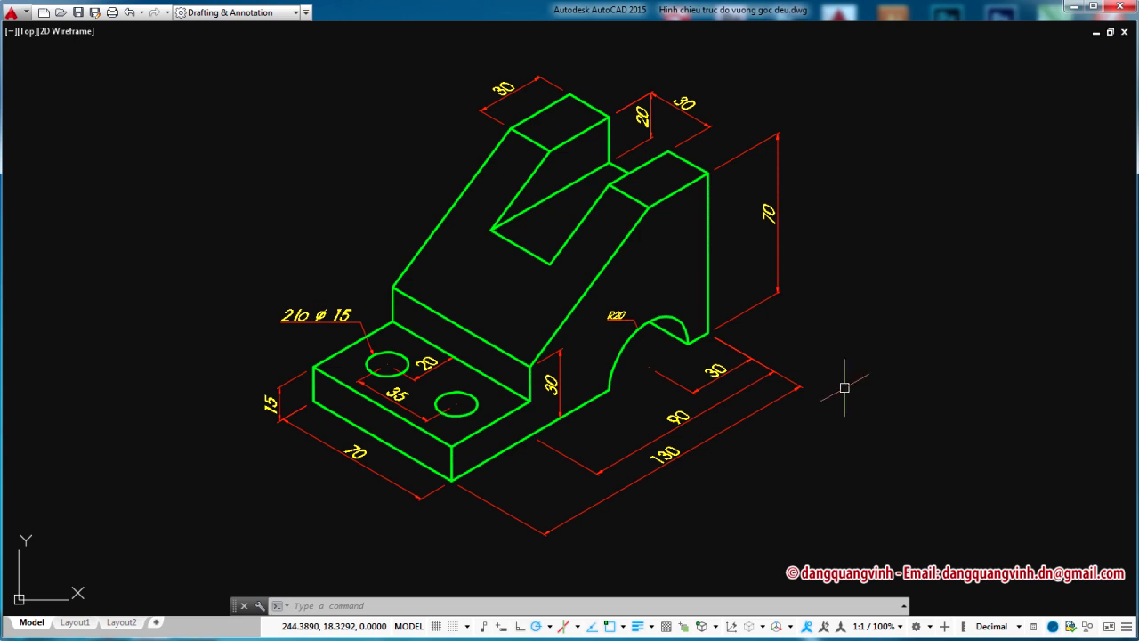
# Pan the view so the dimensioned isometric bracket sits nearer the middle of the screen
pyautogui.moveTo(844, 387); pyautogui.dragTo(764, 404, button='middle')
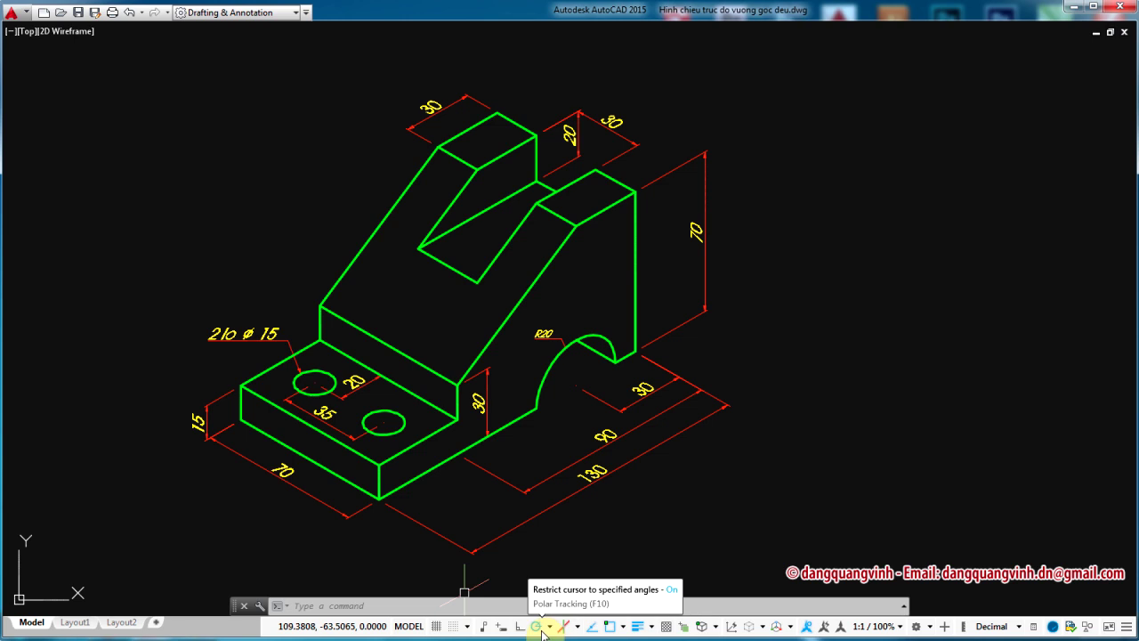
pyautogui.rightClick(542, 630)
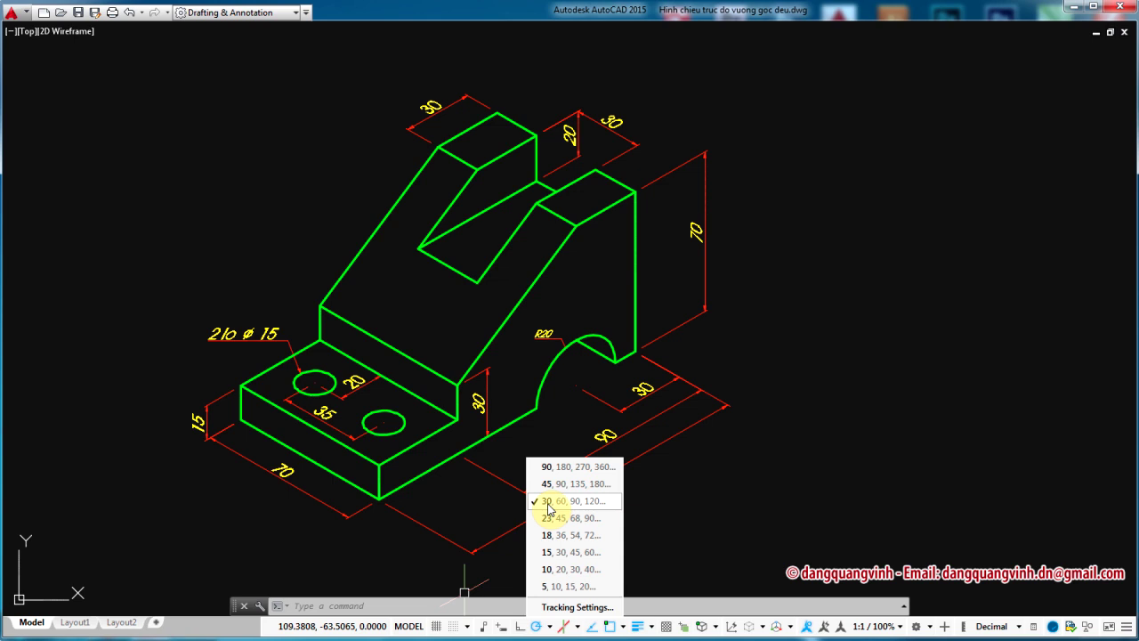
pyautogui.click(883, 550)
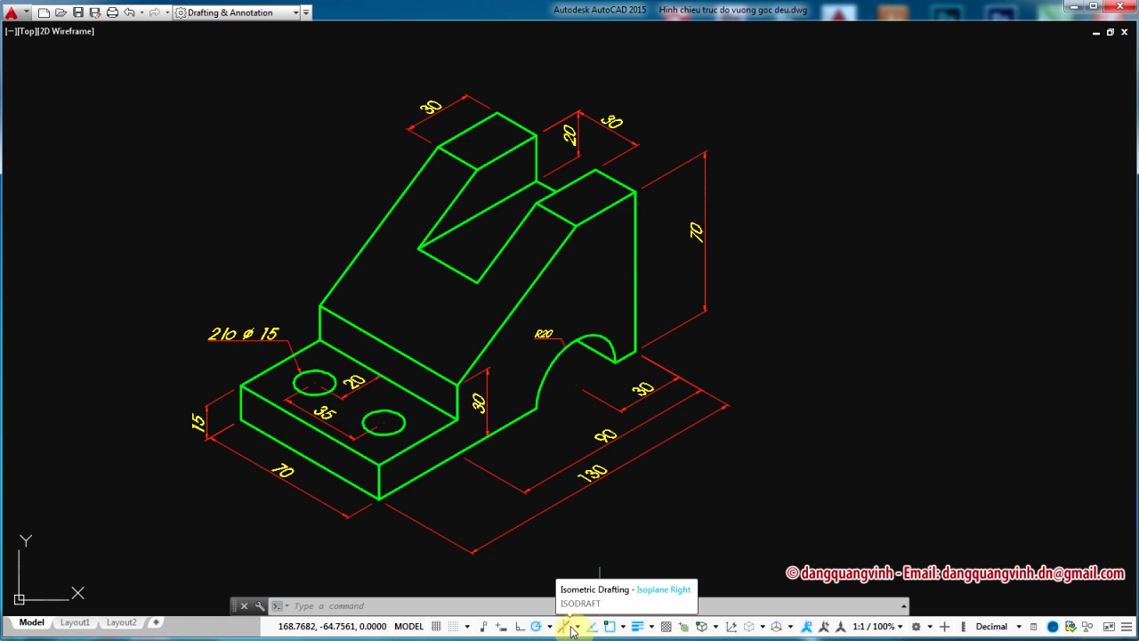
pyautogui.click(576, 627)
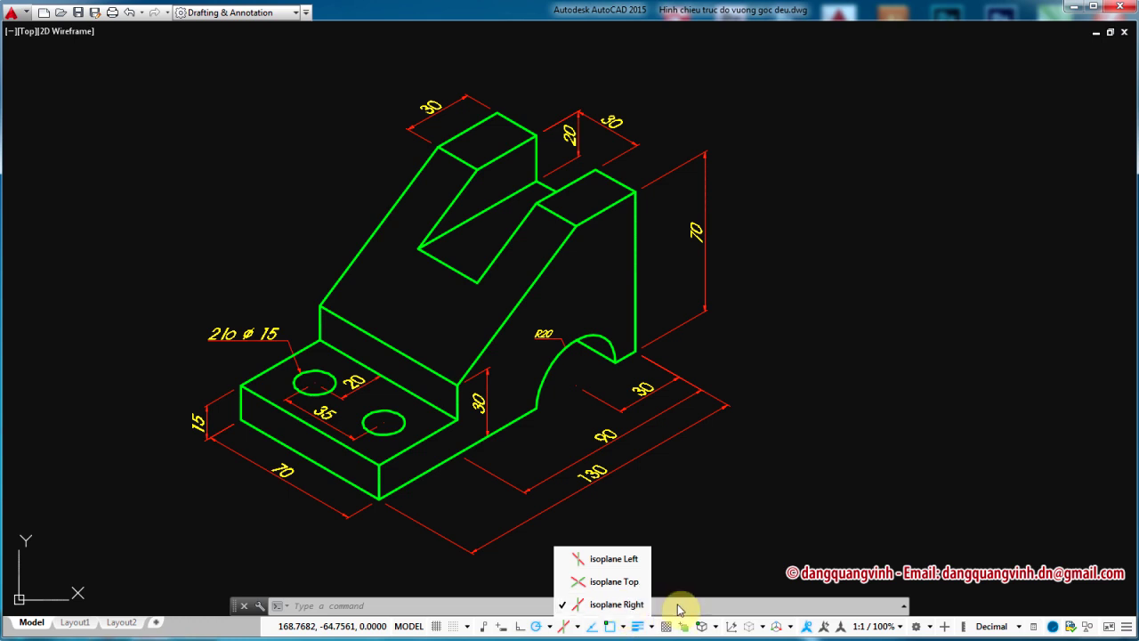
pyautogui.click(614, 604)
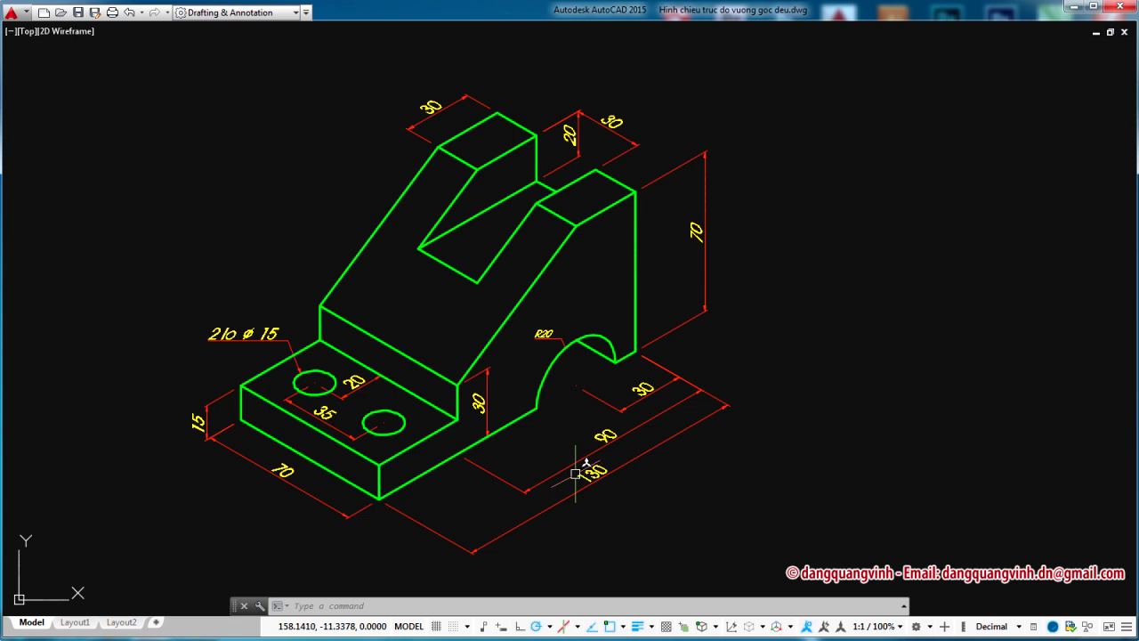
# Cycle the isoplanes with F5 through Left, Top and Right, ending on Isoplane Left
pyautogui.press('F5')
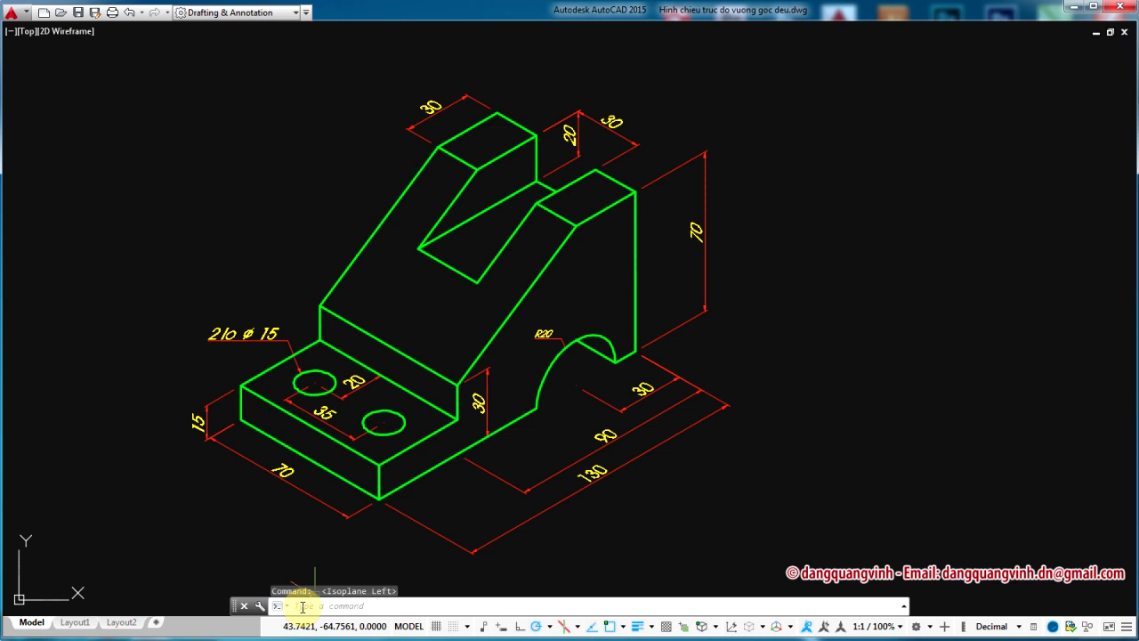
pyautogui.press('F5')
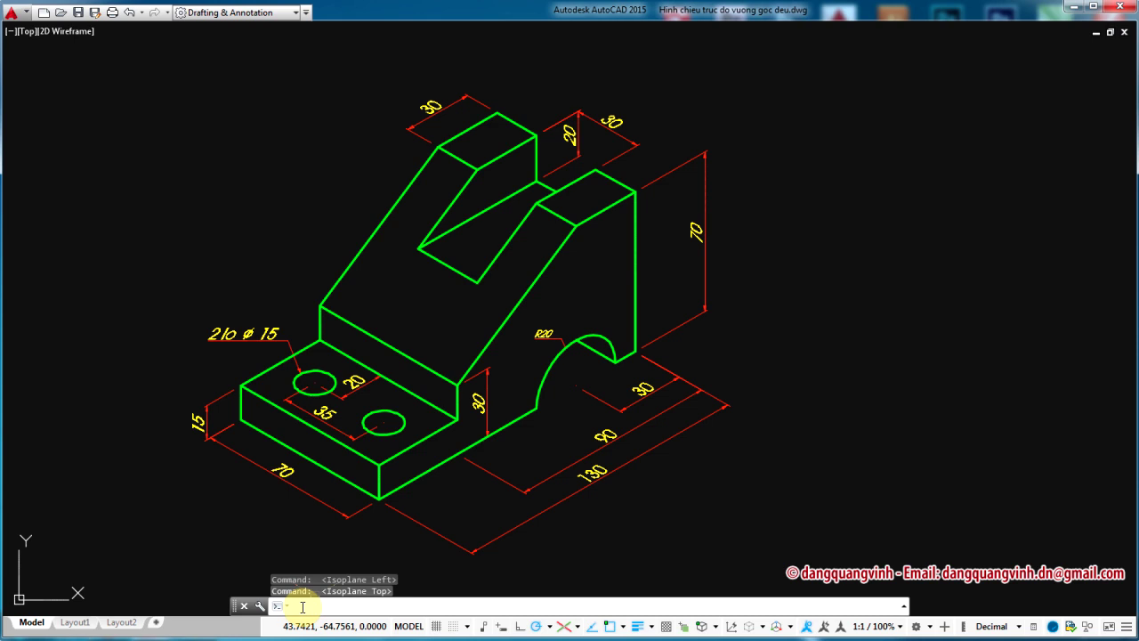
pyautogui.press('F5')
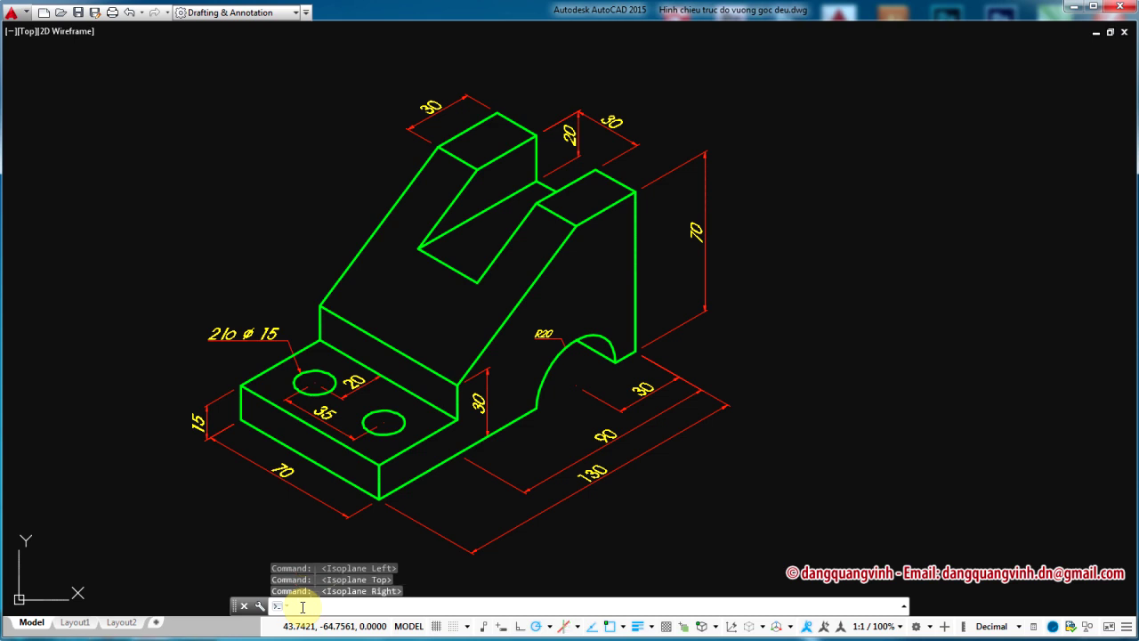
pyautogui.press('F5')
pyautogui.press('F5')
pyautogui.press('F5')
pyautogui.press('F5')
pyautogui.press('F5')
pyautogui.press('F5')
pyautogui.press('F5')
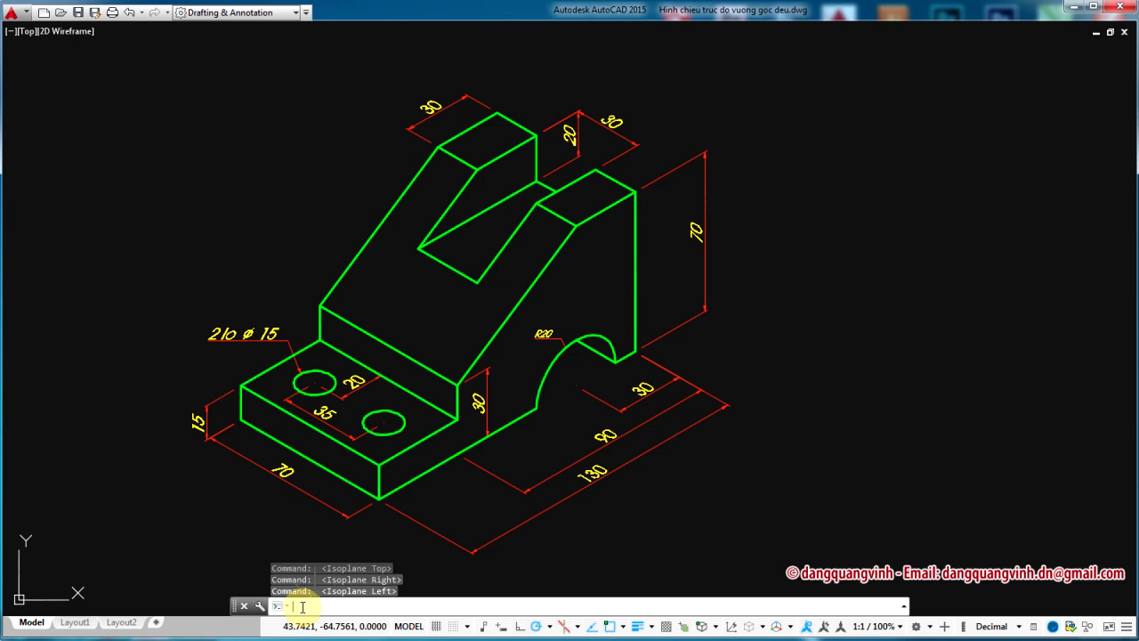
pyautogui.press('F5')
pyautogui.press('F5')
pyautogui.press('F5')
# Turn Clean Screen off with Ctrl+0, then zoom out and shift the bracket up and left
pyautogui.hotkey('ctrl', '0')
pyautogui.scroll(-2, 465, 373)
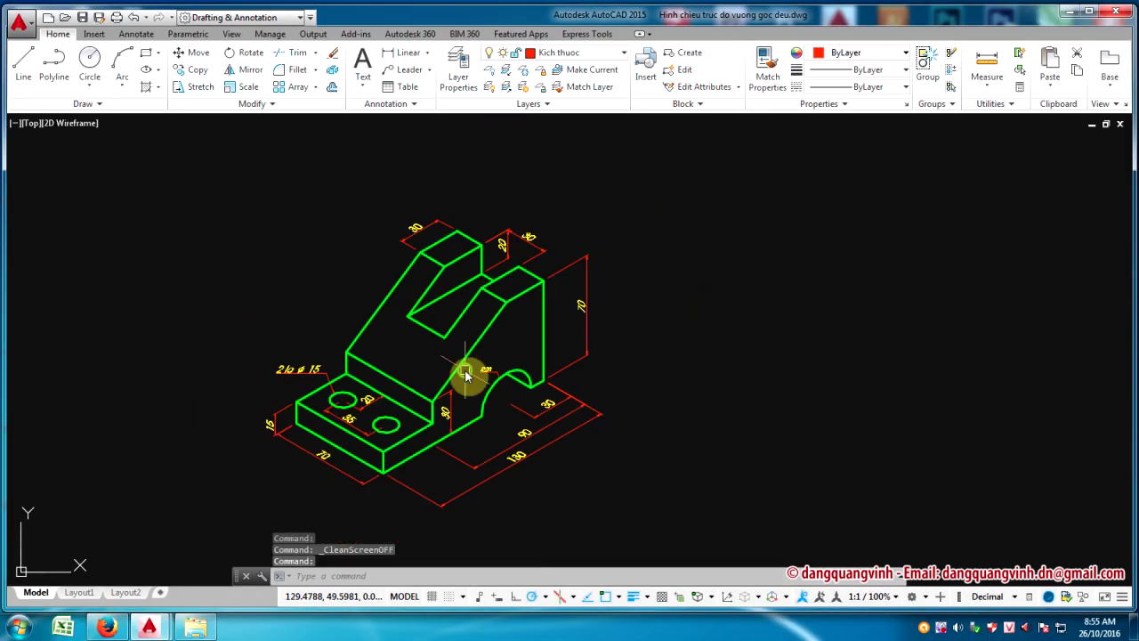
pyautogui.moveTo(464, 374); pyautogui.dragTo(404, 340, button='middle')
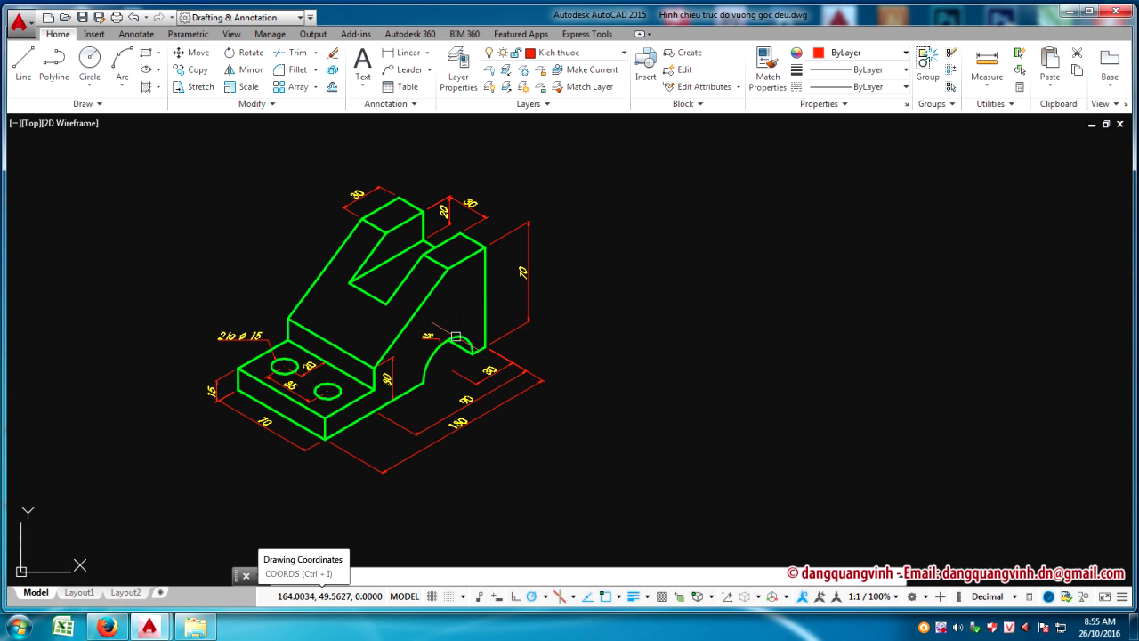
# Open the Dimension Style Manager with D and select the Dim 1 style
pyautogui.write('D')
pyautogui.click(331, 574)
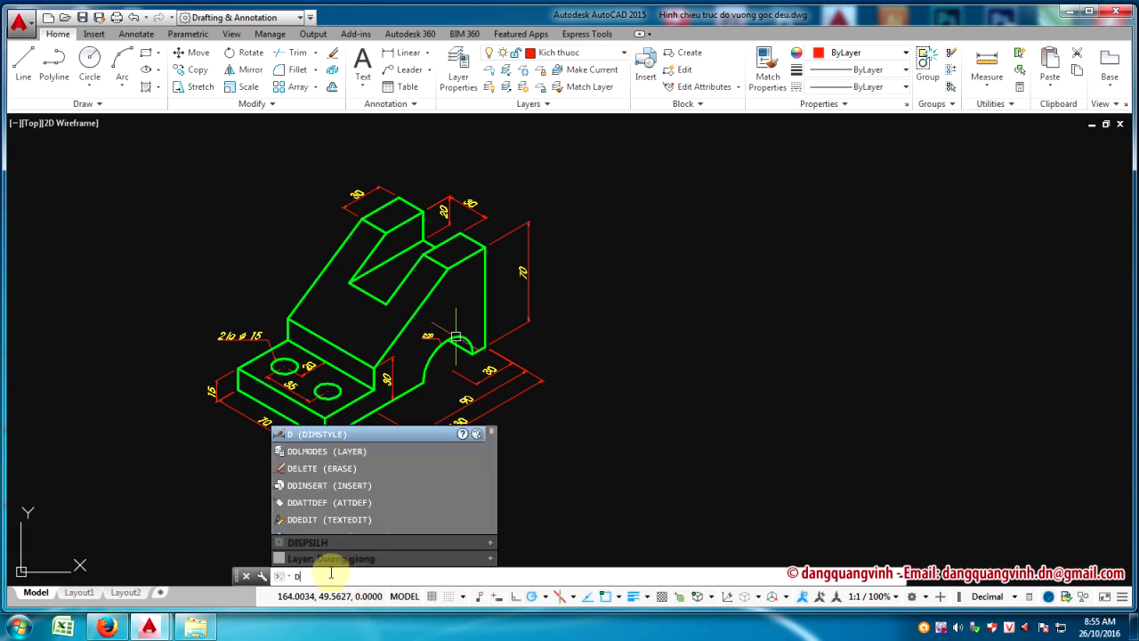
pyautogui.press('Return')
pyautogui.moveTo(439, 180)
pyautogui.mouseDown()
pyautogui.moveTo(375, 182)
pyautogui.moveTo(470, 187)
pyautogui.mouseUp()
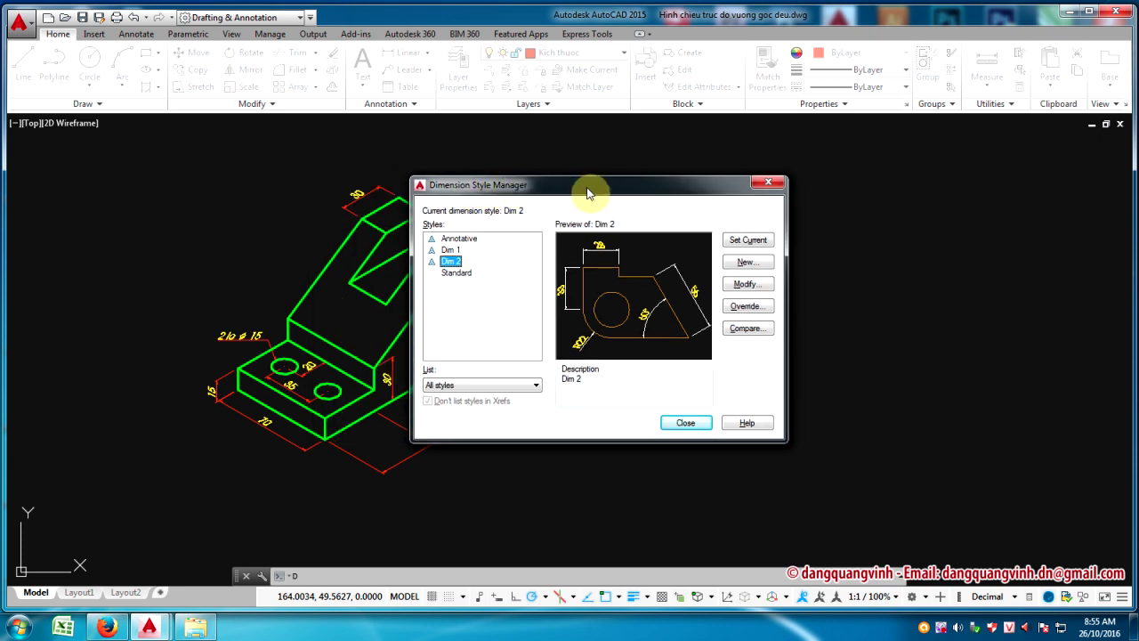
pyautogui.moveTo(587, 190); pyautogui.dragTo(625, 191)
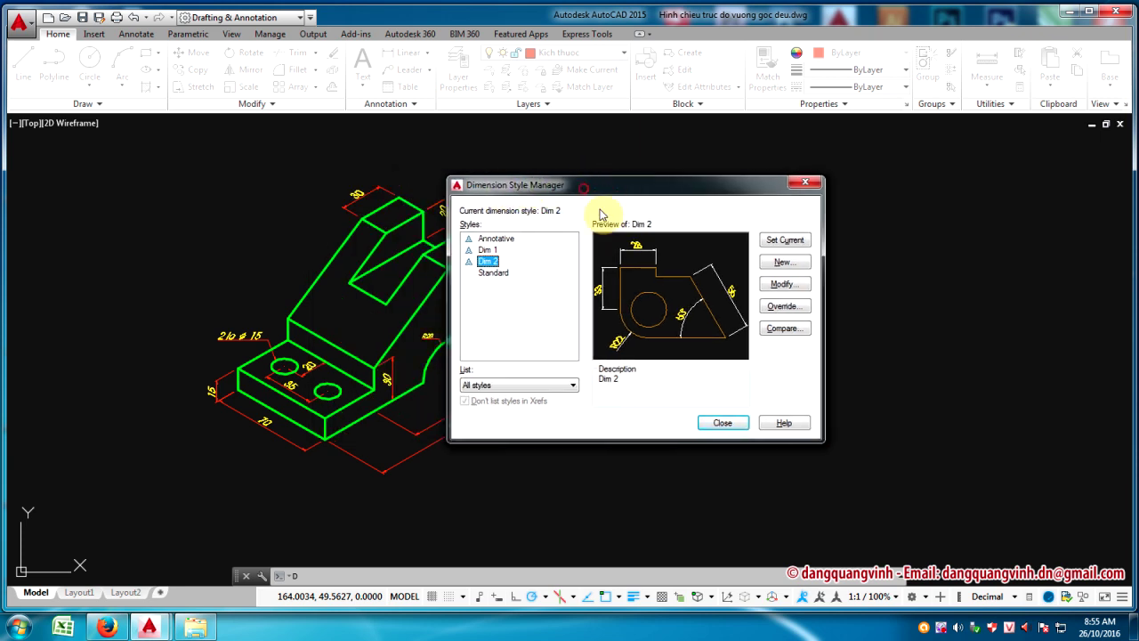
pyautogui.click(490, 252)
pyautogui.click(488, 260)
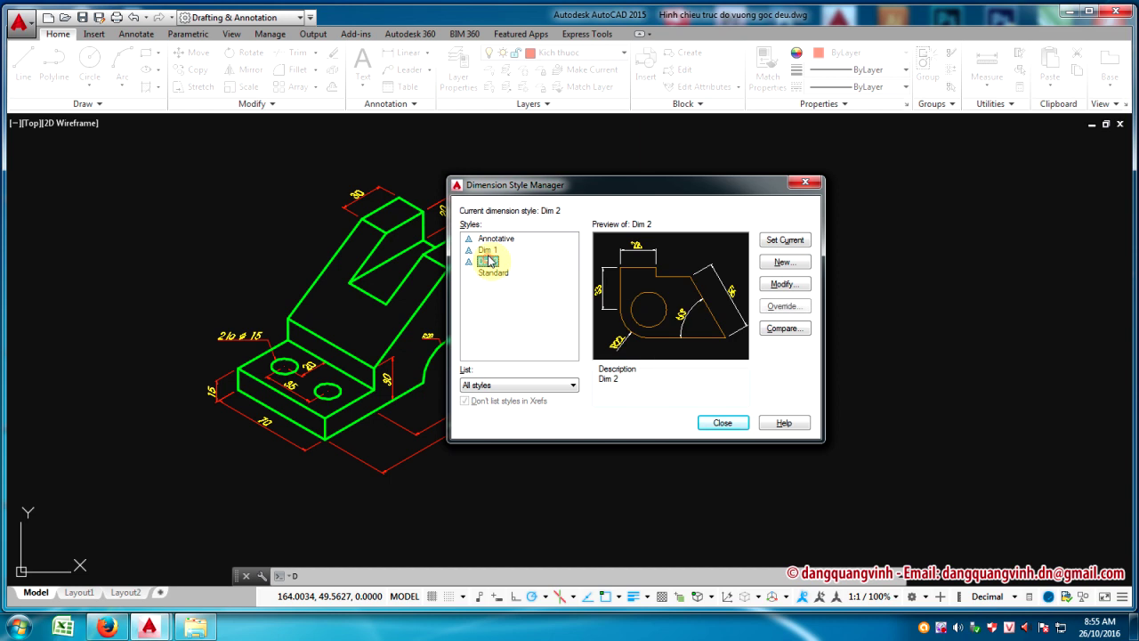
pyautogui.click(489, 239)
pyautogui.click(489, 251)
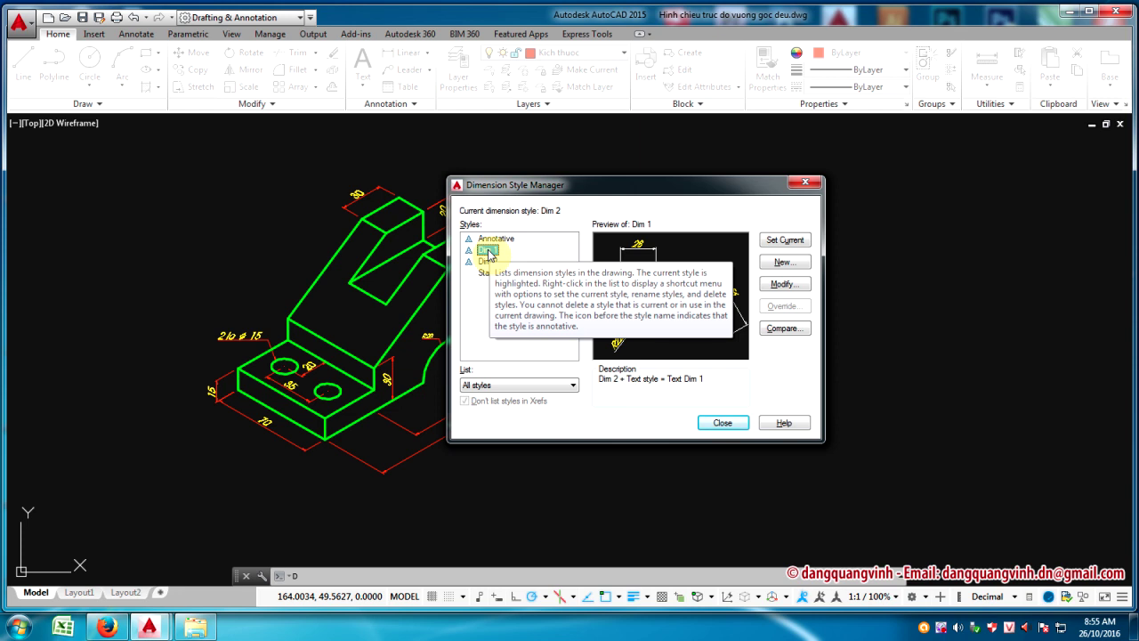
pyautogui.moveTo(563, 186); pyautogui.dragTo(602, 183)
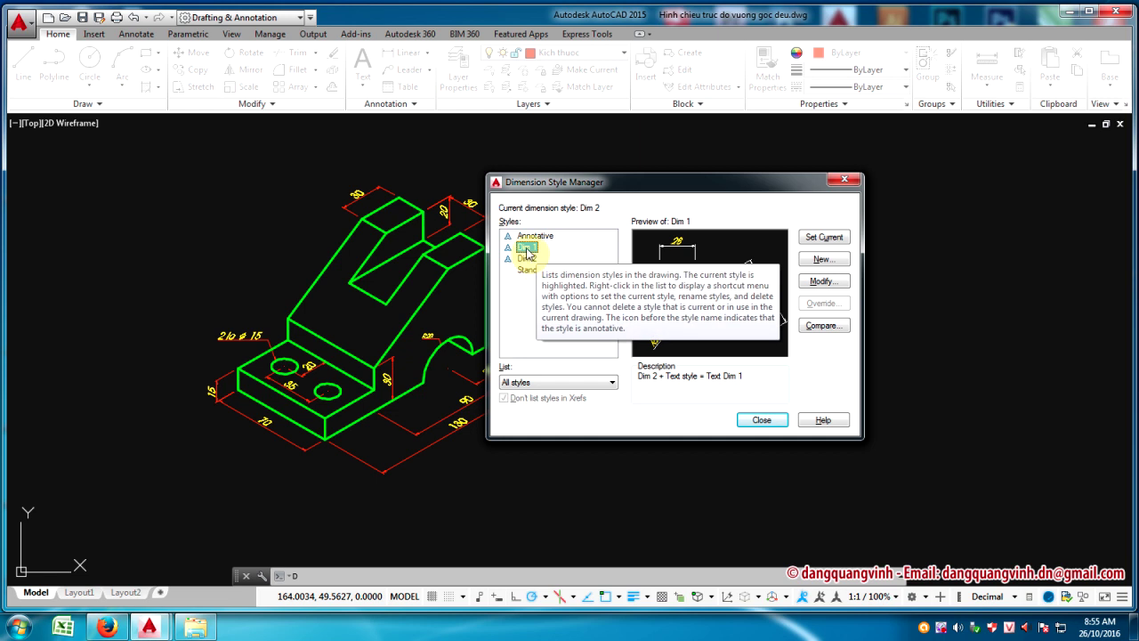
# Check that Dim 1's text style, Text Dim 1, has a 30° oblique angle
pyautogui.click(823, 281)
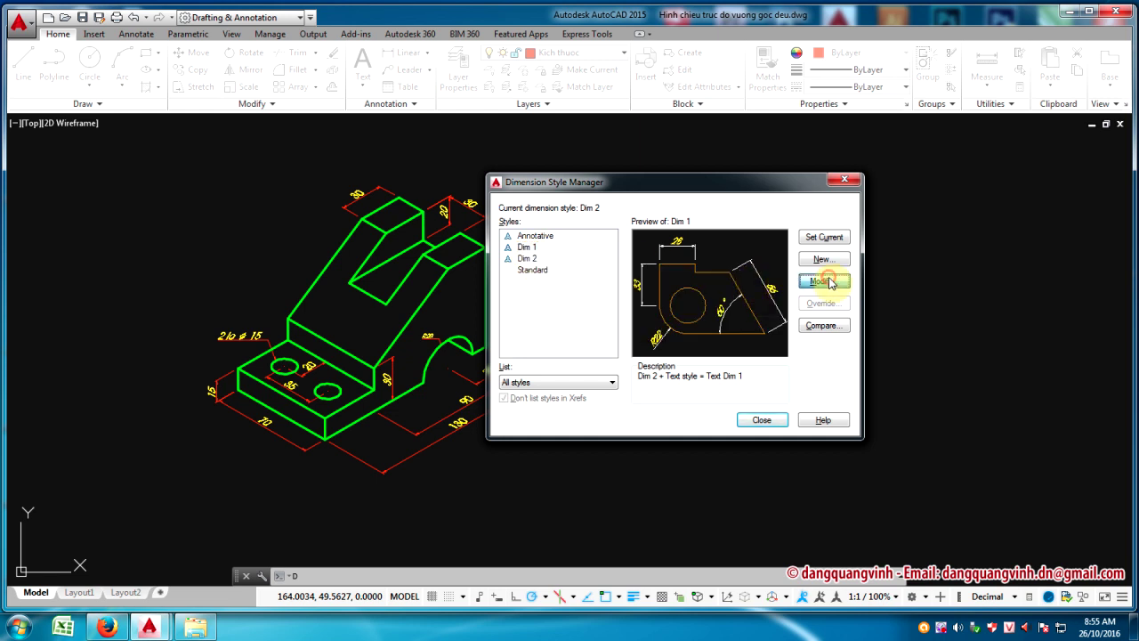
pyautogui.click(307, 163)
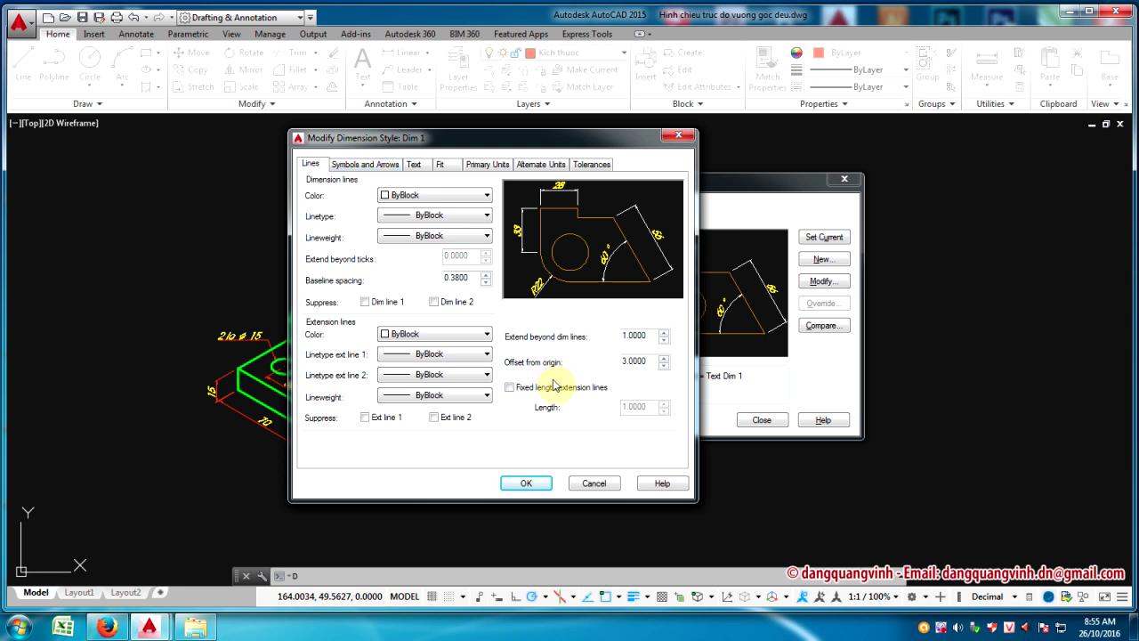
pyautogui.click(370, 163)
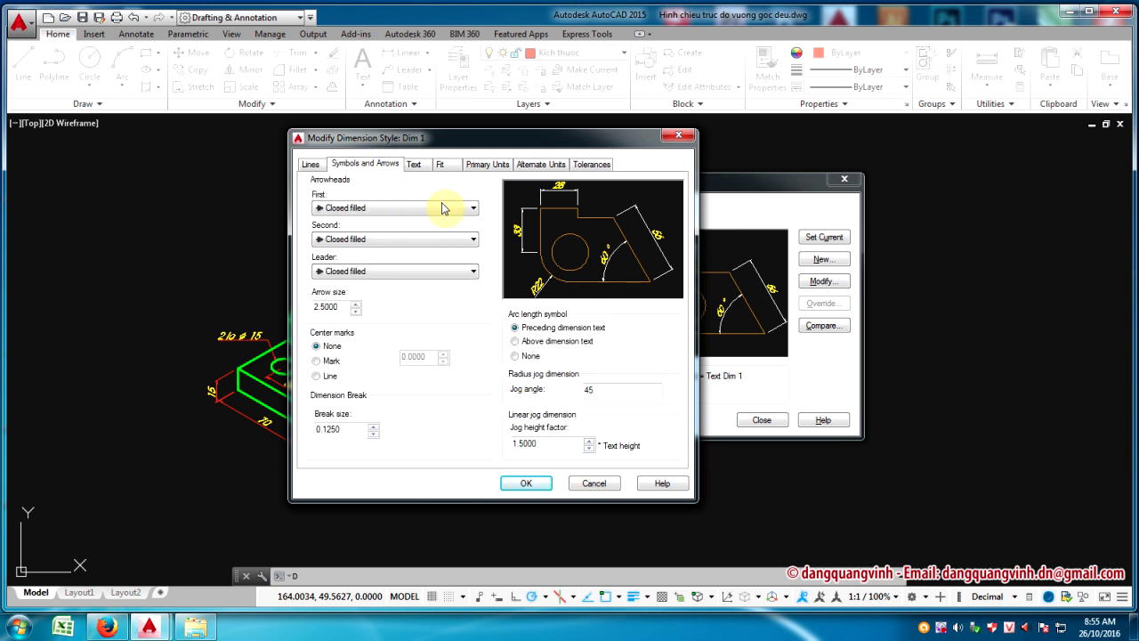
pyautogui.click(416, 165)
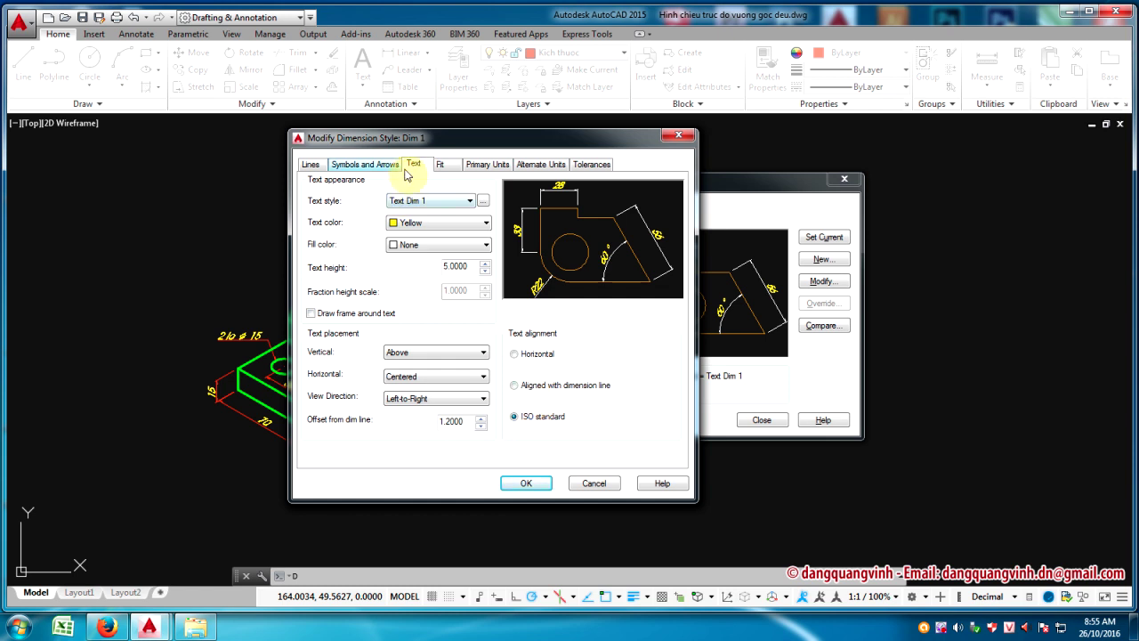
pyautogui.click(483, 201)
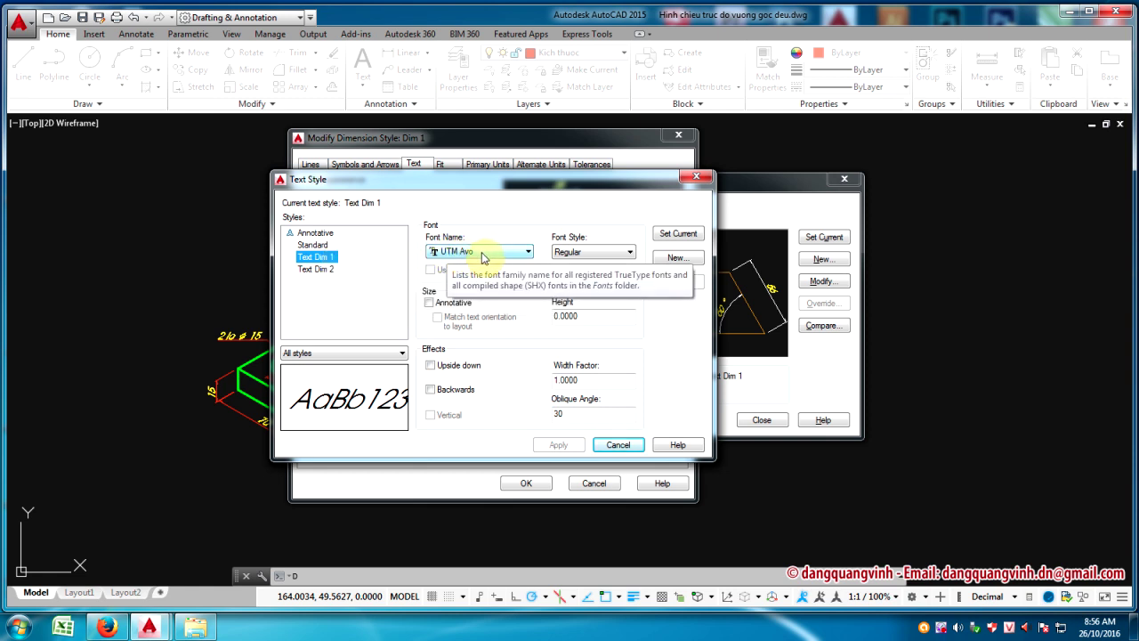
pyautogui.doubleClick(570, 414)
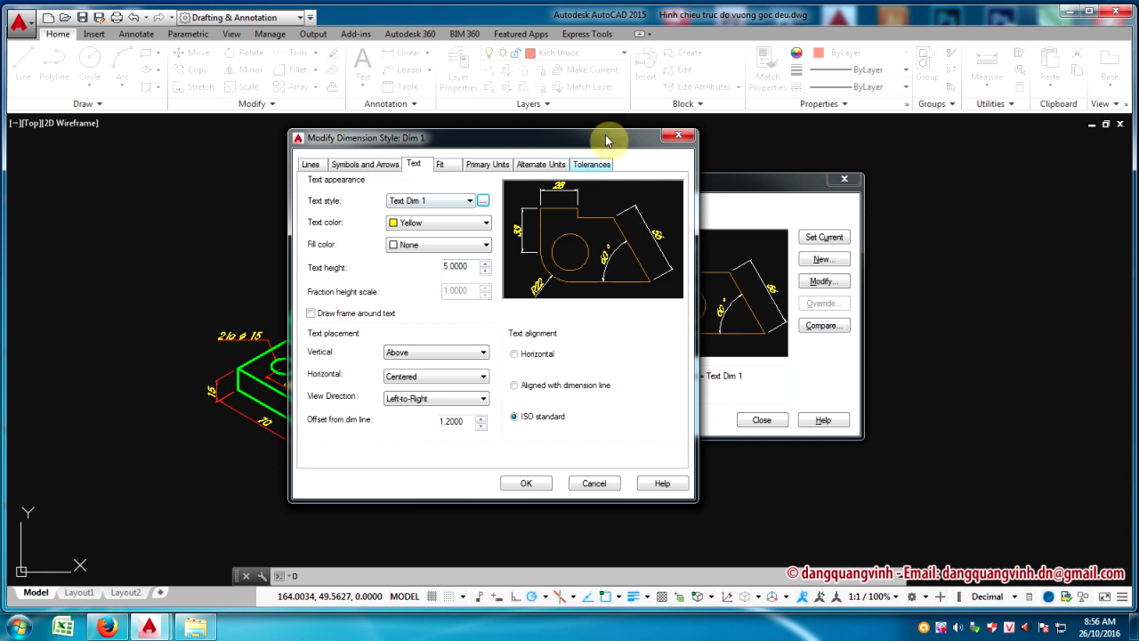
pyautogui.click(678, 135)
# Open Dim 2's settings and inspect the oblique angle of its Text Dim 2 text style
pyautogui.click(530, 260)
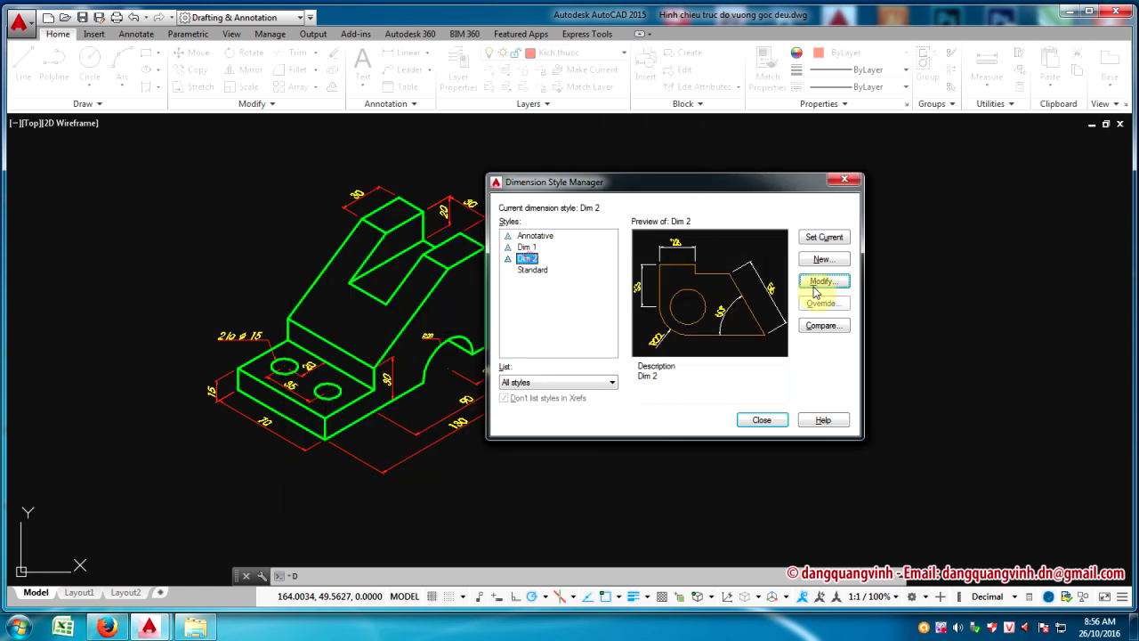
pyautogui.click(822, 281)
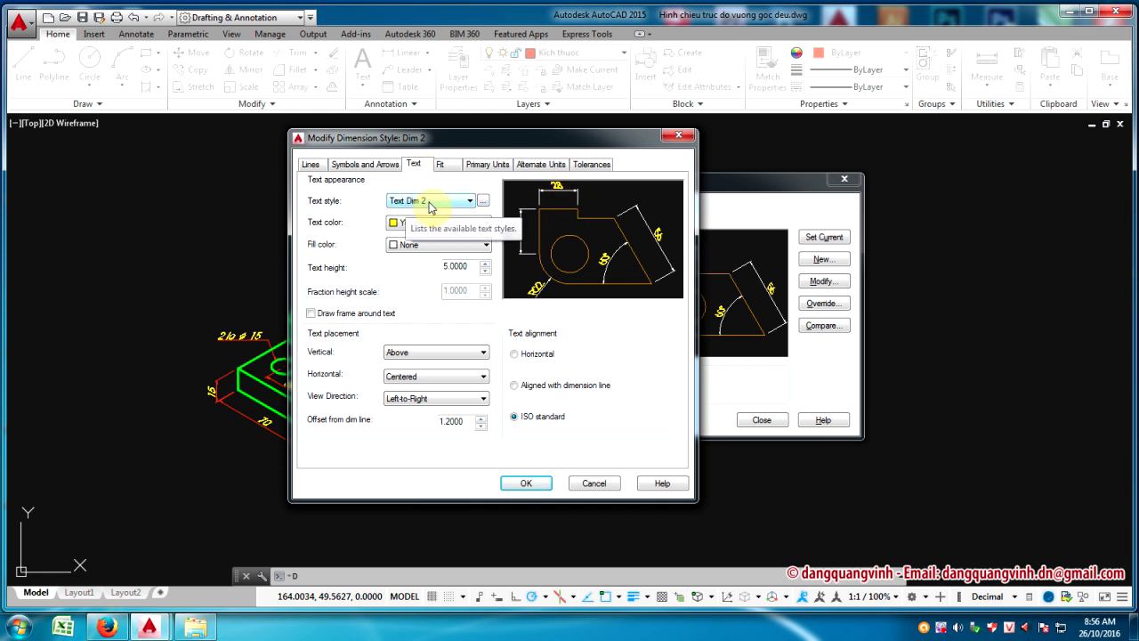
pyautogui.click(485, 202)
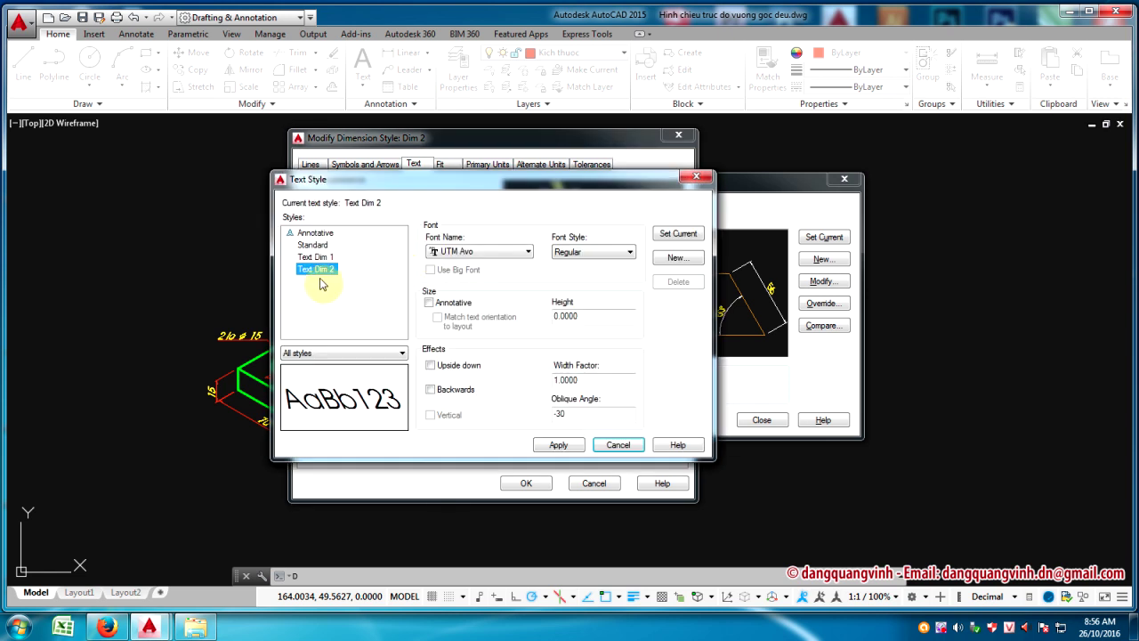
pyautogui.doubleClick(567, 414)
pyautogui.click(541, 415)
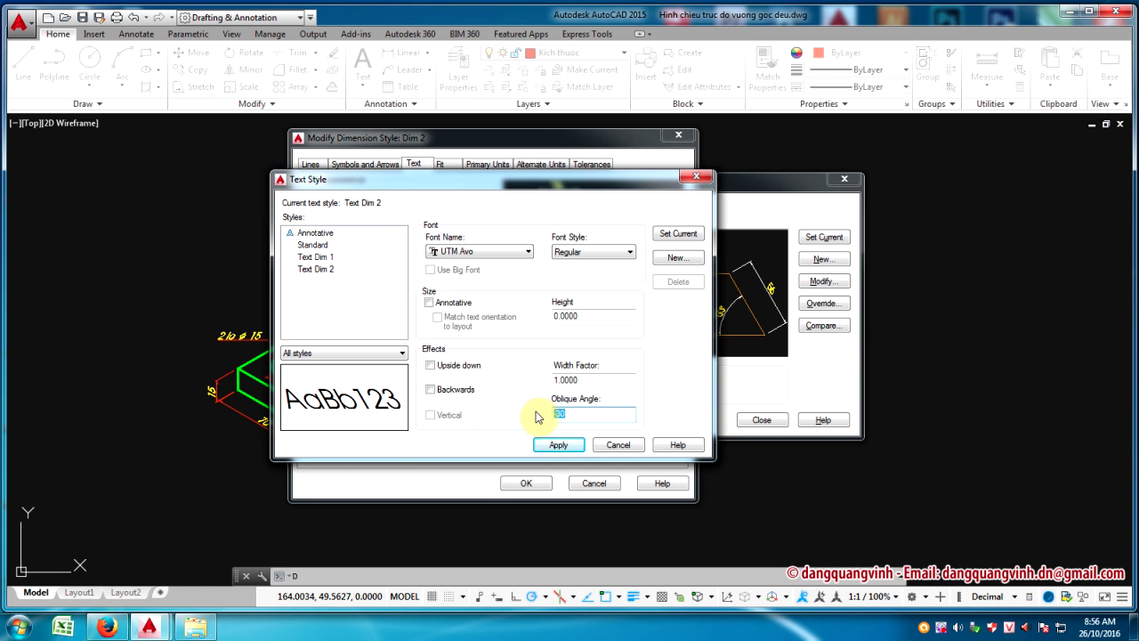
pyautogui.moveTo(589, 183); pyautogui.dragTo(405, 147)
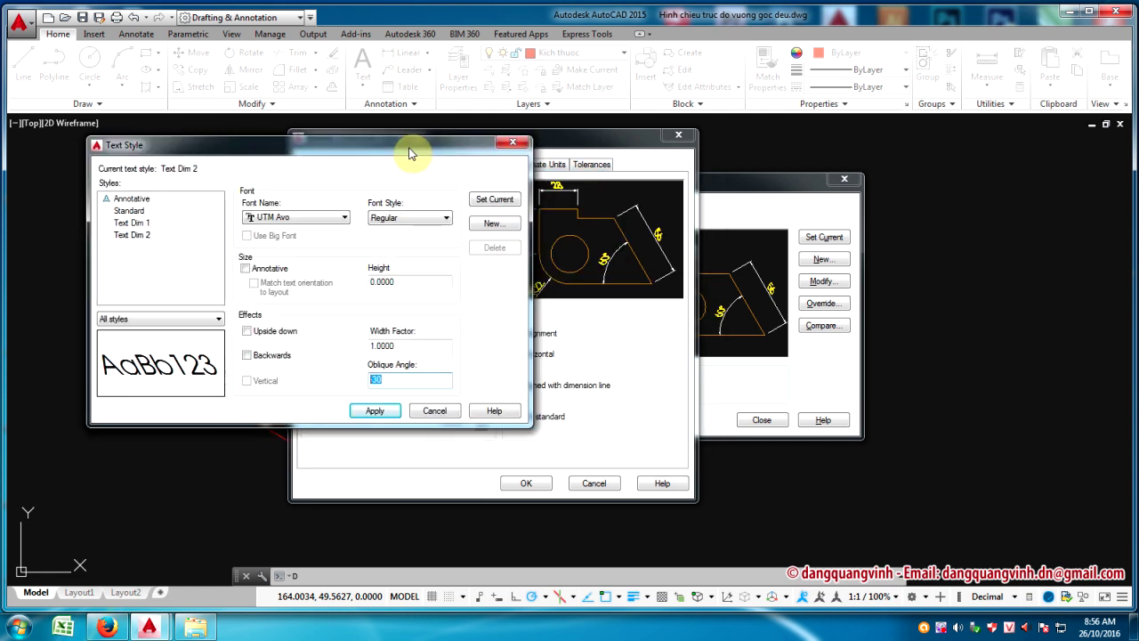
pyautogui.click(512, 143)
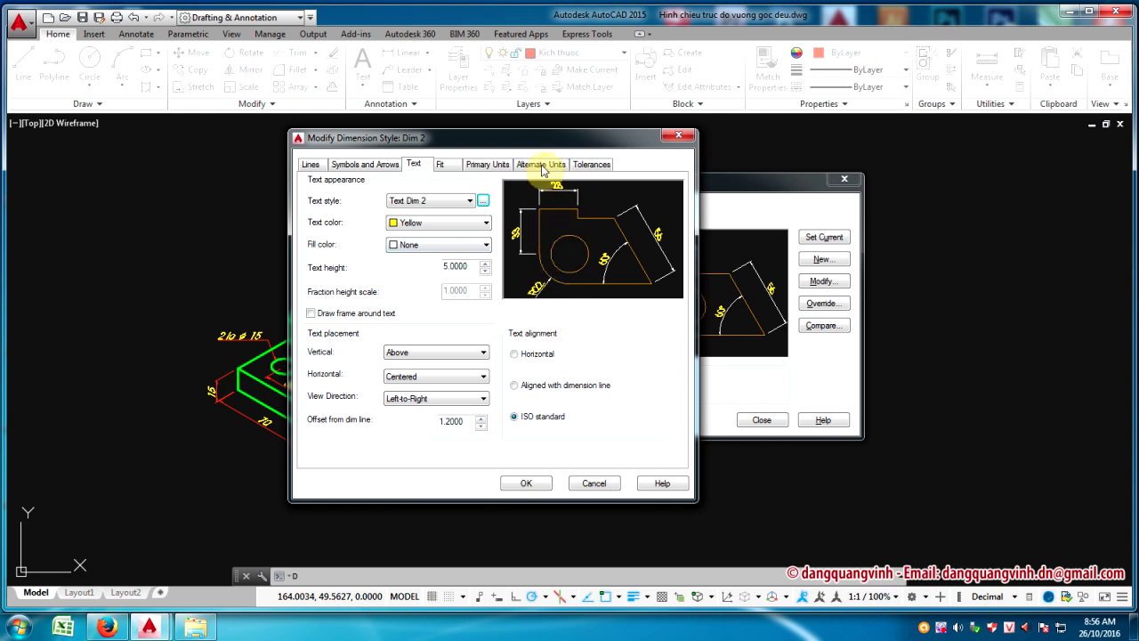
# Review Dim 2's lines, arrows and text settings, confirm with OK, and select Annotative
pyautogui.moveTo(528, 138); pyautogui.dragTo(581, 160)
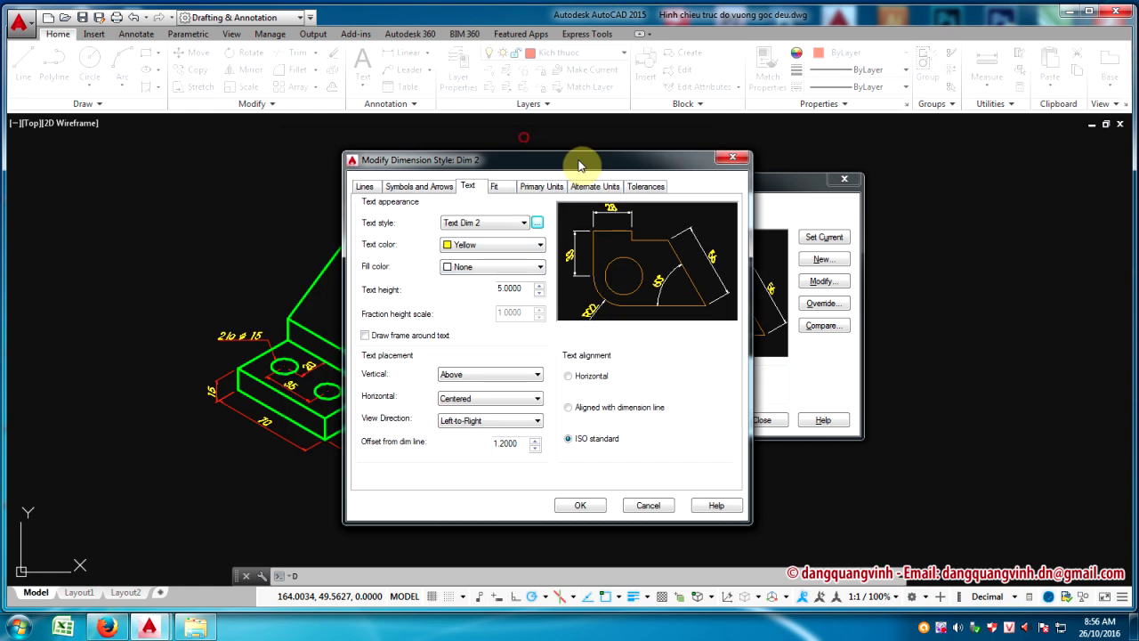
pyautogui.click(425, 189)
pyautogui.click(364, 186)
pyautogui.click(418, 186)
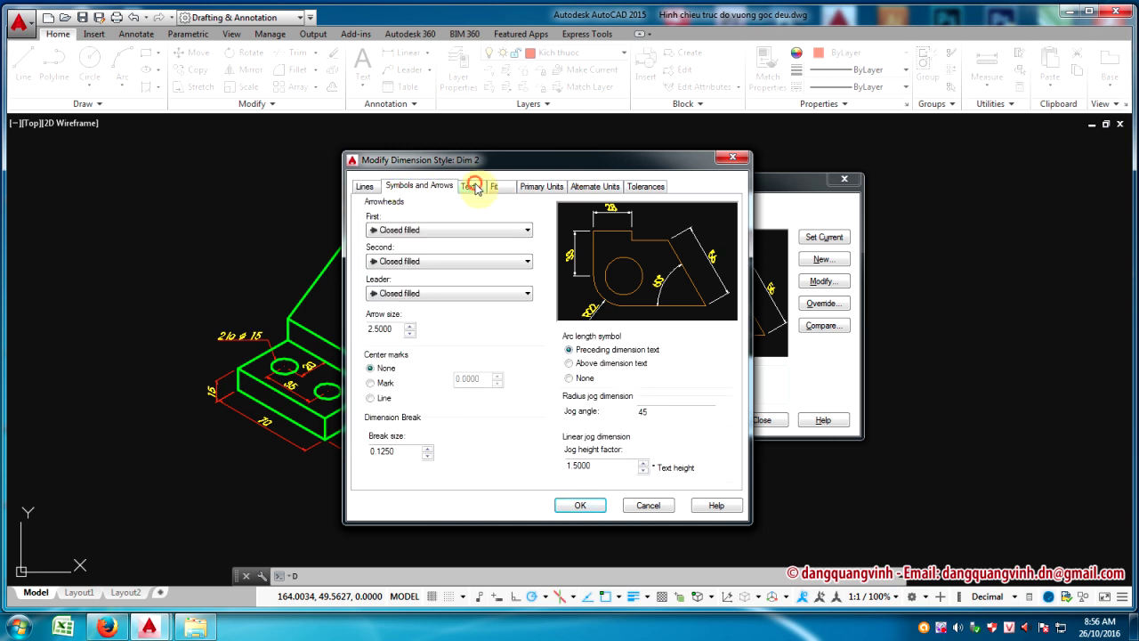
pyautogui.click(469, 186)
pyautogui.click(364, 186)
pyautogui.click(732, 157)
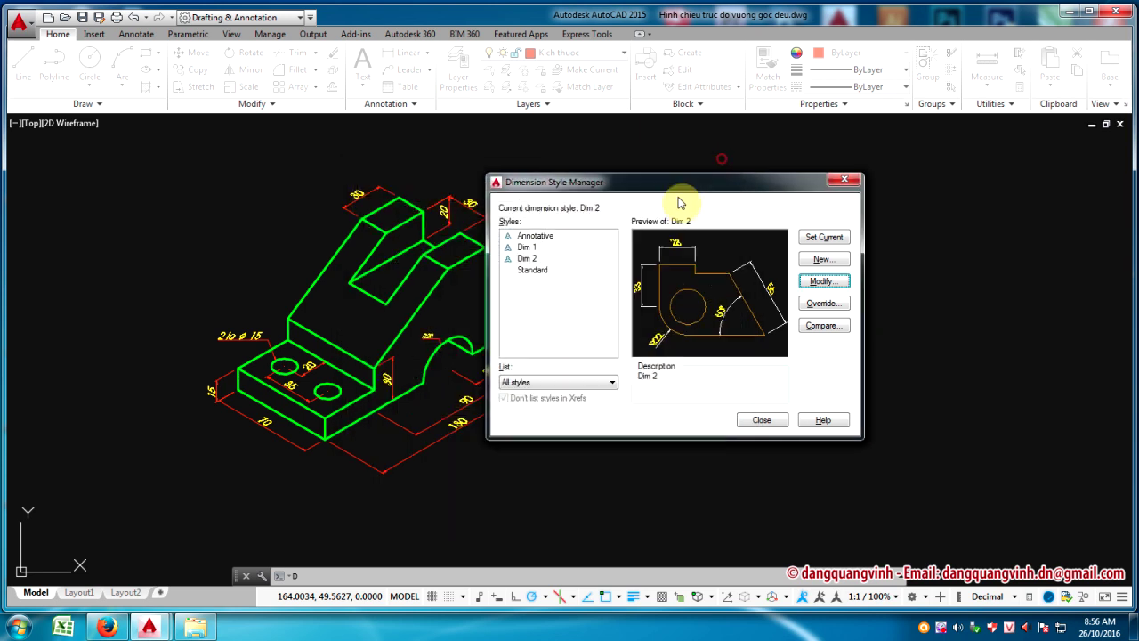
pyautogui.click(535, 237)
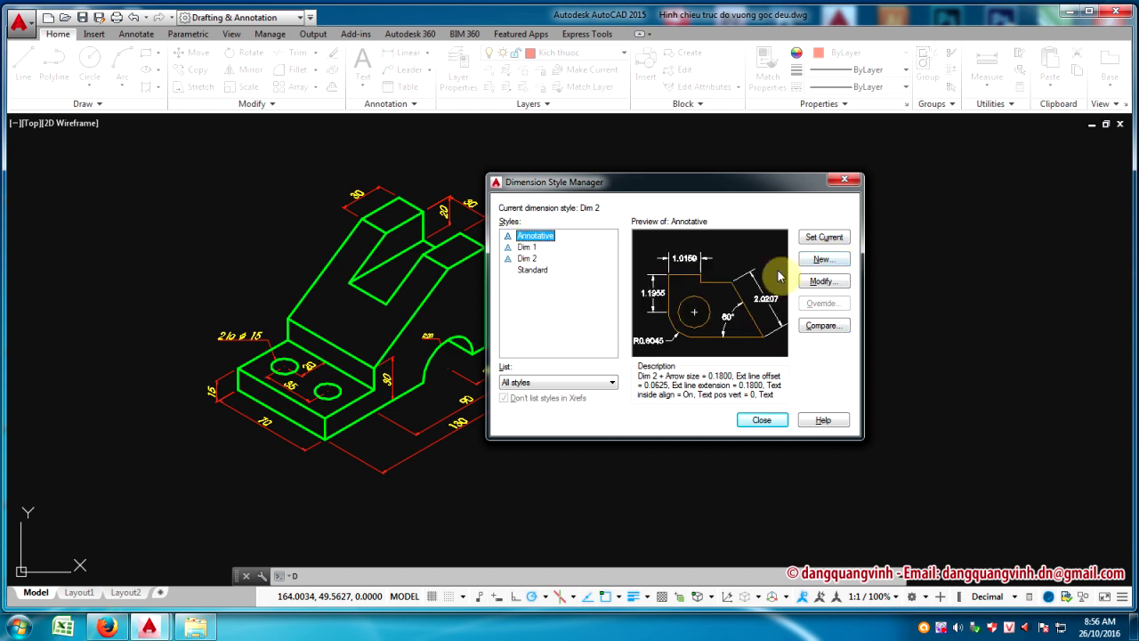
# Begin a new dimension style, then cancel it
pyautogui.click(819, 260)
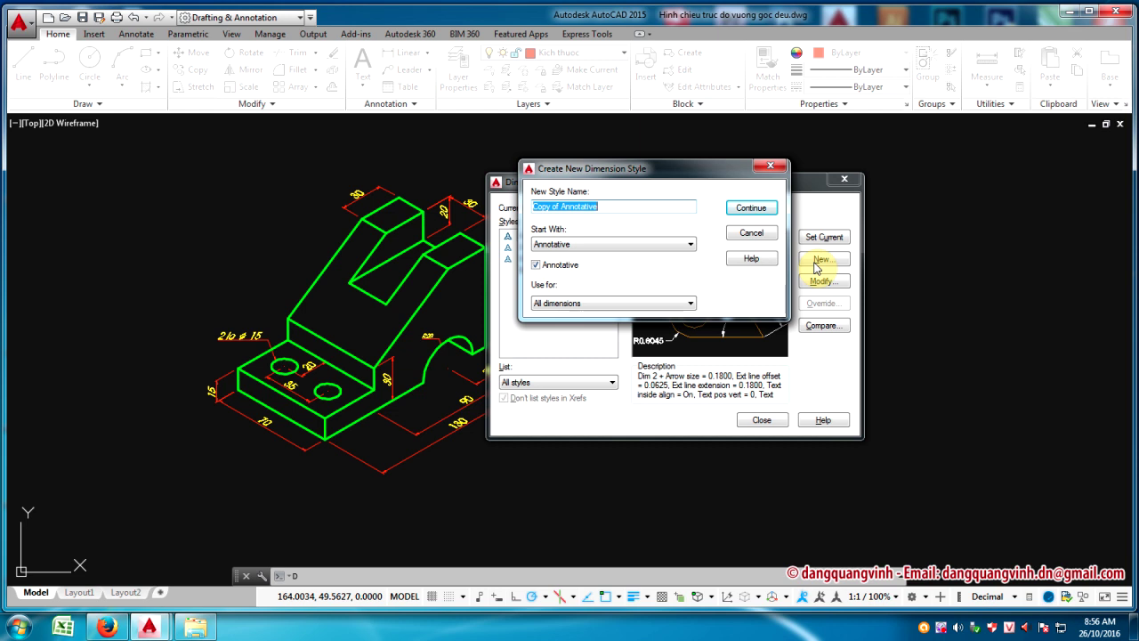
pyautogui.write('Dim')
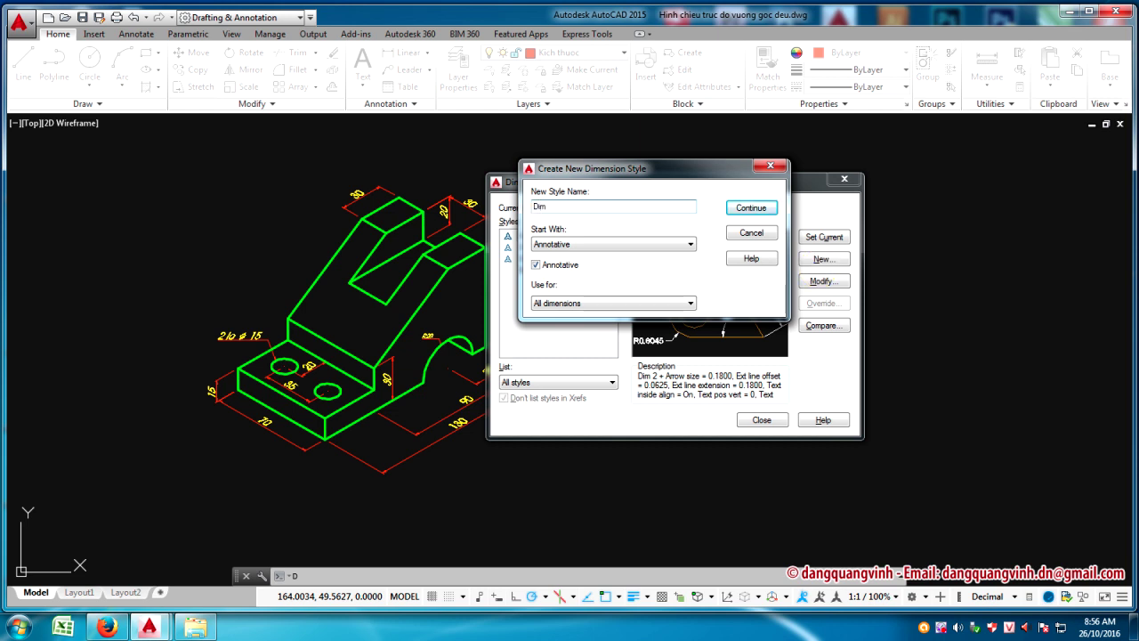
pyautogui.click(751, 232)
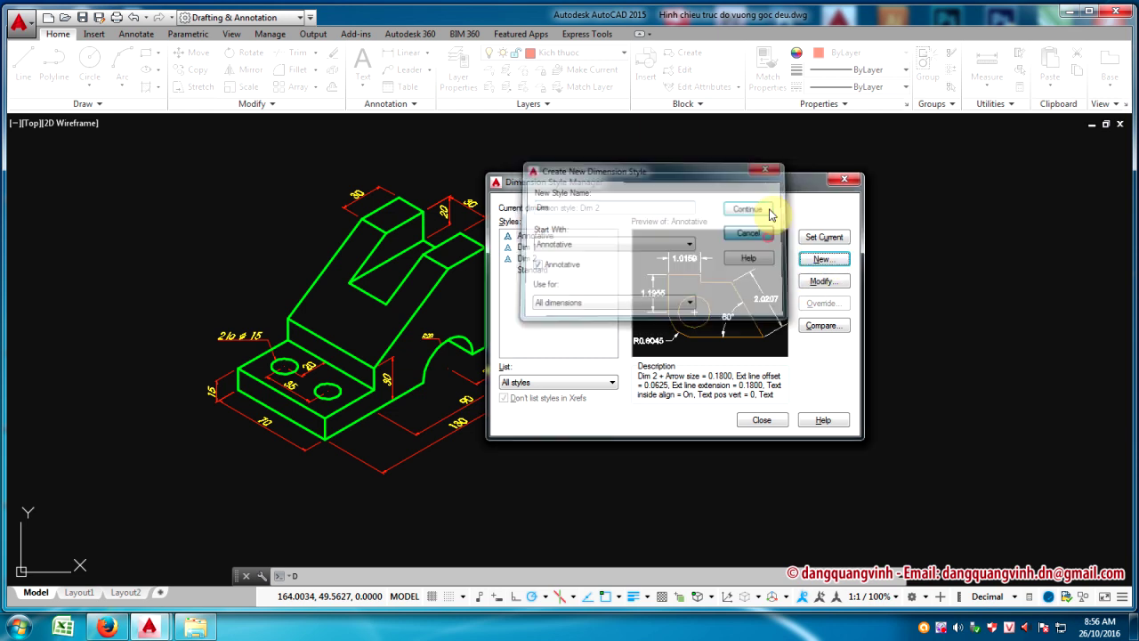
# Start a new style Dim 3 based on Dim 1, cancel it, and reselect Dim 2
pyautogui.click(527, 248)
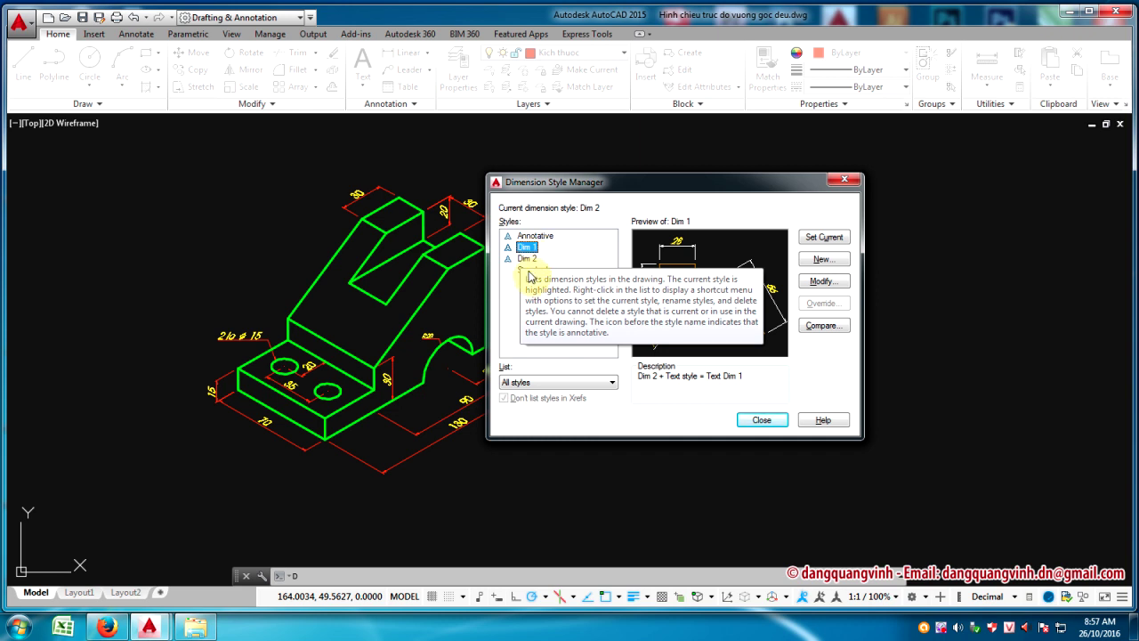
pyautogui.click(822, 259)
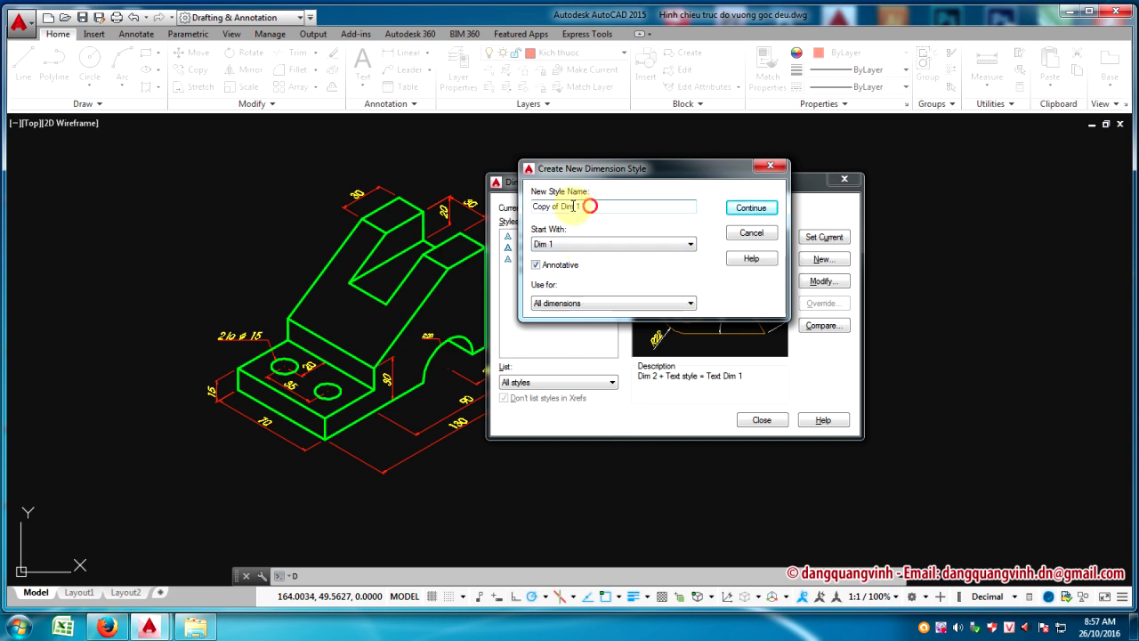
pyautogui.write('Dim 3')
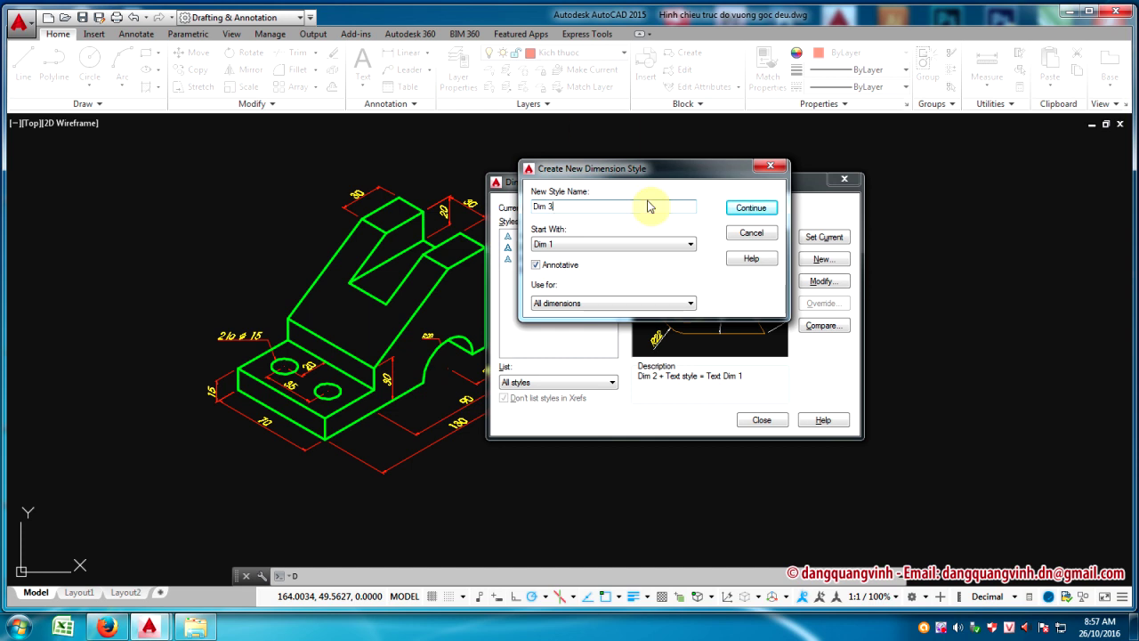
pyautogui.click(735, 220)
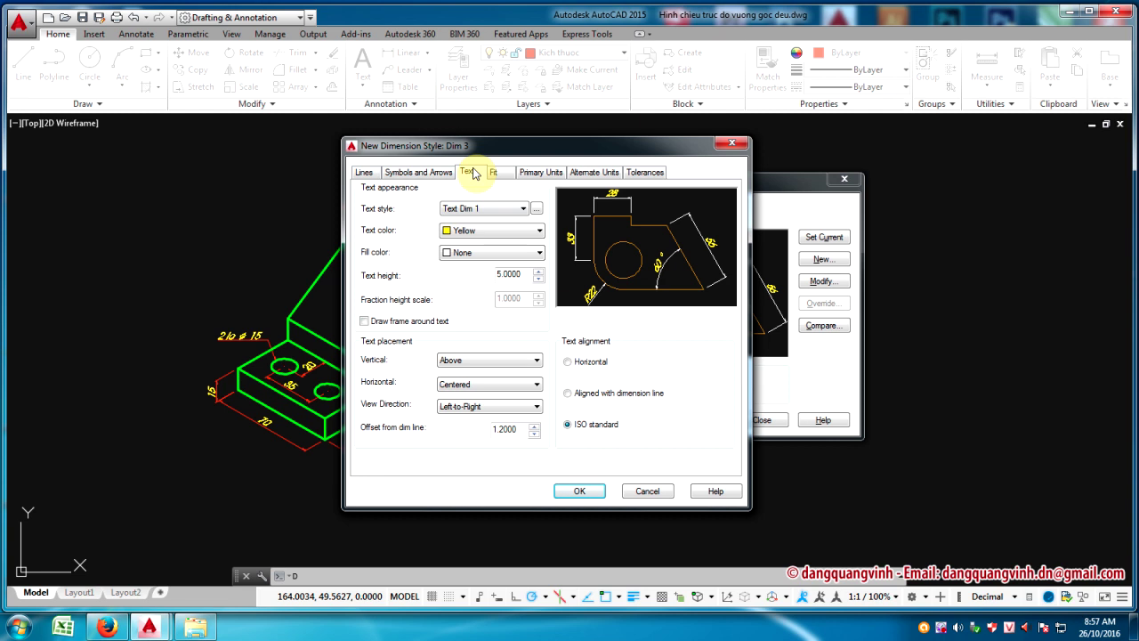
pyautogui.click(732, 144)
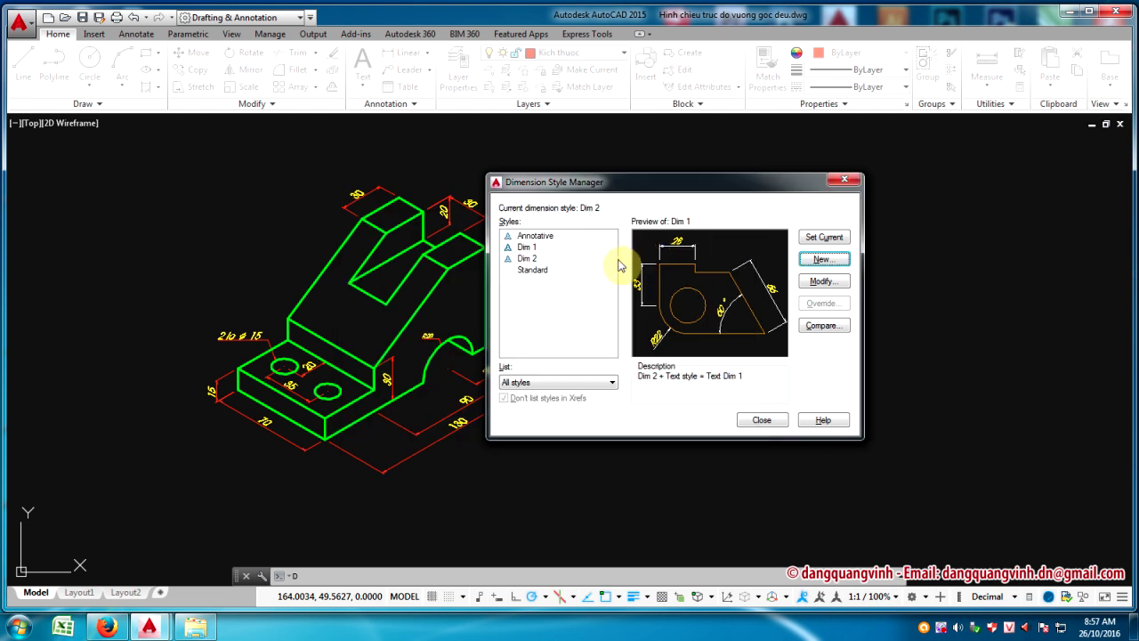
pyautogui.click(529, 247)
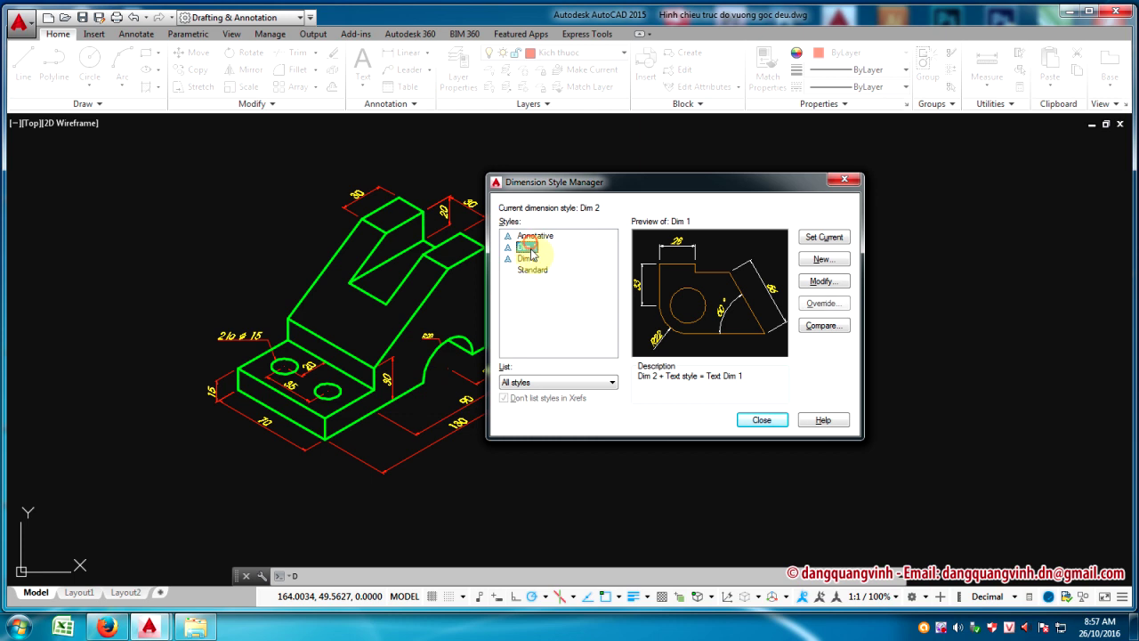
pyautogui.click(526, 258)
# Close the Dimension Style Manager, then open Layer Properties with LA, apply and close it
pyautogui.click(761, 419)
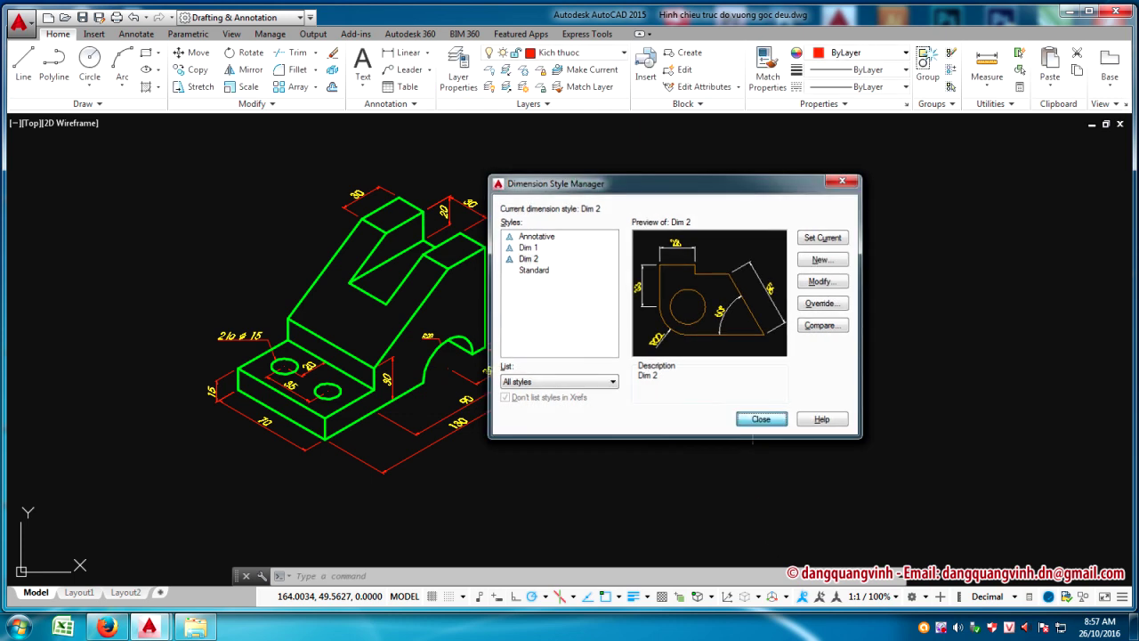
pyautogui.write('la')
pyautogui.press('Return')
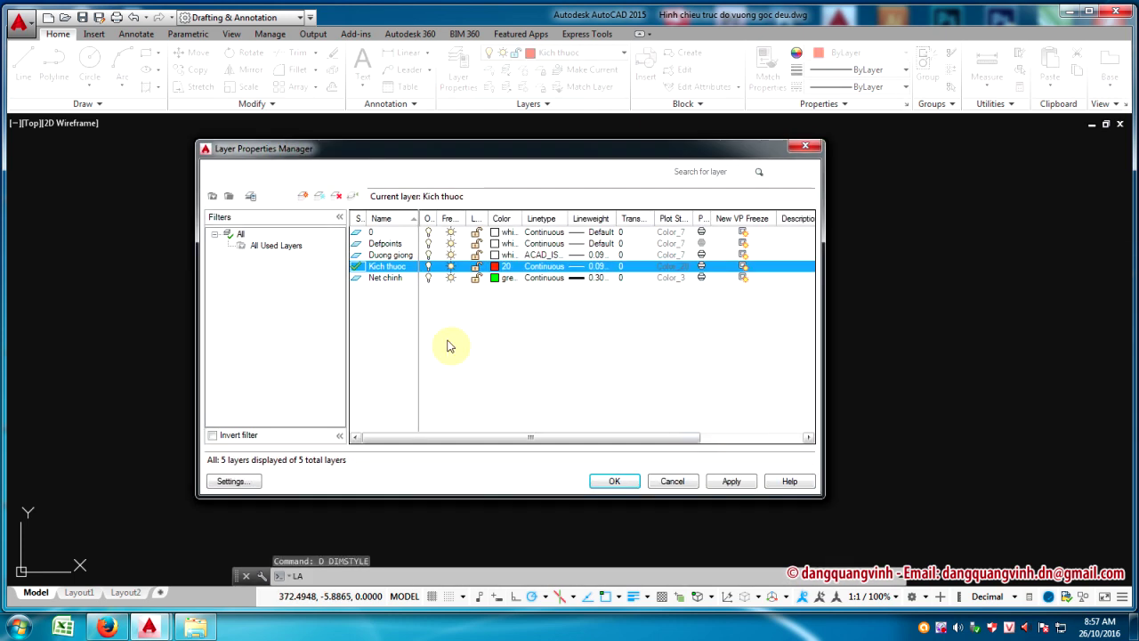
pyautogui.moveTo(453, 158); pyautogui.dragTo(524, 163)
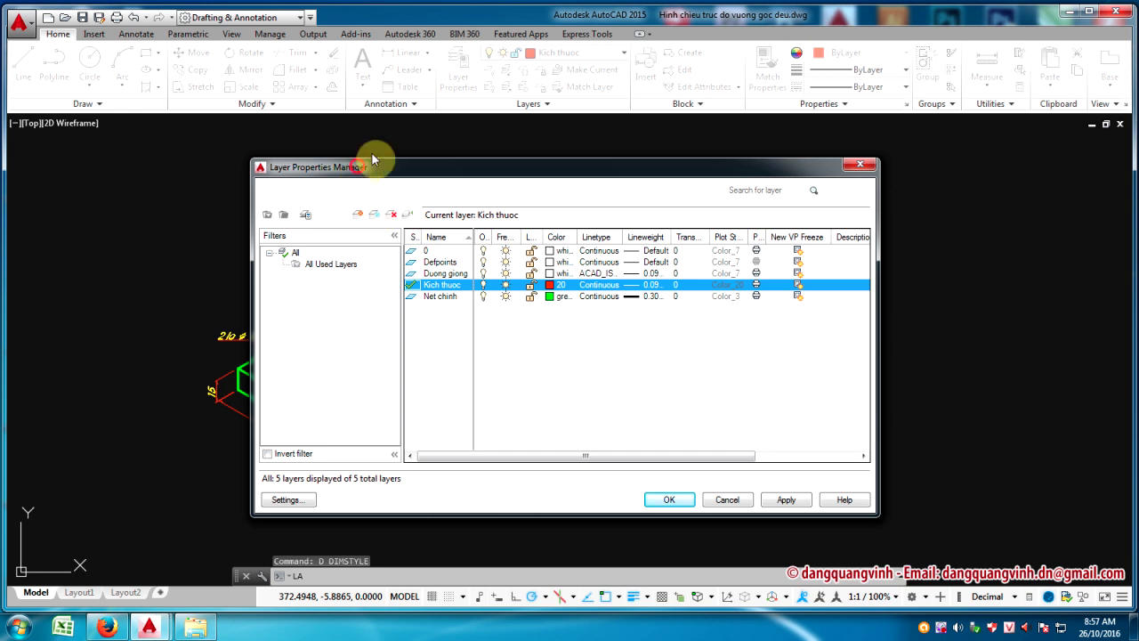
pyautogui.moveTo(474, 155); pyautogui.dragTo(434, 145)
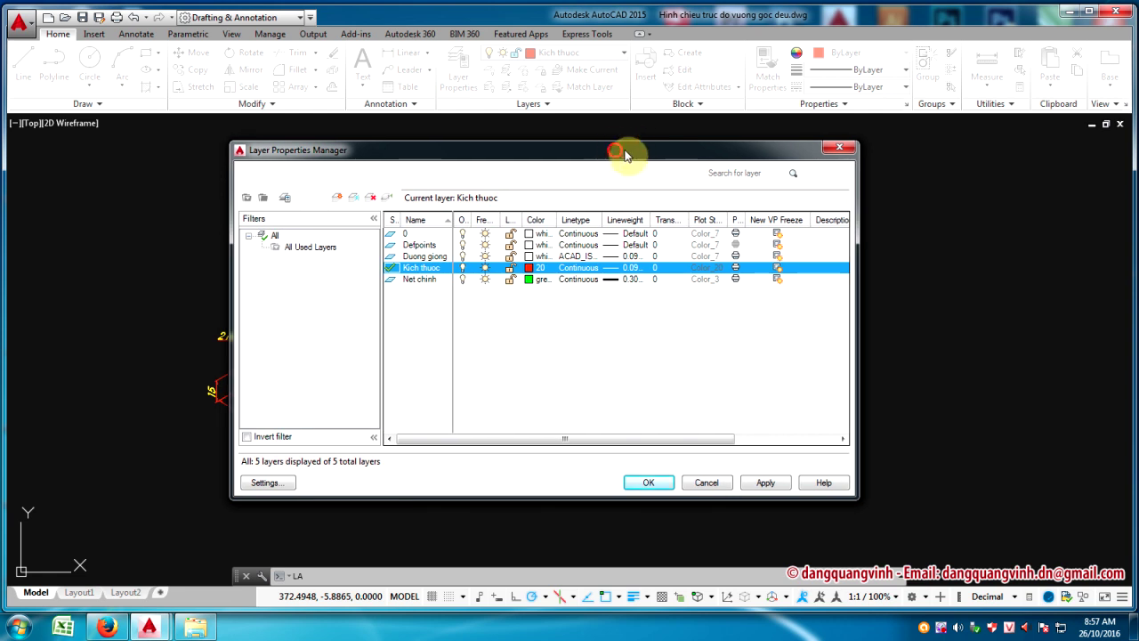
pyautogui.moveTo(623, 138); pyautogui.dragTo(627, 175)
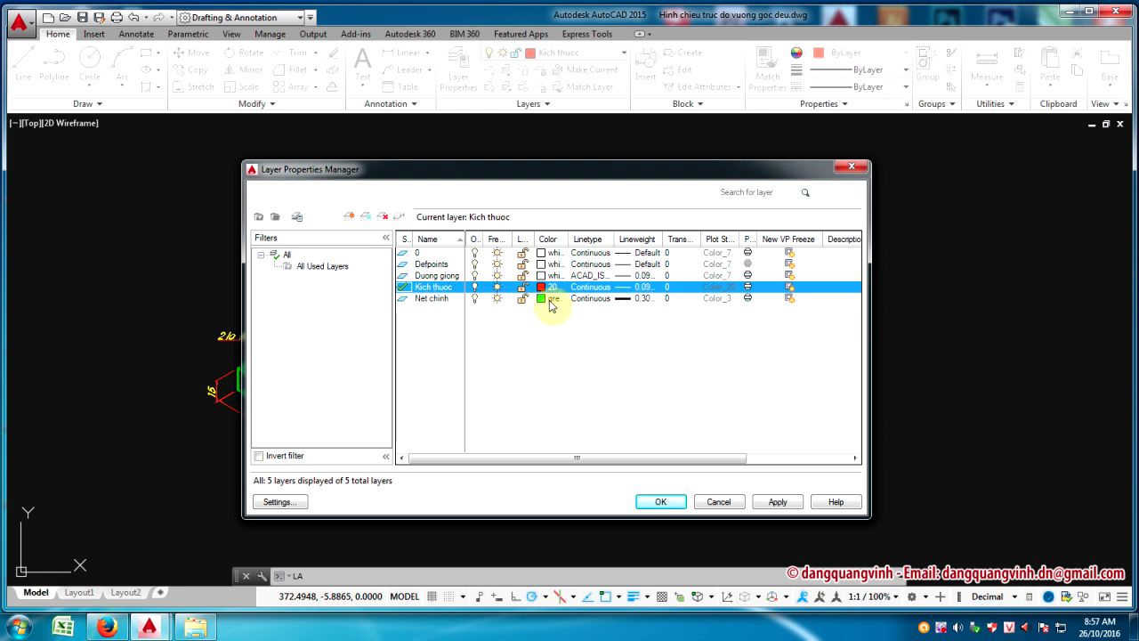
pyautogui.click(770, 500)
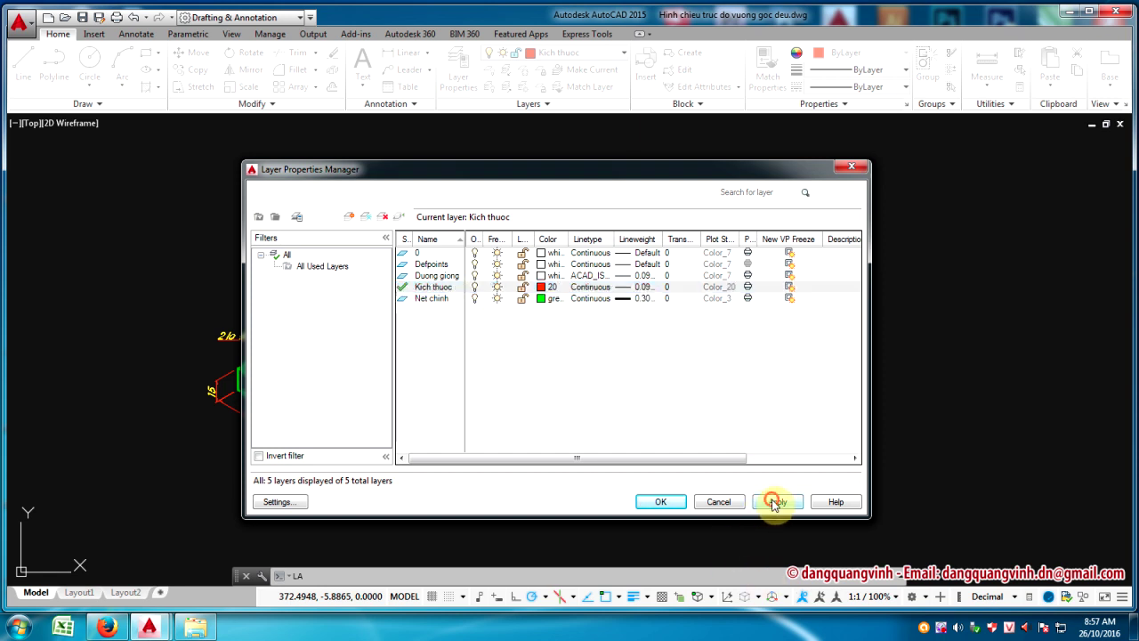
pyautogui.click(658, 501)
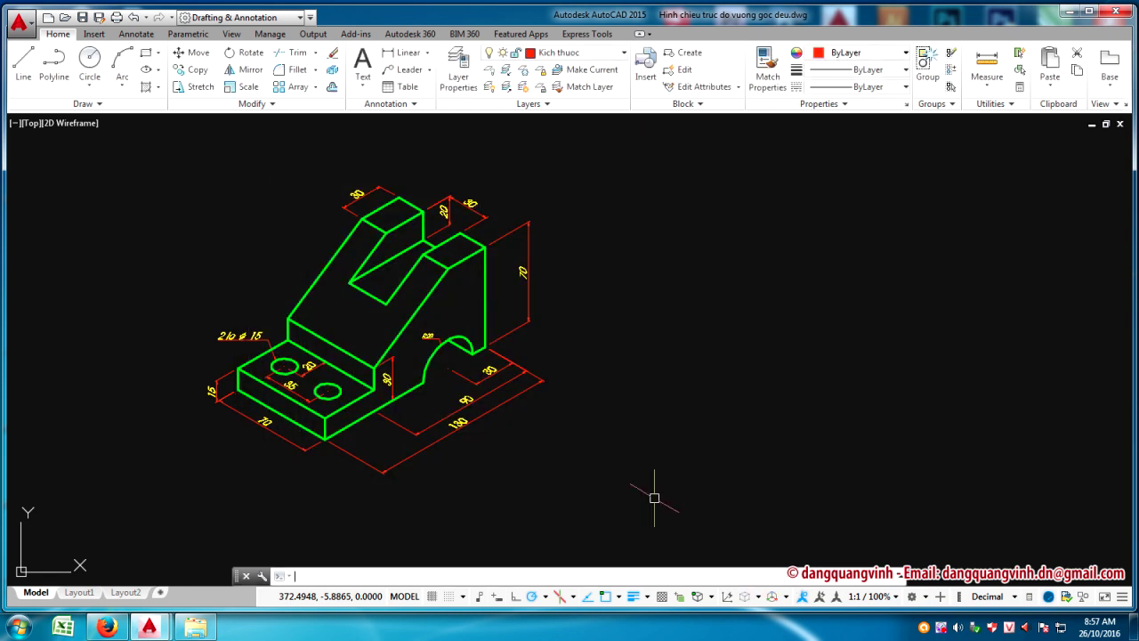
# Make Net chinh the current layer from the Layer dropdown
pyautogui.click(525, 55)
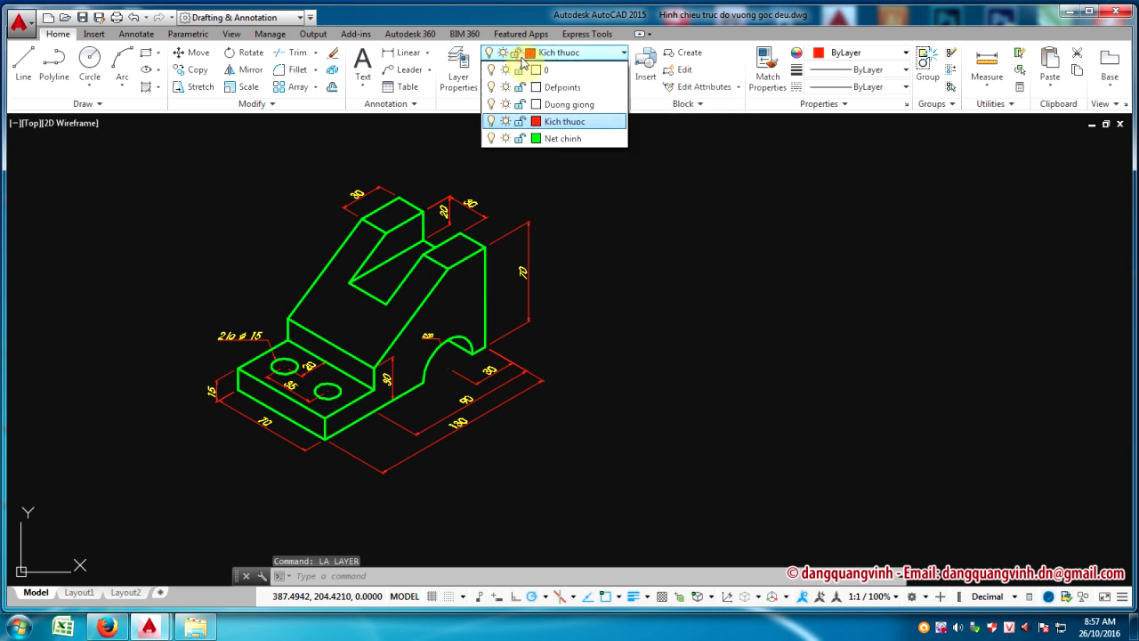
pyautogui.click(549, 138)
pyautogui.click(222, 182)
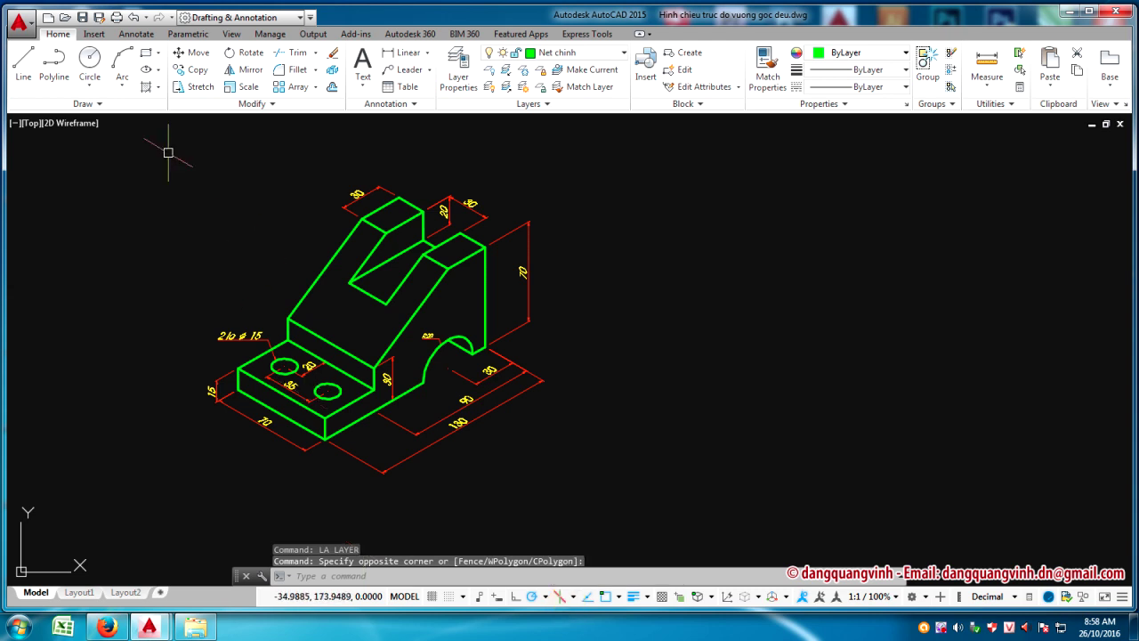
# Turn isometric drafting off, window-select the whole drawing, then clear the selection
pyautogui.click(560, 596)
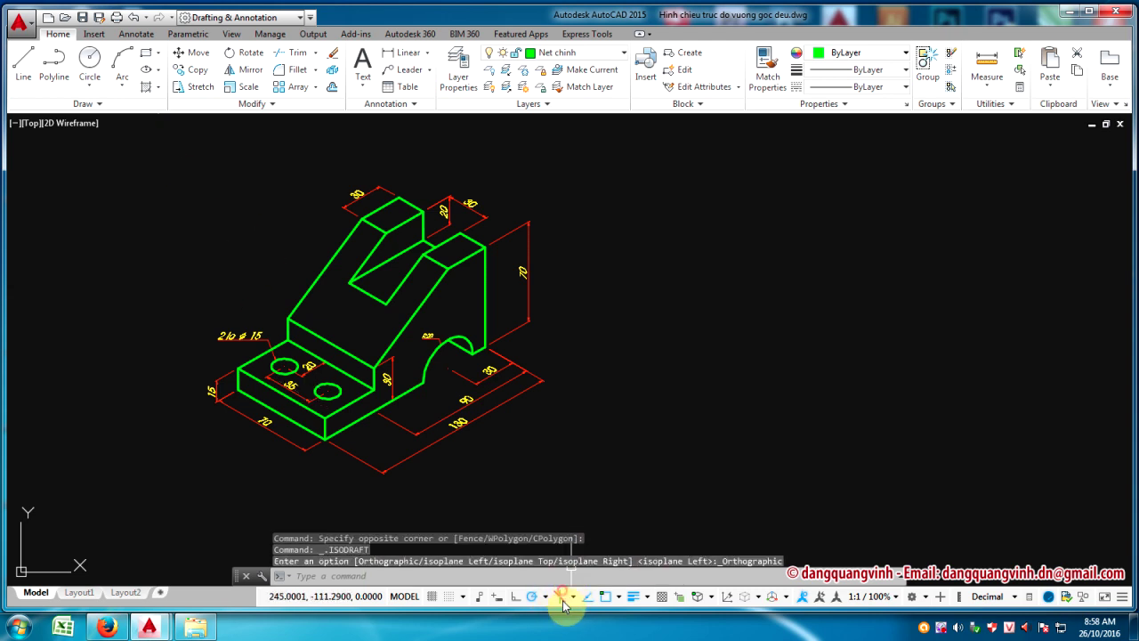
pyautogui.click(184, 160)
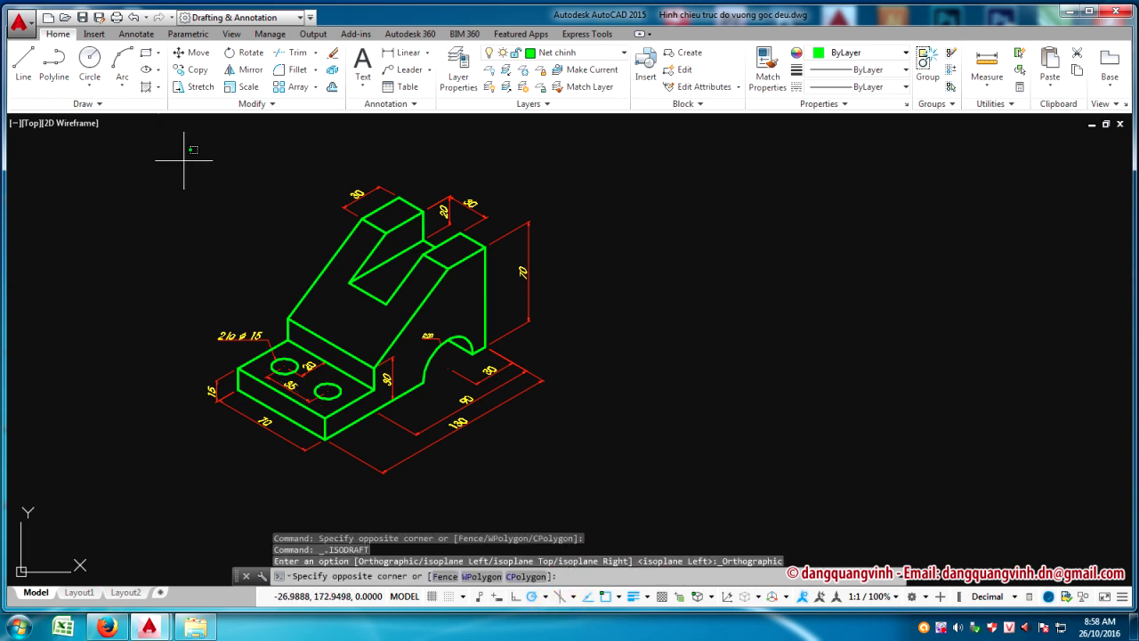
pyautogui.click(632, 477)
pyautogui.click(324, 439)
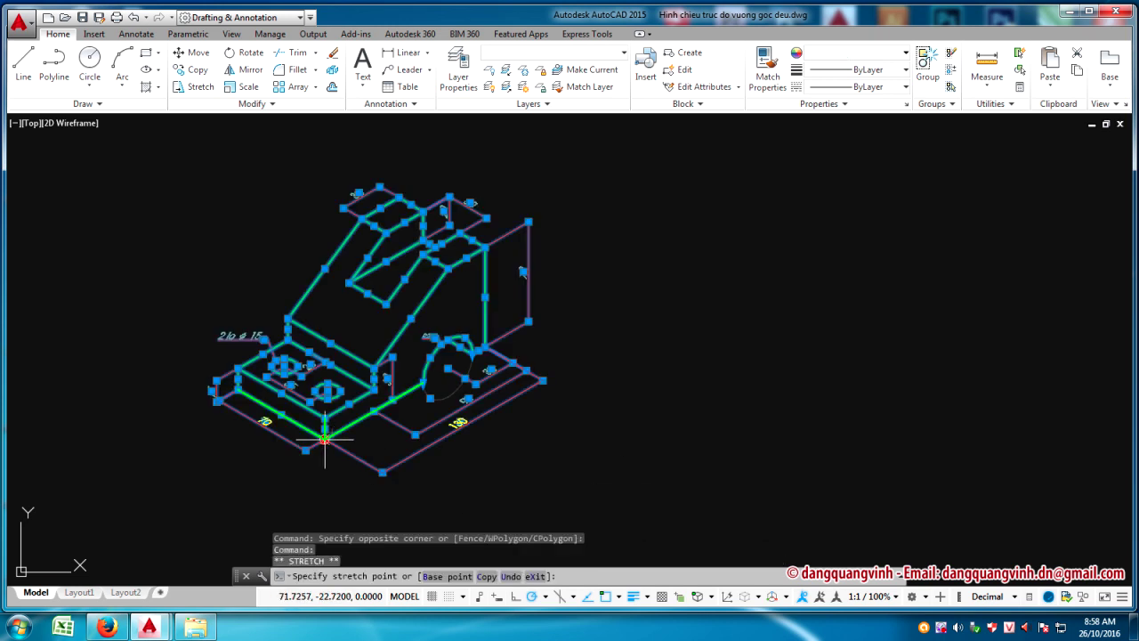
pyautogui.press('Escape')
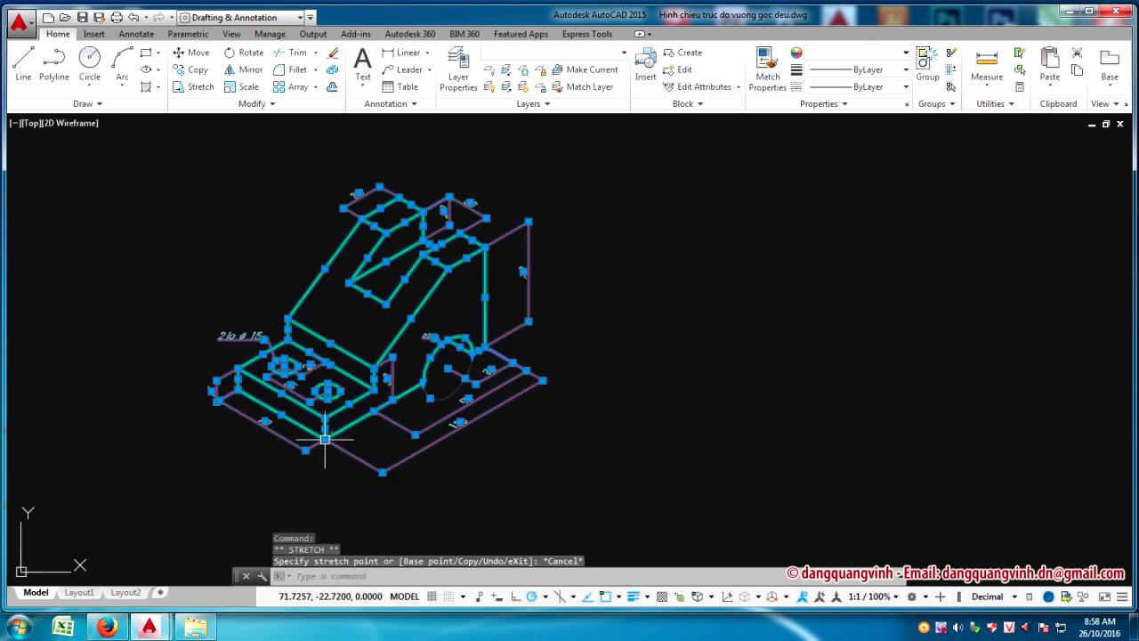
pyautogui.press('Escape')
# Shift the part left and turn isometric drafting back on in Isoplane Top
pyautogui.scroll(2, 534, 333)
pyautogui.scroll(-2, 514, 339)
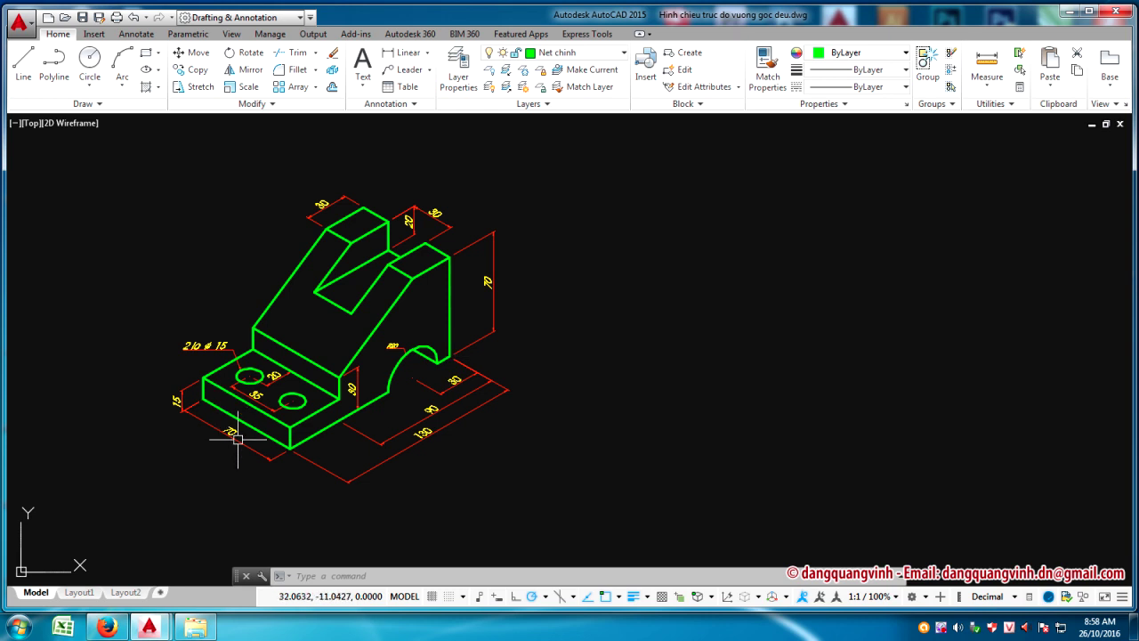
pyautogui.moveTo(394, 368); pyautogui.dragTo(341, 347, button='middle')
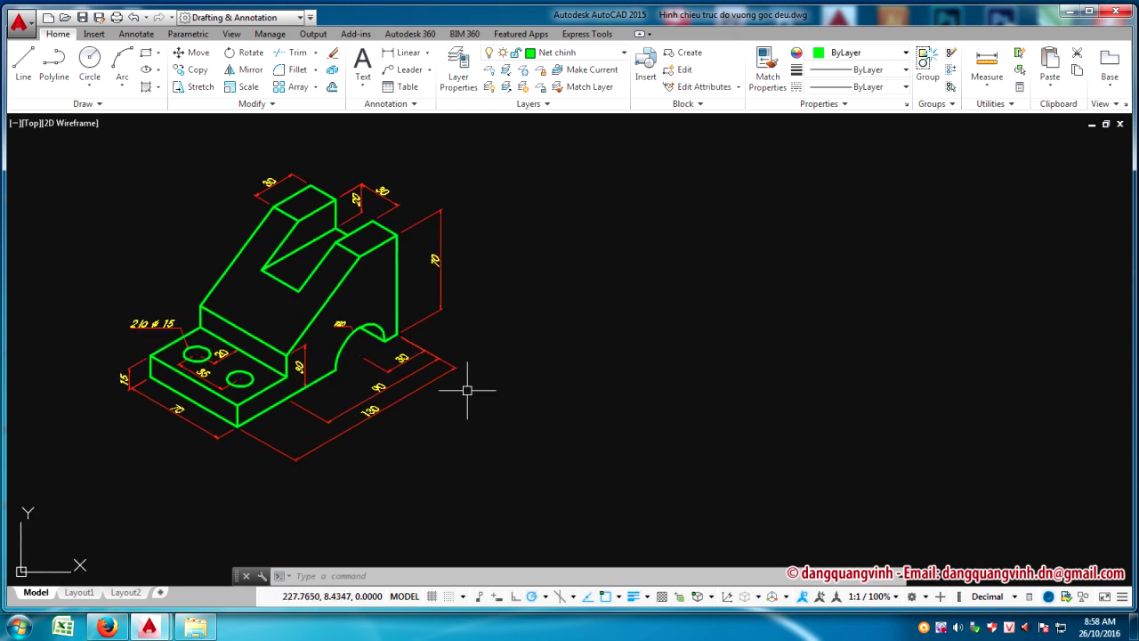
pyautogui.click(562, 598)
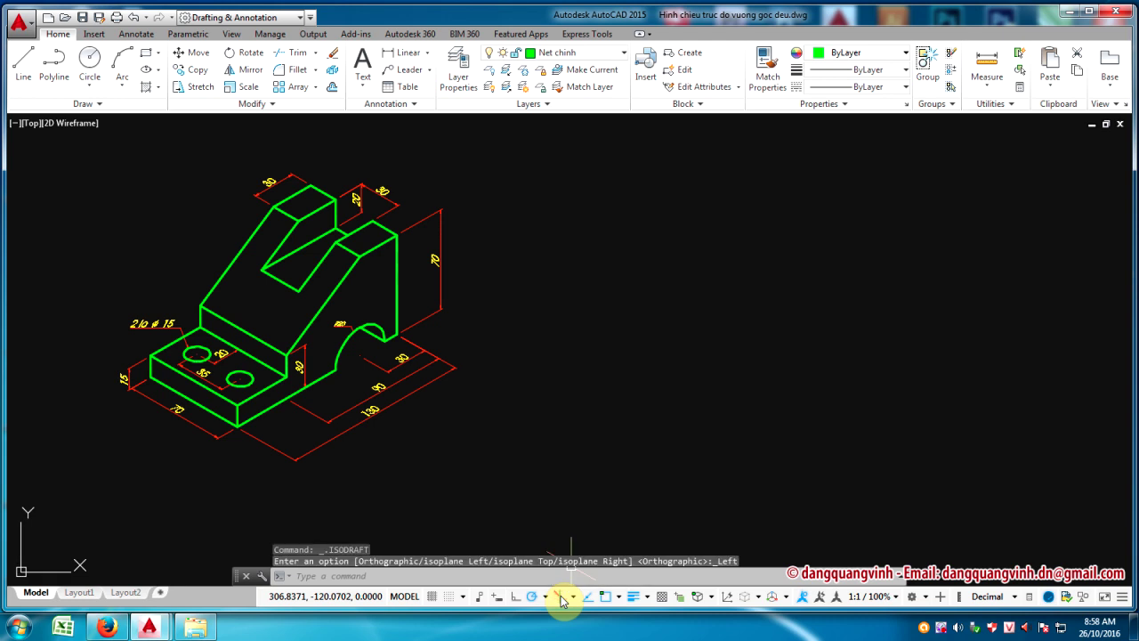
pyautogui.press('F5')
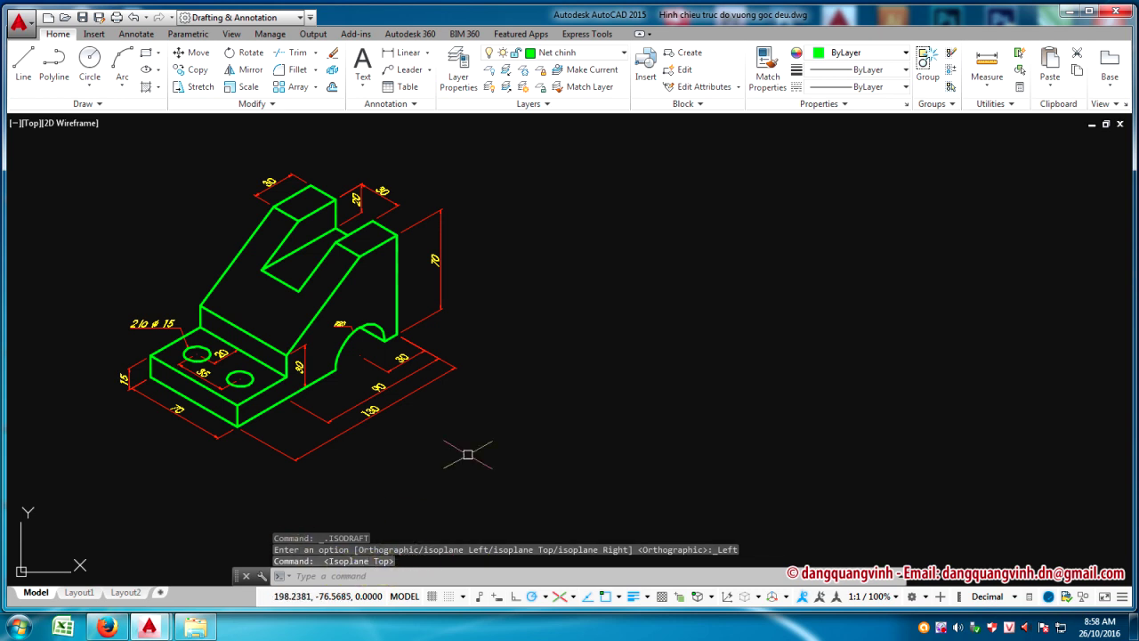
pyautogui.moveTo(630, 275); pyautogui.dragTo(599, 277, button='middle')
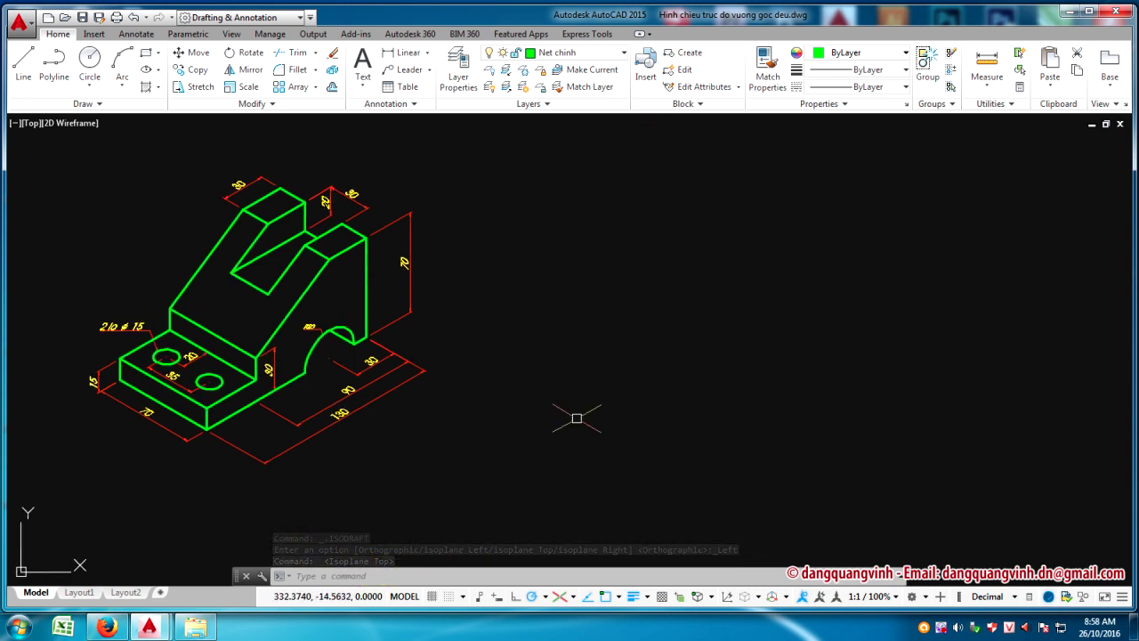
# Start a line with its first point to the right of the part
pyautogui.write('L')
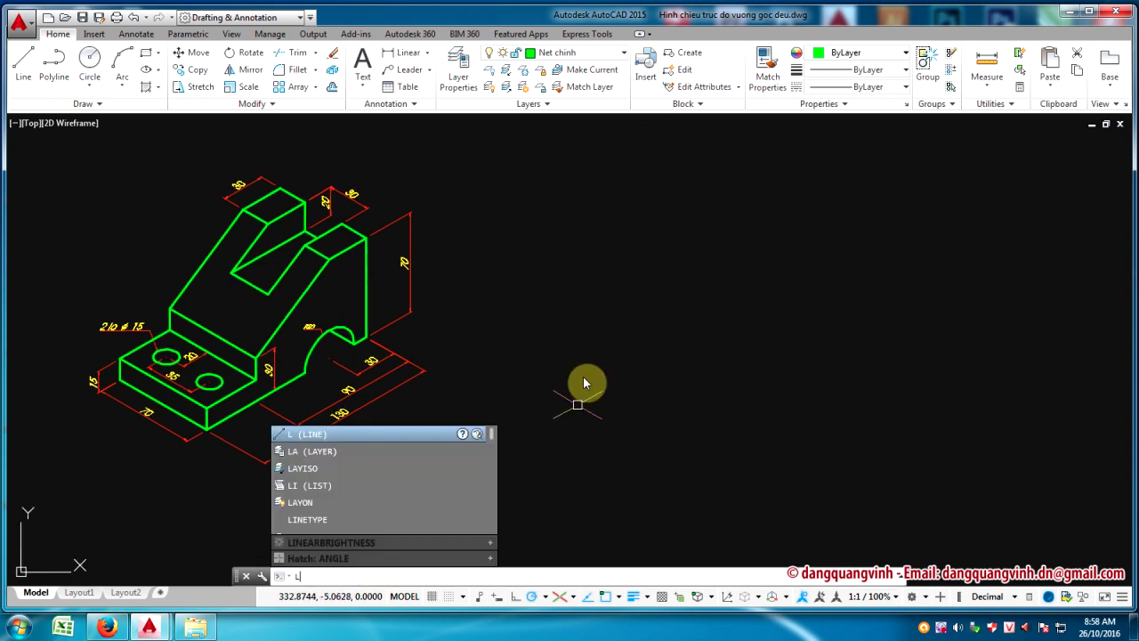
pyautogui.press('Return')
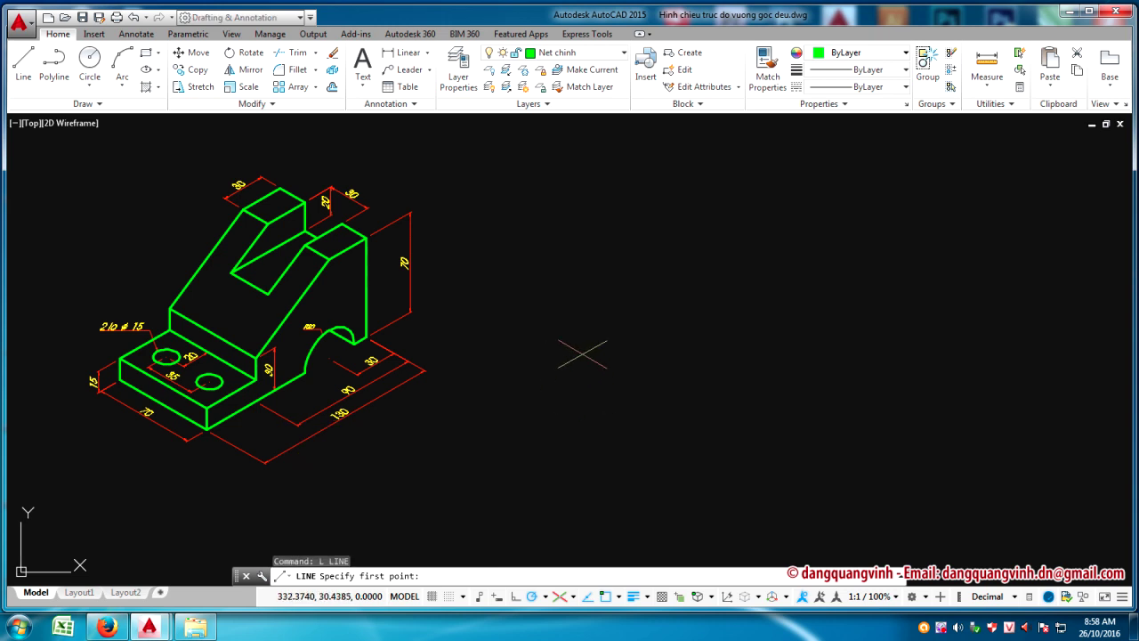
pyautogui.click(600, 352)
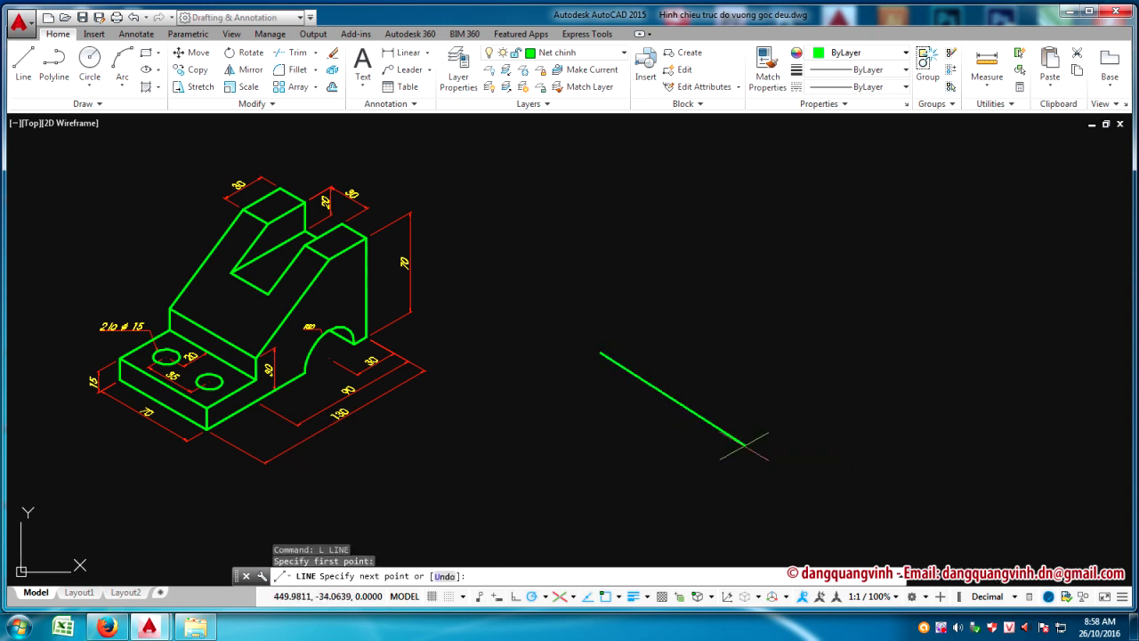
# Switch polar tracking on and bring up its Tracking Settings
pyautogui.click(531, 596)
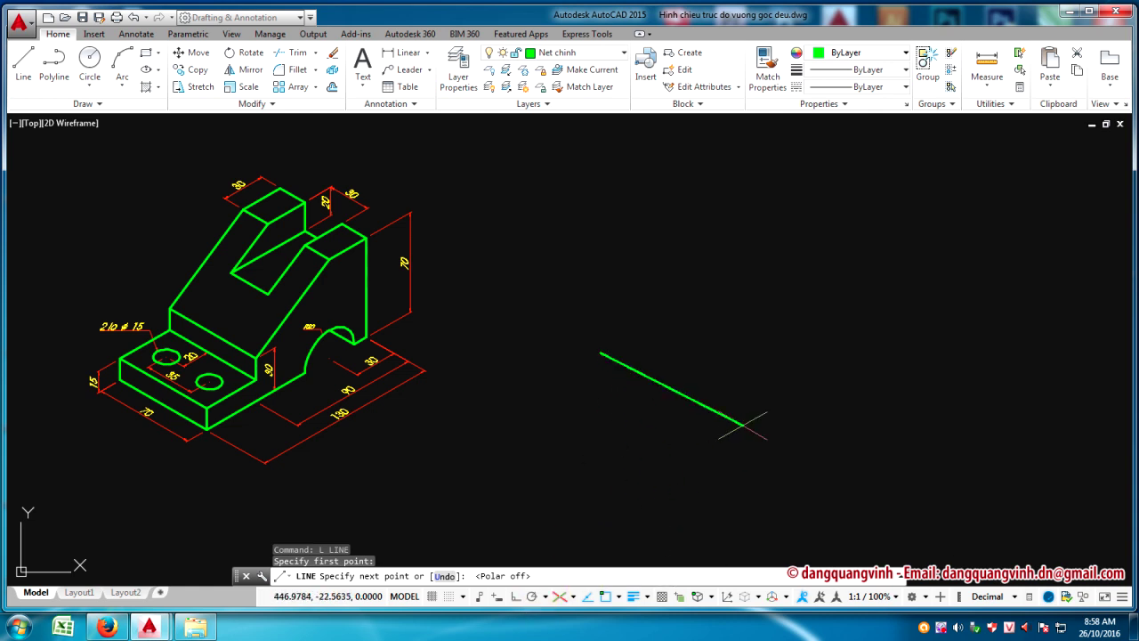
pyautogui.click(531, 596)
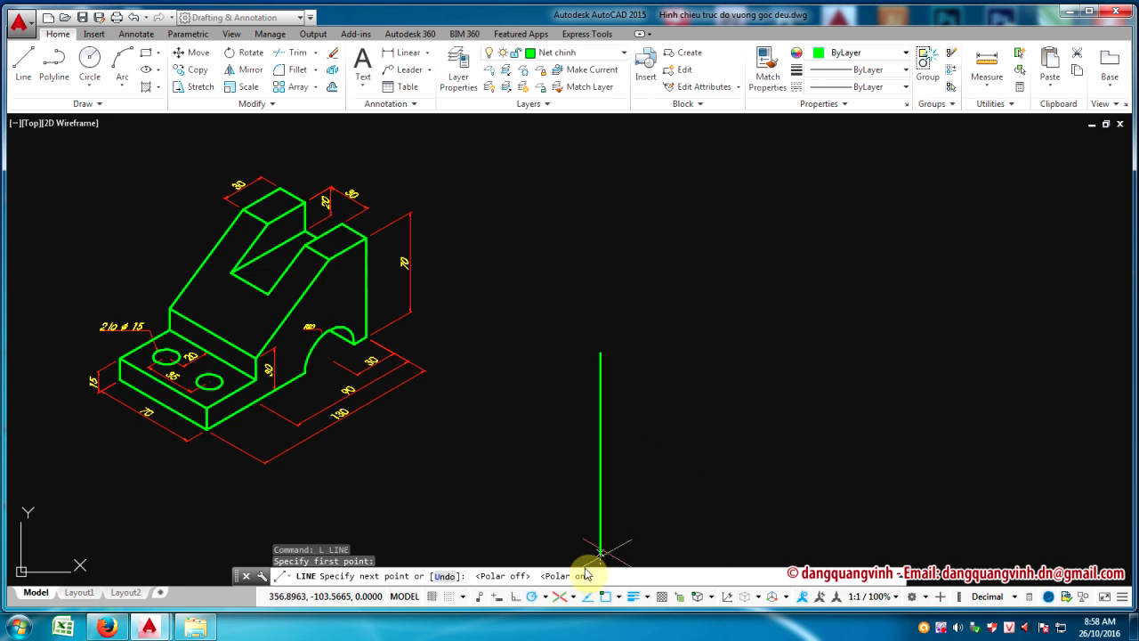
pyautogui.click(538, 596)
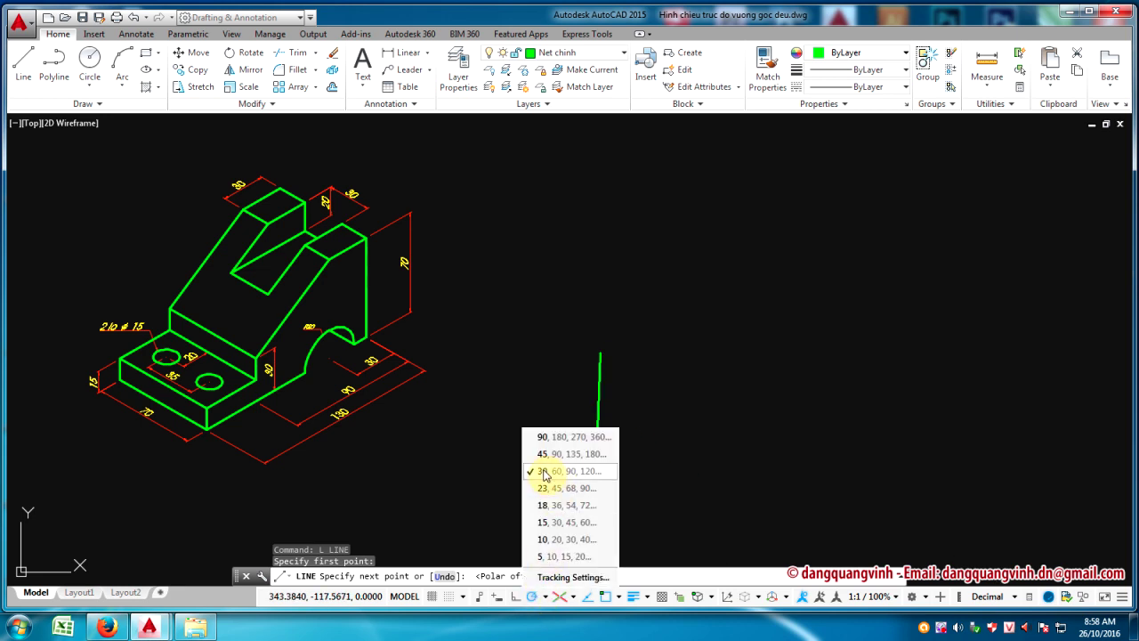
pyautogui.click(570, 577)
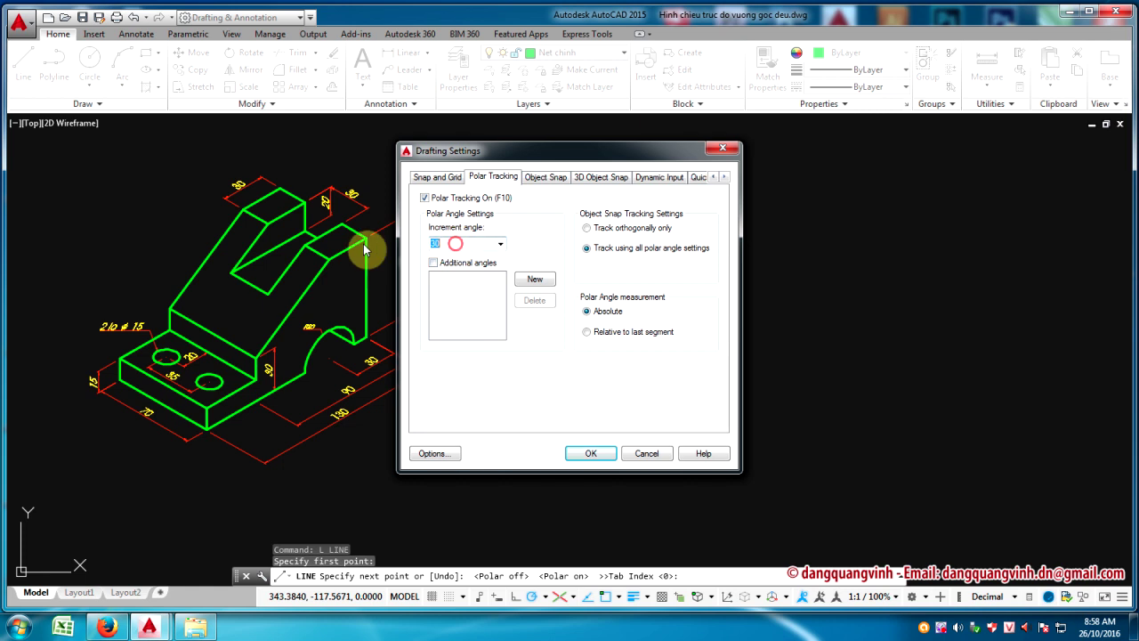
# Set the polar tracking increment angle to 30° and confirm to resume the line
pyautogui.click(436, 238)
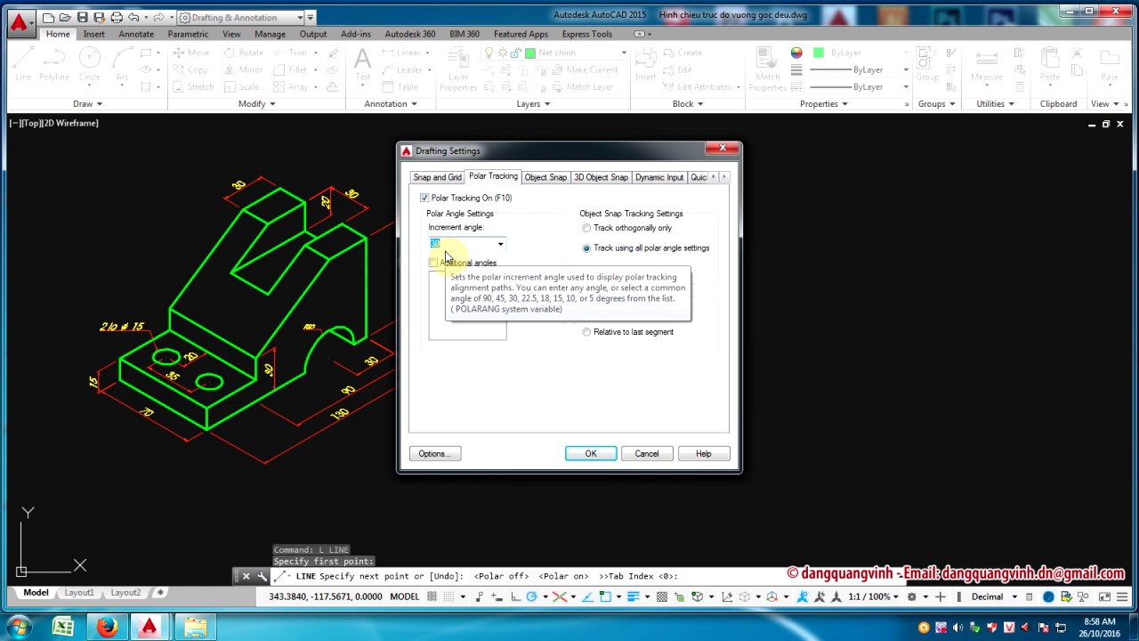
pyautogui.click(587, 454)
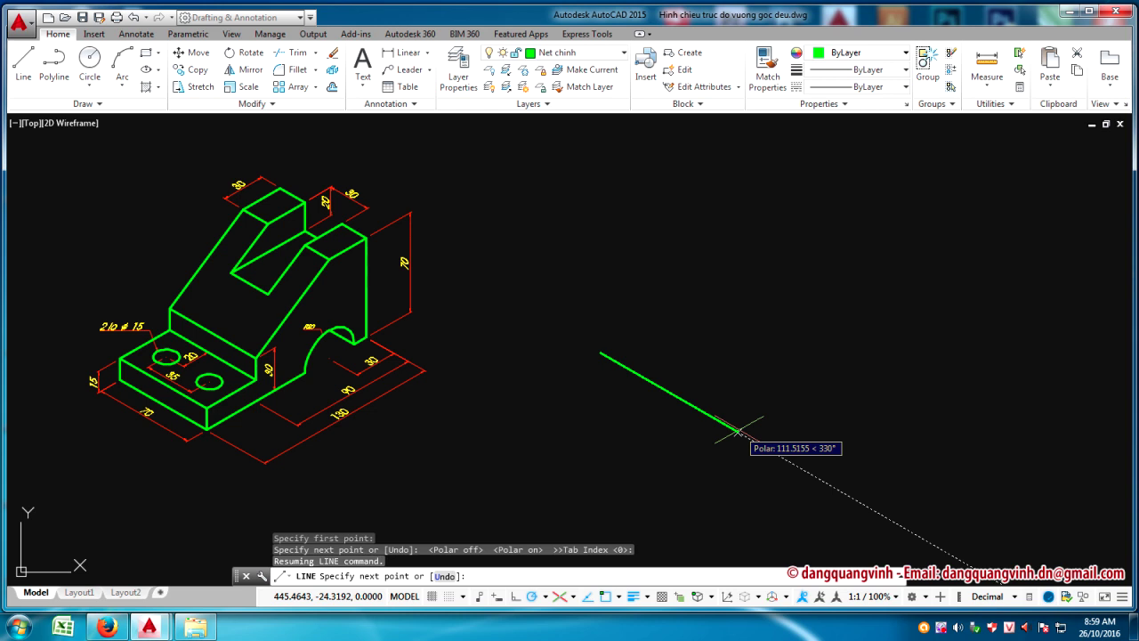
# Draw the first green line, 70 units long along 330°
pyautogui.write('70')
pyautogui.press('Return')
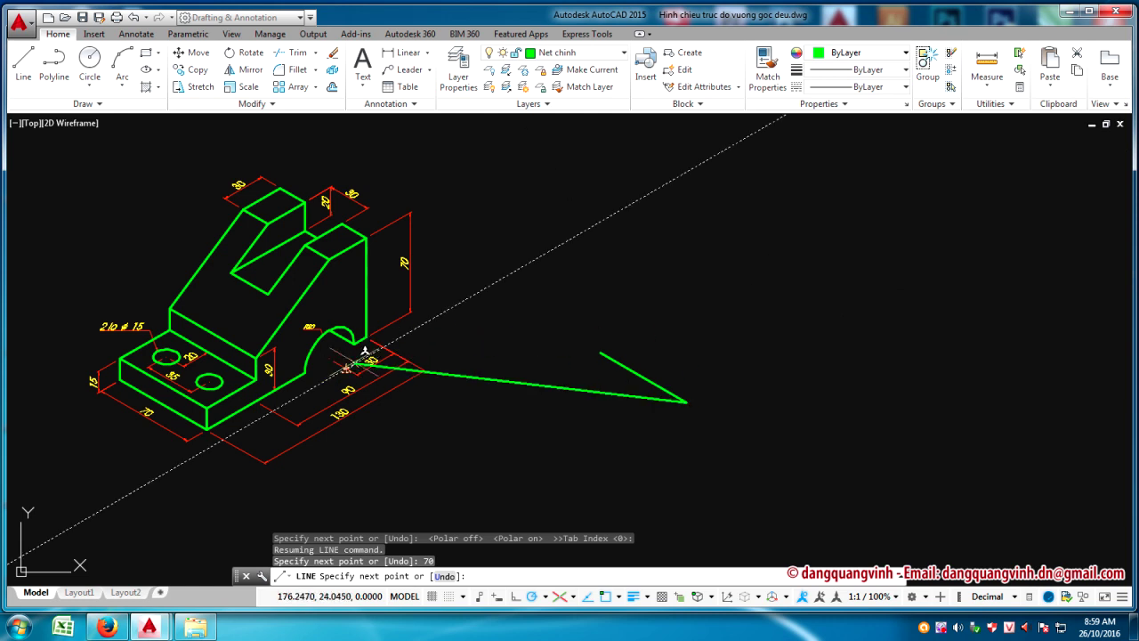
pyautogui.scroll(2, 373, 354)
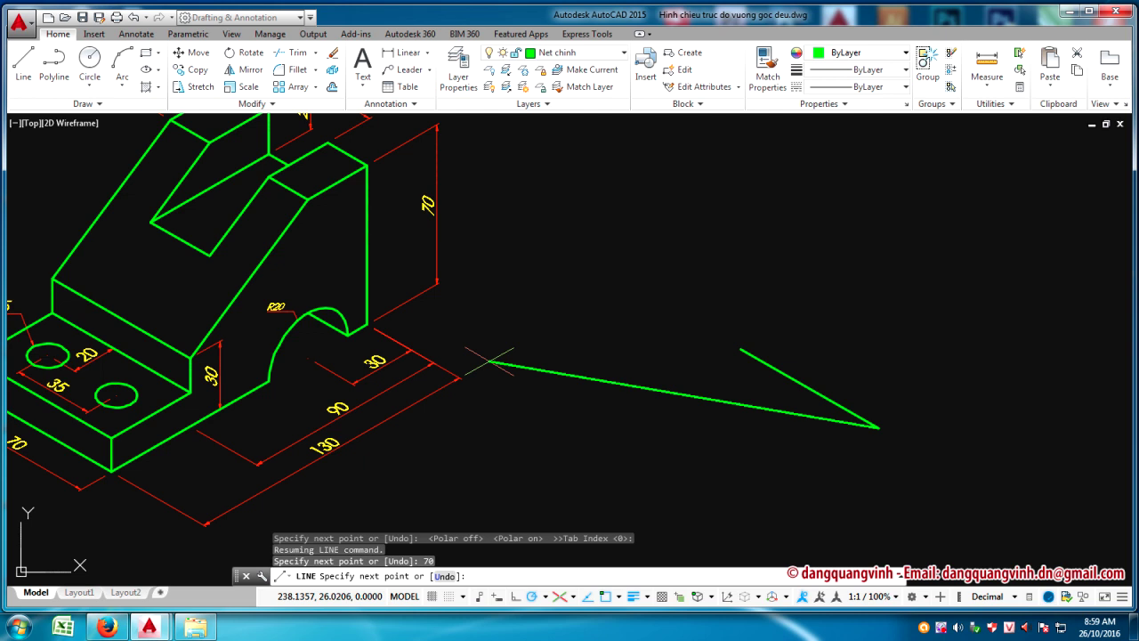
pyautogui.scroll(-2, 483, 365)
pyautogui.scroll(2, 480, 369)
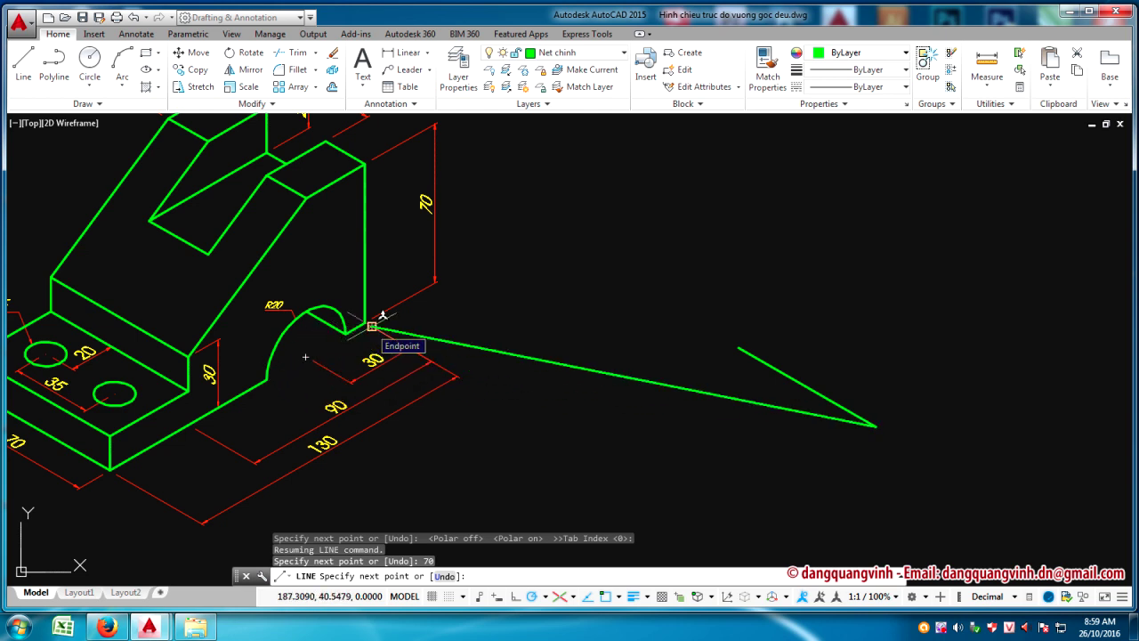
pyautogui.scroll(-3, 659, 411)
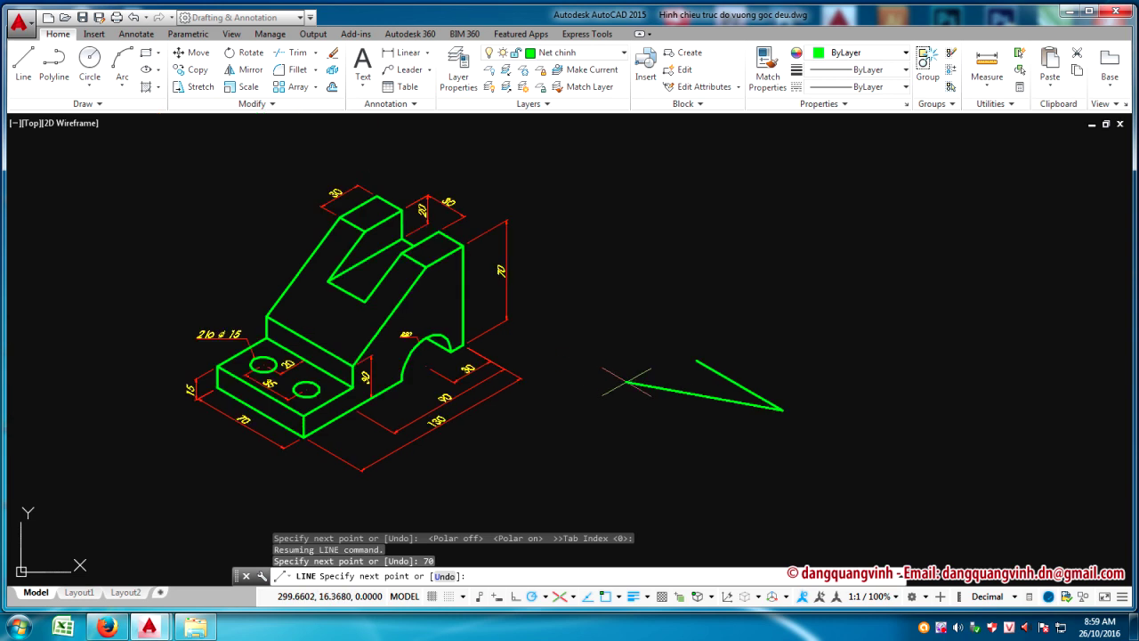
pyautogui.scroll(3, 652, 421)
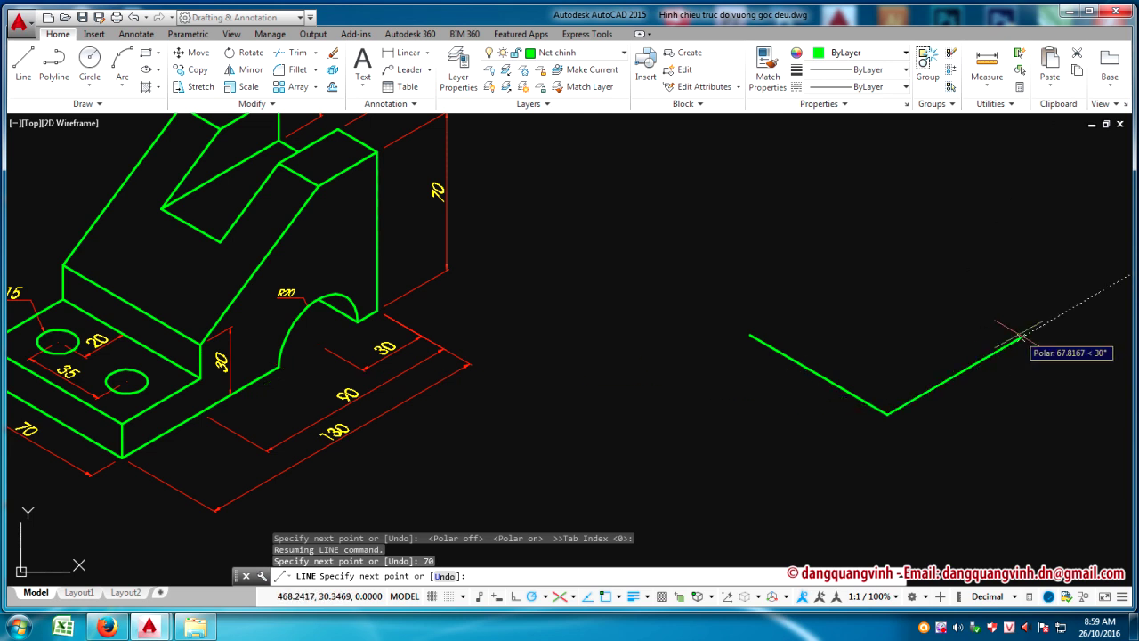
# Add the 80-unit line along 30° and end the command, framing the part and V
pyautogui.write('80')
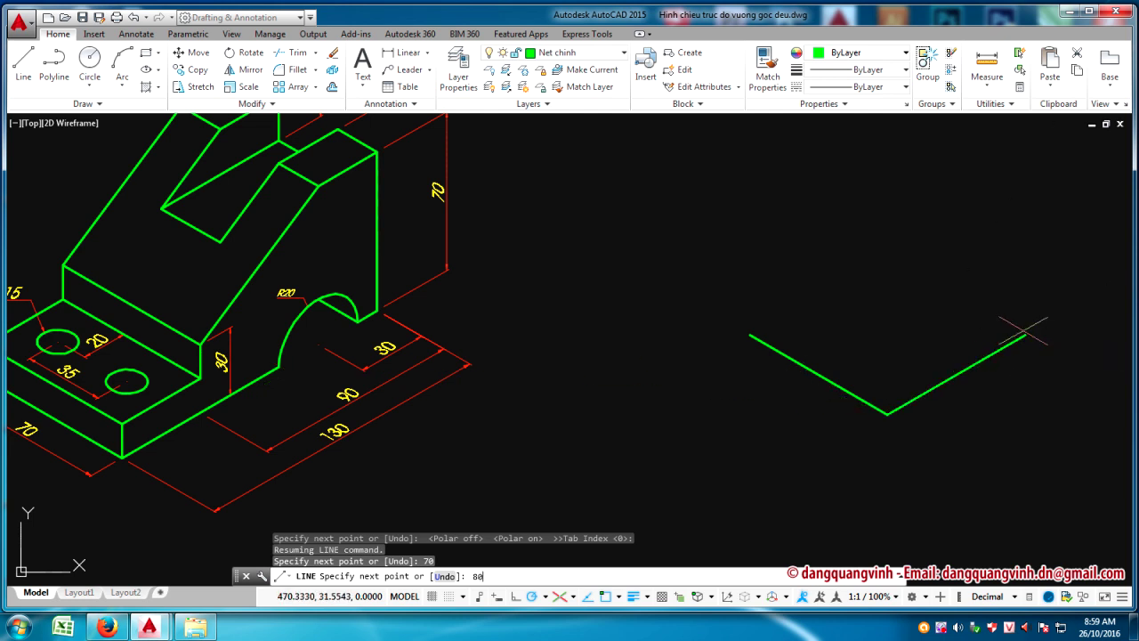
pyautogui.press('Return')
pyautogui.scroll(-4, 854, 320)
pyautogui.moveTo(925, 316); pyautogui.dragTo(630, 391, button='middle')
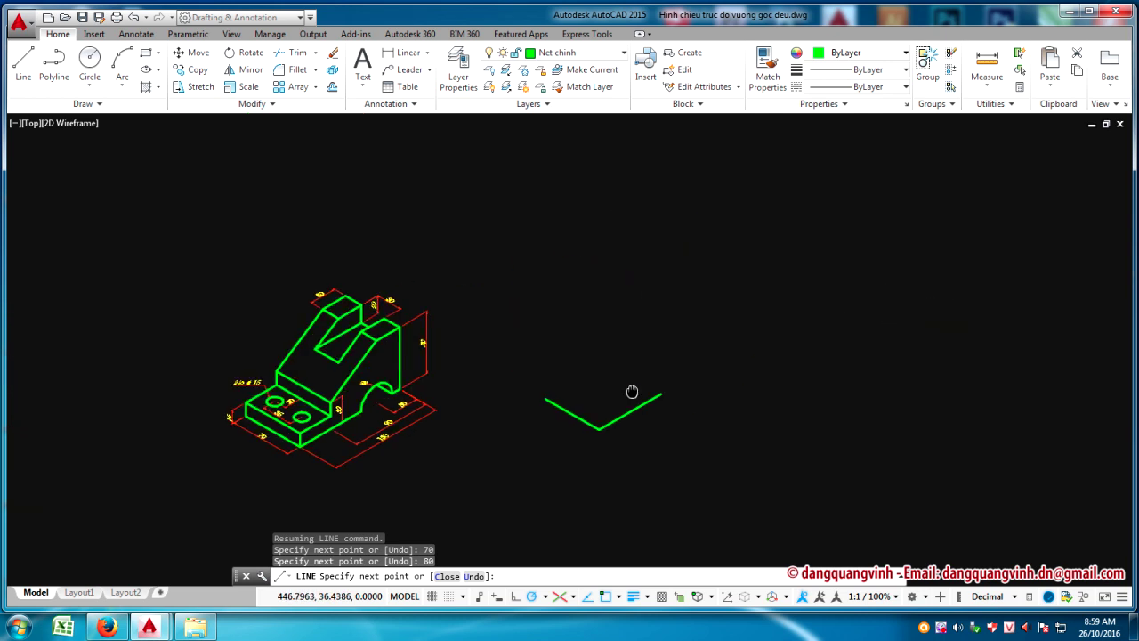
pyautogui.press('Return')
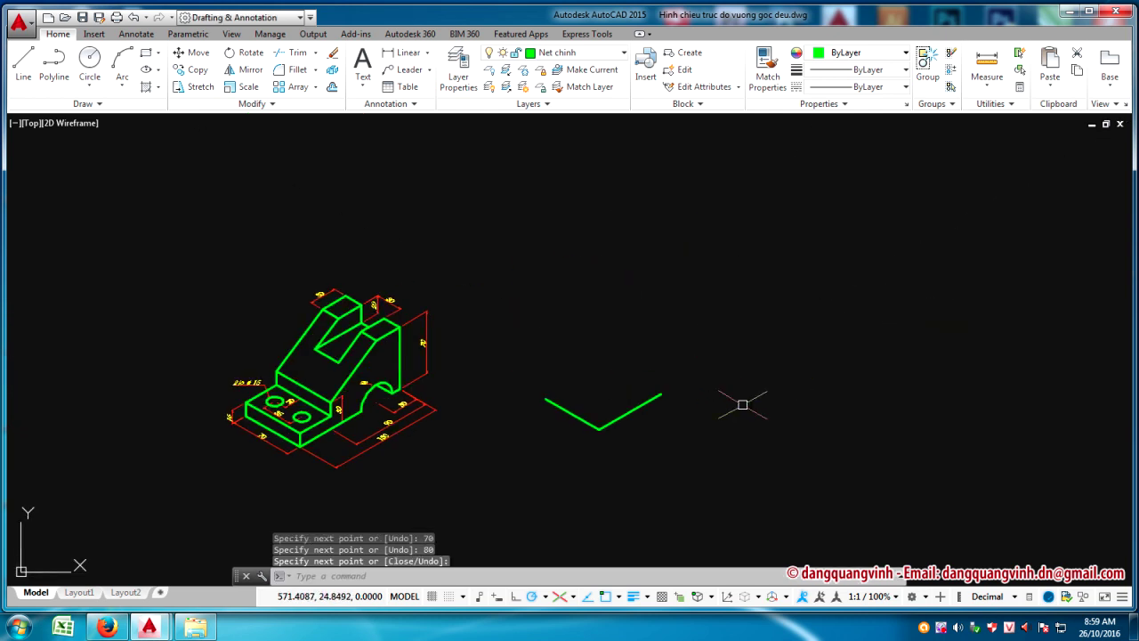
pyautogui.scroll(2, 669, 400)
pyautogui.moveTo(679, 398); pyautogui.dragTo(755, 376, button='middle')
pyautogui.write('e')
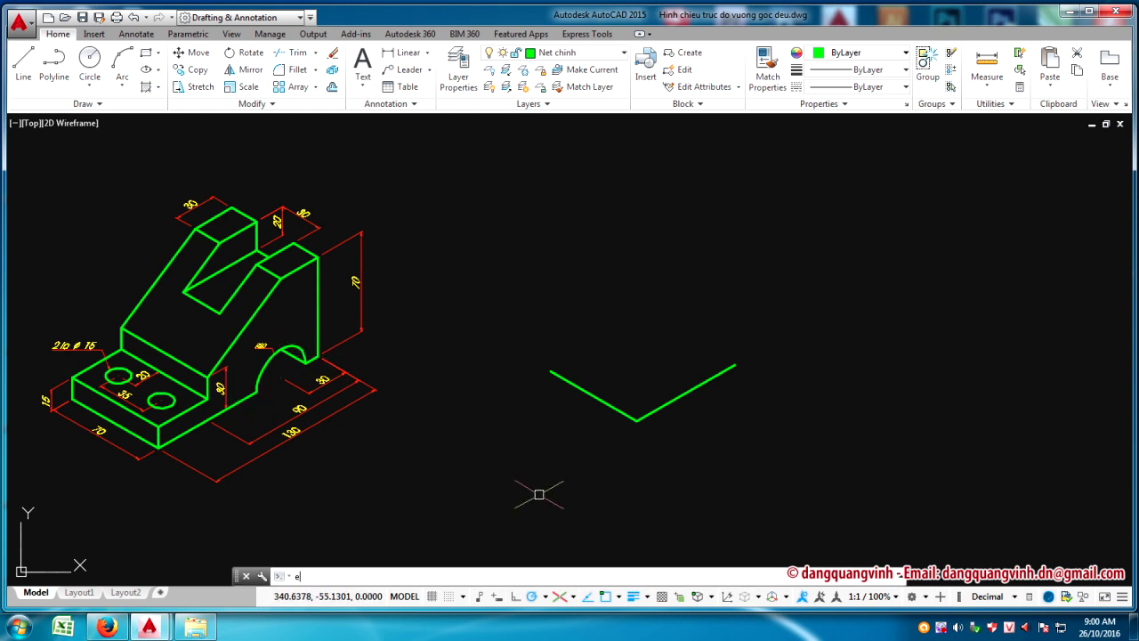
# Cancel the started EL ellipse and launch the LINE command instead
pyautogui.write('EL')
pyautogui.press('Return')
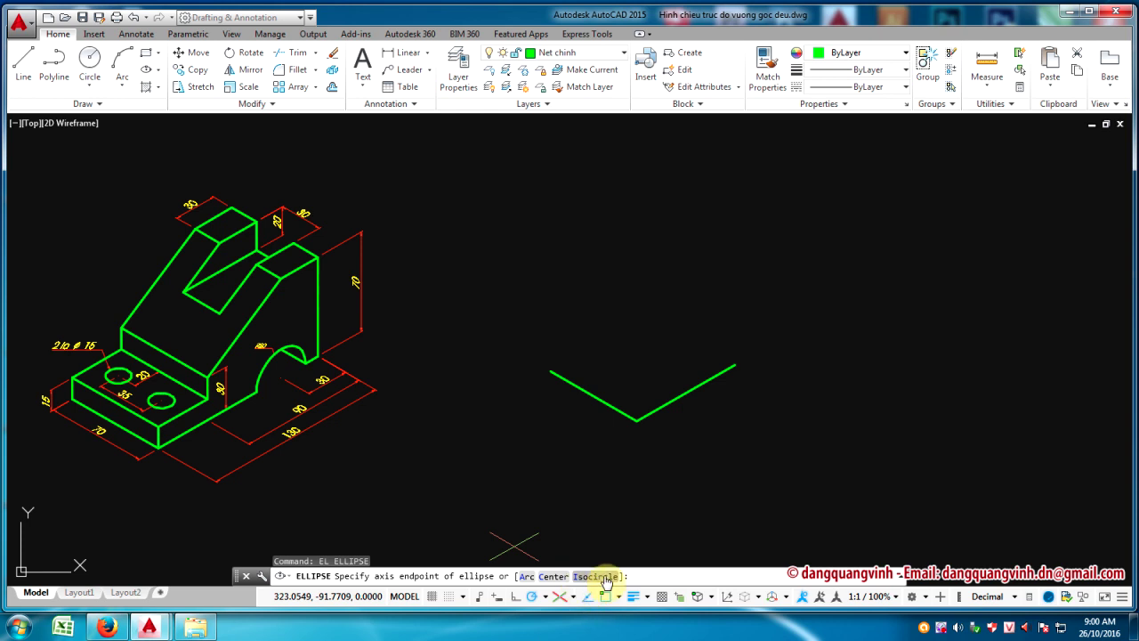
pyautogui.press('Escape')
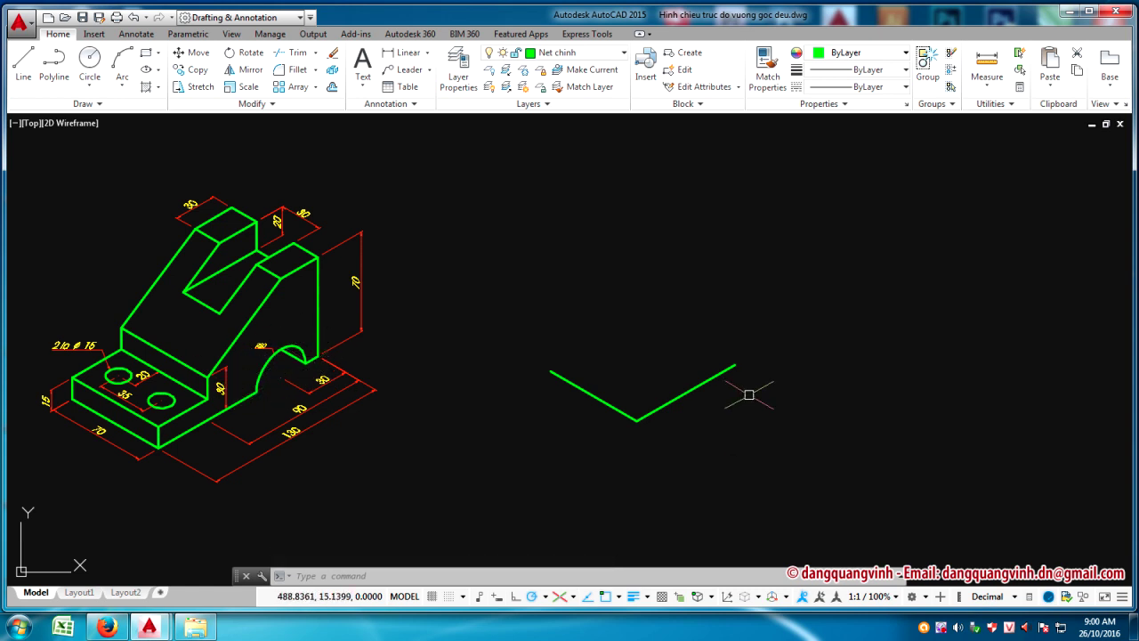
pyautogui.write('1')
pyautogui.press('Return')
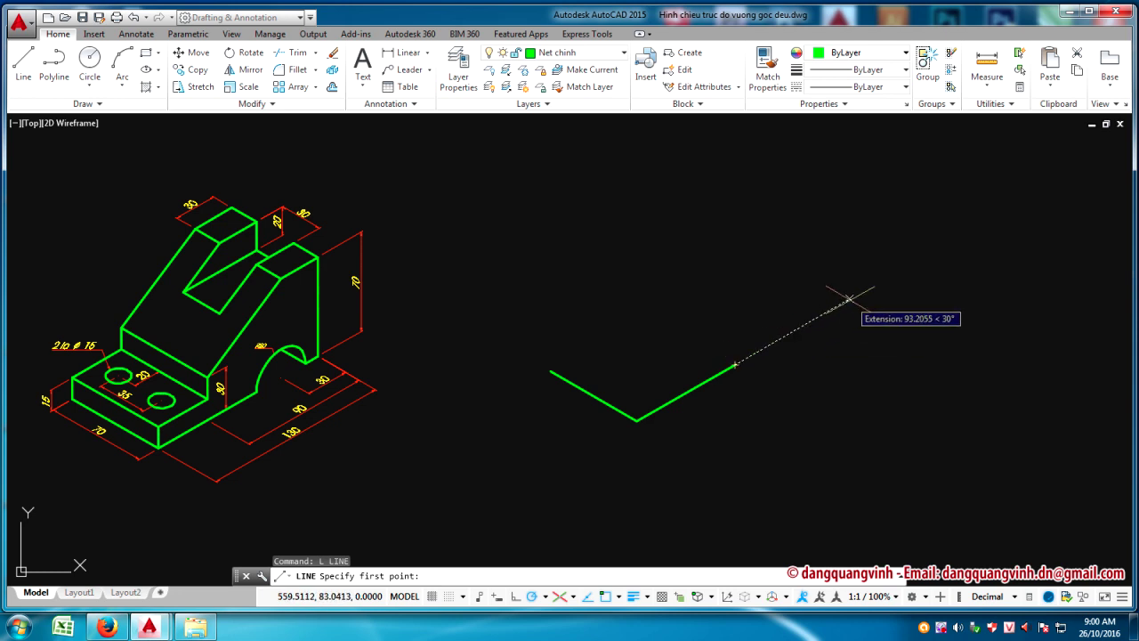
# Draw a 10-unit edge starting 40 units past the V's right end
pyautogui.write('40')
pyautogui.press('Return')
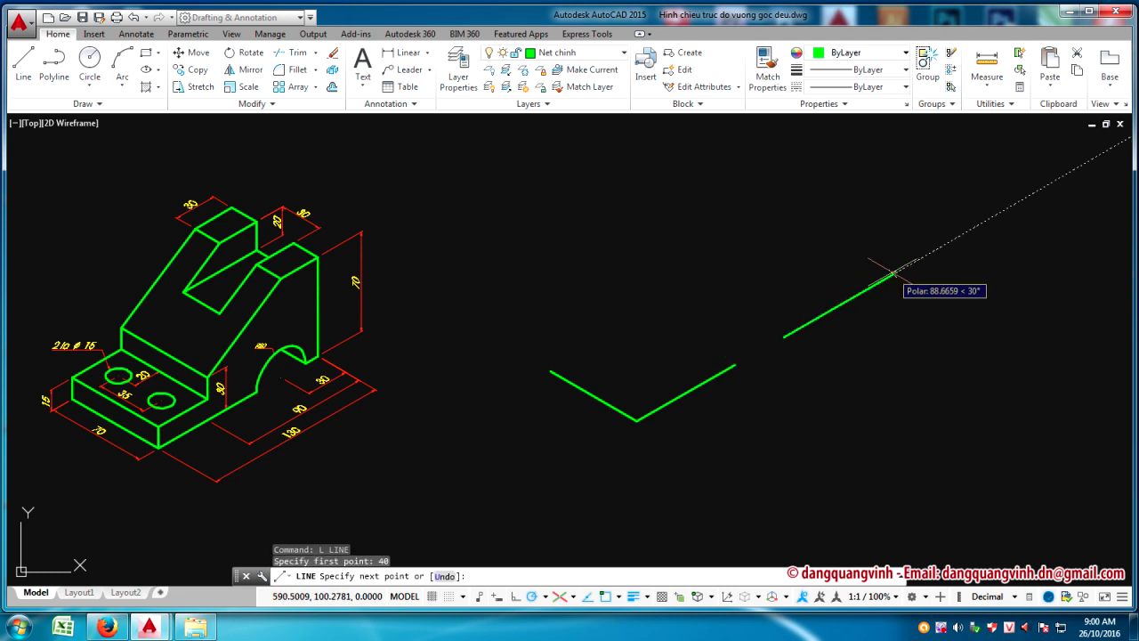
pyautogui.write('10')
pyautogui.press('Return')
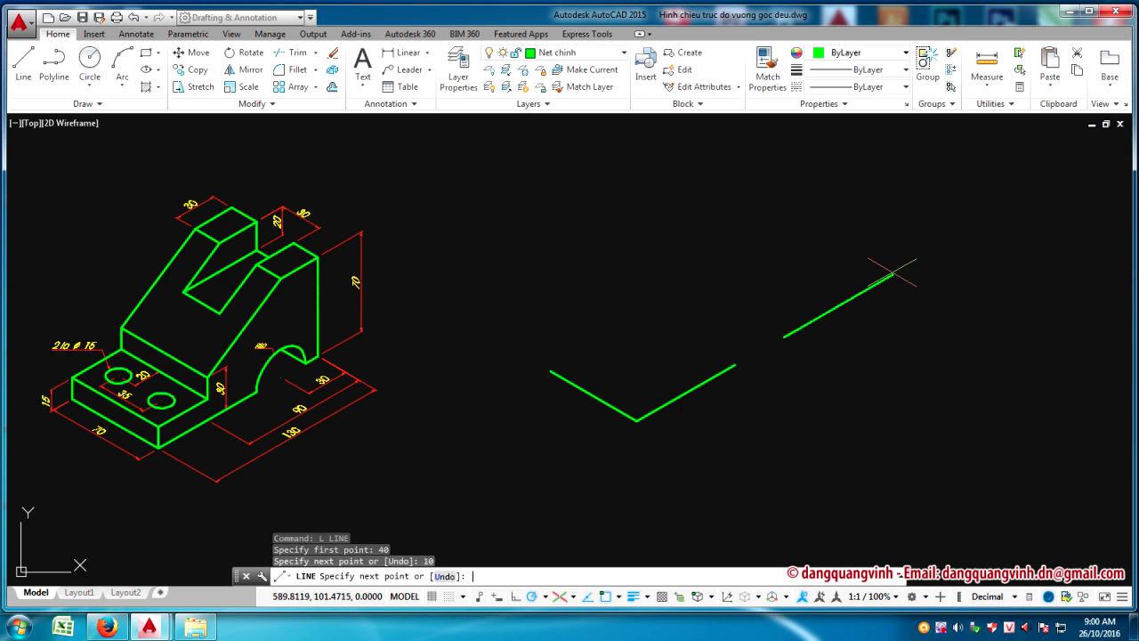
pyautogui.press('Return')
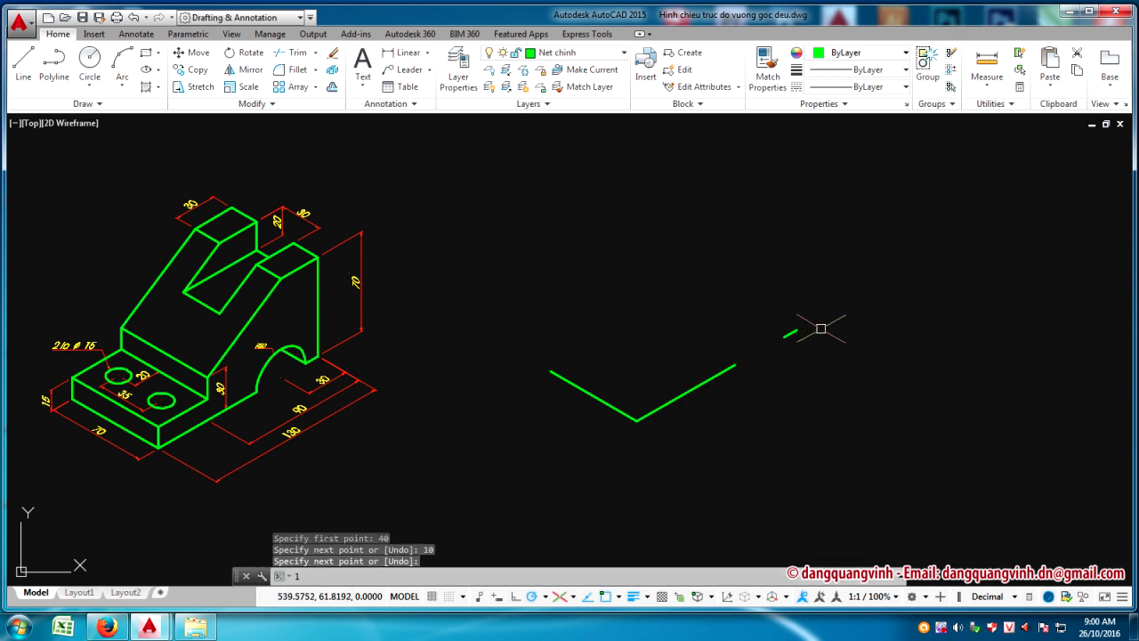
# Switch to Isoplane Right and draw a 70-unit vertical line from the short edge's end
pyautogui.write('l')
pyautogui.press('Return')
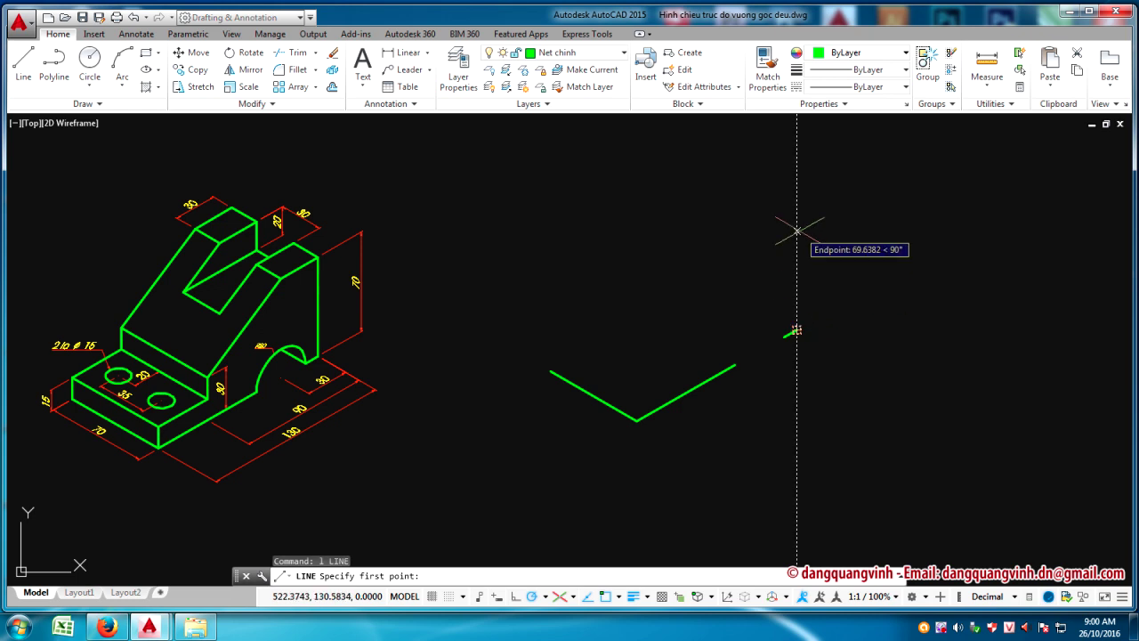
pyautogui.press('Escape')
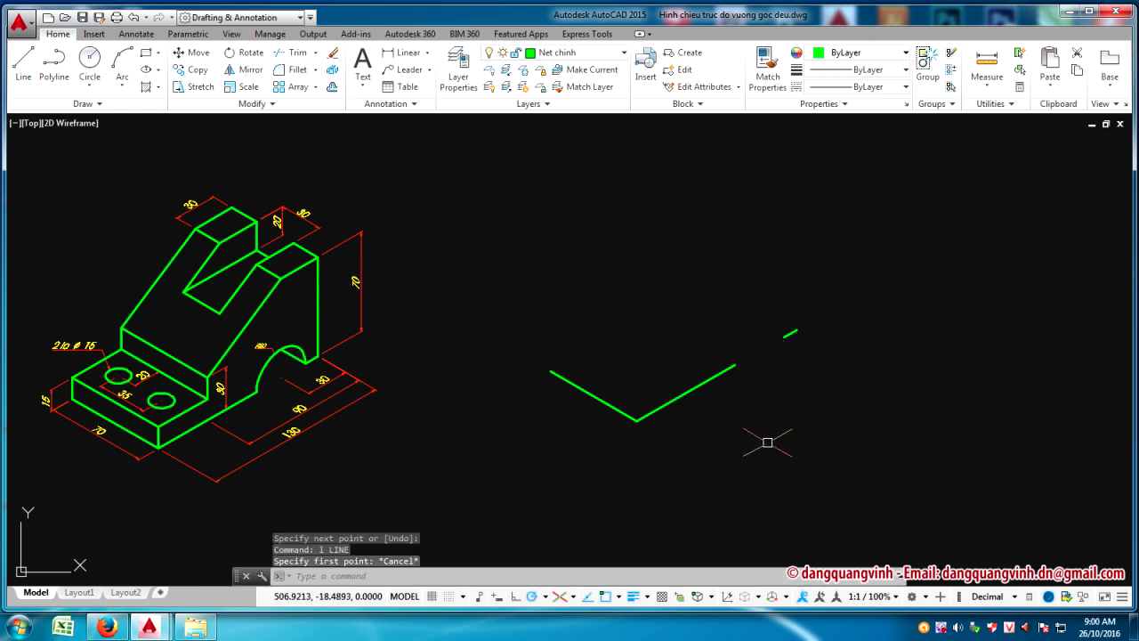
pyautogui.press('F5')
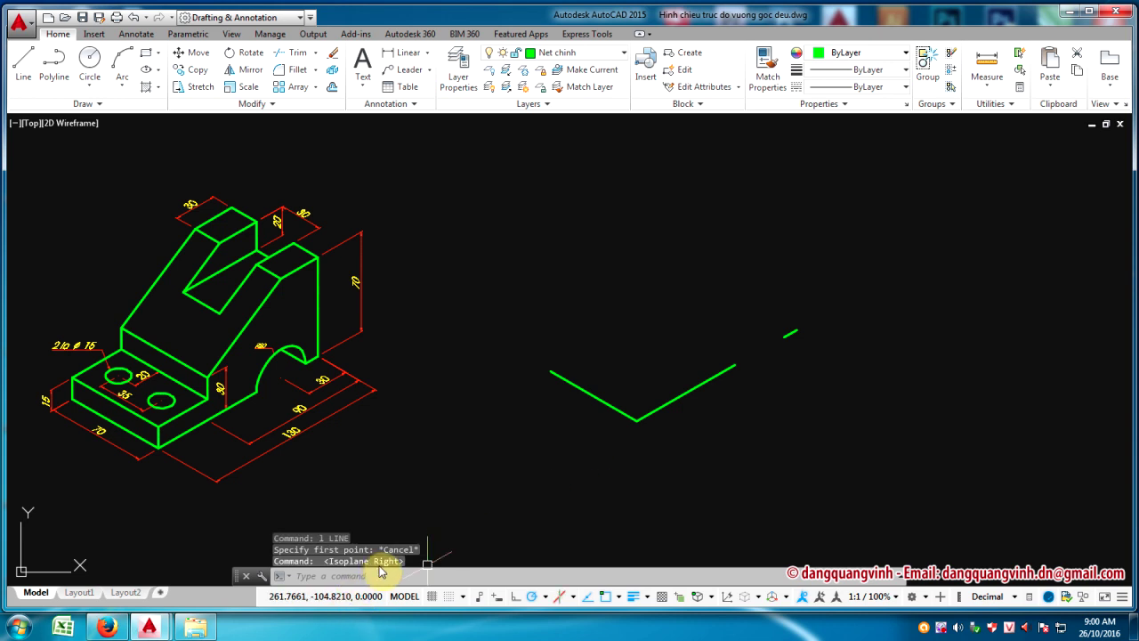
pyautogui.write('l')
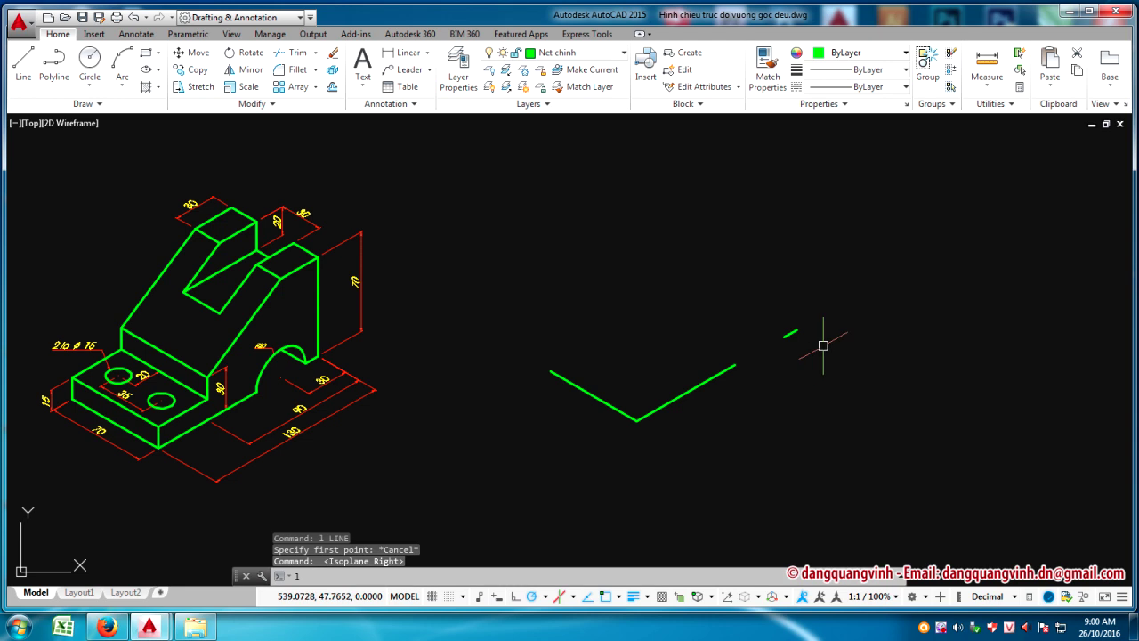
pyautogui.press('Return')
pyautogui.click(797, 330)
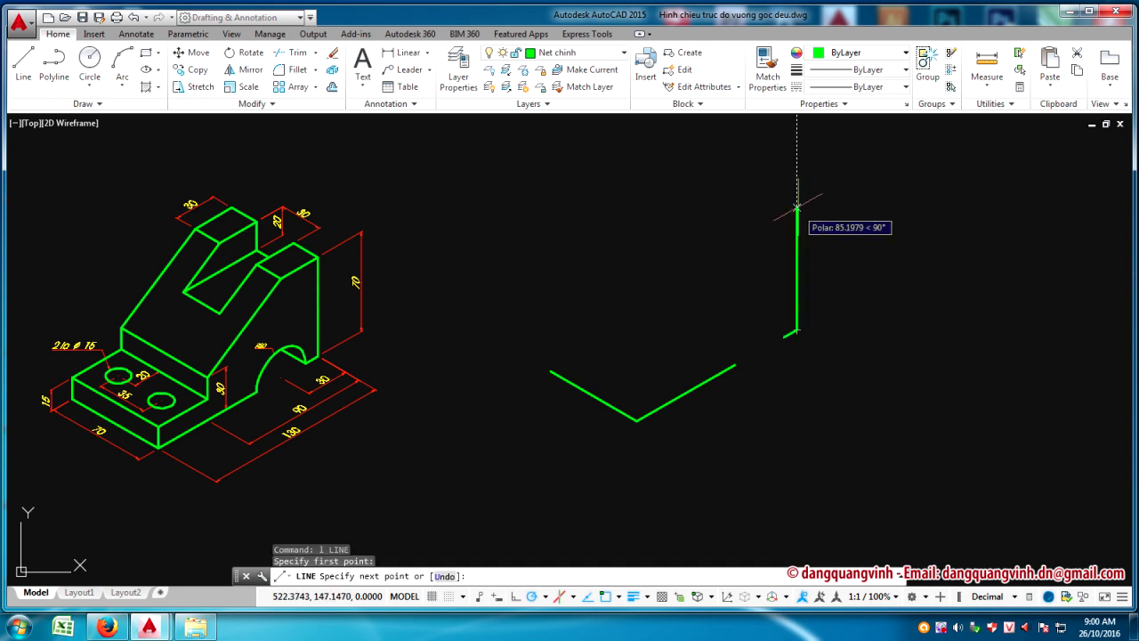
pyautogui.write('70')
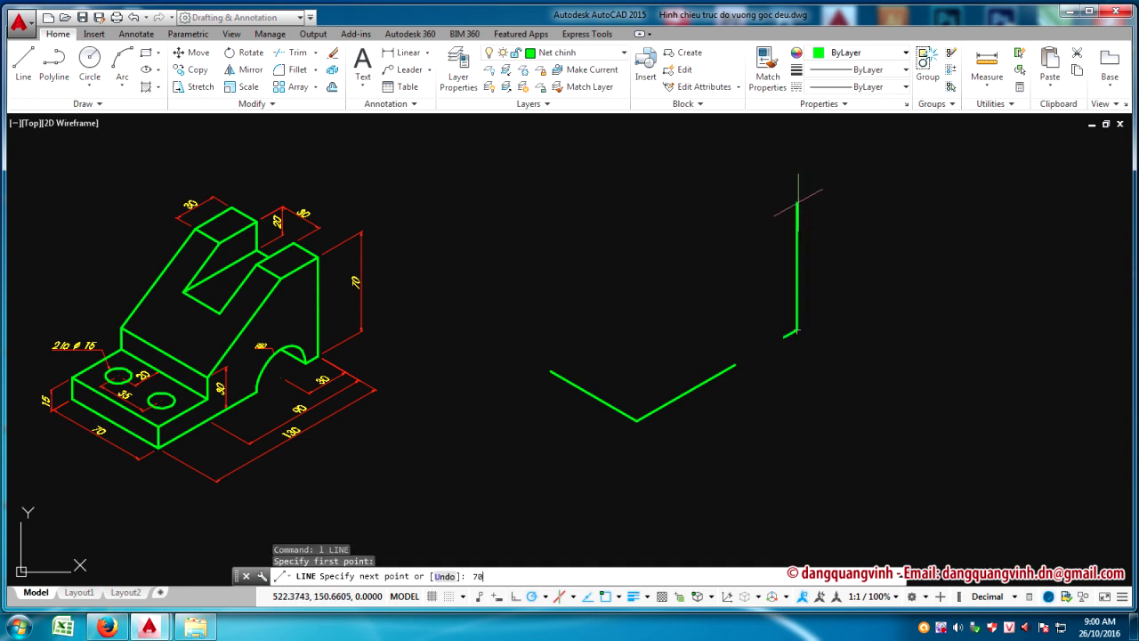
pyautogui.press('Return')
pyautogui.press('Return')
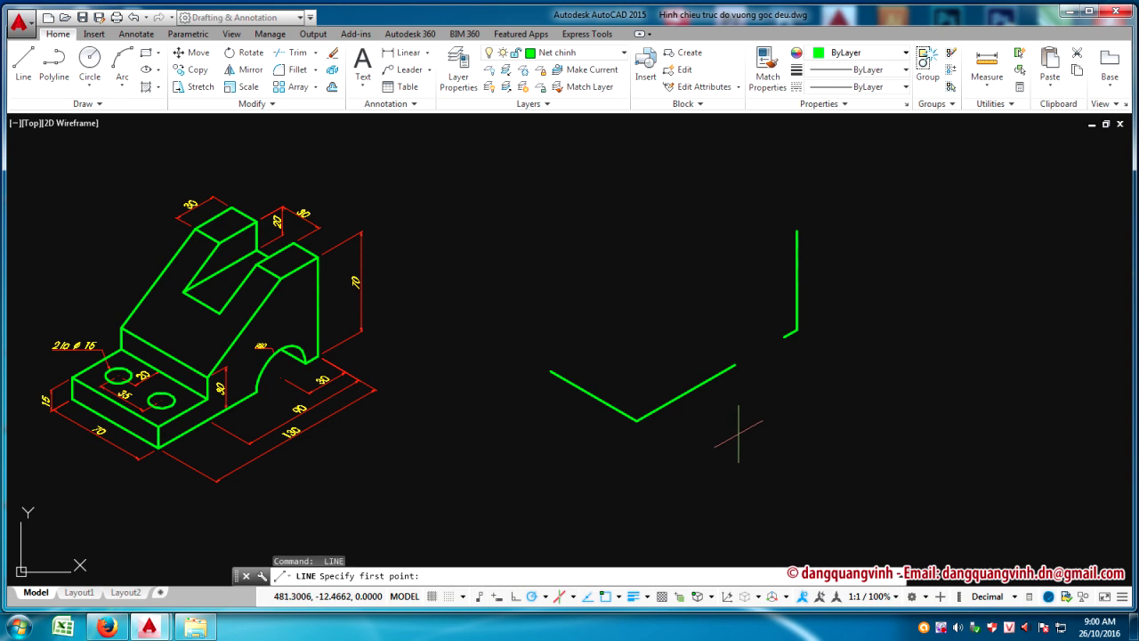
# Draw a 15-unit vertical line rising from the V's vertex
pyautogui.click(637, 419)
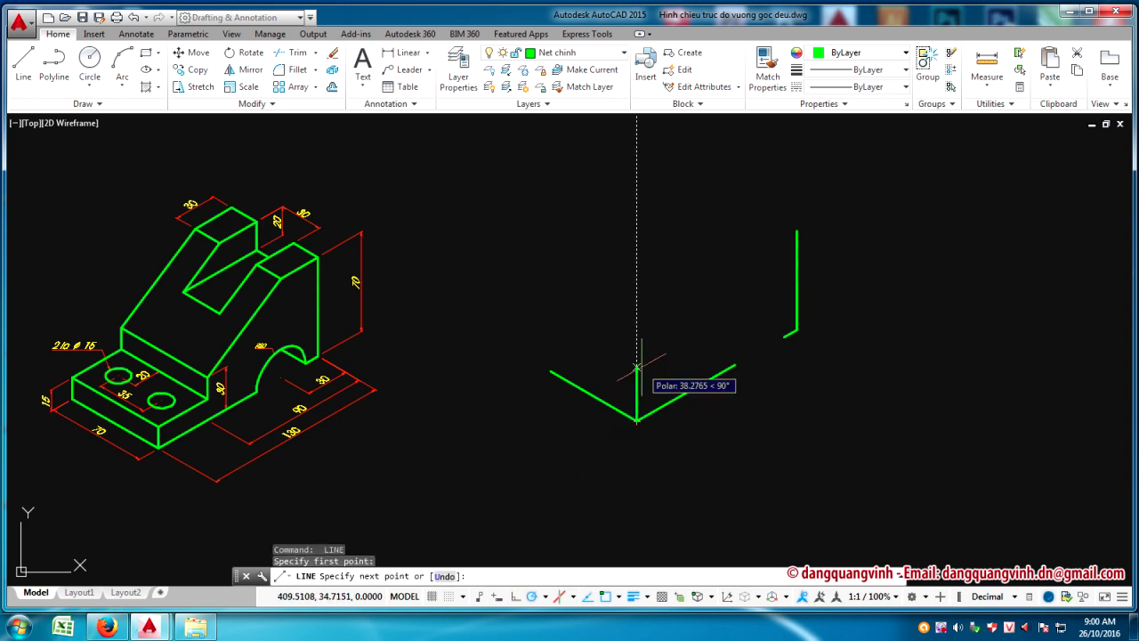
pyautogui.write('15')
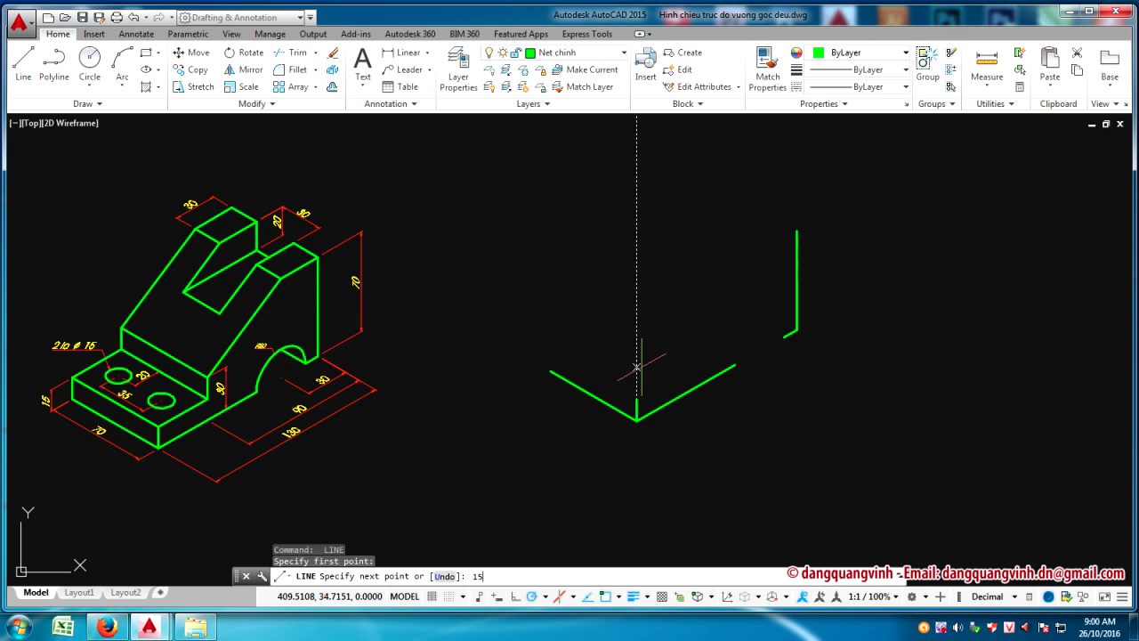
pyautogui.press('Return')
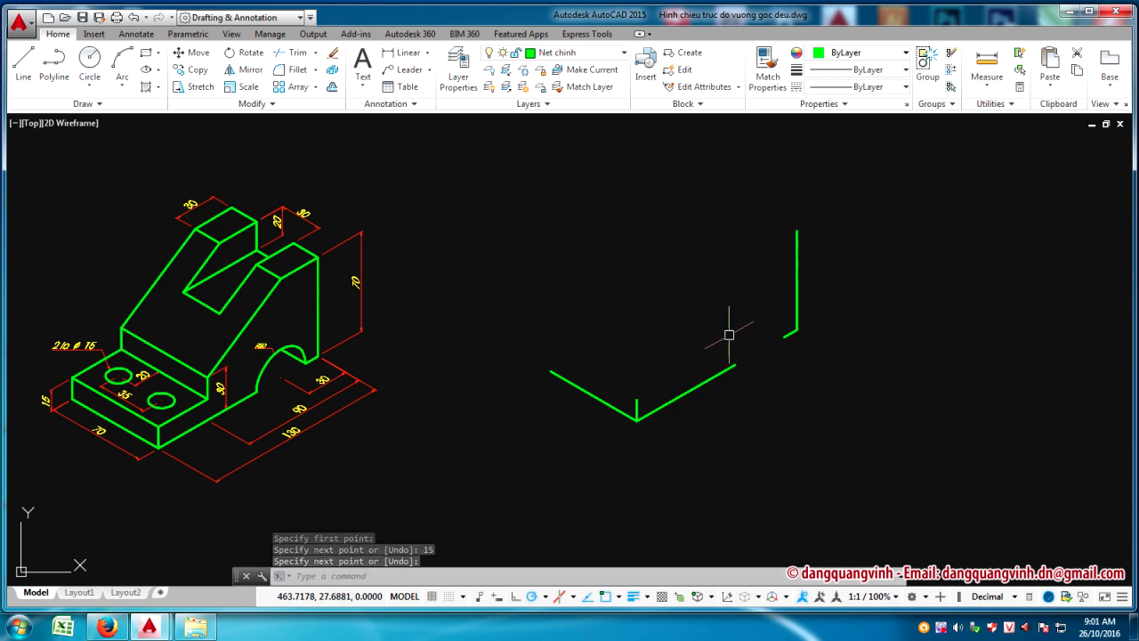
pyautogui.press('Return')
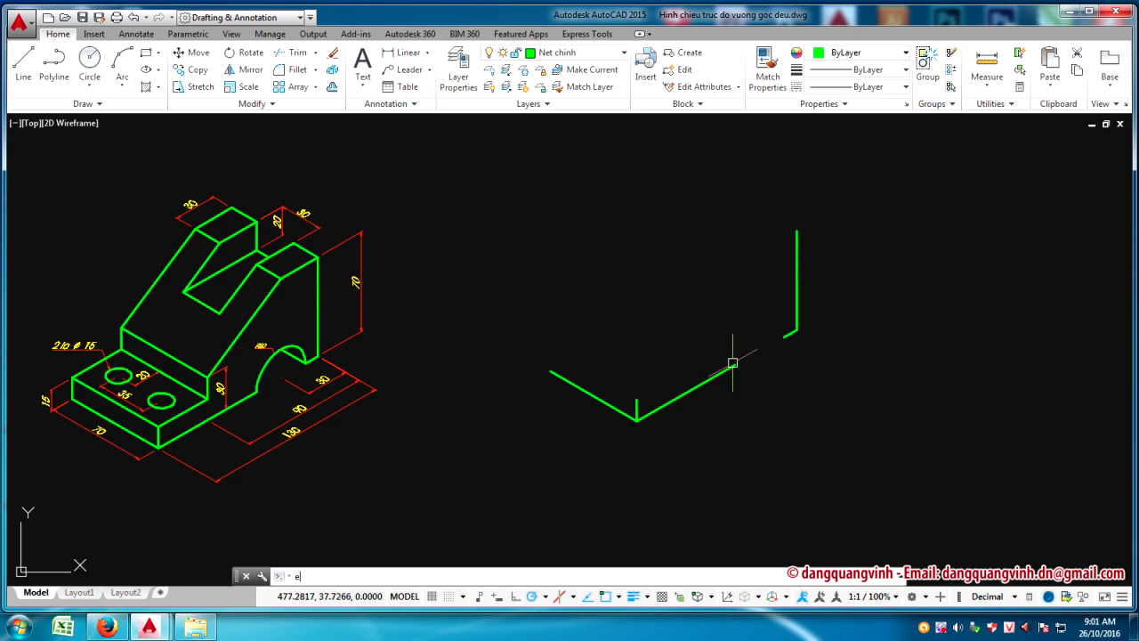
pyautogui.write('el')
pyautogui.press('Return')
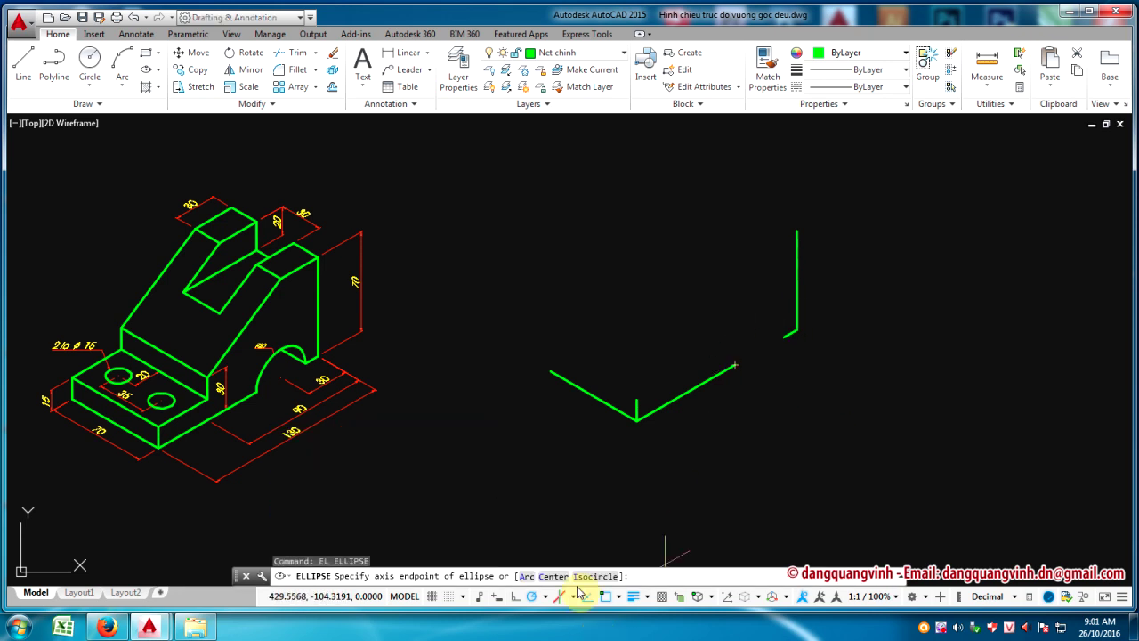
# Attempt an isocircle centred 20 along the line, then cancel it
pyautogui.click(594, 576)
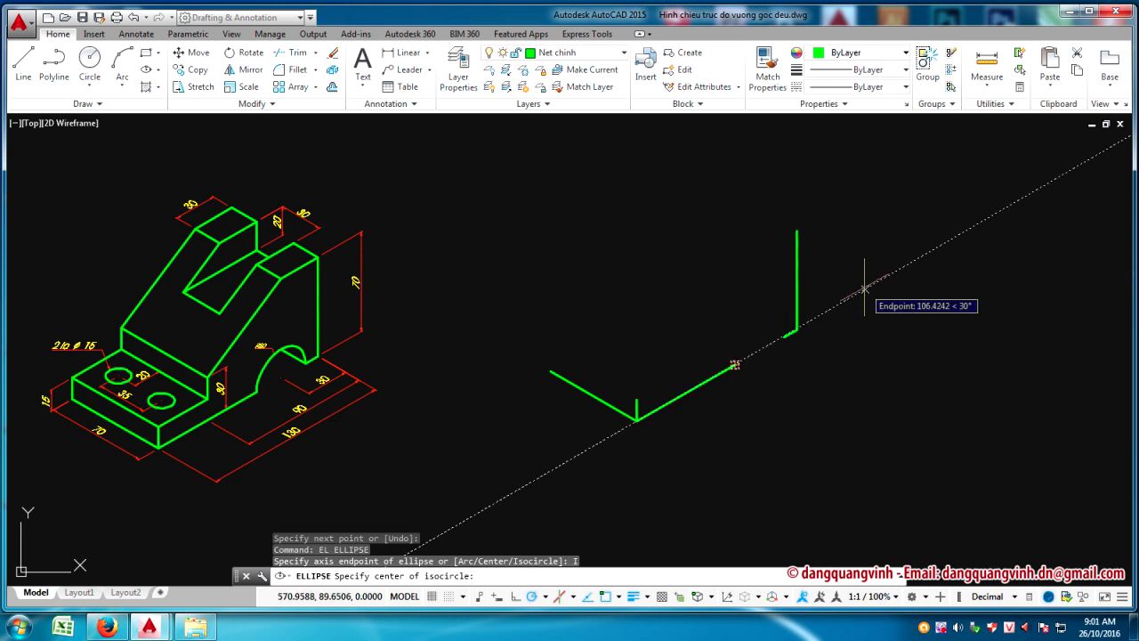
pyautogui.write('20')
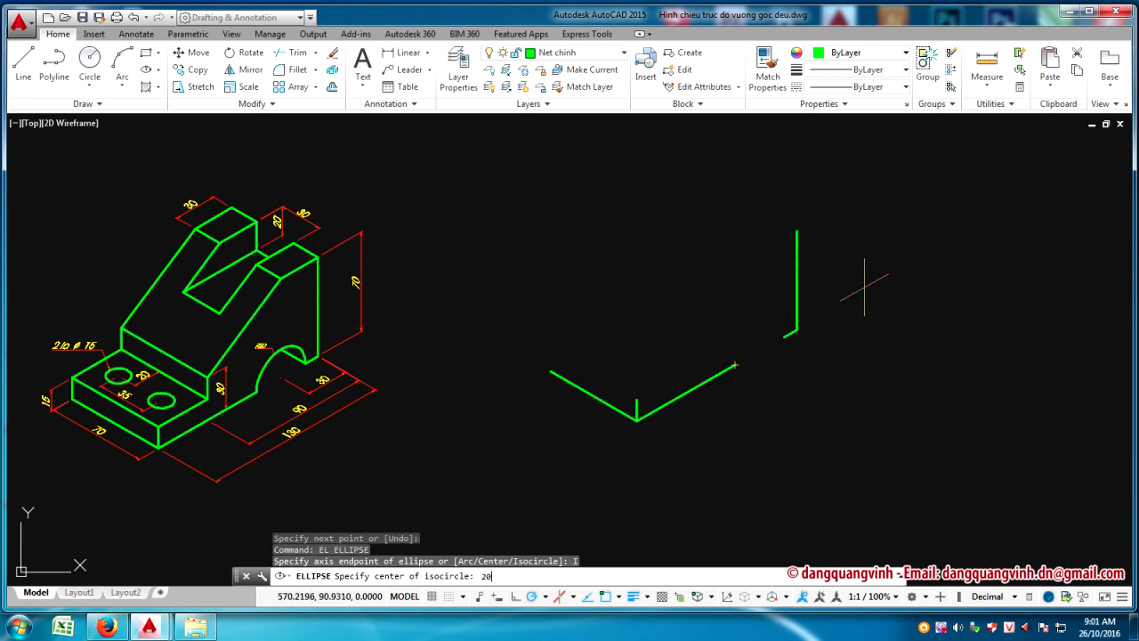
pyautogui.press('Return')
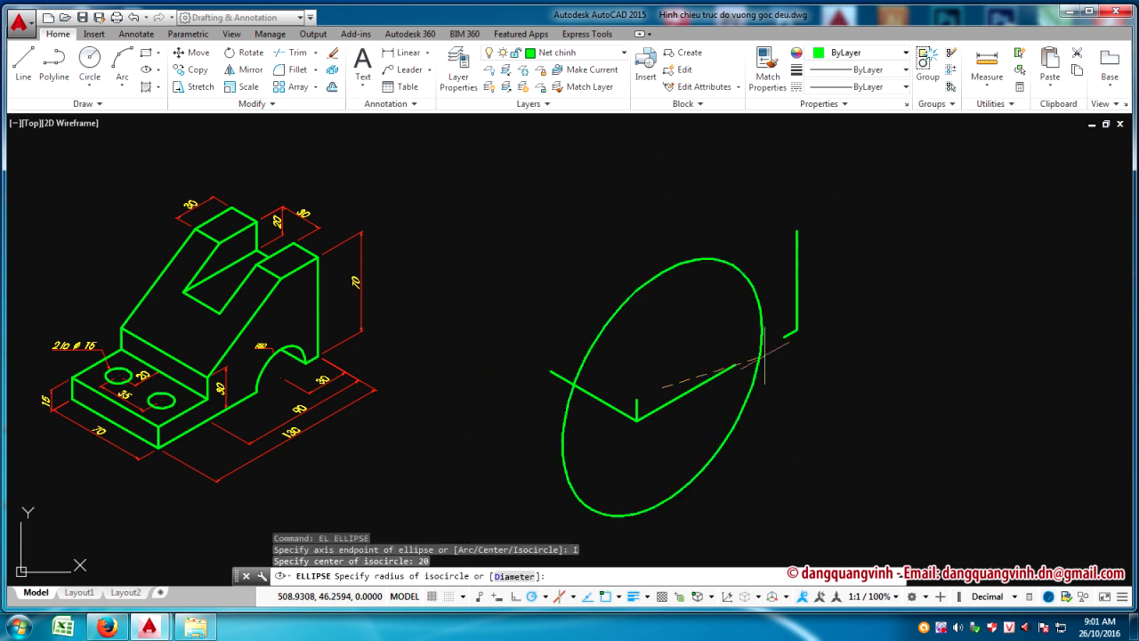
pyautogui.press('Escape')
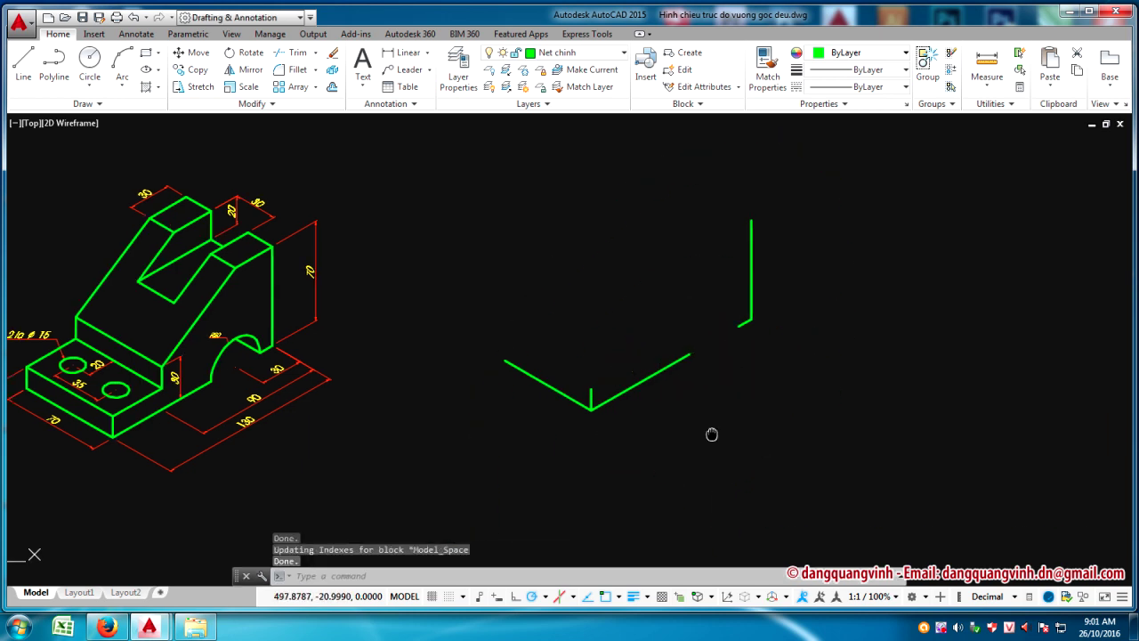
pyautogui.scroll(2, 714, 435)
pyautogui.moveTo(715, 376); pyautogui.dragTo(709, 385, button='middle')
pyautogui.scroll(-2, 720, 411)
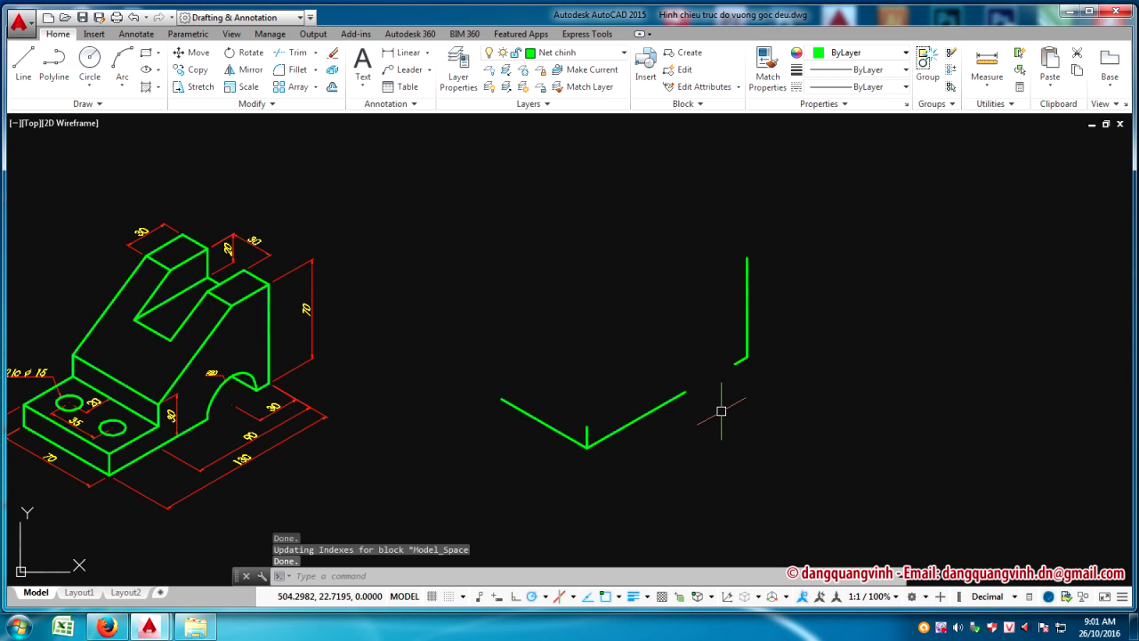
# Retry the isocircle centred 20 along the line and cancel again
pyautogui.write('E')
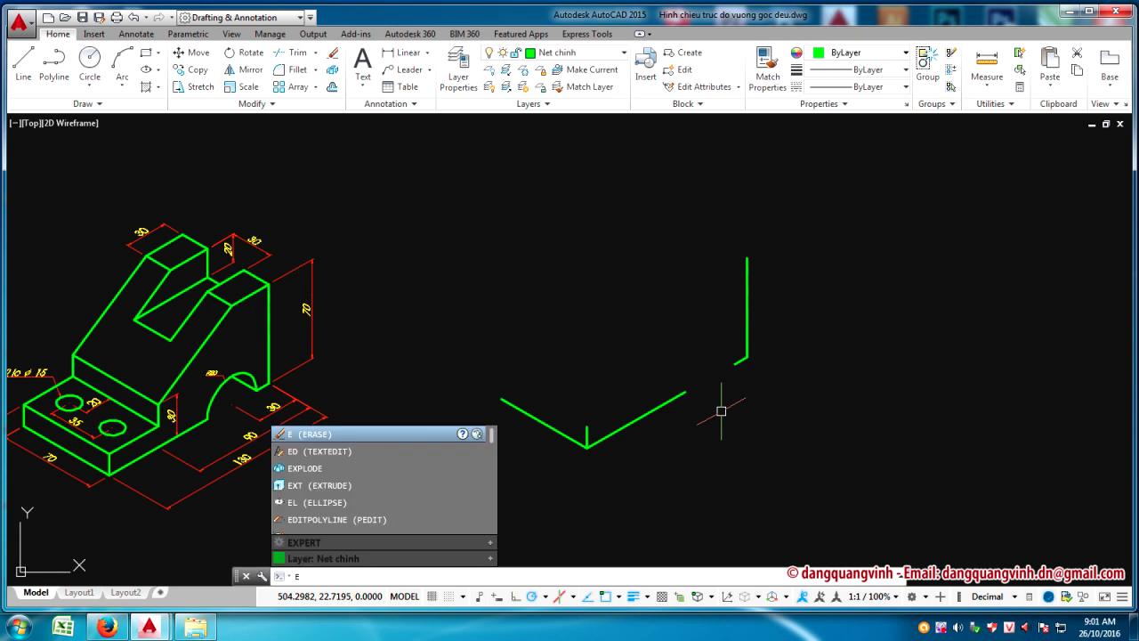
pyautogui.write('L')
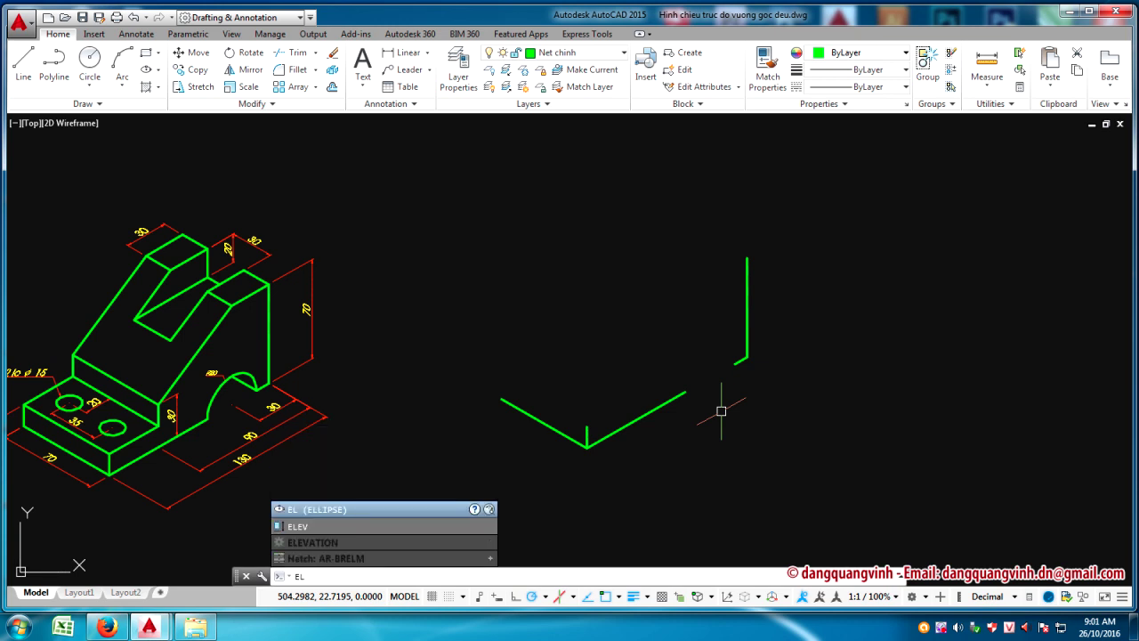
pyautogui.press('Return')
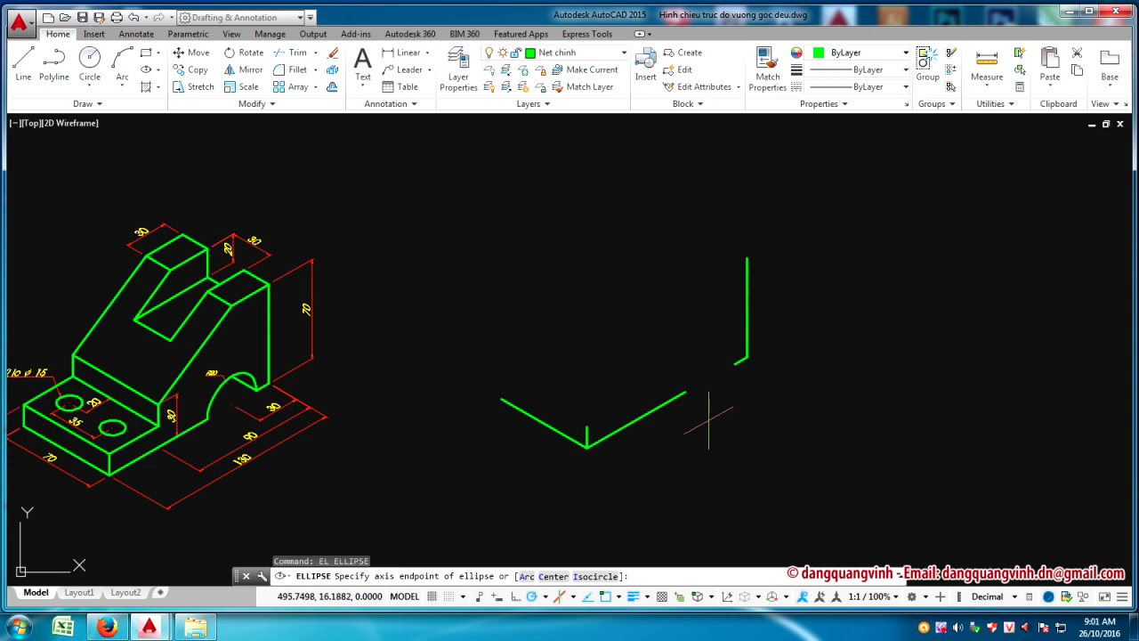
pyautogui.scroll(2, 687, 409)
pyautogui.scroll(-2, 709, 404)
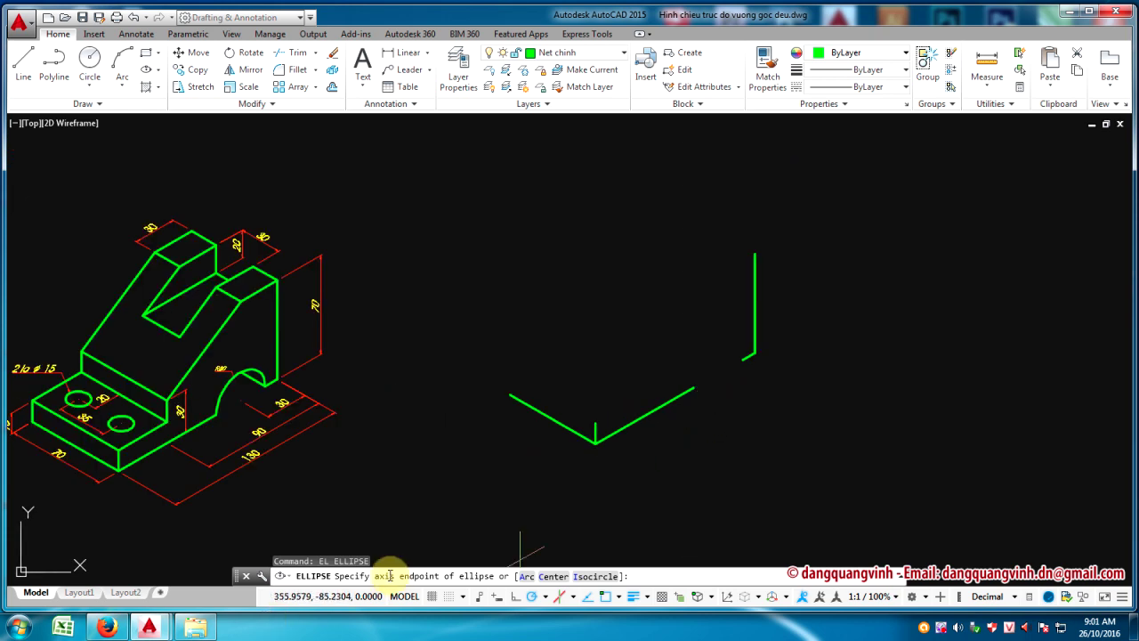
pyautogui.click(594, 576)
pyautogui.scroll(2, 683, 402)
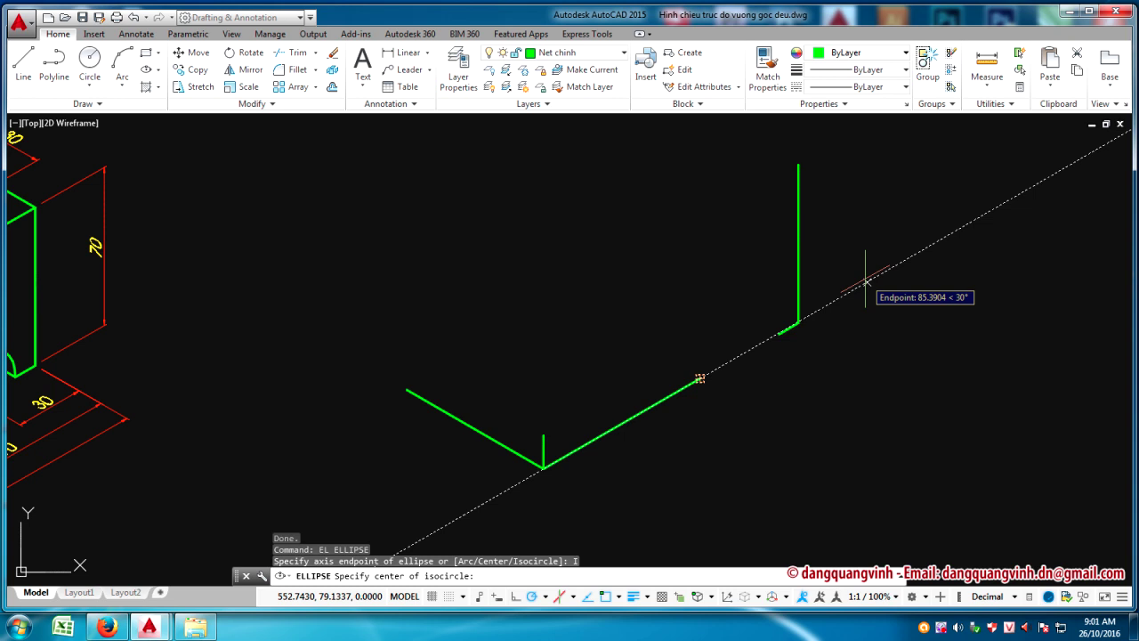
pyautogui.write('20')
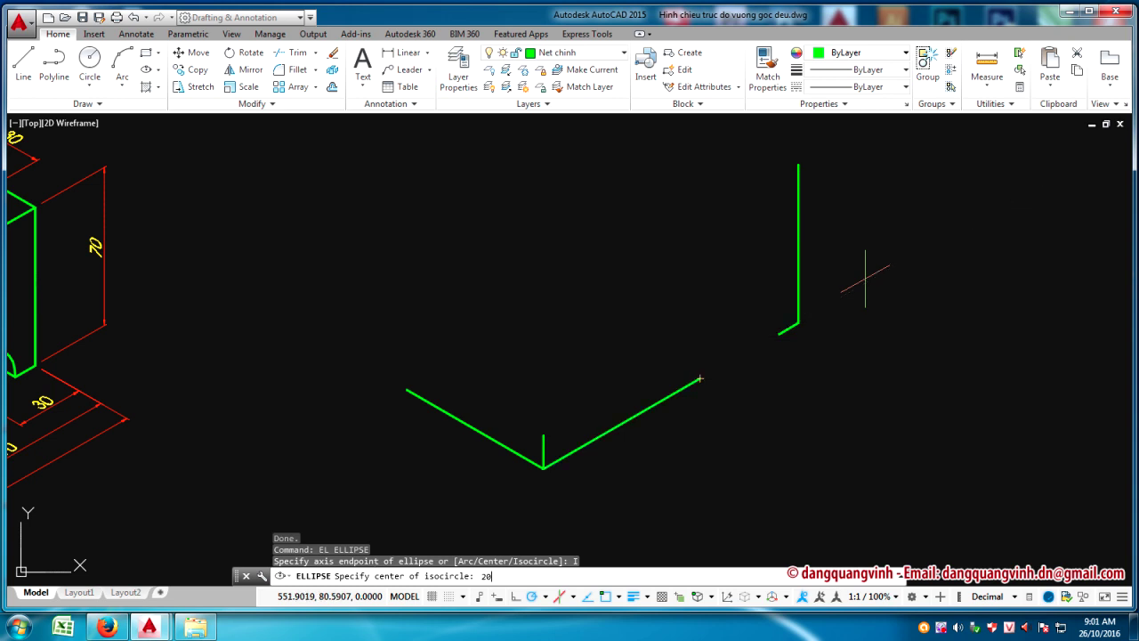
pyautogui.press('Return')
pyautogui.press('Escape')
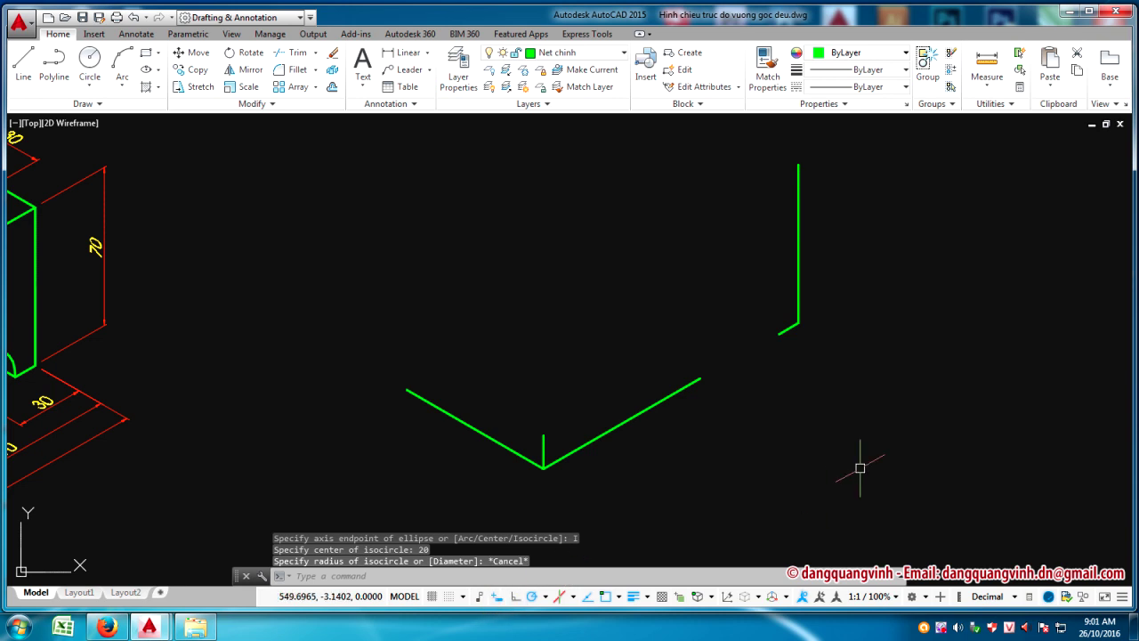
# Draw the radius-20 isocircle centred 20 past the slanted line's end
pyautogui.write('el')
pyautogui.press('Return')
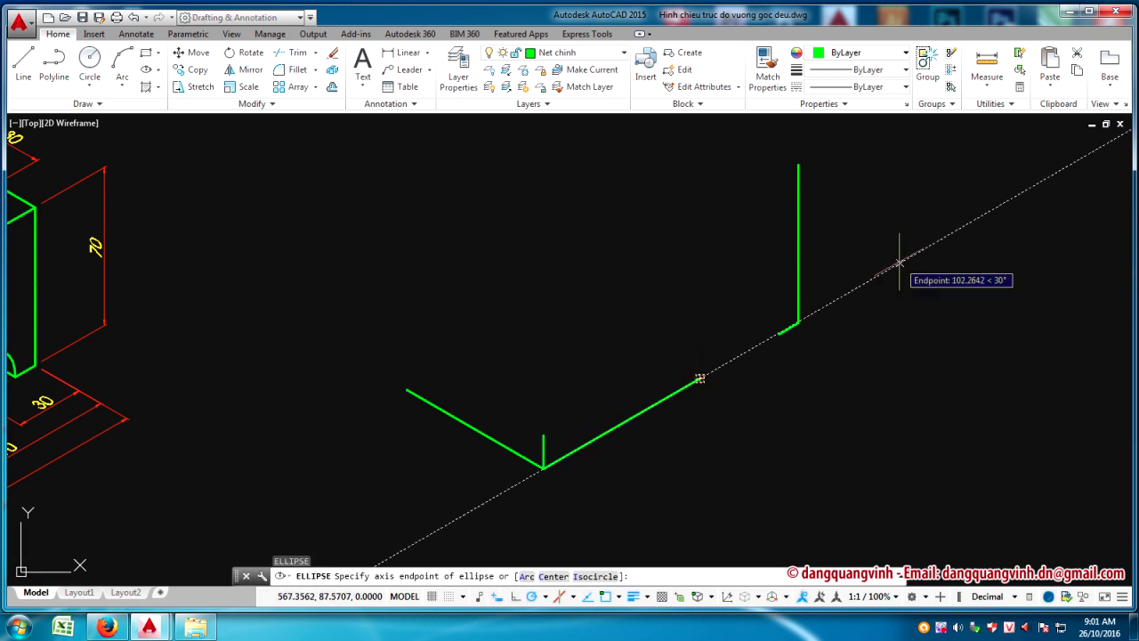
pyautogui.write('i')
pyautogui.press('Return')
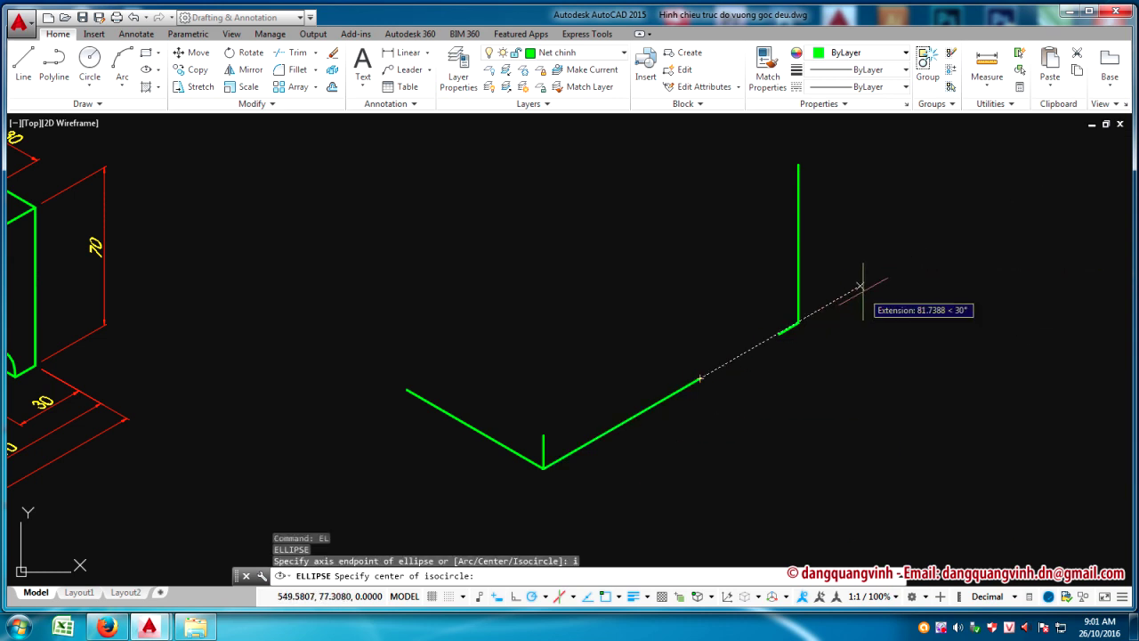
pyautogui.write('20')
pyautogui.press('Return')
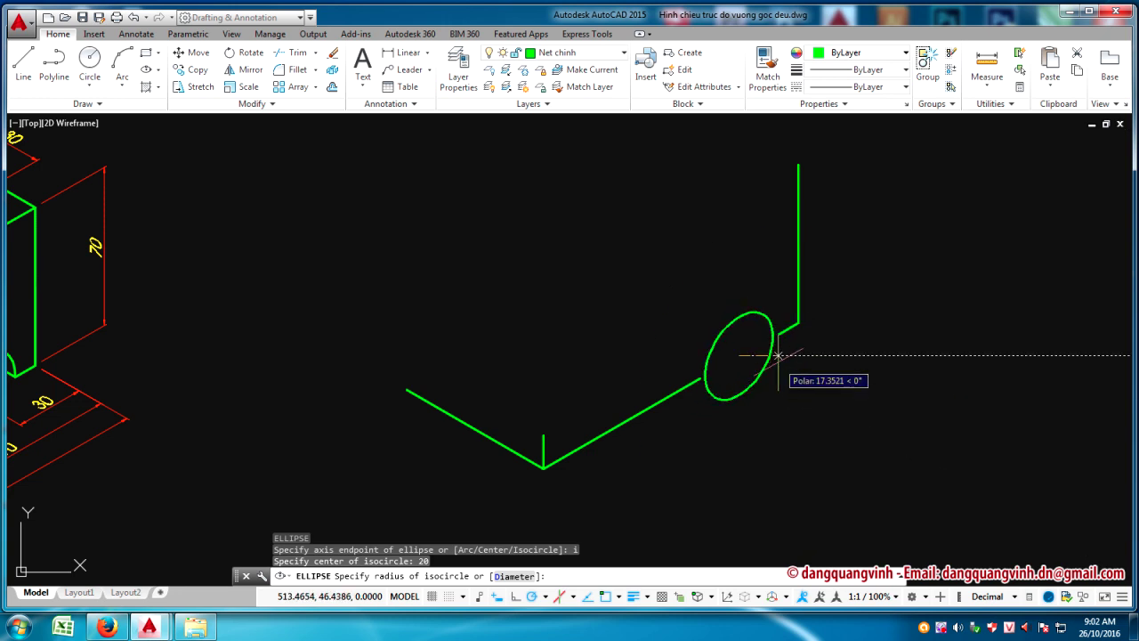
pyautogui.write('20')
pyautogui.press('Return')
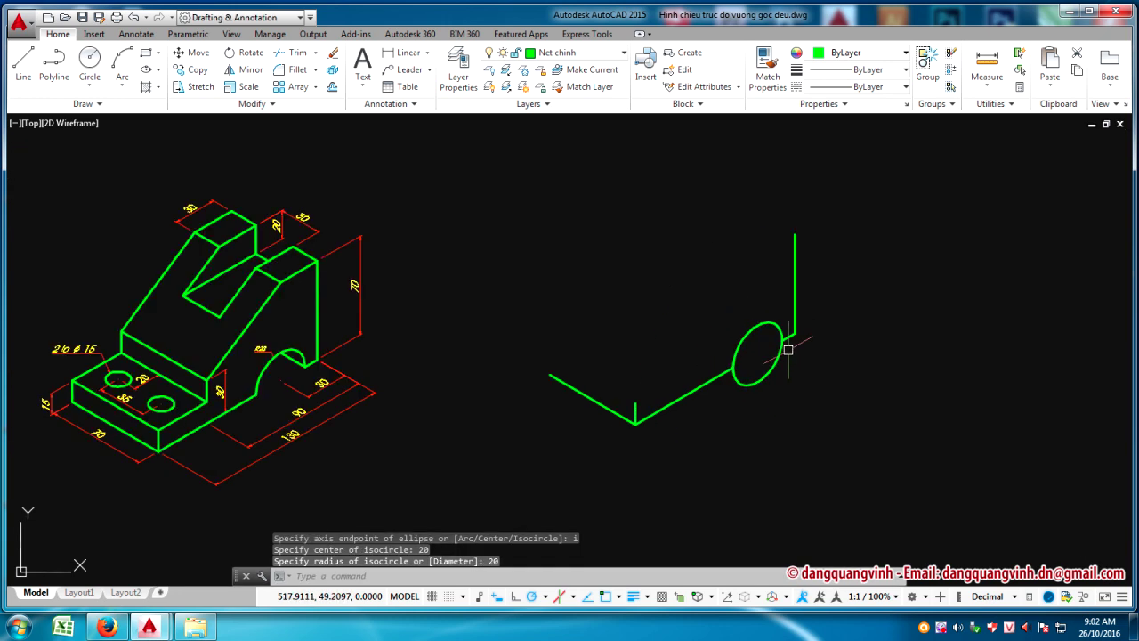
pyautogui.scroll(-1, 800, 356)
pyautogui.scroll(-1, 858, 378)
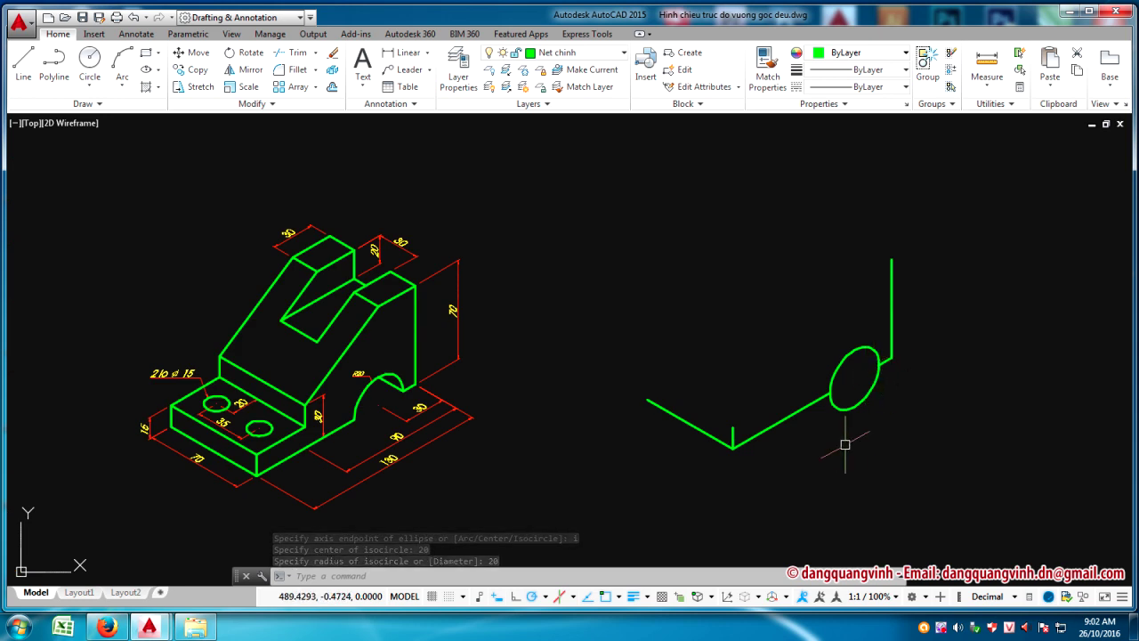
# Make two trim attempts on the isocircle, cancelling each one
pyautogui.write('tr')
pyautogui.press('Return')
pyautogui.click(856, 406)
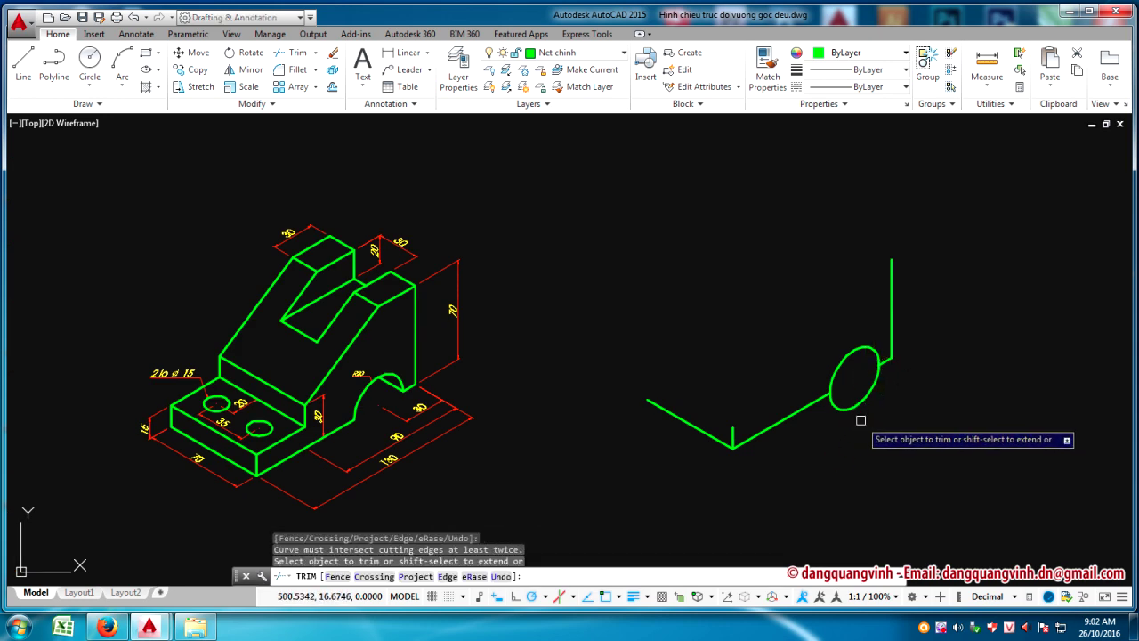
pyautogui.press('Escape')
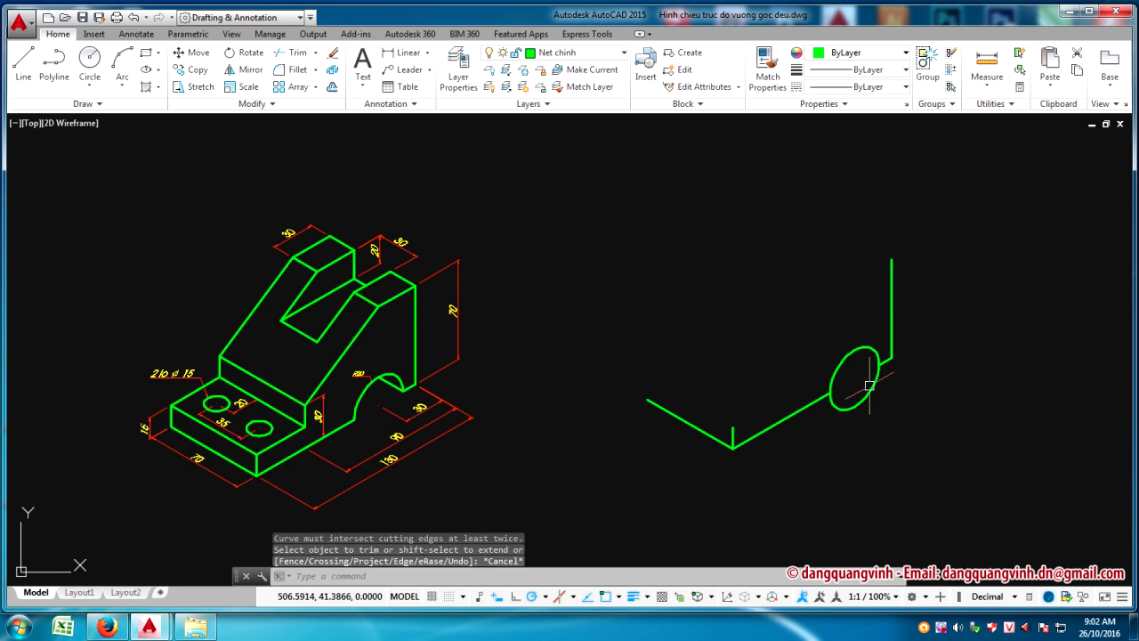
pyautogui.press('Escape')
pyautogui.scroll(1, 864, 392)
pyautogui.scroll(1, 863, 388)
pyautogui.scroll(-2, 855, 387)
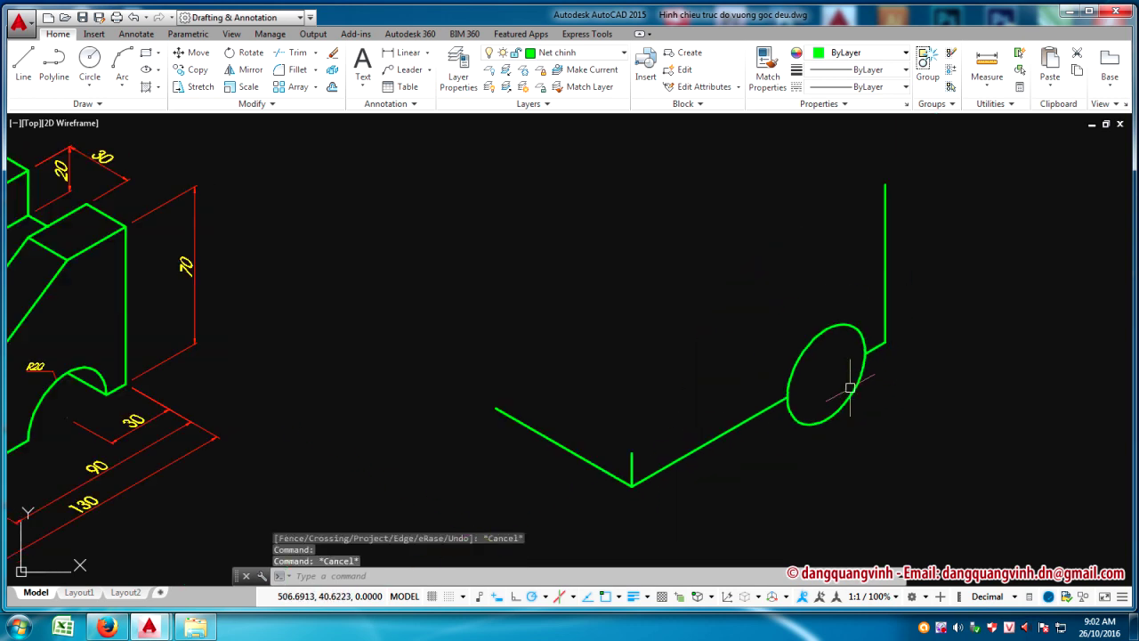
pyautogui.write('tr')
pyautogui.press('Return')
pyautogui.press('Return')
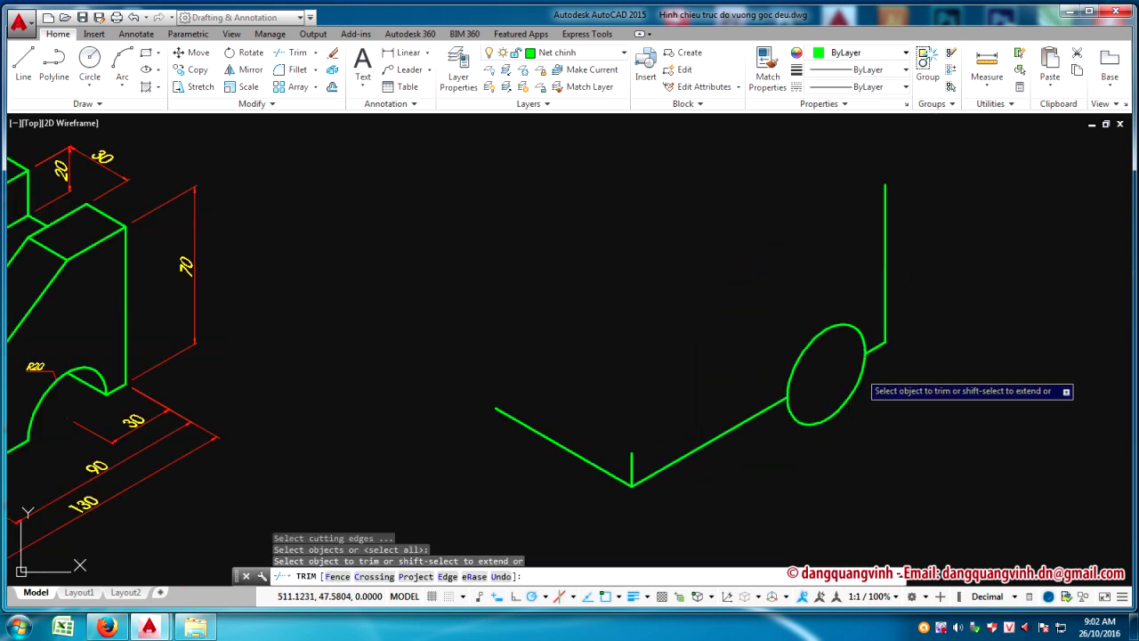
pyautogui.click(860, 371)
pyautogui.press('Escape')
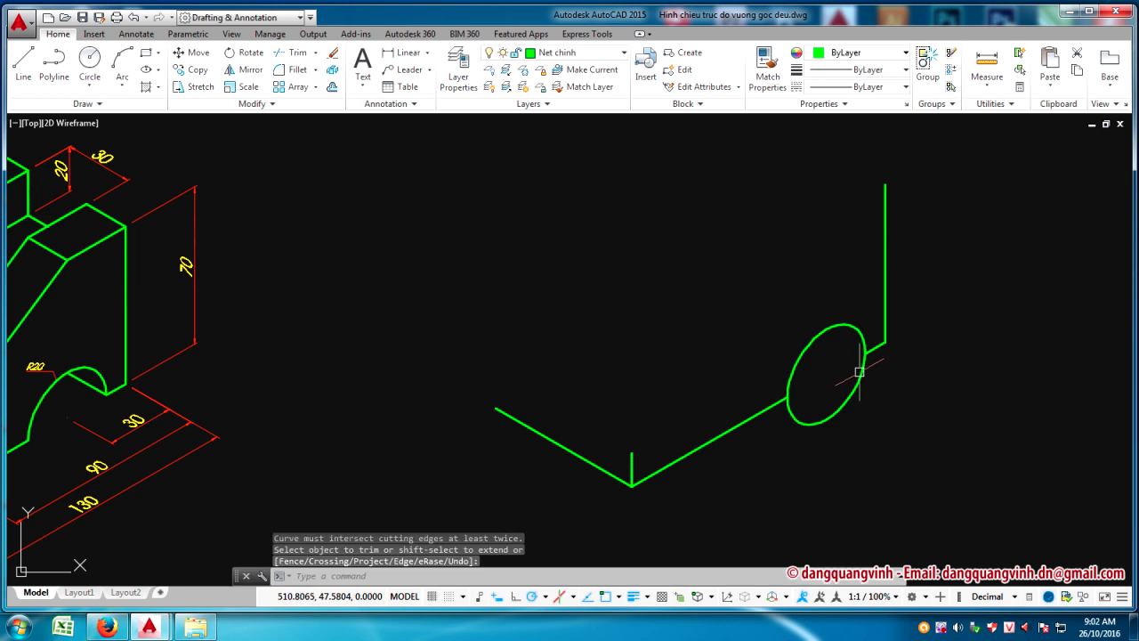
pyautogui.scroll(3, 858, 361)
pyautogui.scroll(-2, 861, 360)
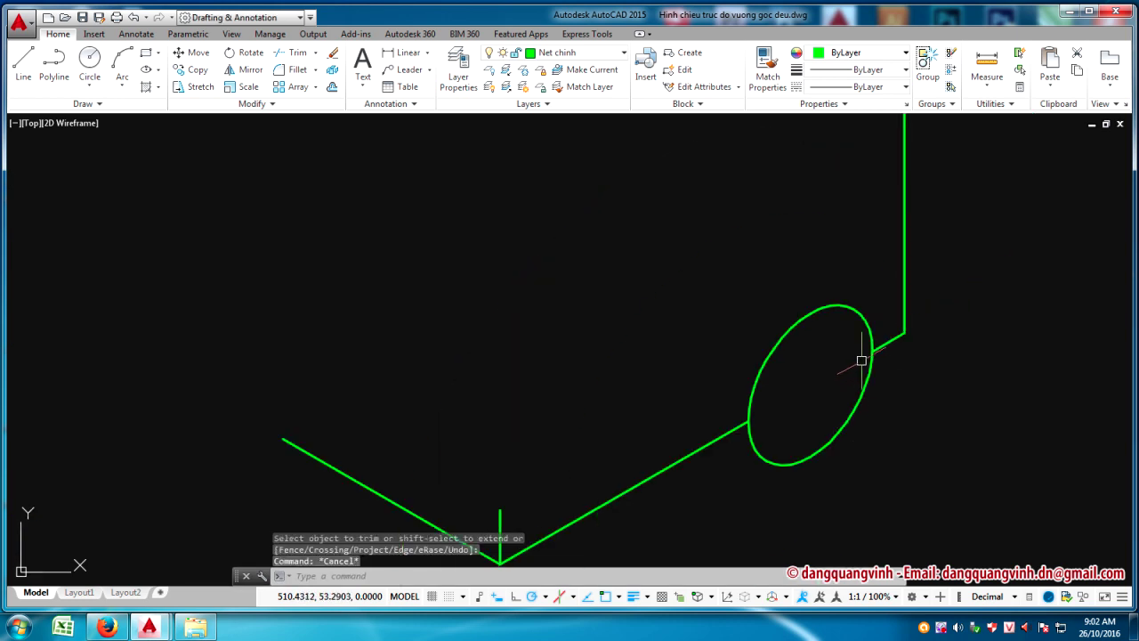
# Regenerate the display and select the isocircle to inspect it
pyautogui.write('re')
pyautogui.press('Return')
pyautogui.scroll(3, 864, 359)
pyautogui.scroll(2, 880, 323)
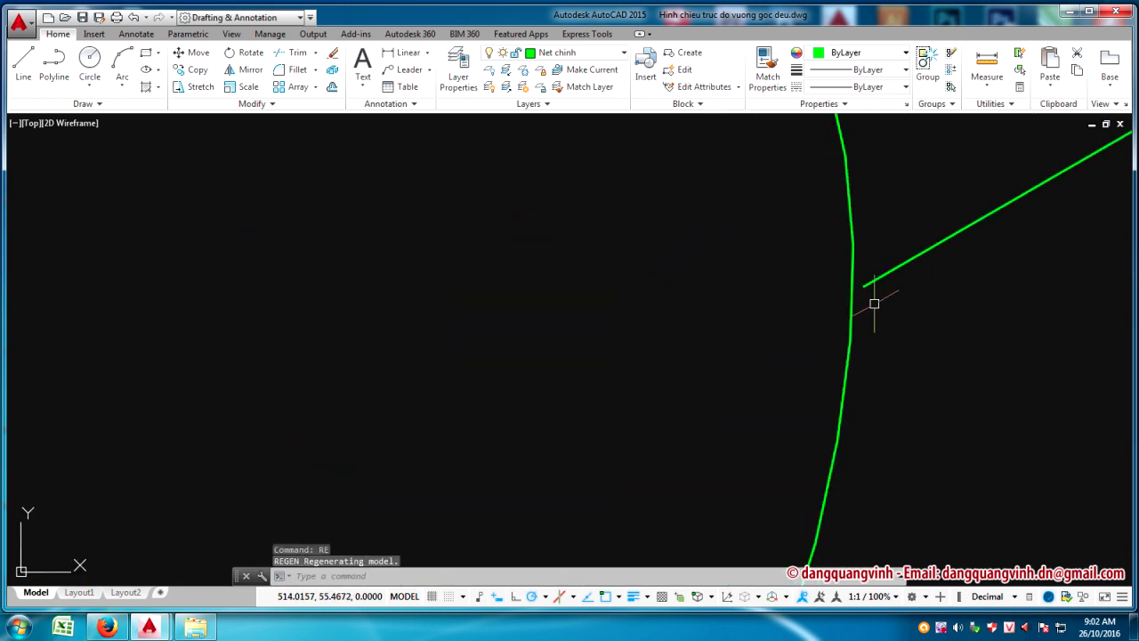
pyautogui.scroll(-1, 868, 303)
pyautogui.click(862, 307)
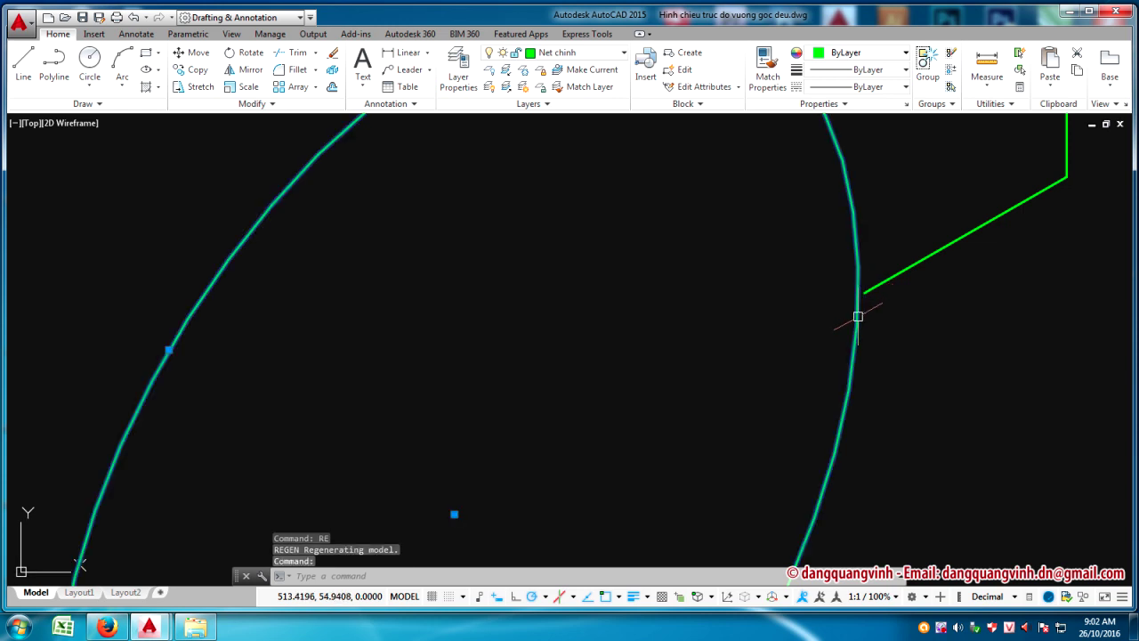
pyautogui.scroll(-3, 850, 319)
pyautogui.scroll(3, 648, 433)
pyautogui.scroll(-5, 649, 433)
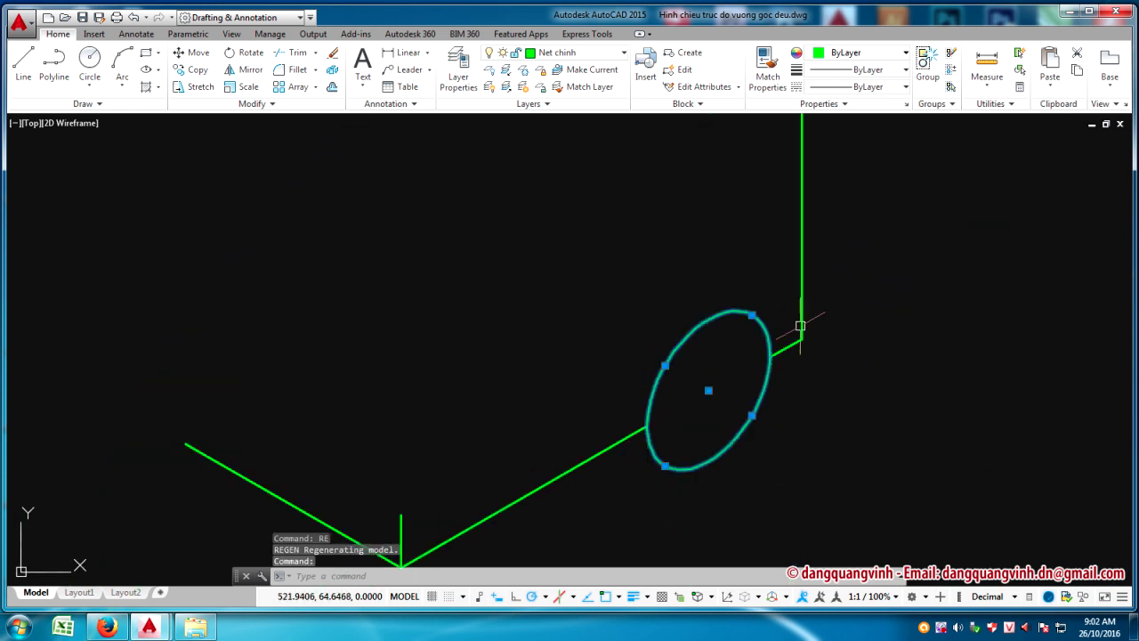
pyautogui.press('Escape')
# Try trimming the ellipse again, then check the slanted line's endpoint
pyautogui.write('tr')
pyautogui.press('Return')
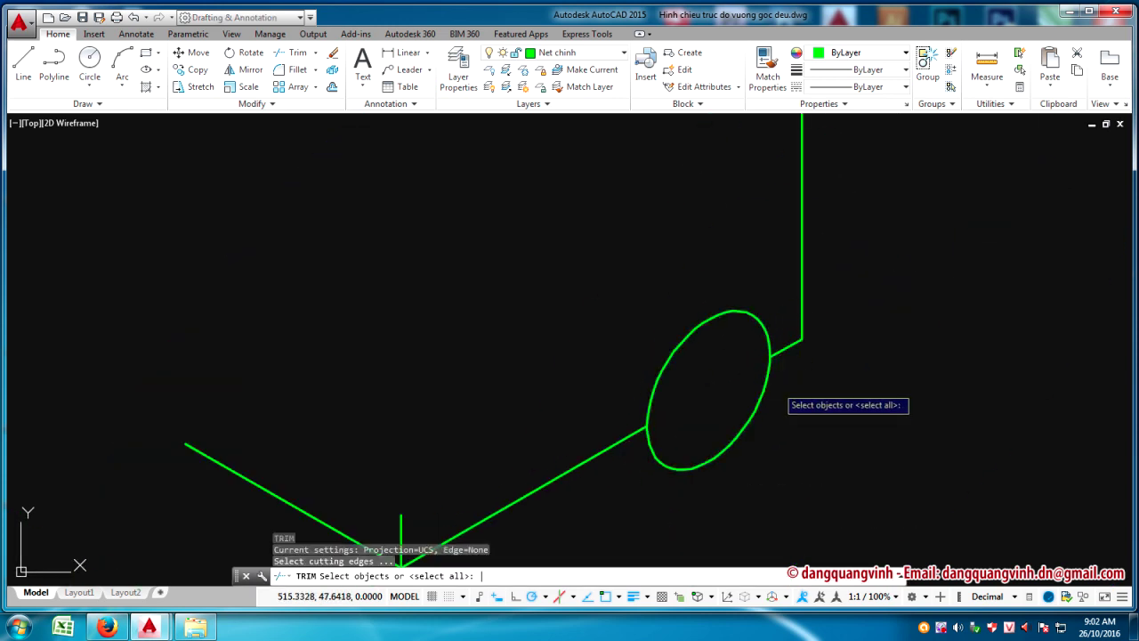
pyautogui.press('Return')
pyautogui.click(765, 370)
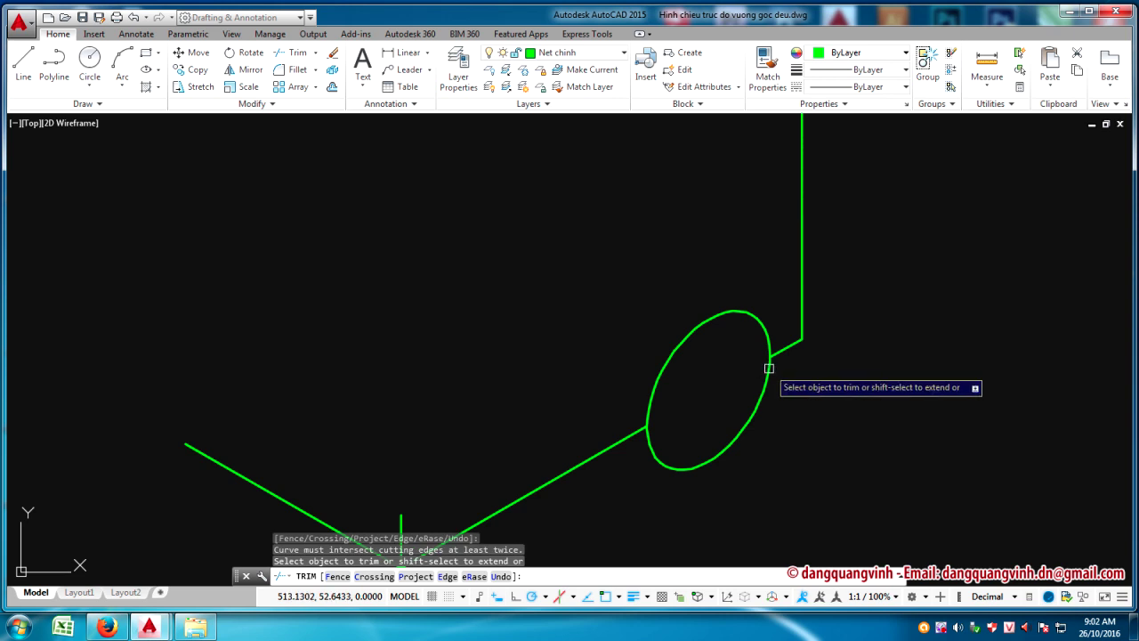
pyautogui.press('Escape')
pyautogui.scroll(4, 771, 361)
pyautogui.scroll(3, 781, 334)
pyautogui.click(780, 330)
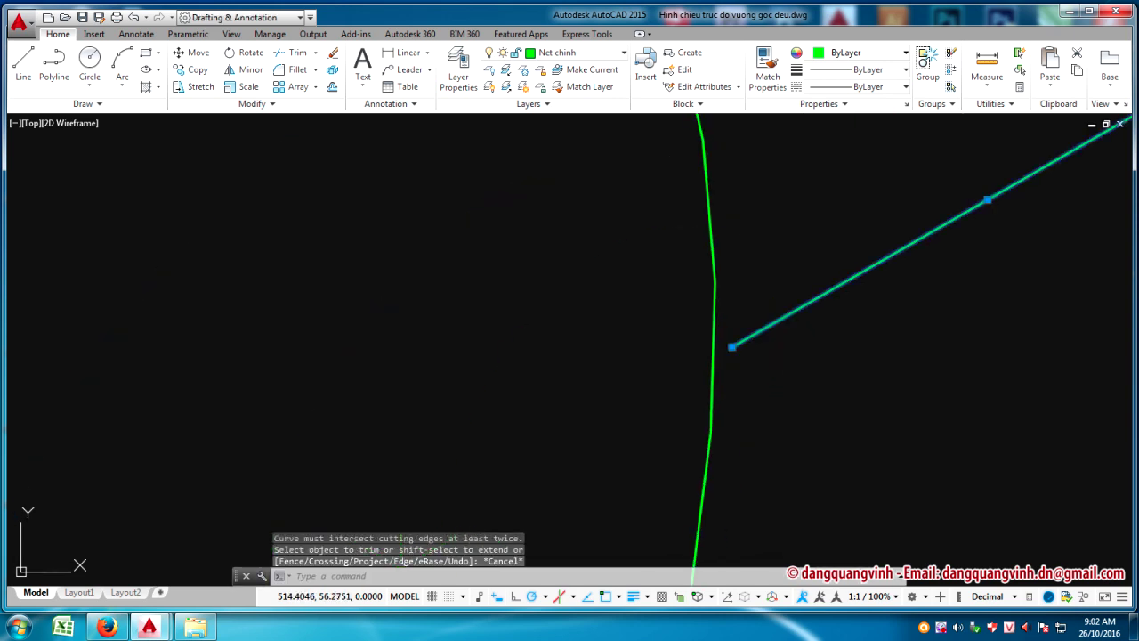
pyautogui.press('Escape')
# Extend the slanted line so it meets the ellipse
pyautogui.write('ex')
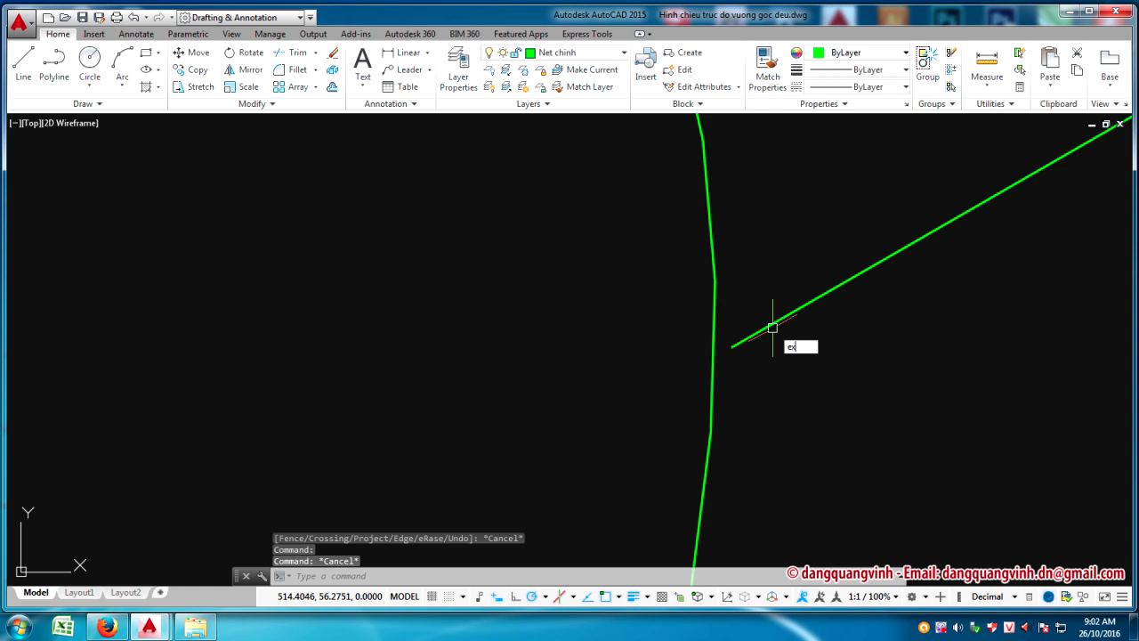
pyautogui.press('Return')
pyautogui.press('Return')
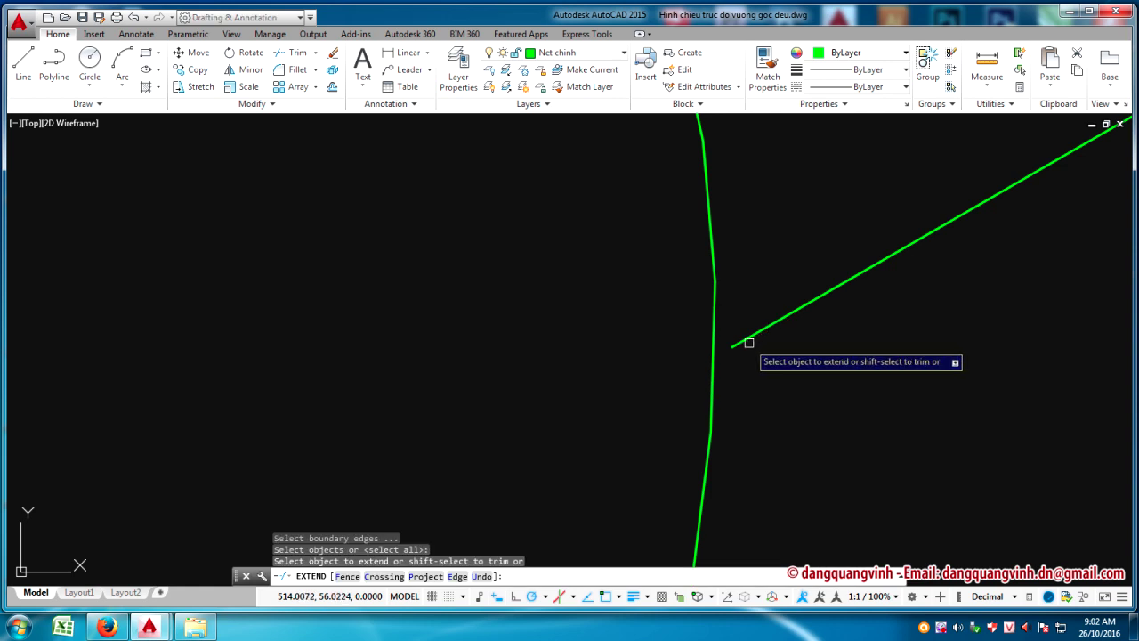
pyautogui.click(746, 341)
pyautogui.press('Escape')
pyautogui.scroll(-2, 744, 351)
pyautogui.scroll(-1, 741, 383)
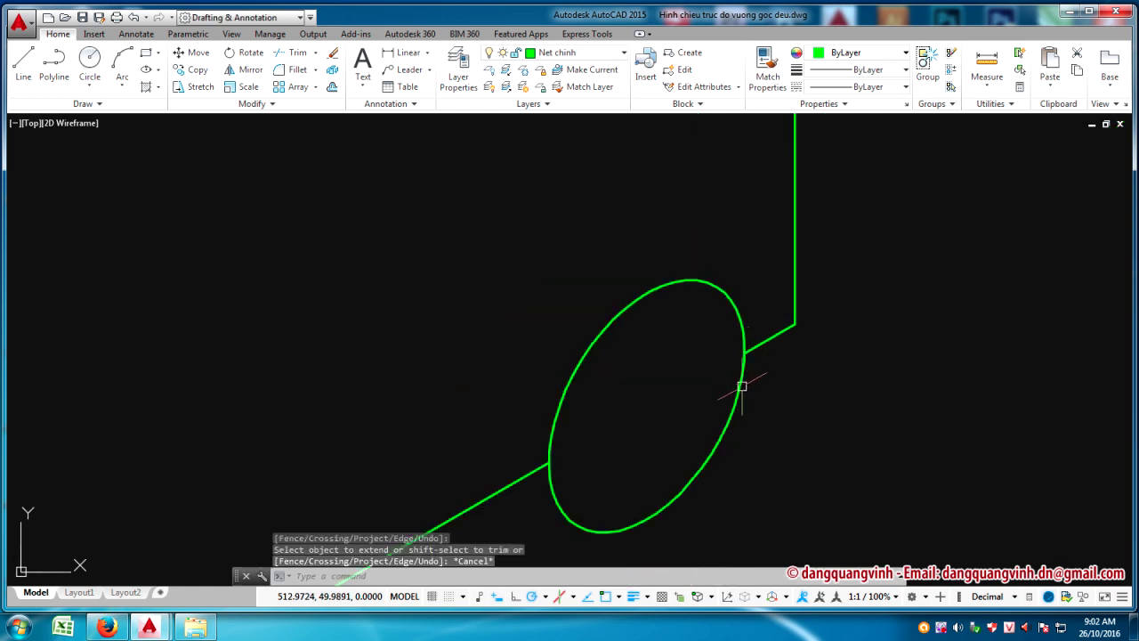
# Trim away the unwanted ellipse portion, leaving the semicircular notch
pyautogui.press('Return')
pyautogui.press('Return')
pyautogui.click(738, 376)
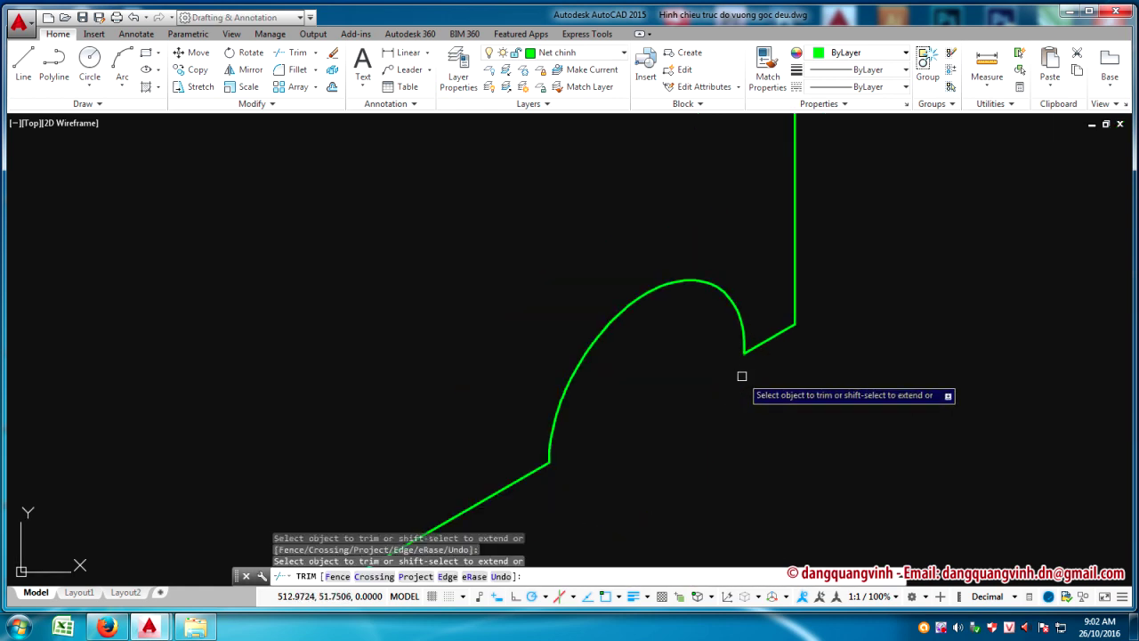
pyautogui.scroll(-3, 749, 390)
pyautogui.scroll(2, 749, 390)
pyautogui.press('Escape')
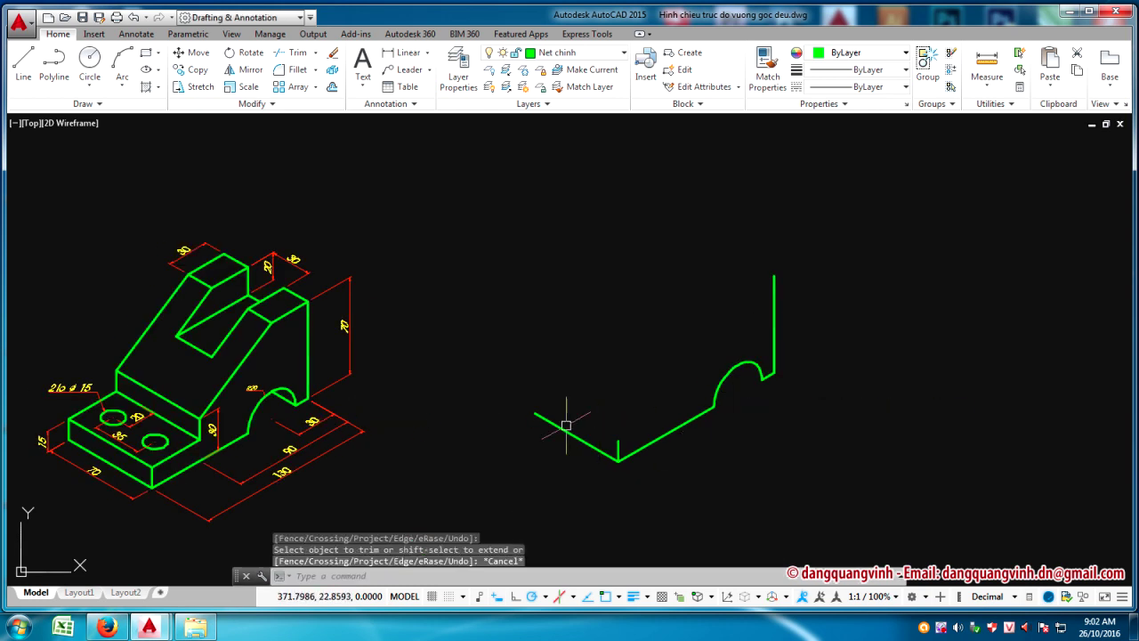
pyautogui.scroll(1, 631, 412)
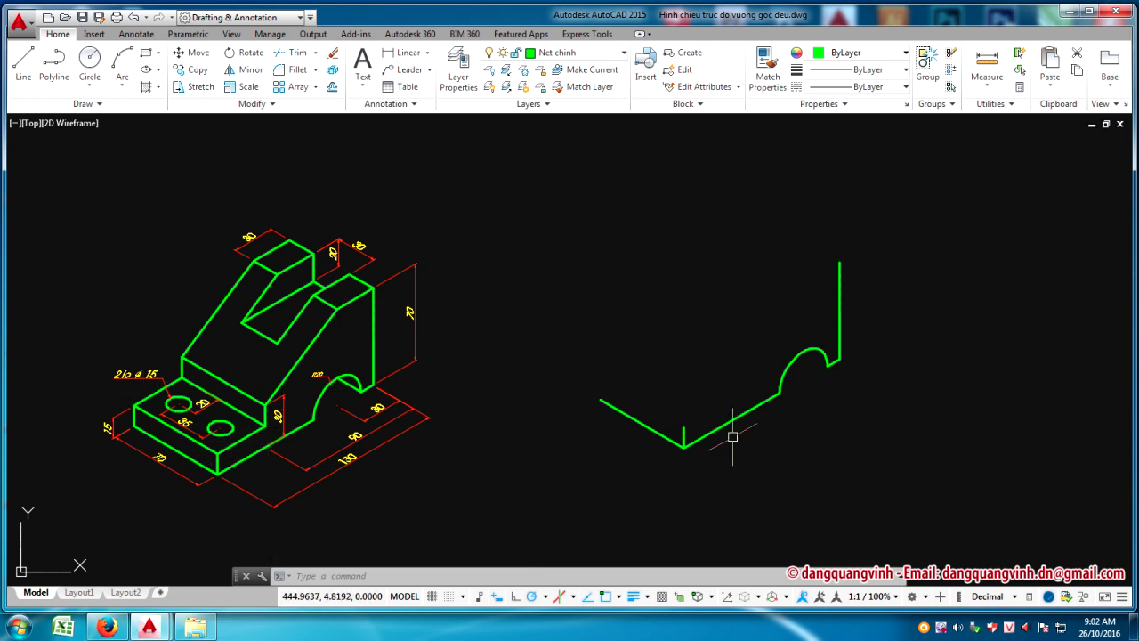
# On the left isoplane, draw the base's 15-unit vertical edge and its 70-unit front edge
pyautogui.press('F5')
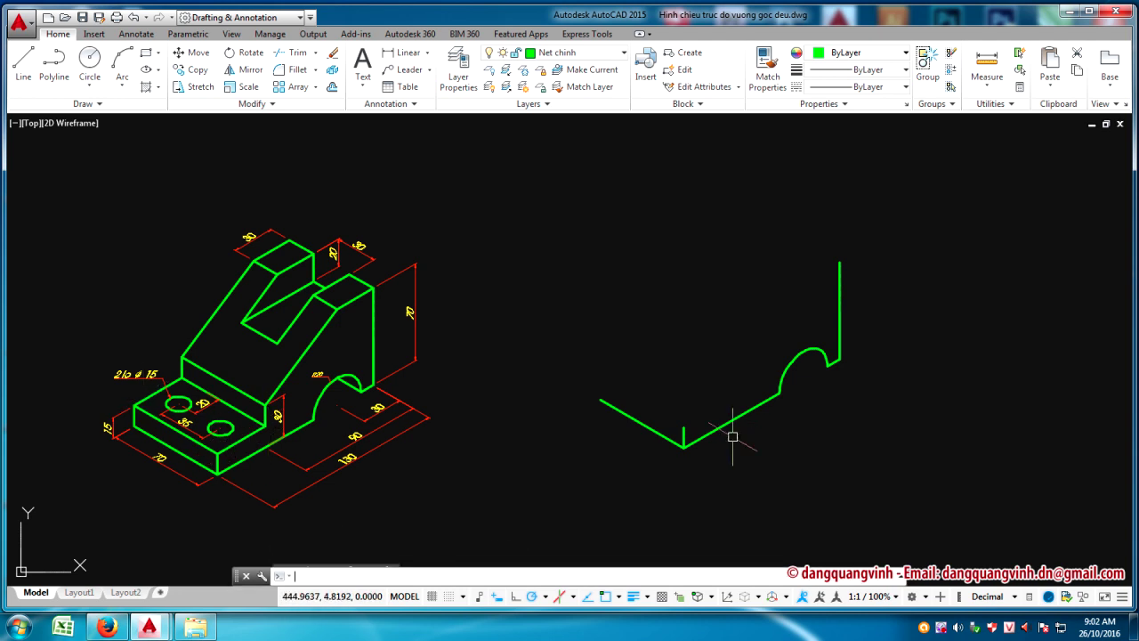
pyautogui.write('l')
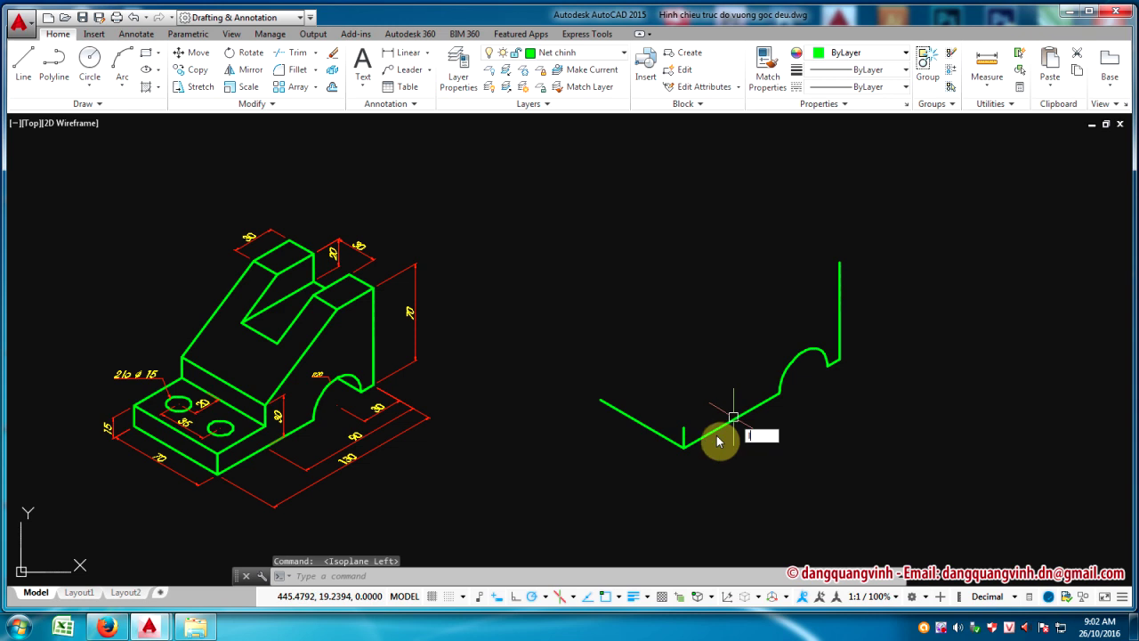
pyautogui.press('Return')
pyautogui.click(600, 399)
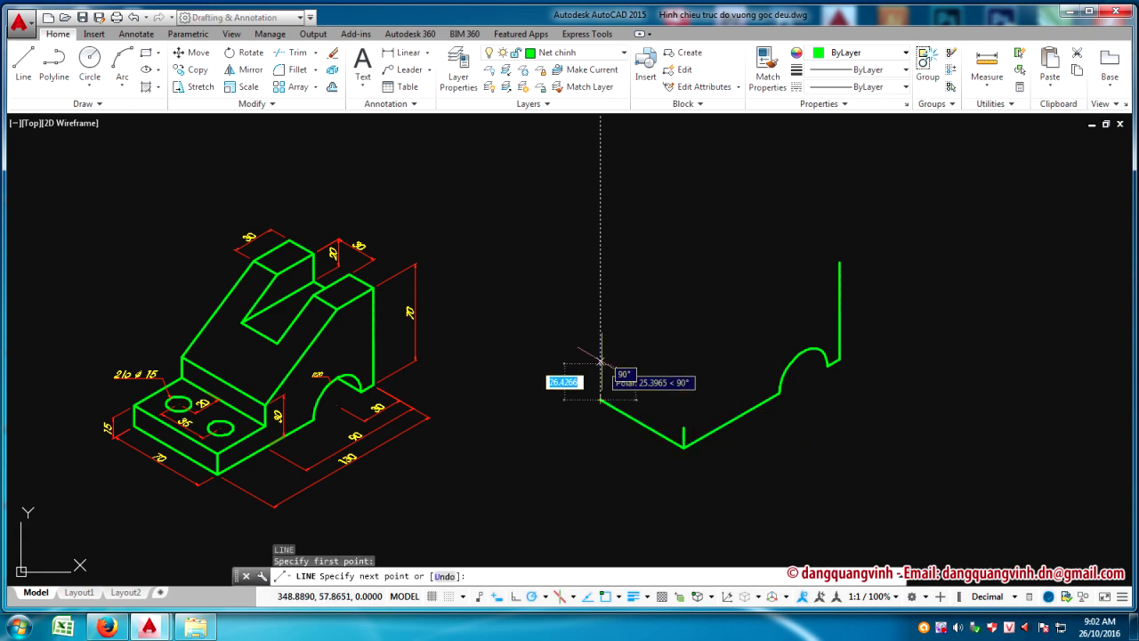
pyautogui.write('15')
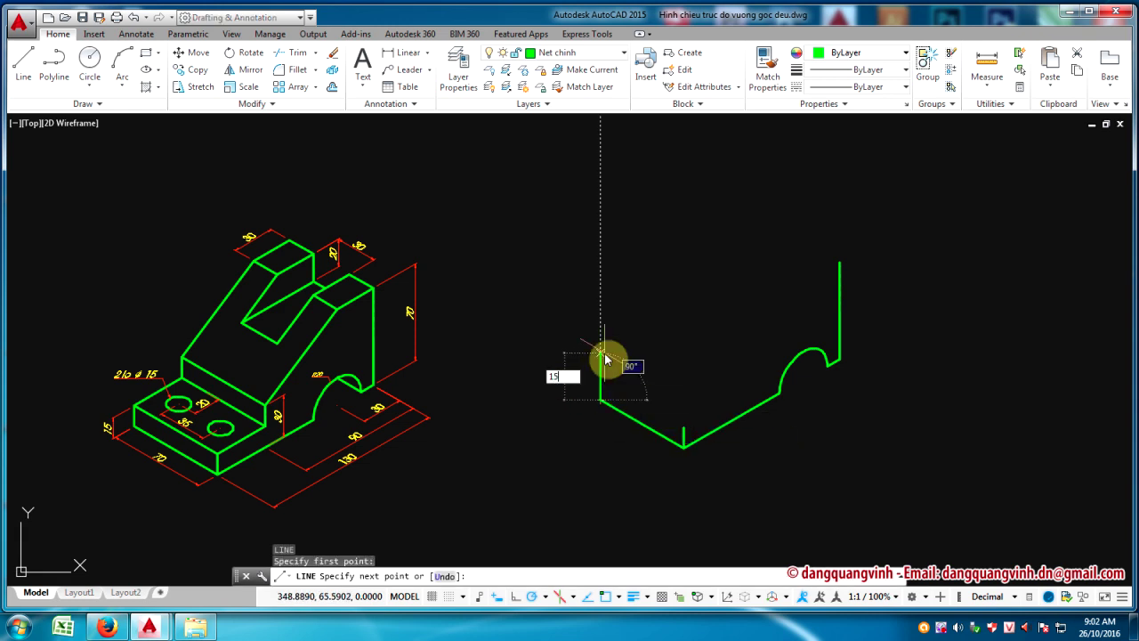
pyautogui.press('Return')
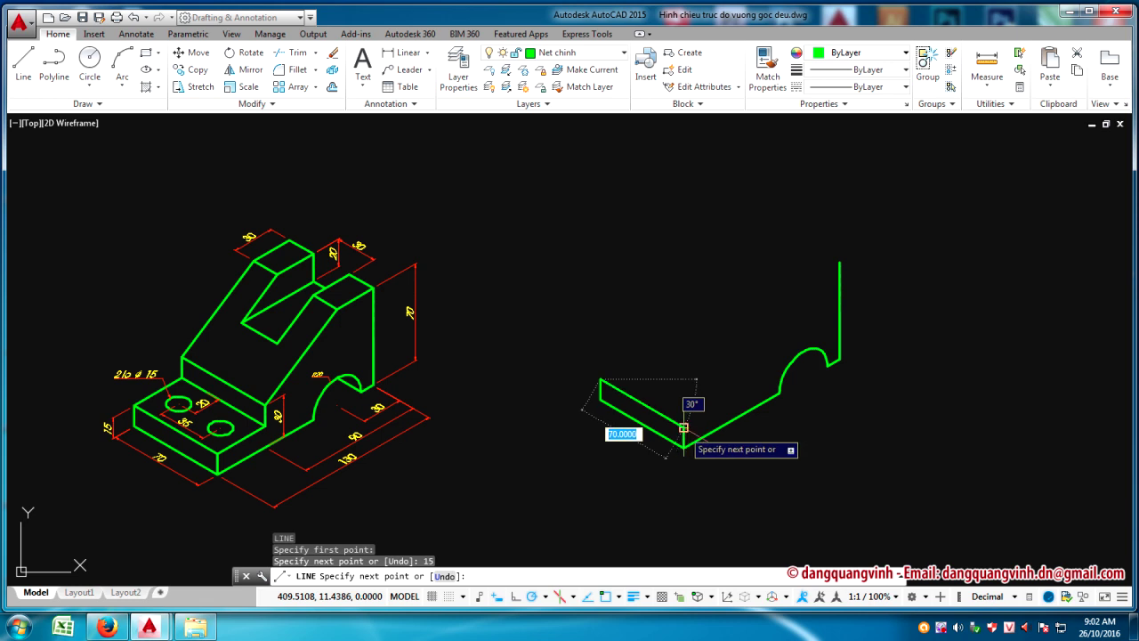
pyautogui.click(684, 428)
pyautogui.press('Return')
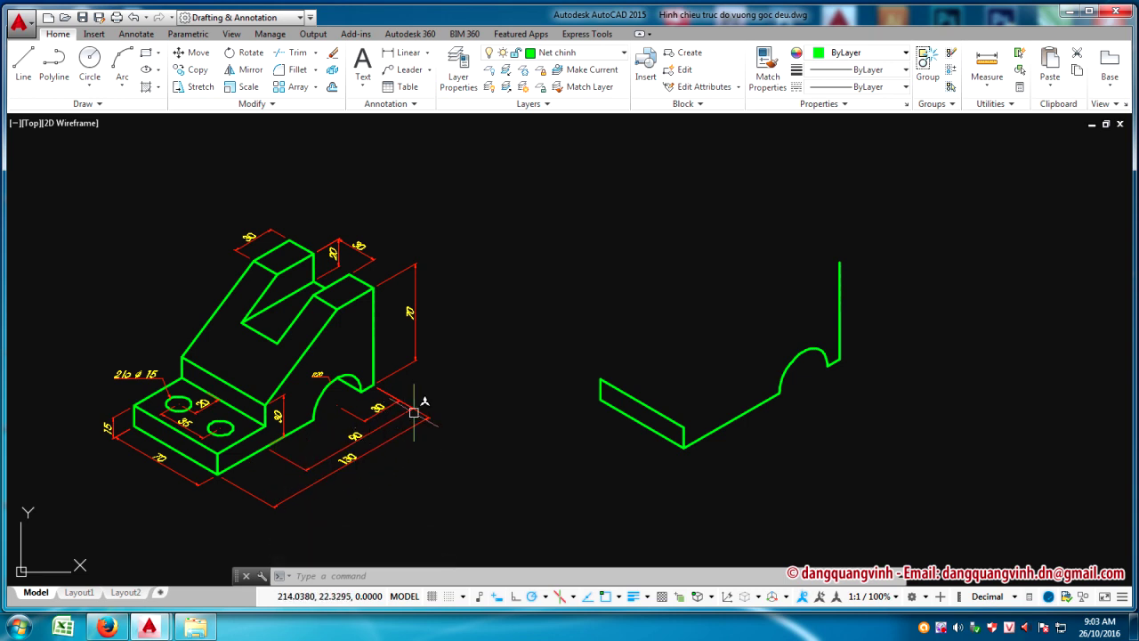
# On the top isoplane, draw the base's top face, 40 deep and 70 long
pyautogui.write('l')
pyautogui.press('Return')
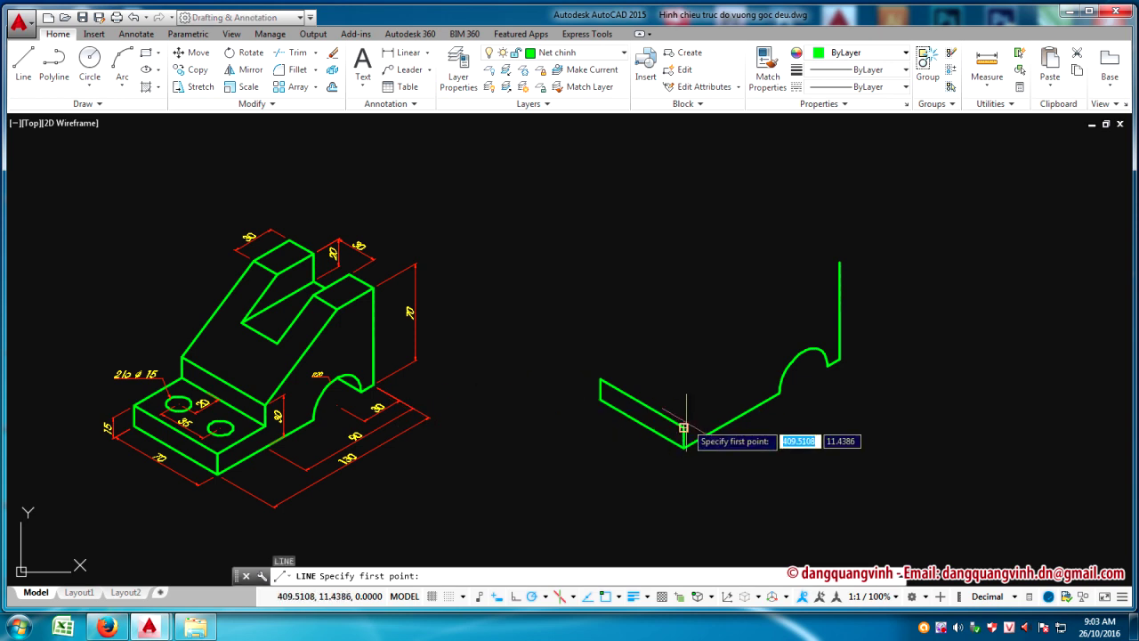
pyautogui.click(683, 428)
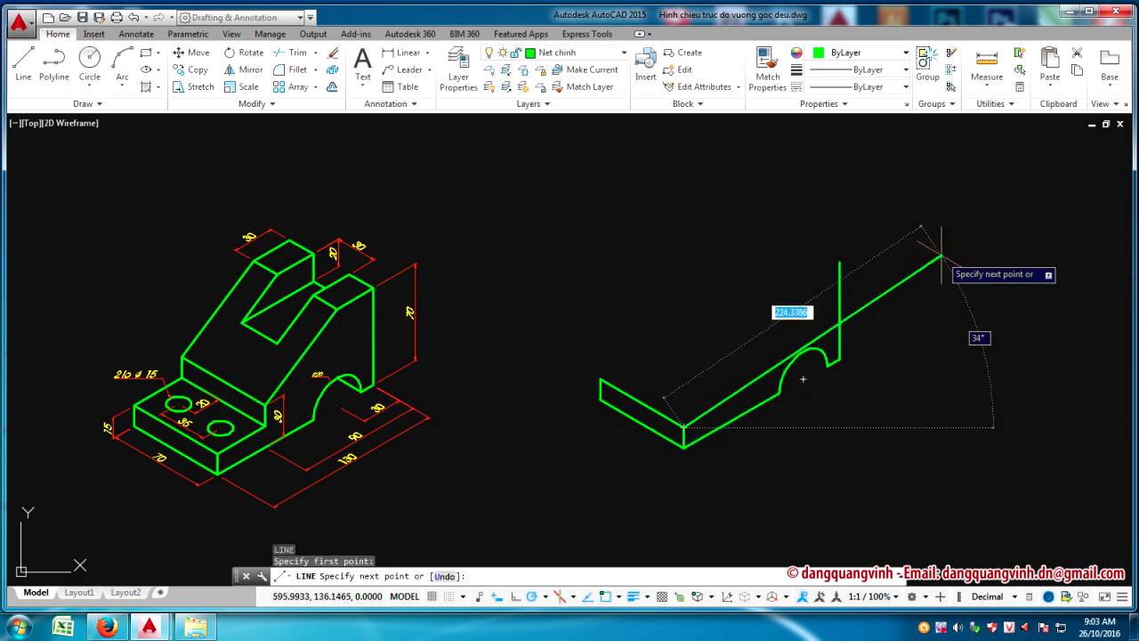
pyautogui.press('Escape')
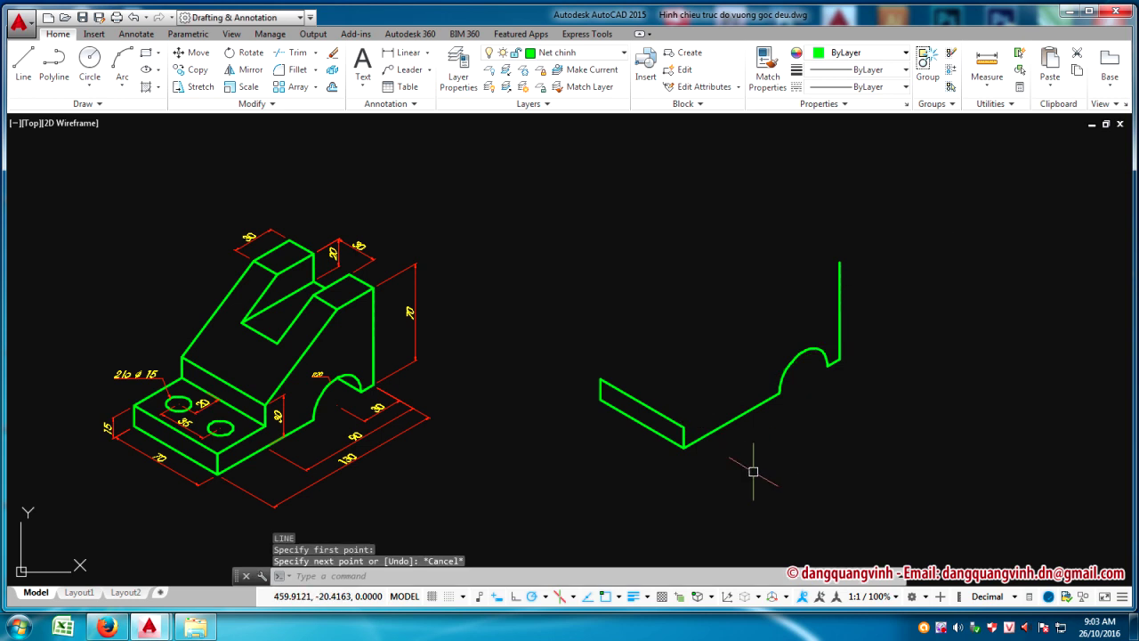
pyautogui.press('F5')
pyautogui.write('l')
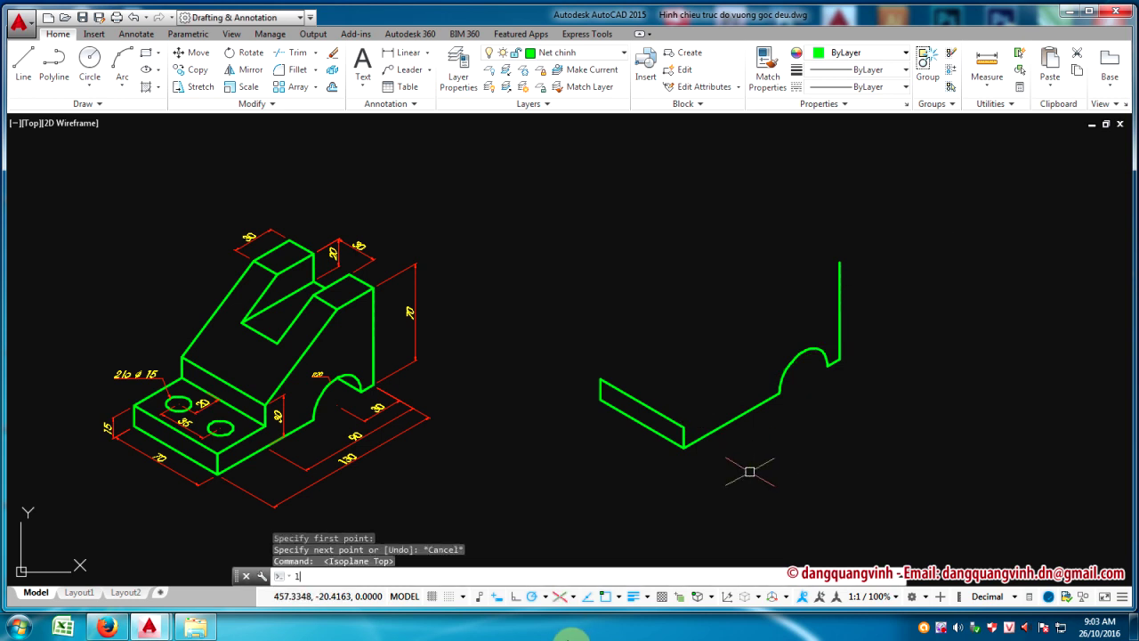
pyautogui.press('Return')
pyautogui.click(684, 427)
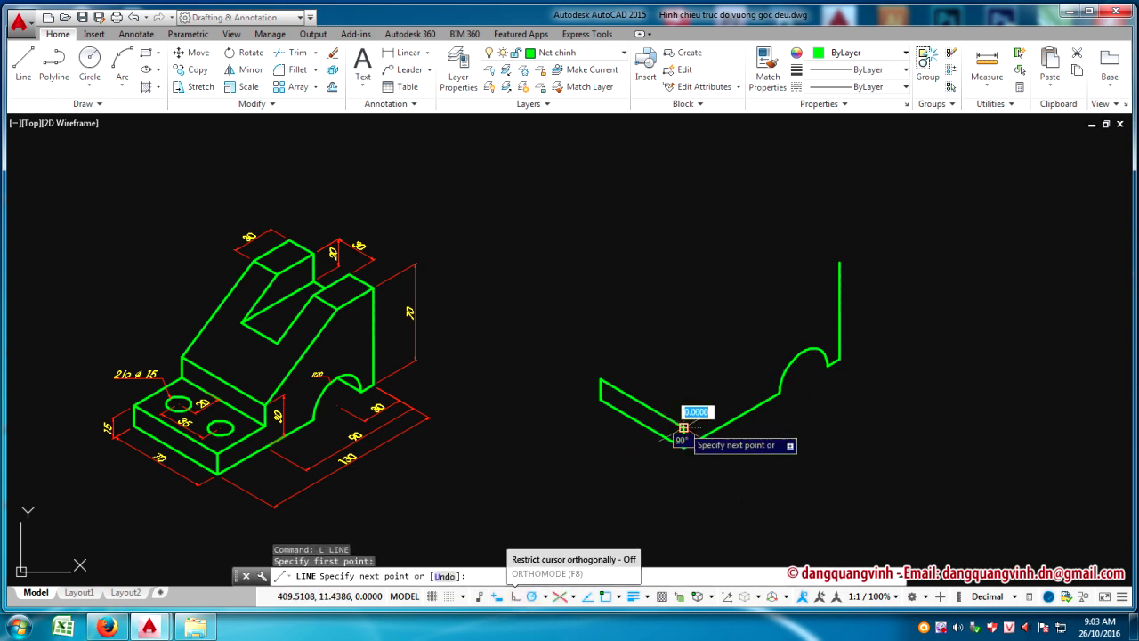
pyautogui.write('40')
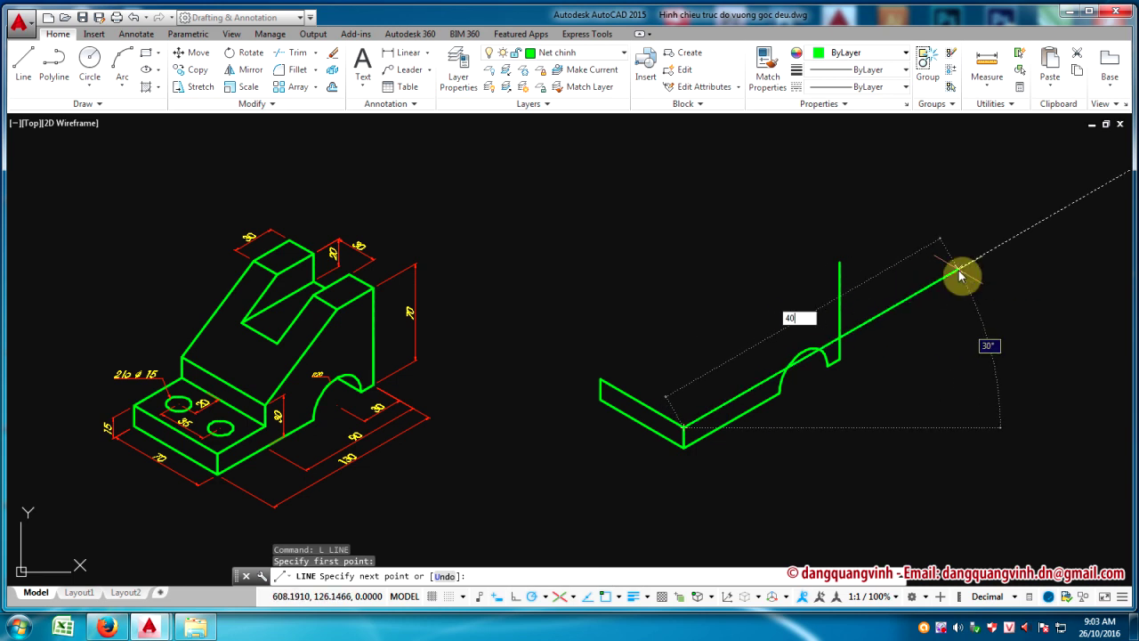
pyautogui.press('Return')
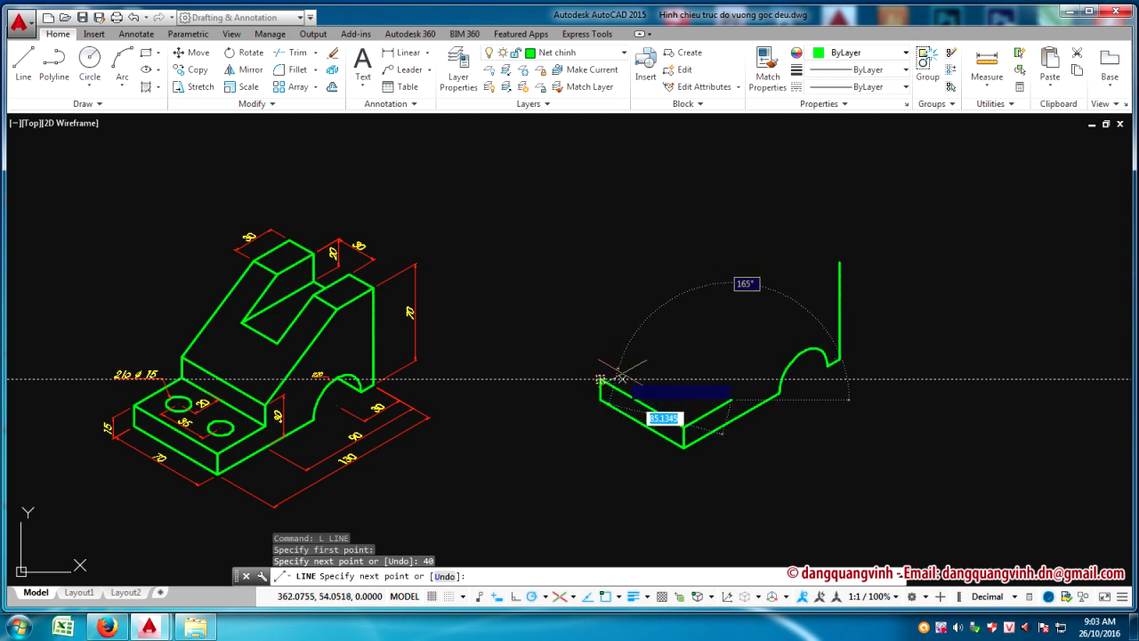
pyautogui.click(647, 352)
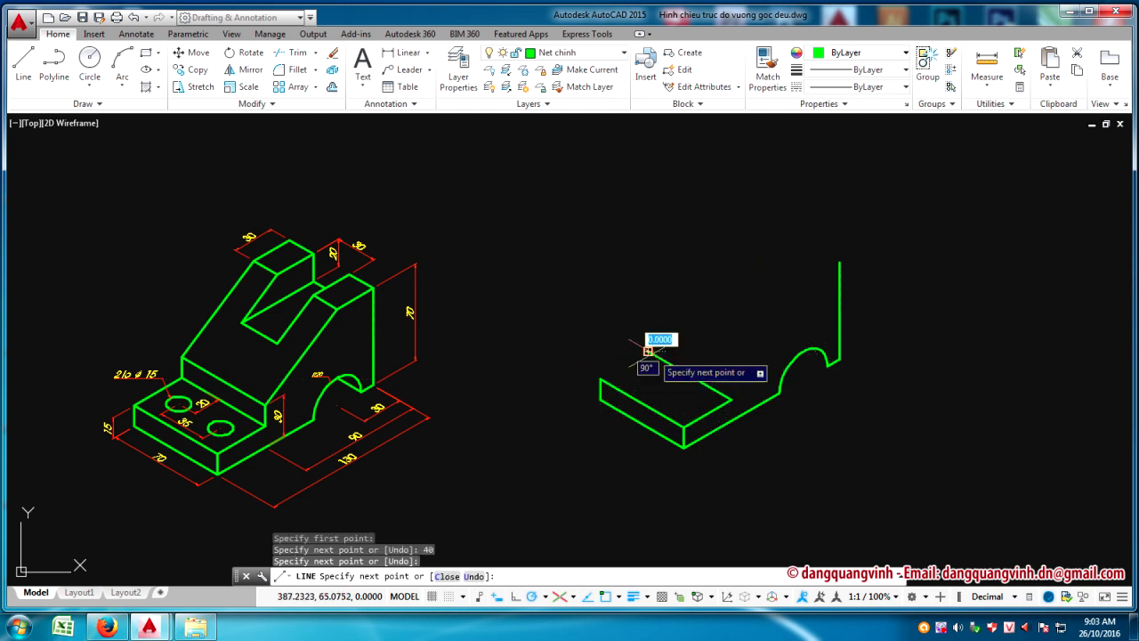
pyautogui.click(600, 378)
pyautogui.press('Return')
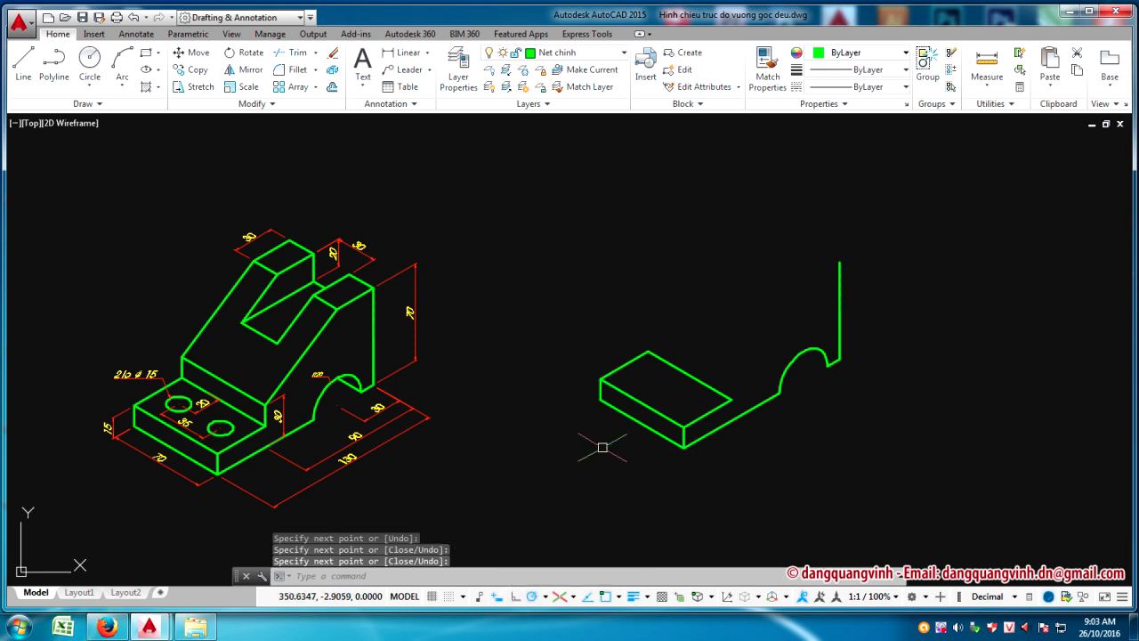
# On the right isoplane, add the 15-high upright face along the back edge
pyautogui.press('F5')
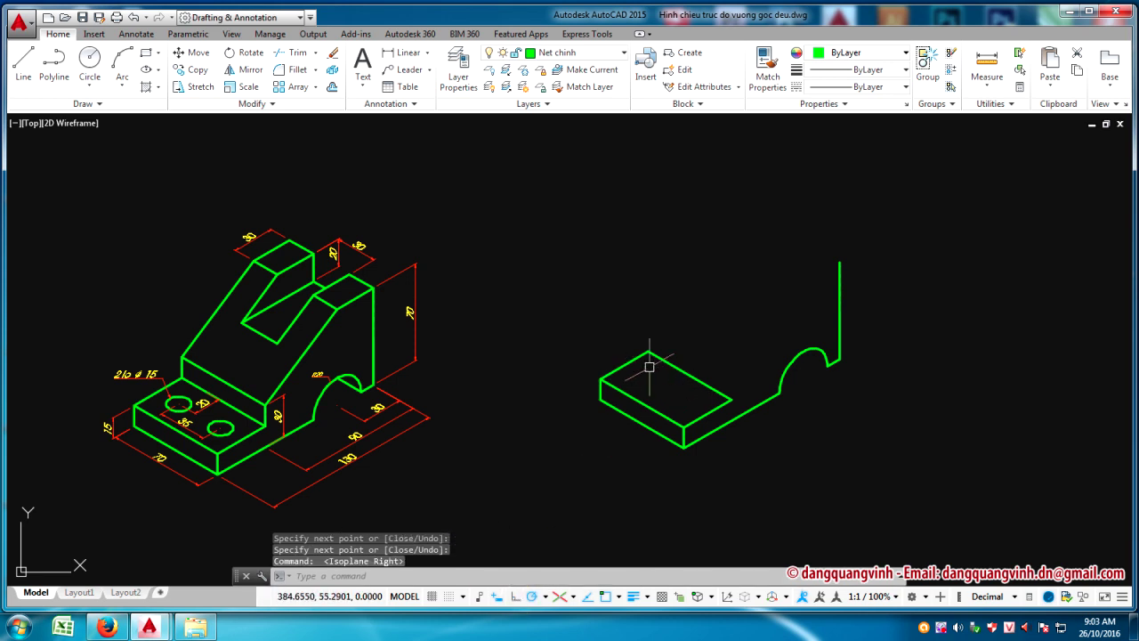
pyautogui.press('l')
pyautogui.press('Return')
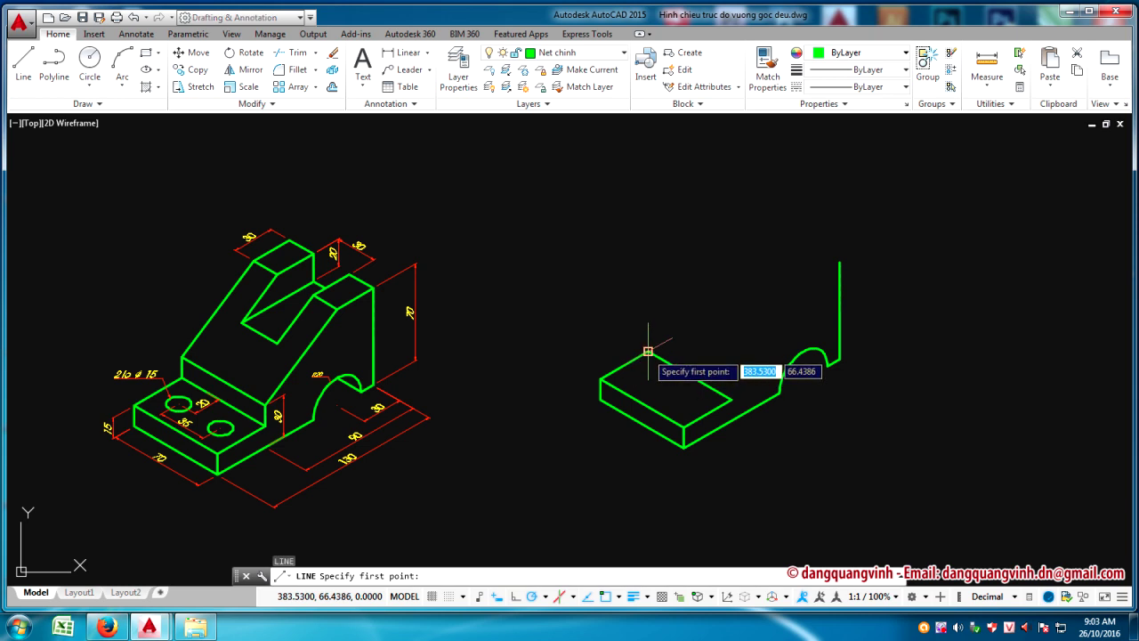
pyautogui.click(647, 352)
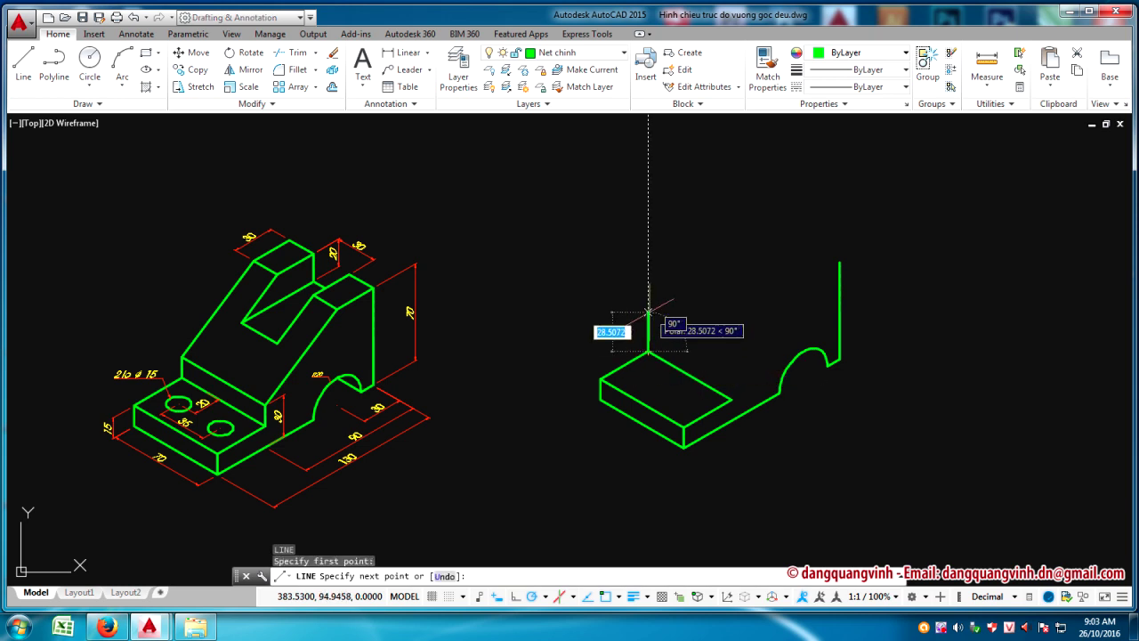
pyautogui.write('1')
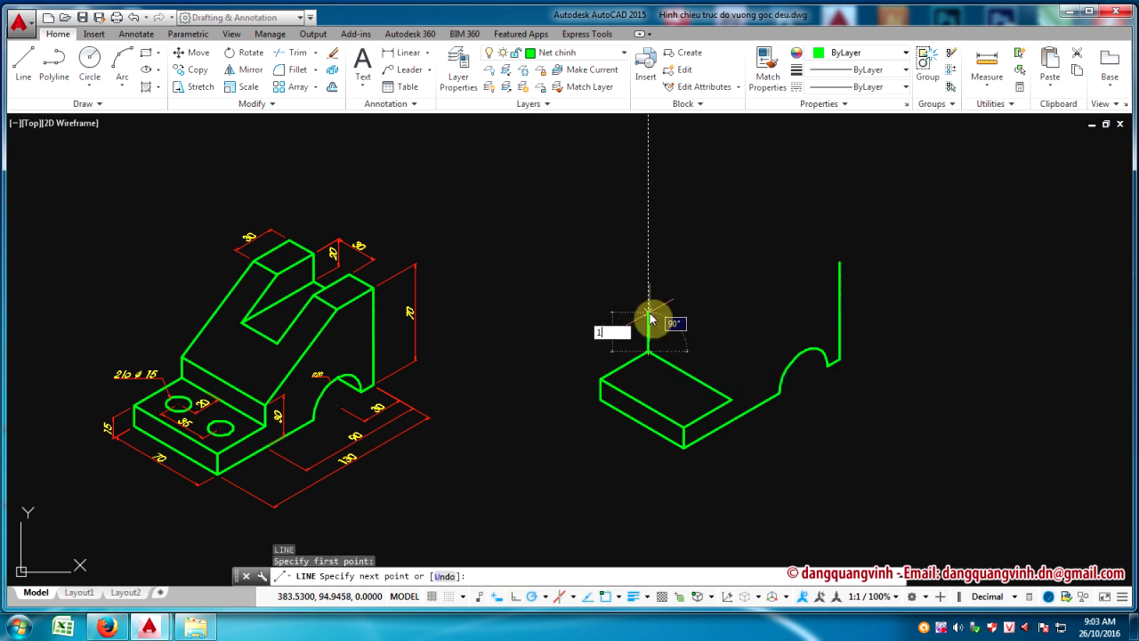
pyautogui.write('5')
pyautogui.press('Return')
pyautogui.press('Return')
pyautogui.press('Return')
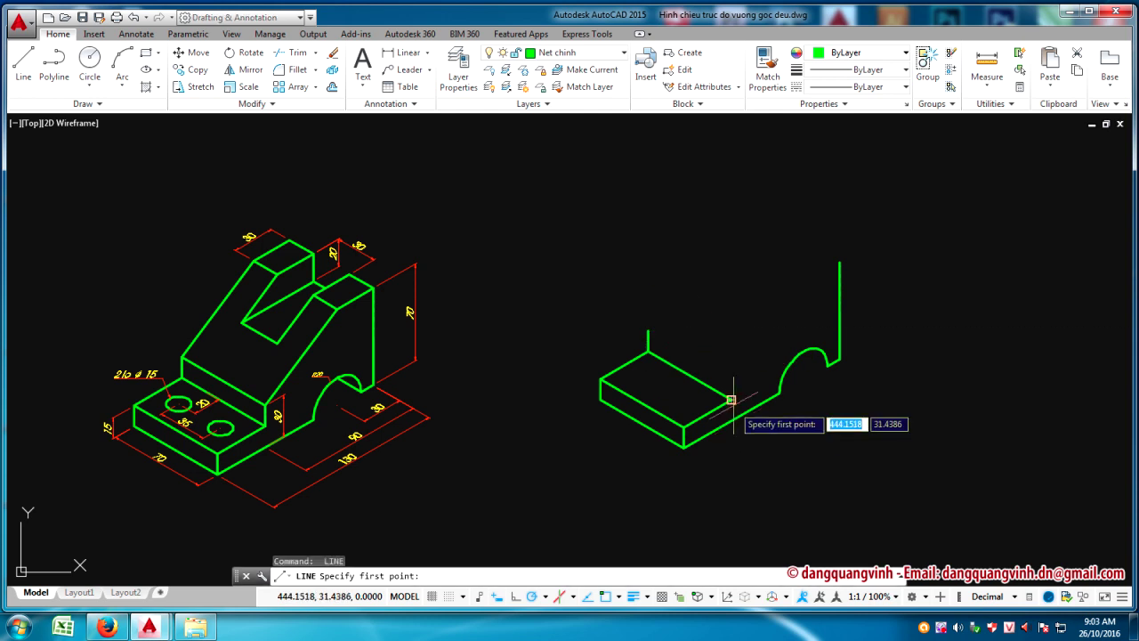
pyautogui.click(731, 398)
pyautogui.write('15')
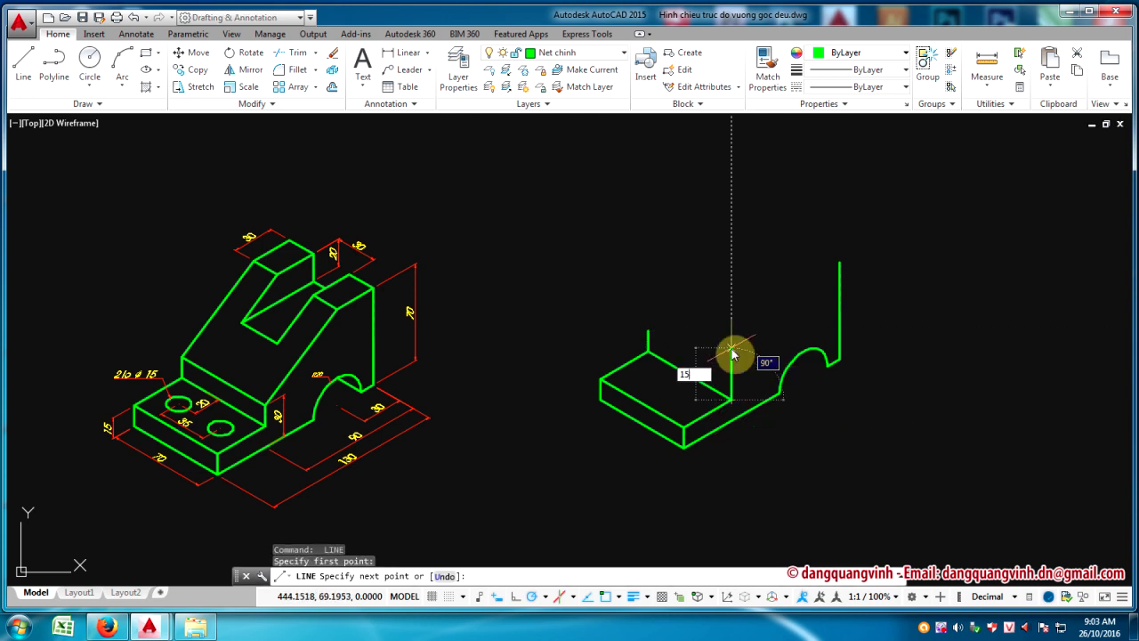
pyautogui.press('Return')
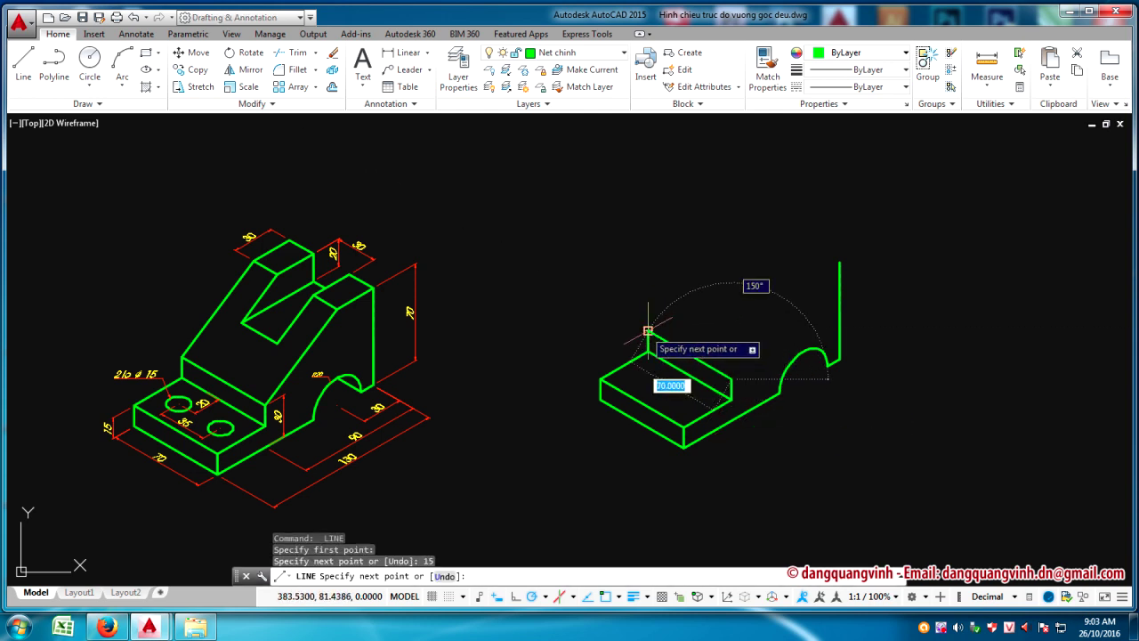
pyautogui.click(647, 330)
pyautogui.press('Return')
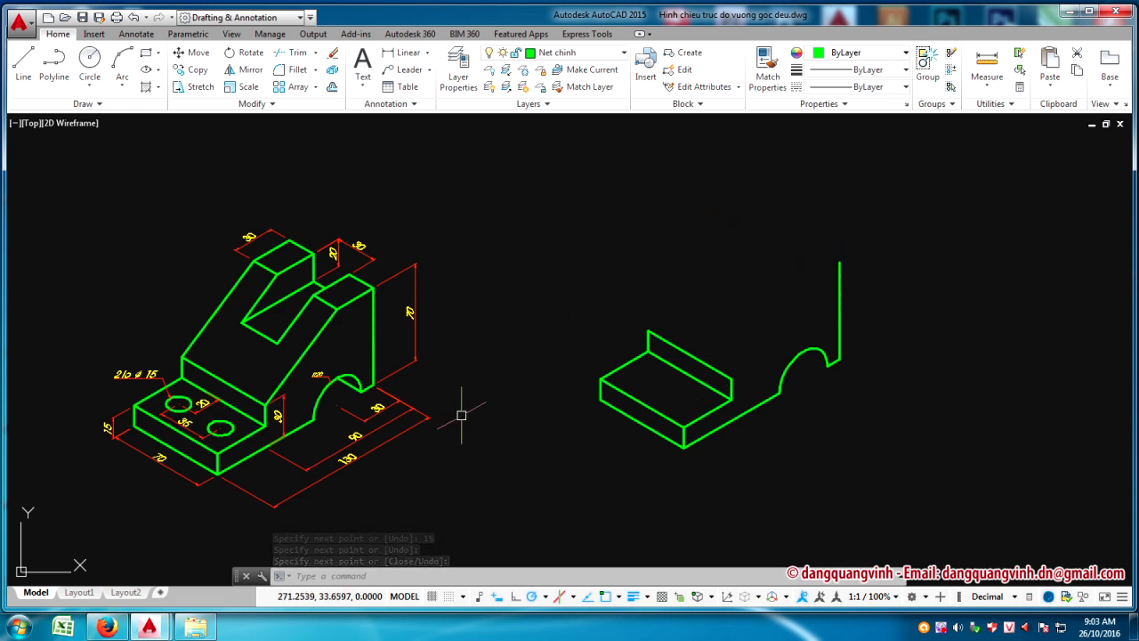
pyautogui.press('F5')
pyautogui.press('F5')
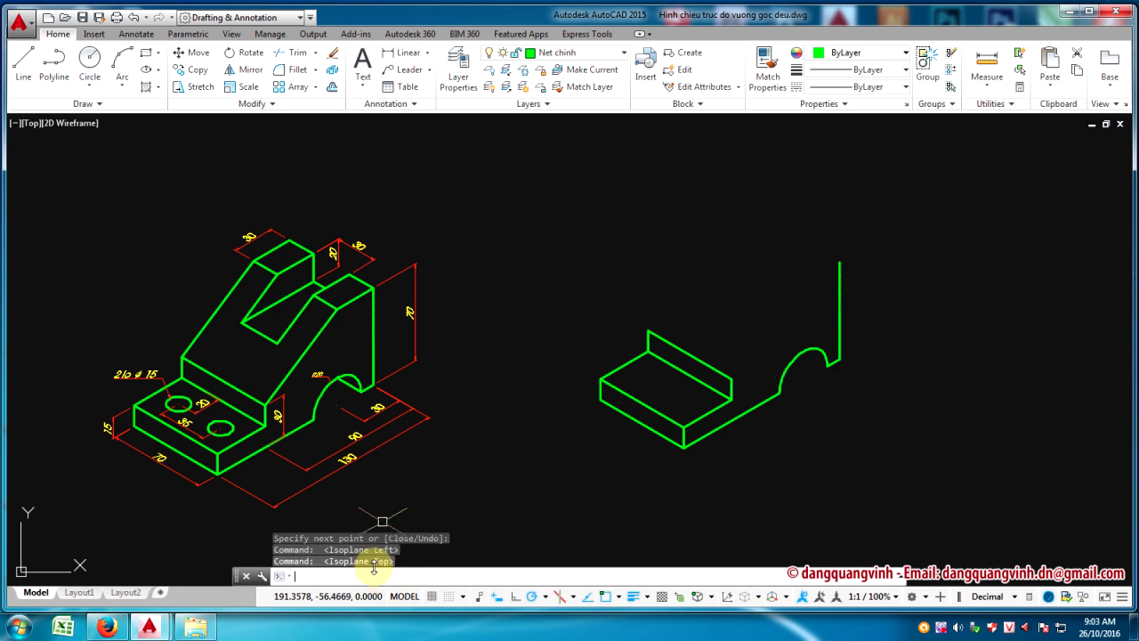
pyautogui.press('F5')
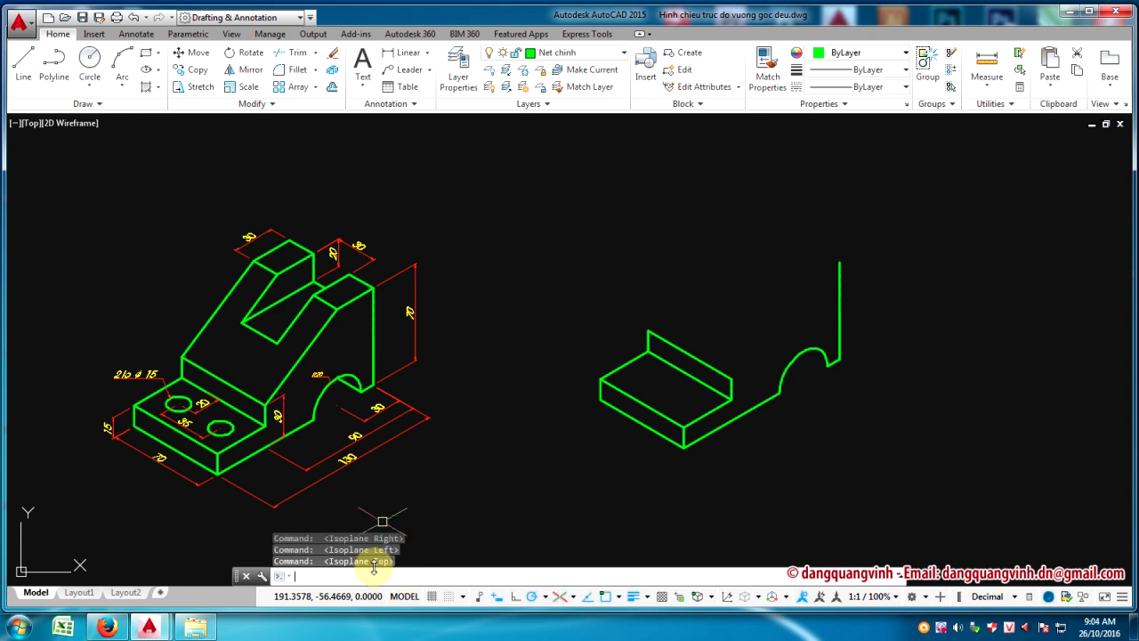
# Erase the old partial sketch on the right side
pyautogui.click(587, 170)
pyautogui.click(958, 485)
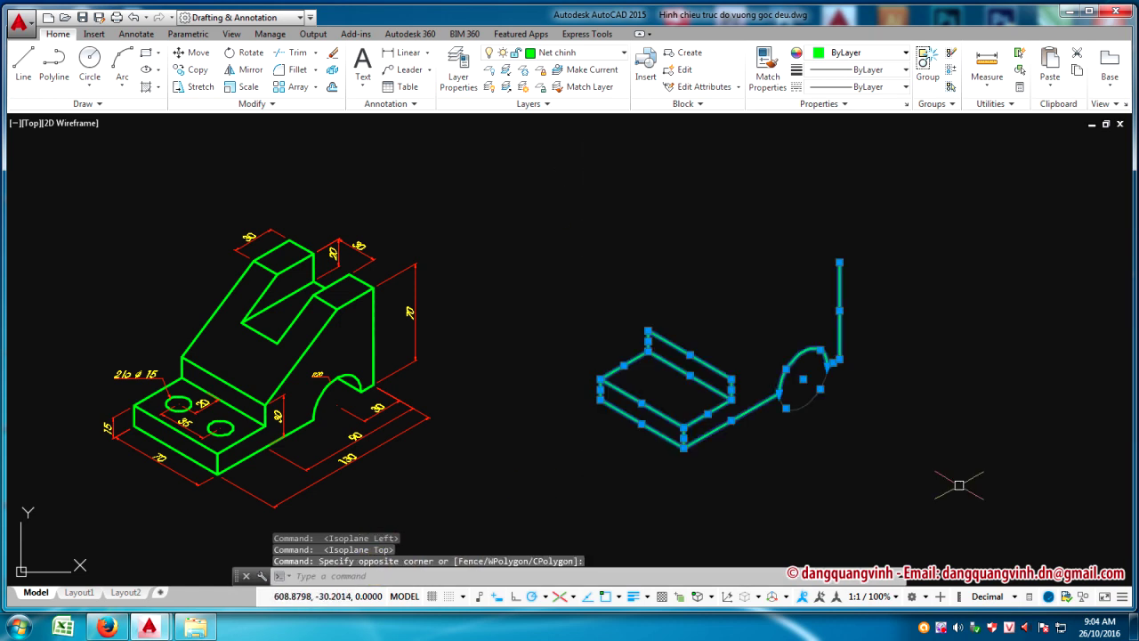
pyautogui.press('Delete')
# Copy the whole dimensioned part to the right of the original with grip Move Copy
pyautogui.click(30, 184)
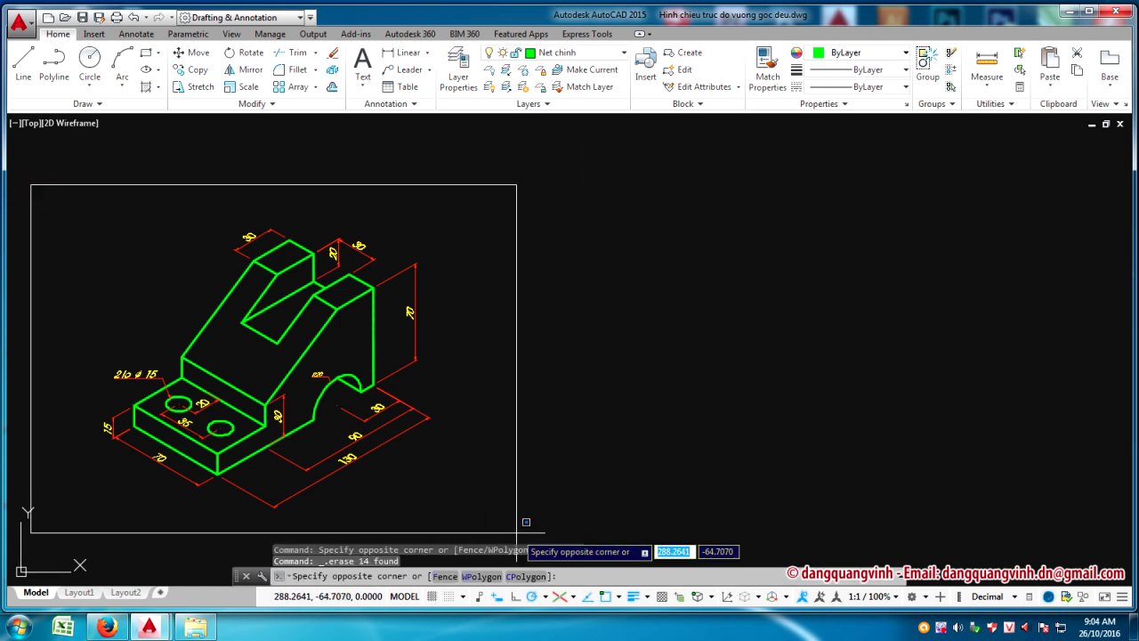
pyautogui.click(525, 563)
pyautogui.click(283, 436)
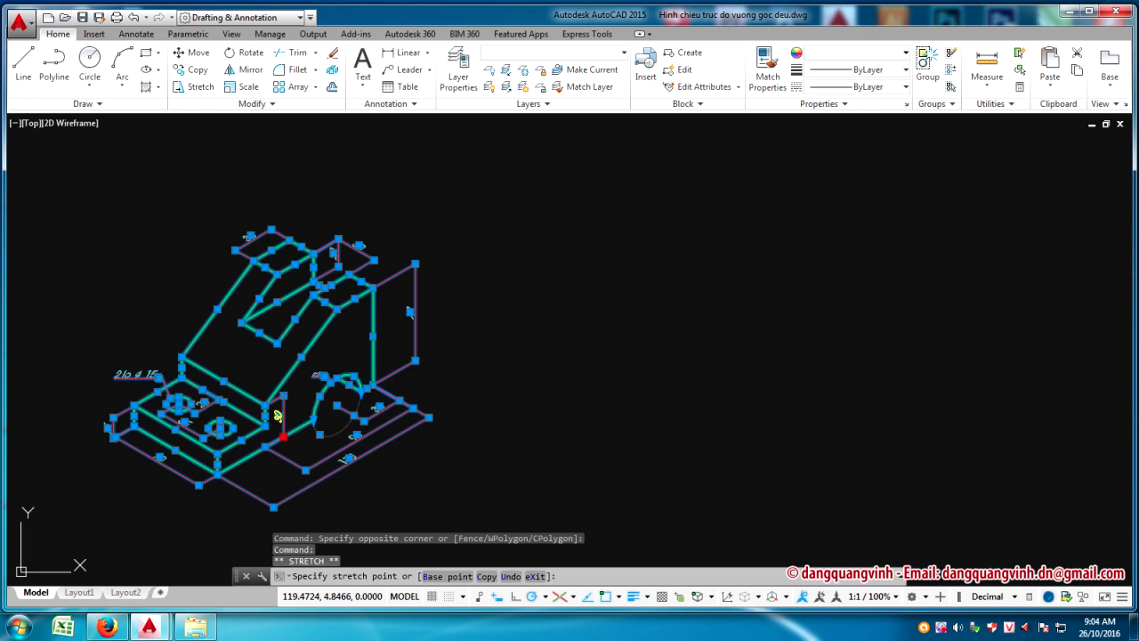
pyautogui.press('space')
pyautogui.write('c')
pyautogui.press('Return')
pyautogui.click(662, 420)
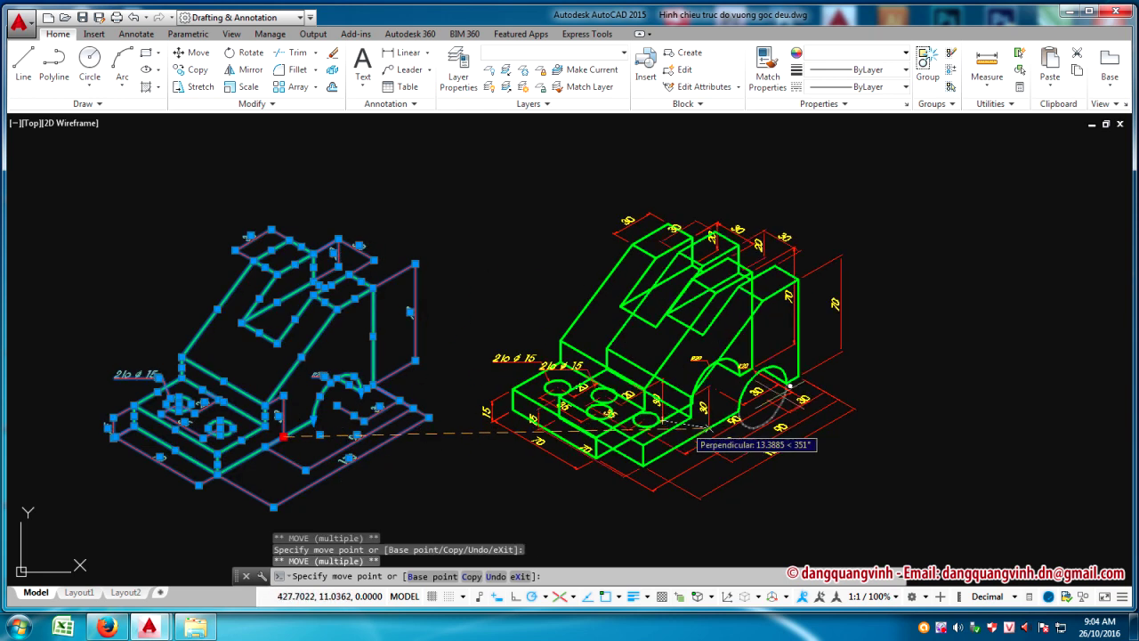
pyautogui.press('Escape')
pyautogui.press('Escape')
# Delete the copy's lower dimensions and vertical 70 dimension, then select the top 20 dimension
pyautogui.click(820, 449)
pyautogui.click(759, 389)
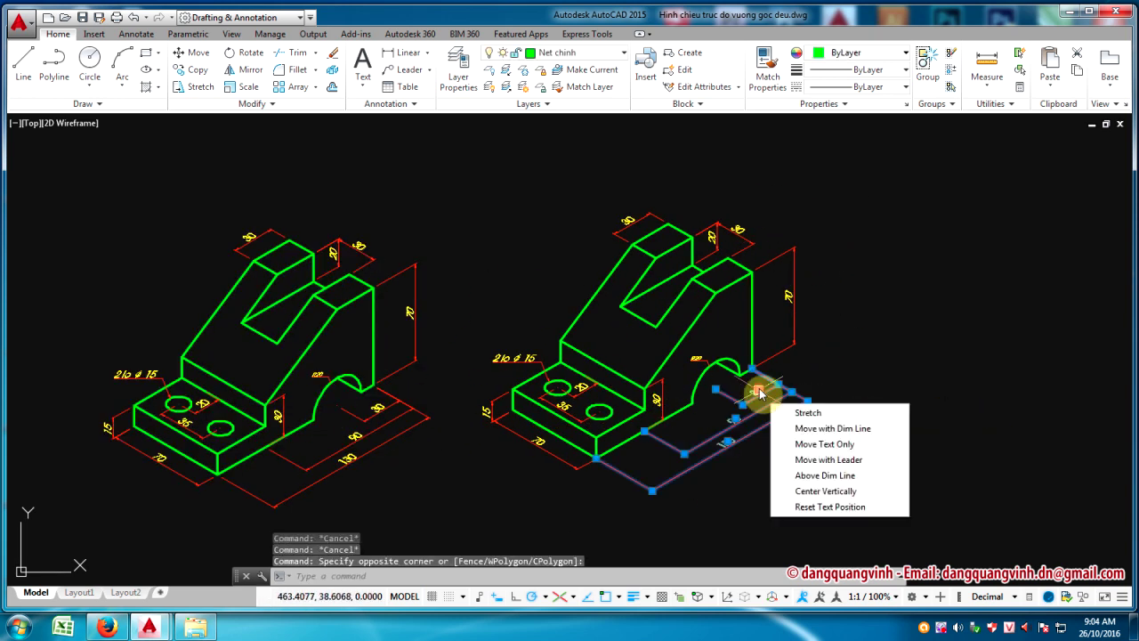
pyautogui.press('Delete')
pyautogui.click(823, 267)
pyautogui.click(780, 247)
pyautogui.press('Delete')
pyautogui.click(752, 227)
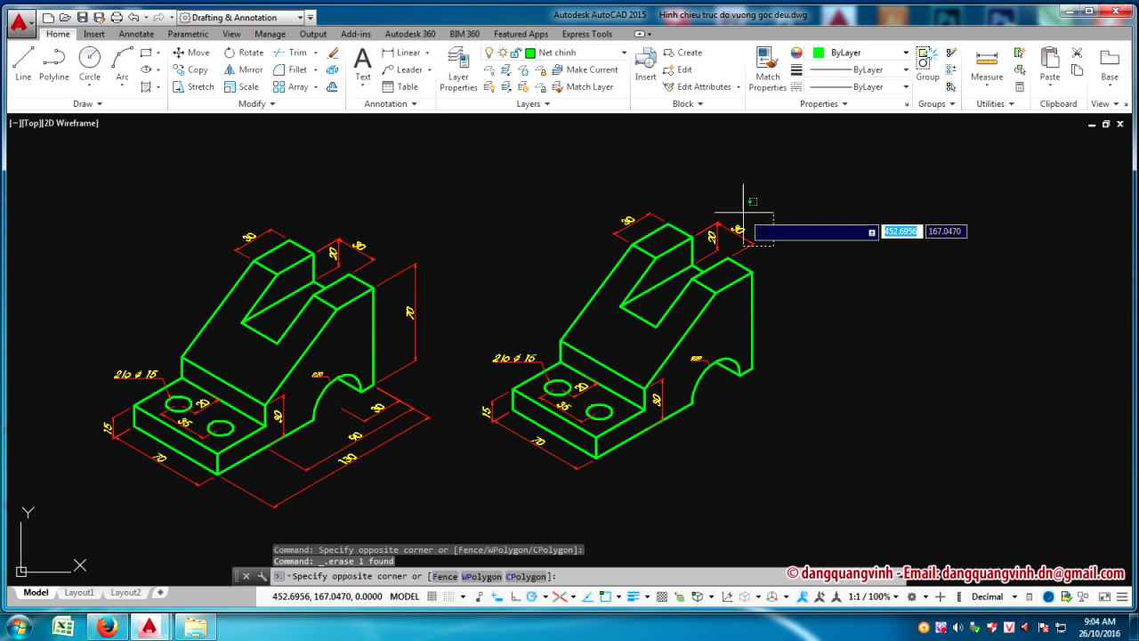
pyautogui.click(703, 209)
# Delete the copy's top 20 and 30 dimensions, the 2lo ø 15 note, and the 15 and 70 dimensions
pyautogui.press('Delete')
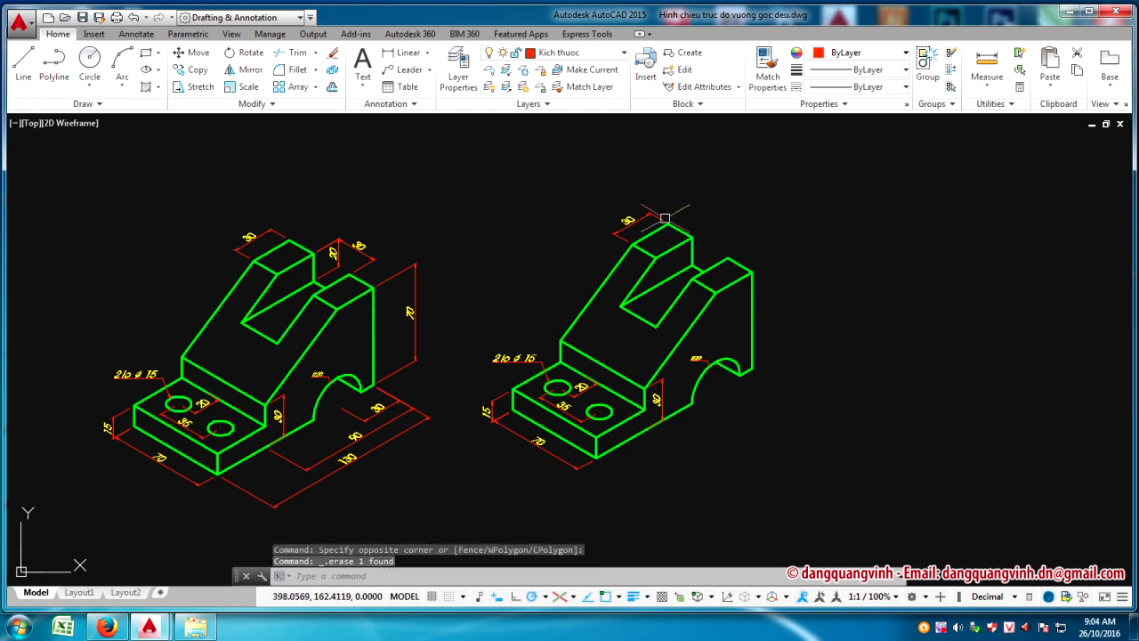
pyautogui.click(636, 222)
pyautogui.press('Delete')
pyautogui.click(532, 359)
pyautogui.press('Delete')
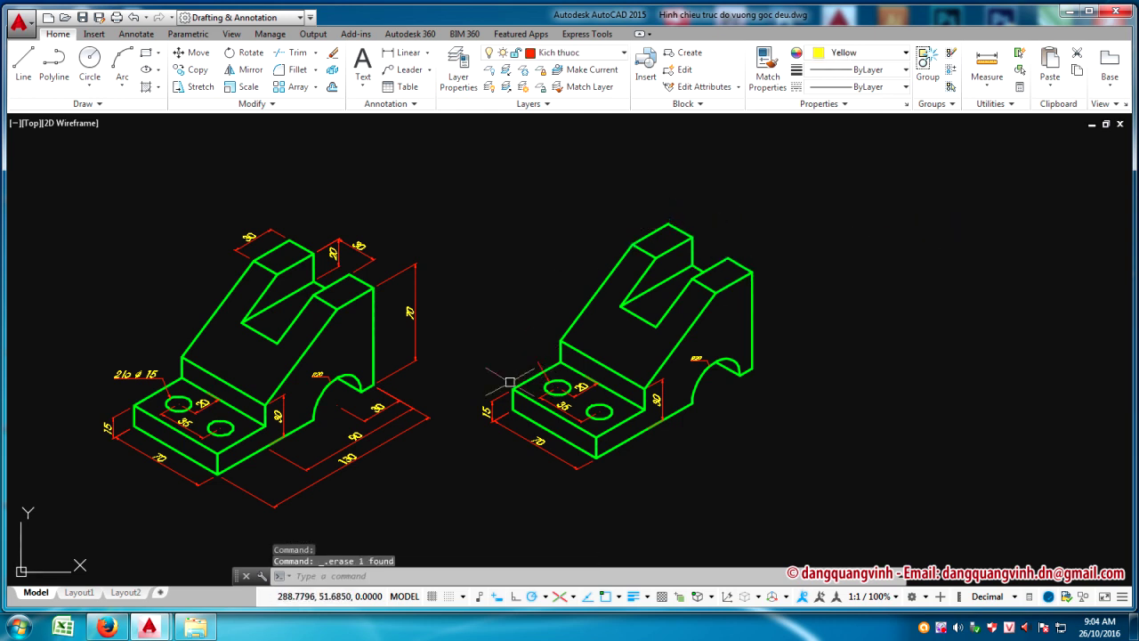
pyautogui.click(500, 411)
pyautogui.press('Delete')
pyautogui.click(512, 432)
pyautogui.press('Delete')
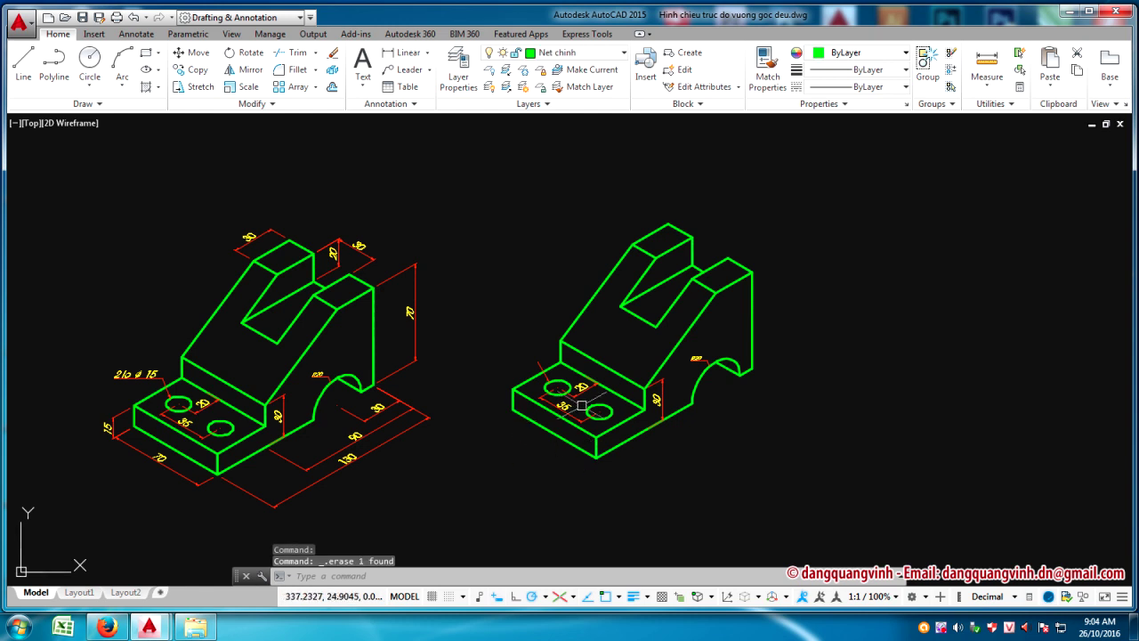
# Delete the remaining 35, 20, short upper-left and vertical 30 dimensions
pyautogui.scroll(5, 574, 414)
pyautogui.click(617, 483)
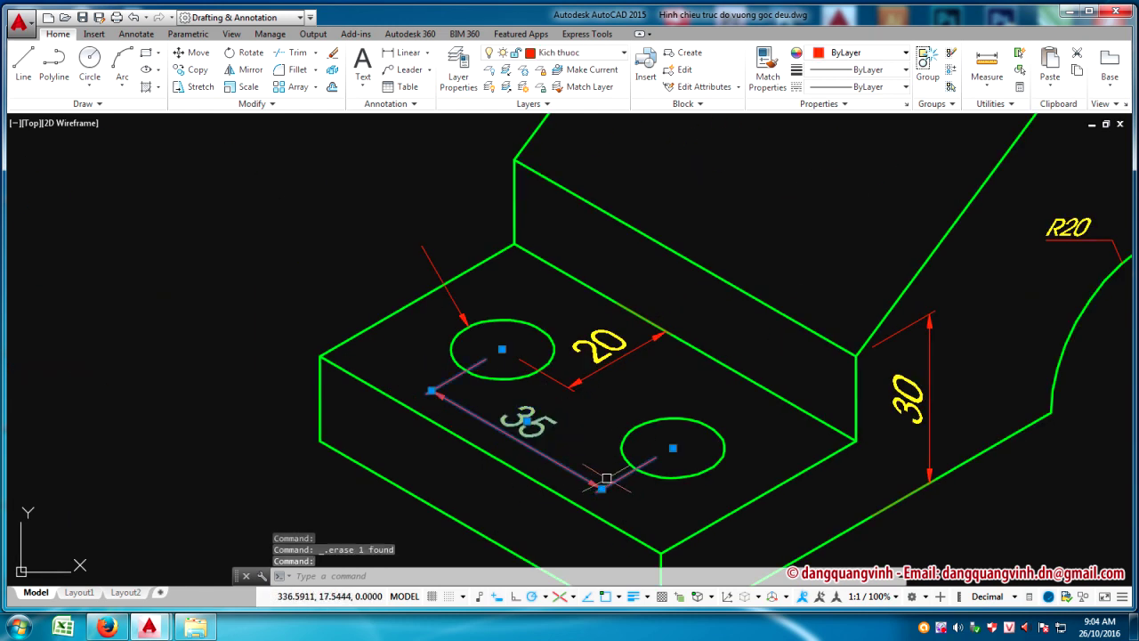
pyautogui.press('Delete')
pyautogui.click(648, 339)
pyautogui.press('Delete')
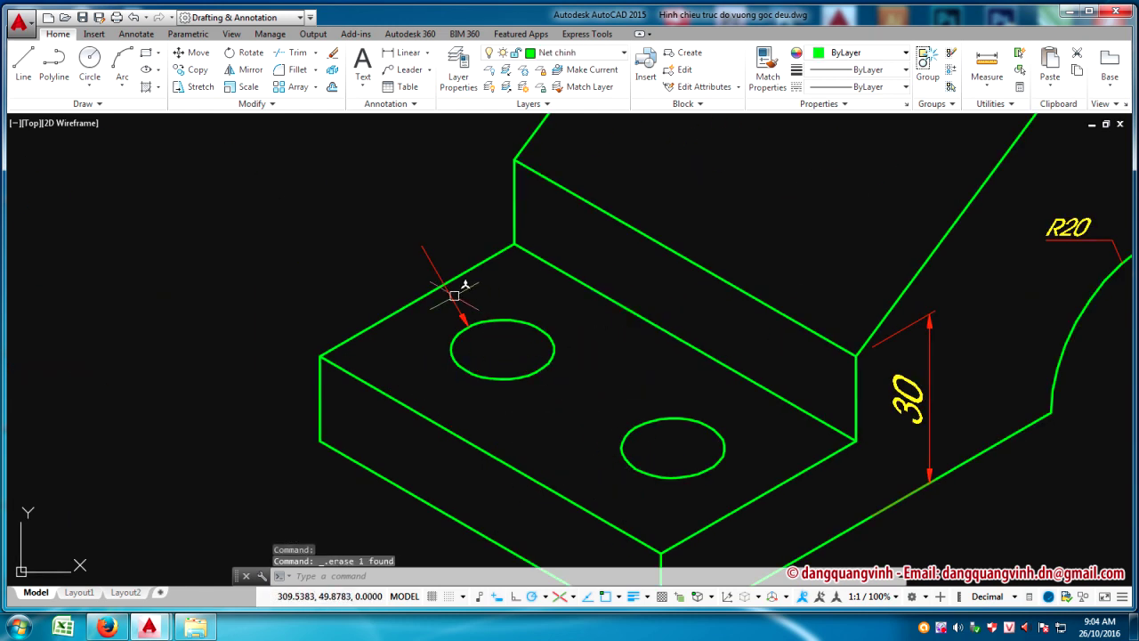
pyautogui.click(453, 295)
pyautogui.press('Delete')
pyautogui.click(929, 381)
pyautogui.press('Delete')
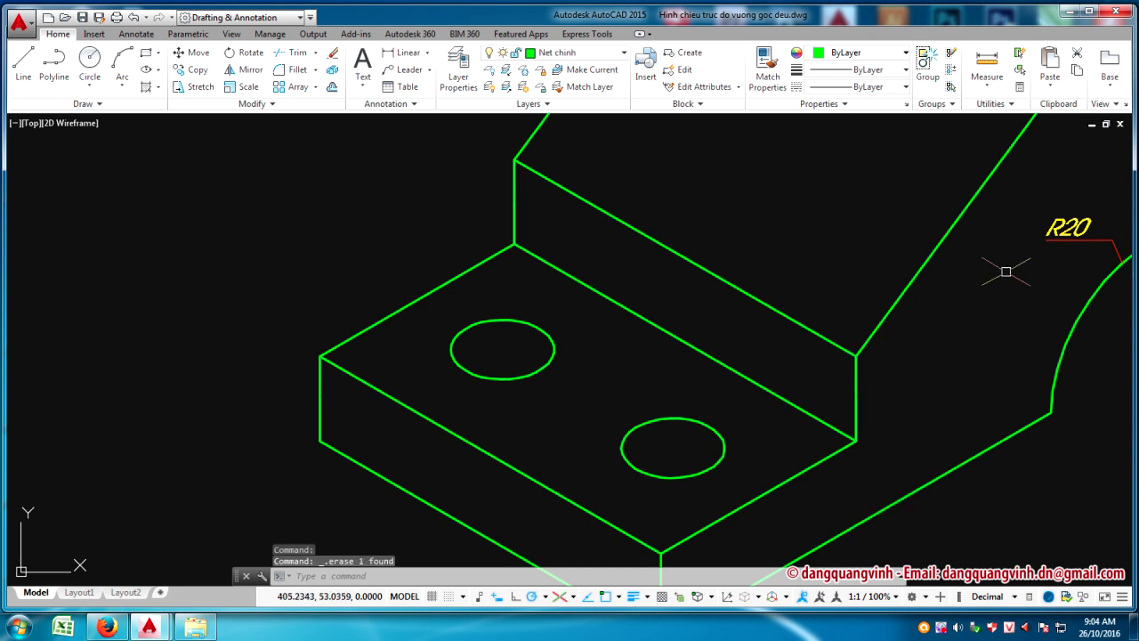
# Frame both parts in the view and cycle the drafting plane to Isoplane Top
pyautogui.scroll(-2, 1053, 238)
pyautogui.scroll(-4, 945, 353)
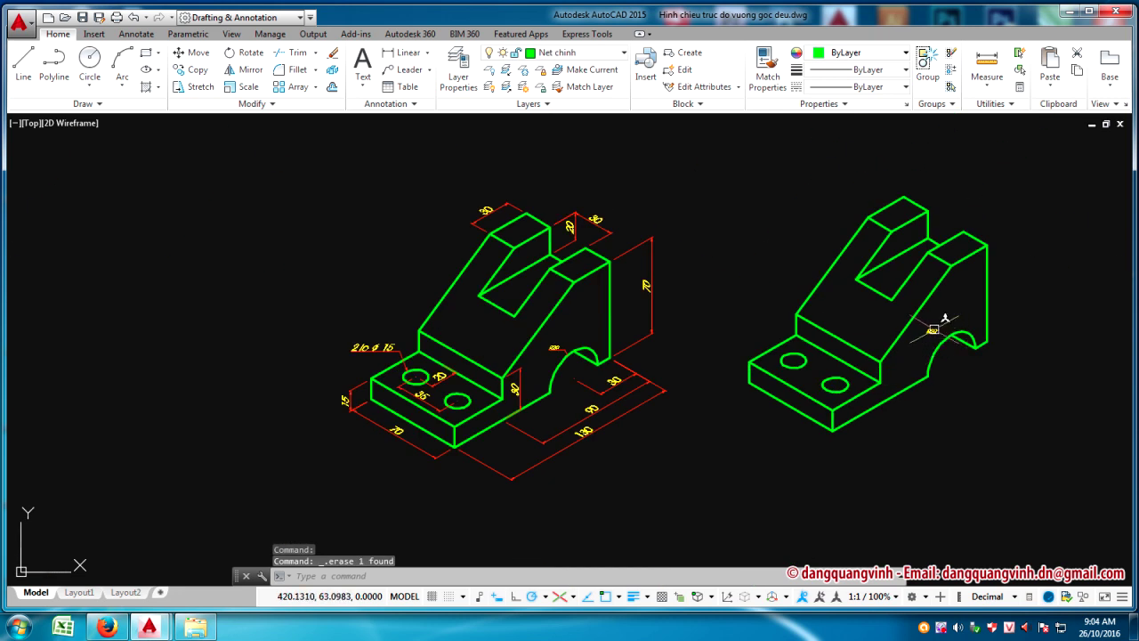
pyautogui.scroll(2, 929, 331)
pyautogui.scroll(-4, 732, 358)
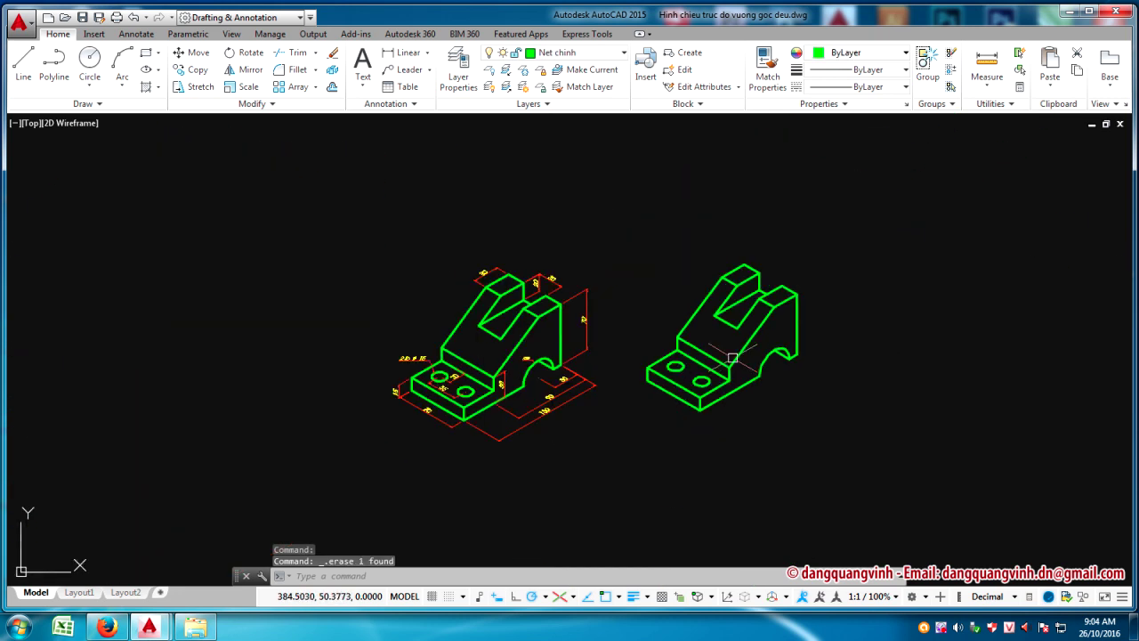
pyautogui.scroll(2, 731, 359)
pyautogui.moveTo(731, 359); pyautogui.dragTo(604, 319, button='middle')
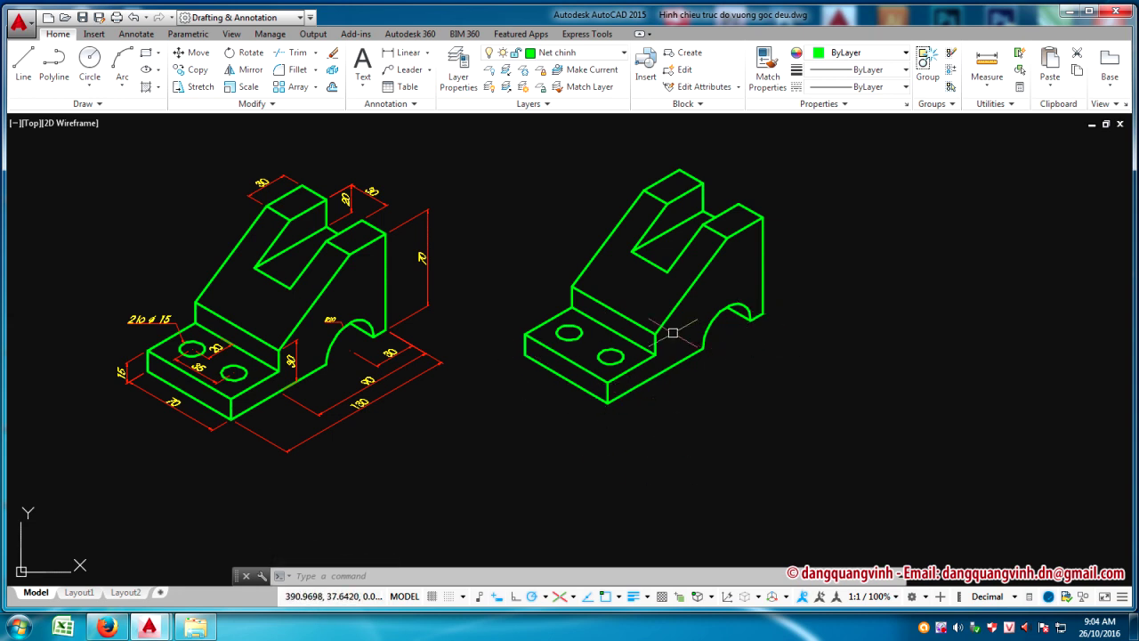
pyautogui.moveTo(667, 333); pyautogui.dragTo(592, 368, button='middle')
pyautogui.press('F5')
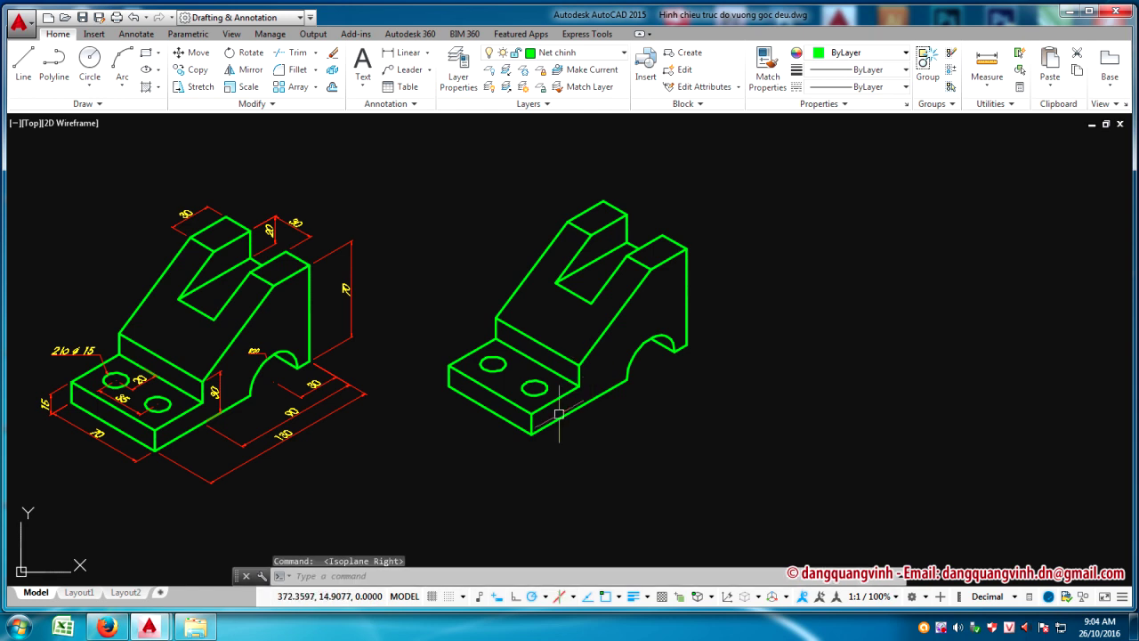
pyautogui.press('F5')
pyautogui.press('F5')
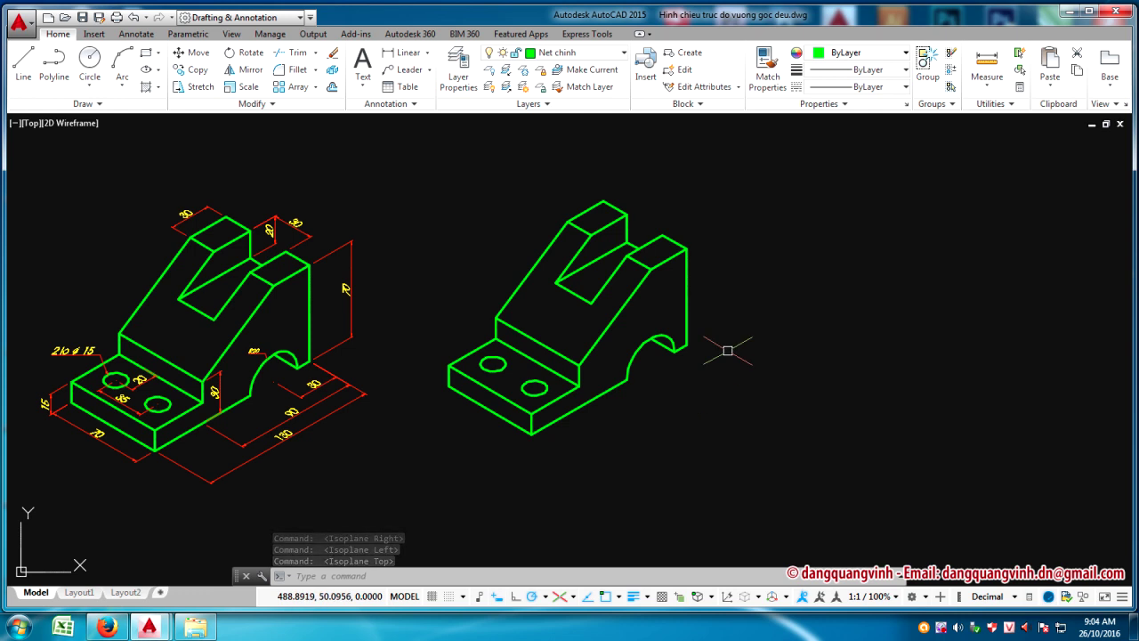
# Make Dim 1 the current dimension style
pyautogui.write('d')
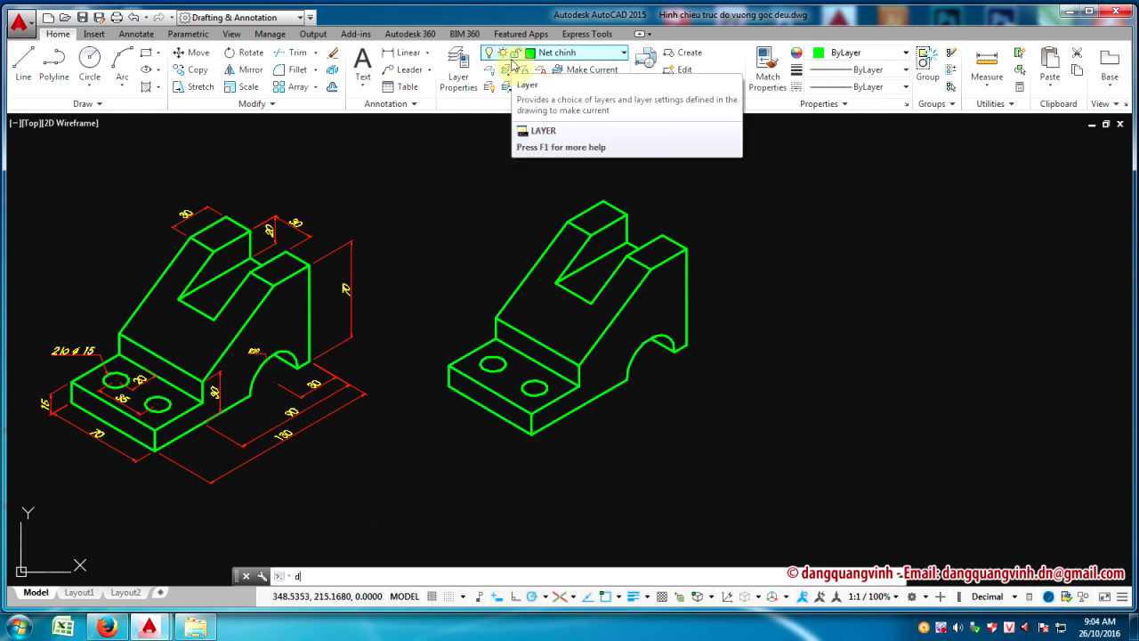
pyautogui.press('Return')
pyautogui.click(423, 250)
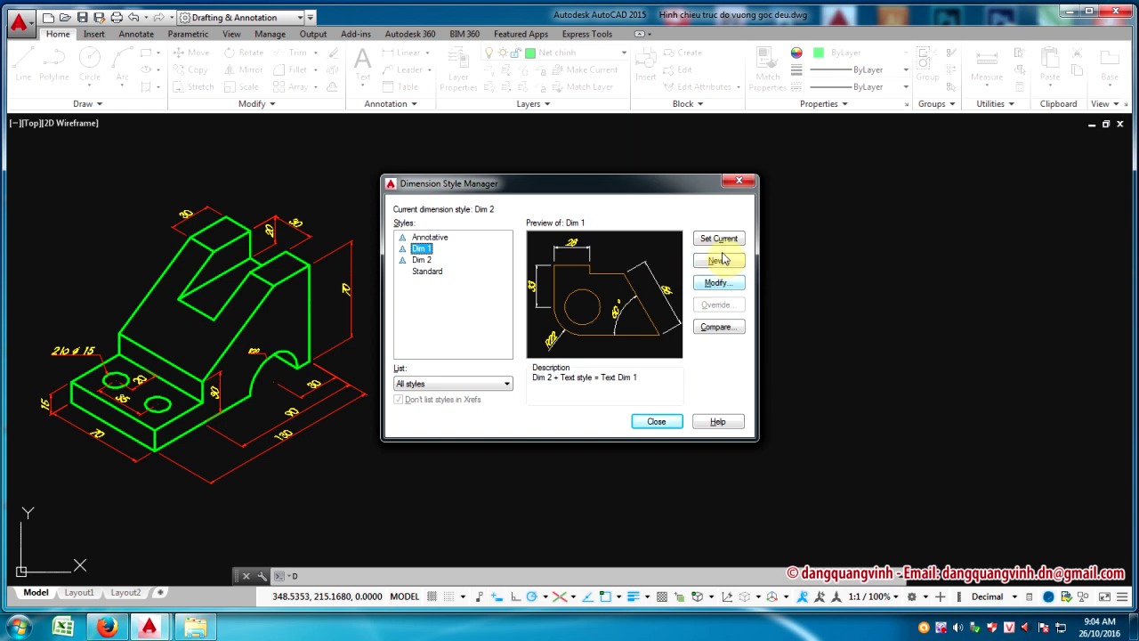
pyautogui.click(717, 238)
pyautogui.click(656, 422)
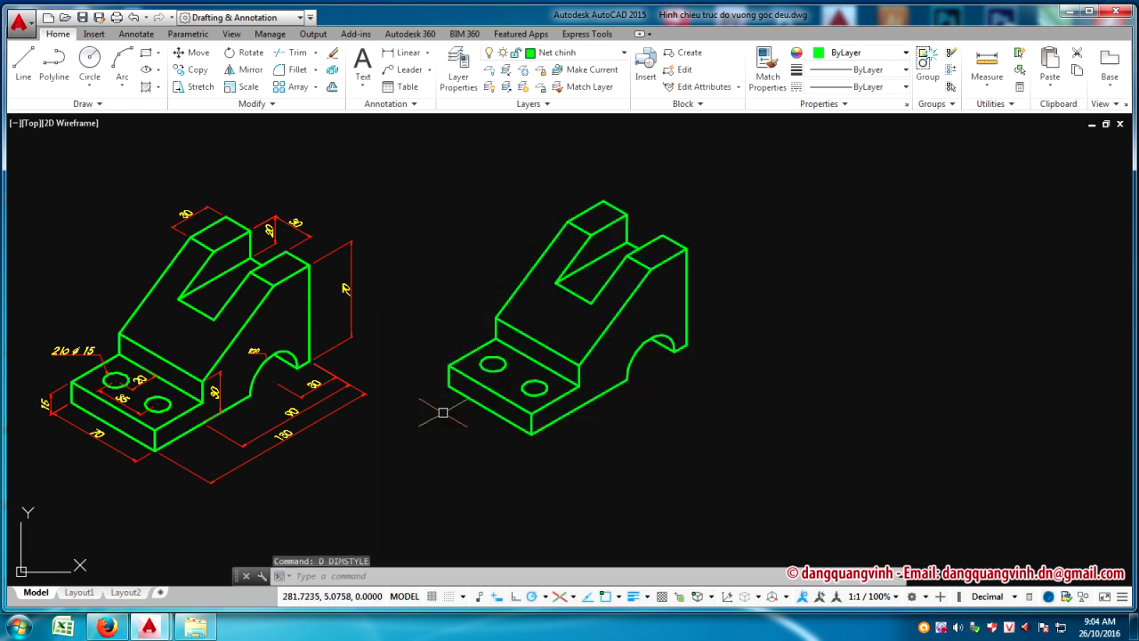
# Set Kich thuoc as the current layer
pyautogui.scroll(2, 418, 418)
pyautogui.click(549, 53)
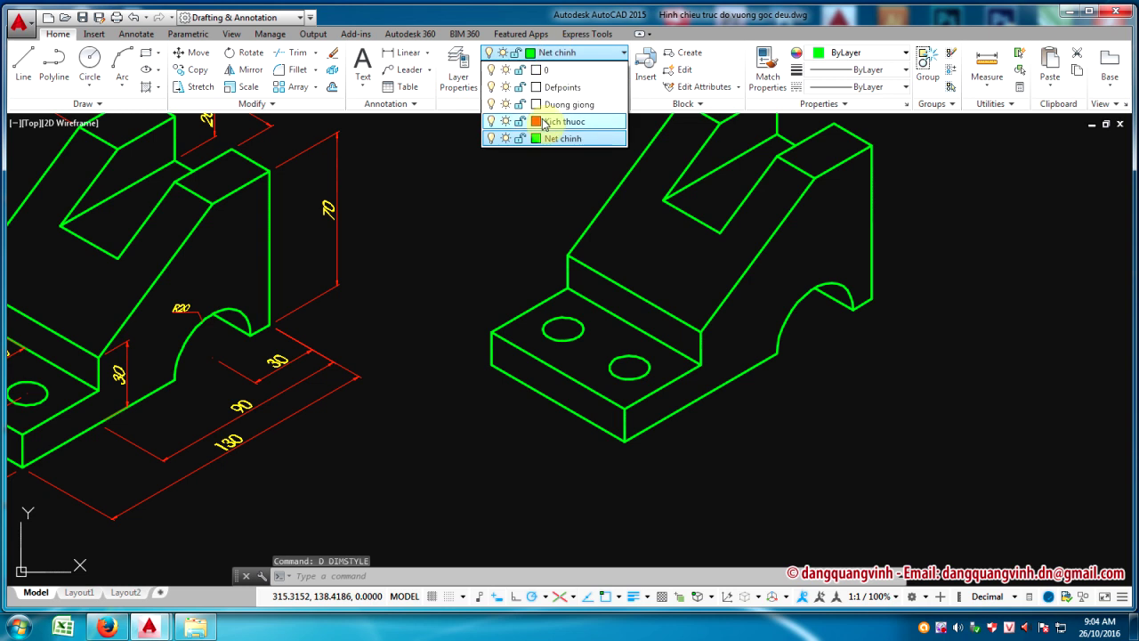
pyautogui.click(547, 136)
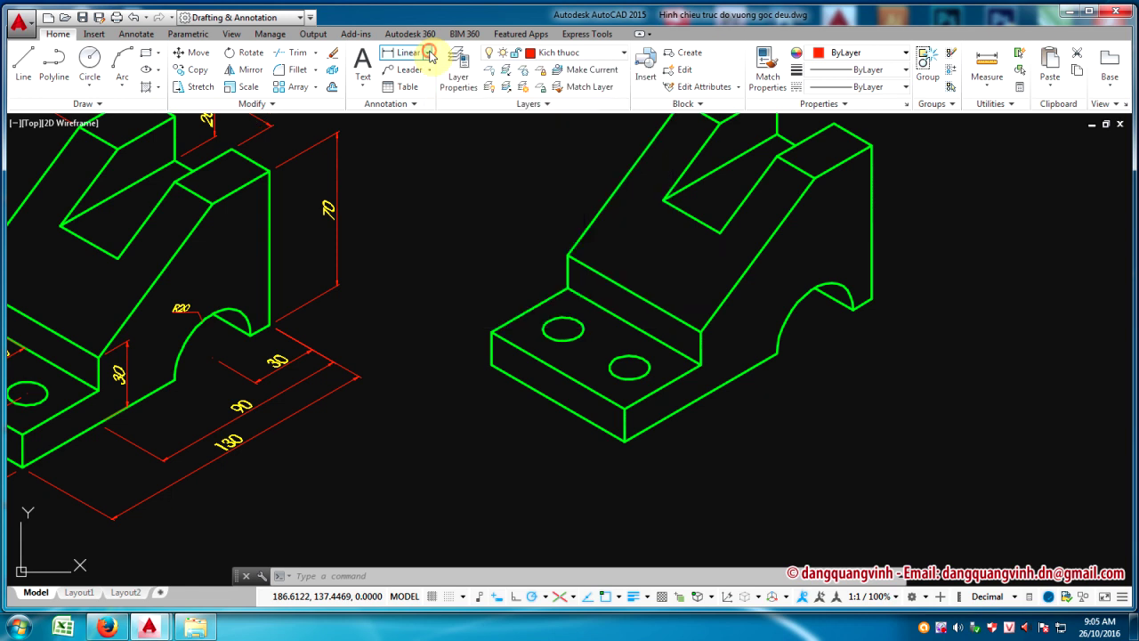
# Place an aligned 70 dimension below the copy's front bottom edge at 1:1 annotation scale
pyautogui.click(429, 53)
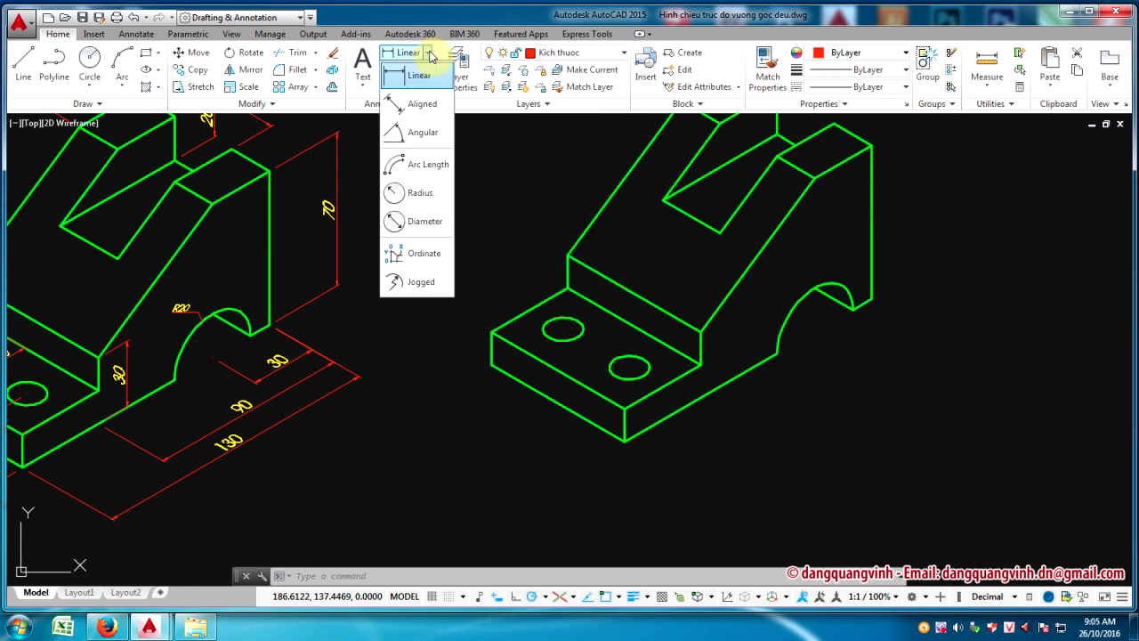
pyautogui.click(418, 105)
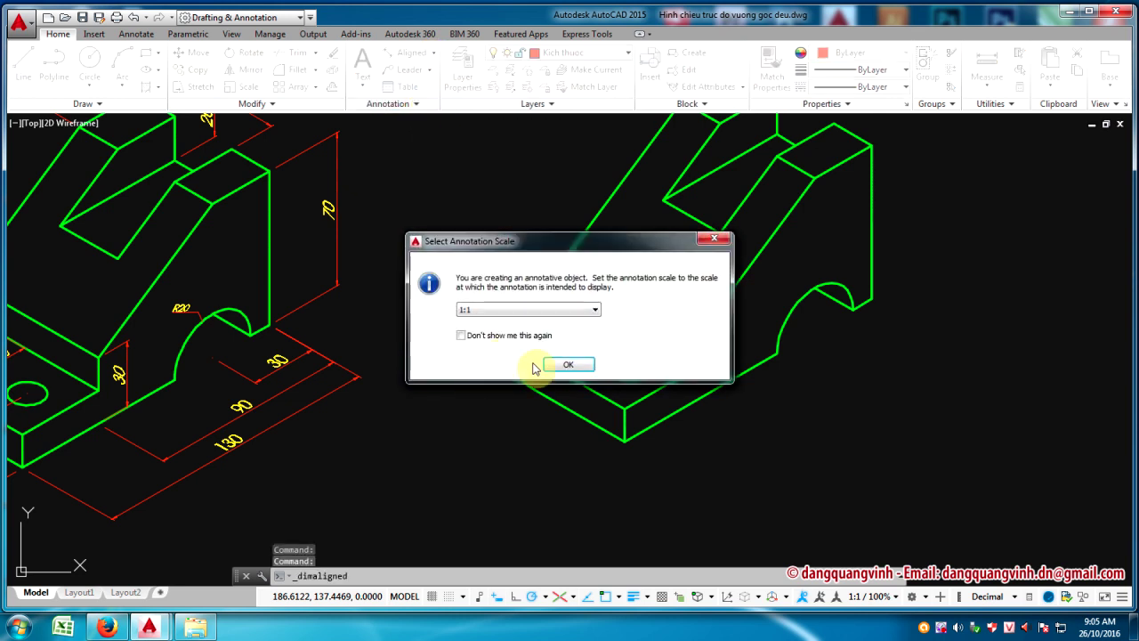
pyautogui.click(564, 363)
pyautogui.click(491, 364)
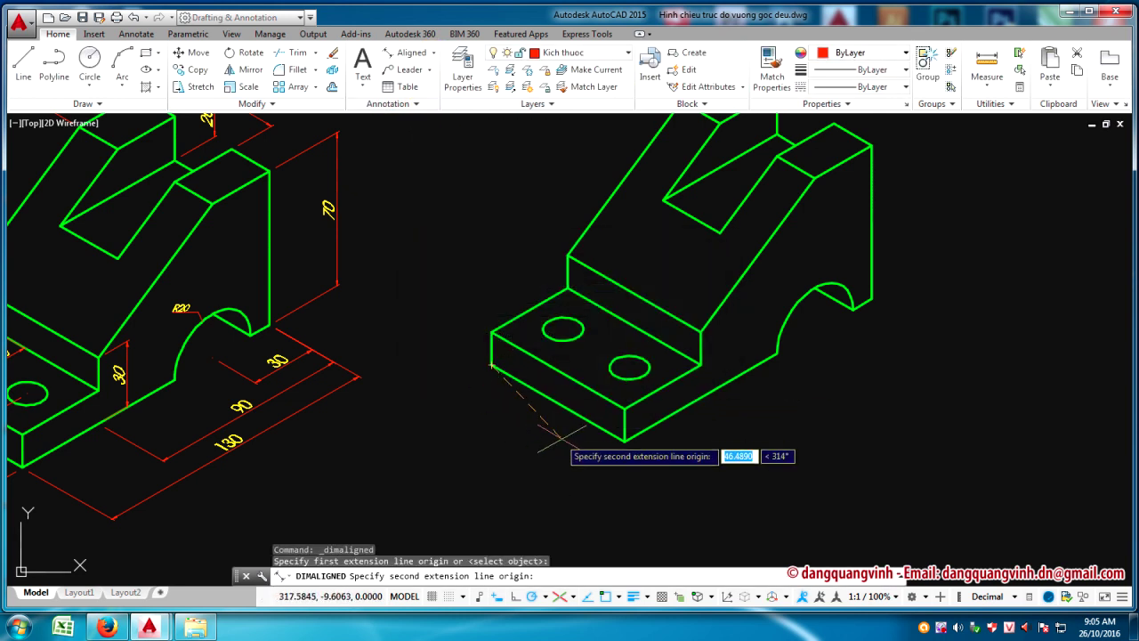
pyautogui.click(624, 441)
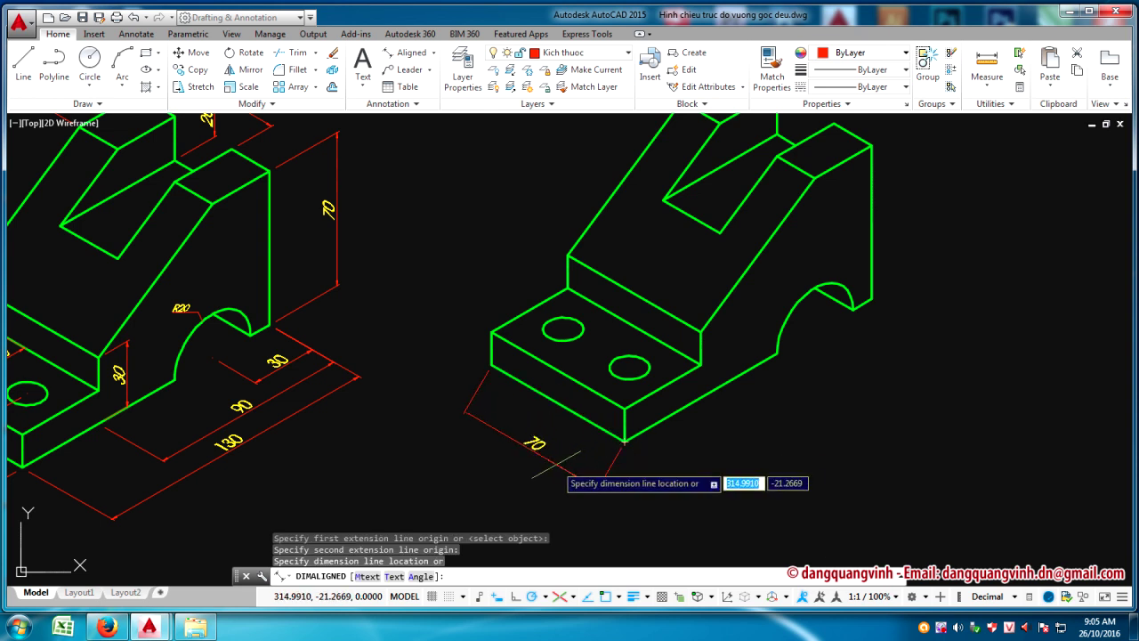
pyautogui.click(550, 465)
pyautogui.scroll(-1, 630, 382)
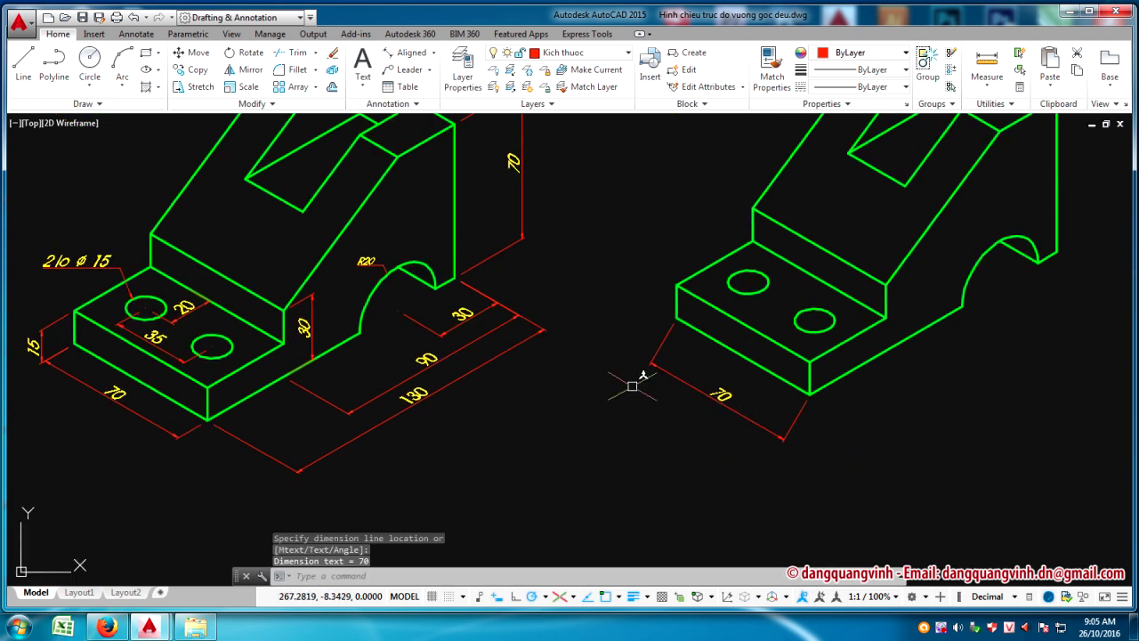
pyautogui.scroll(2, 656, 351)
pyautogui.scroll(-2, 653, 350)
pyautogui.scroll(2, 676, 338)
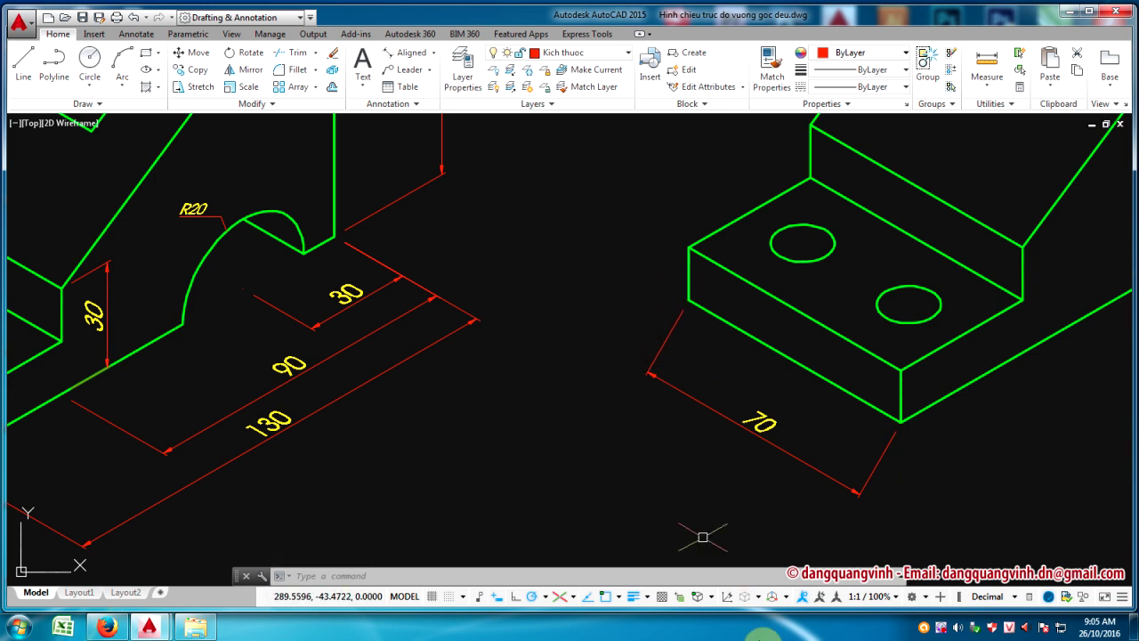
# Oblique the copy's 70 dimension to 30° with DIMEDIT Oblique
pyautogui.write('d')
pyautogui.press('Escape')
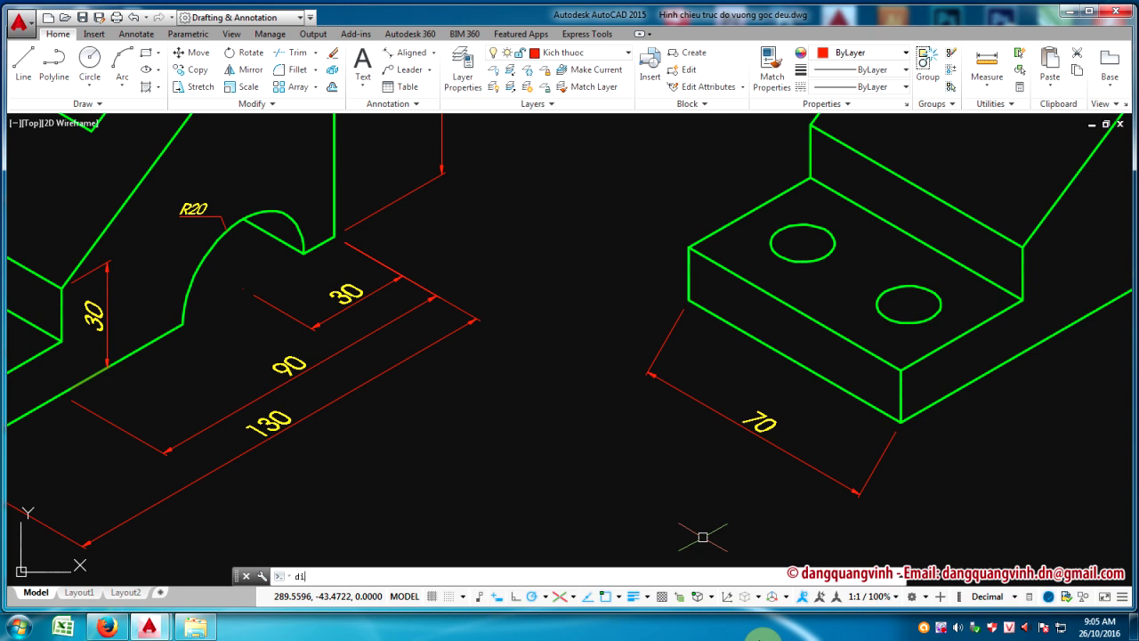
pyautogui.press('BackSpace')
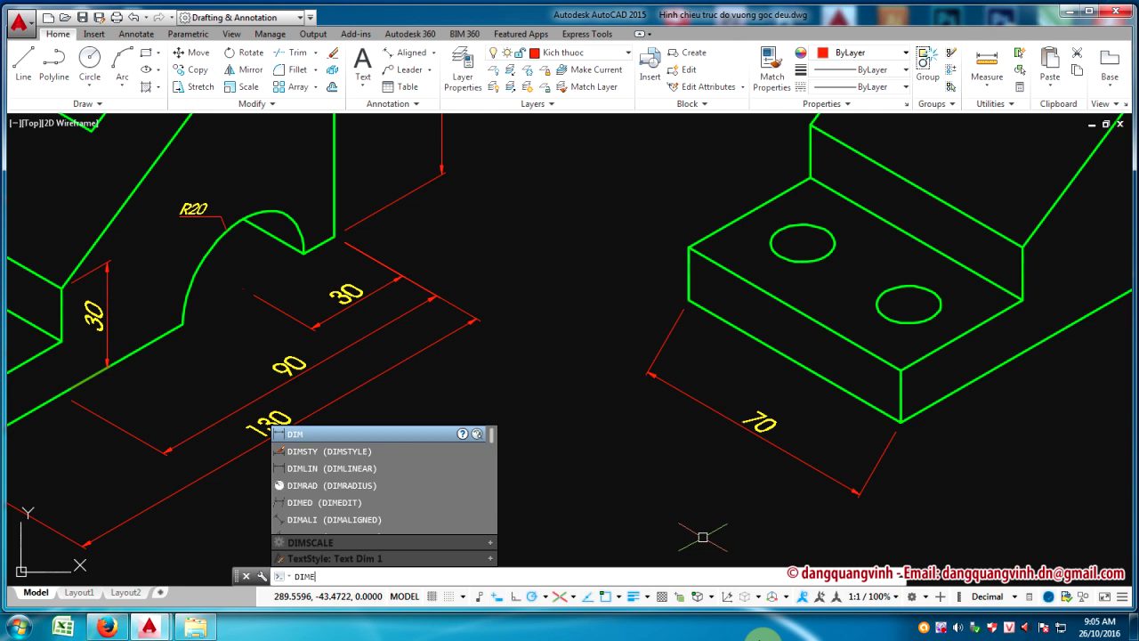
pyautogui.press('Return')
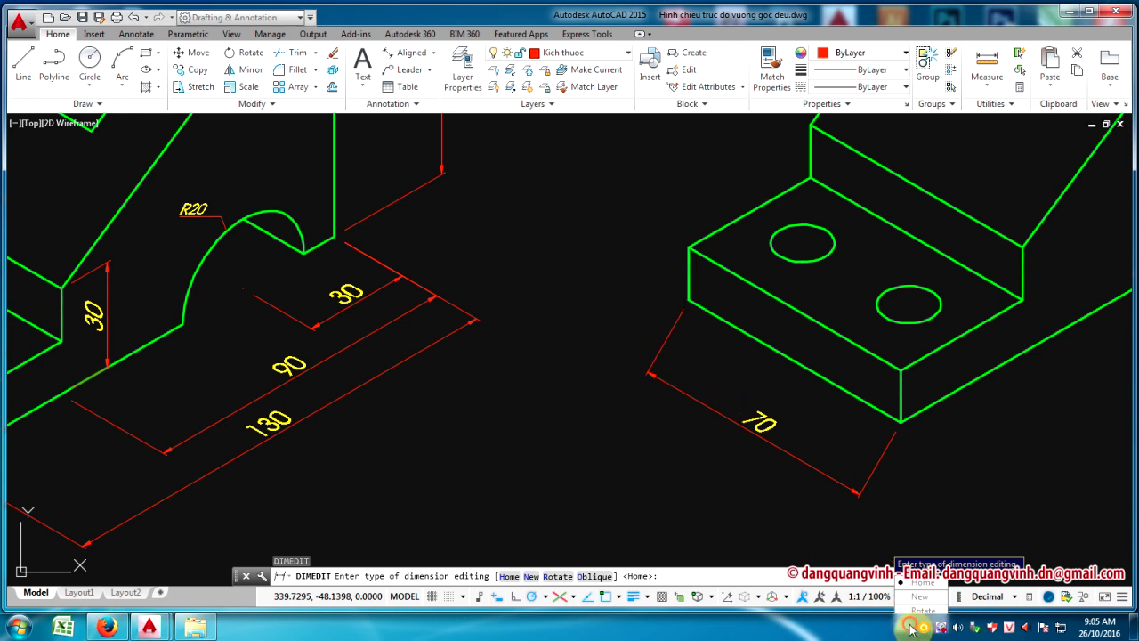
pyautogui.click(591, 575)
pyautogui.click(660, 347)
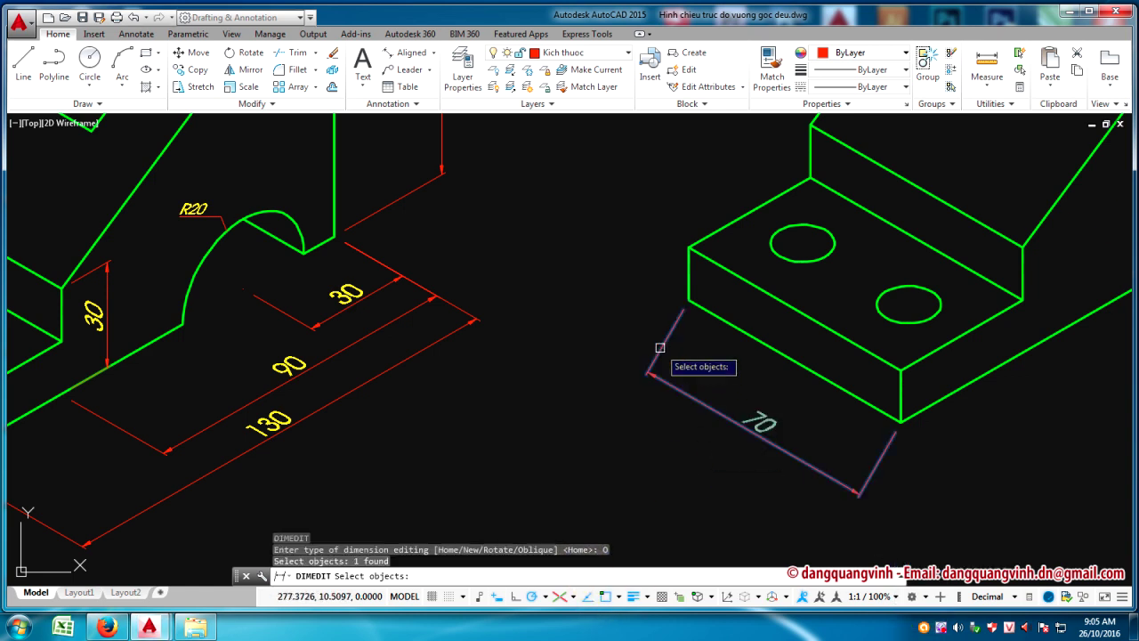
pyautogui.press('Return')
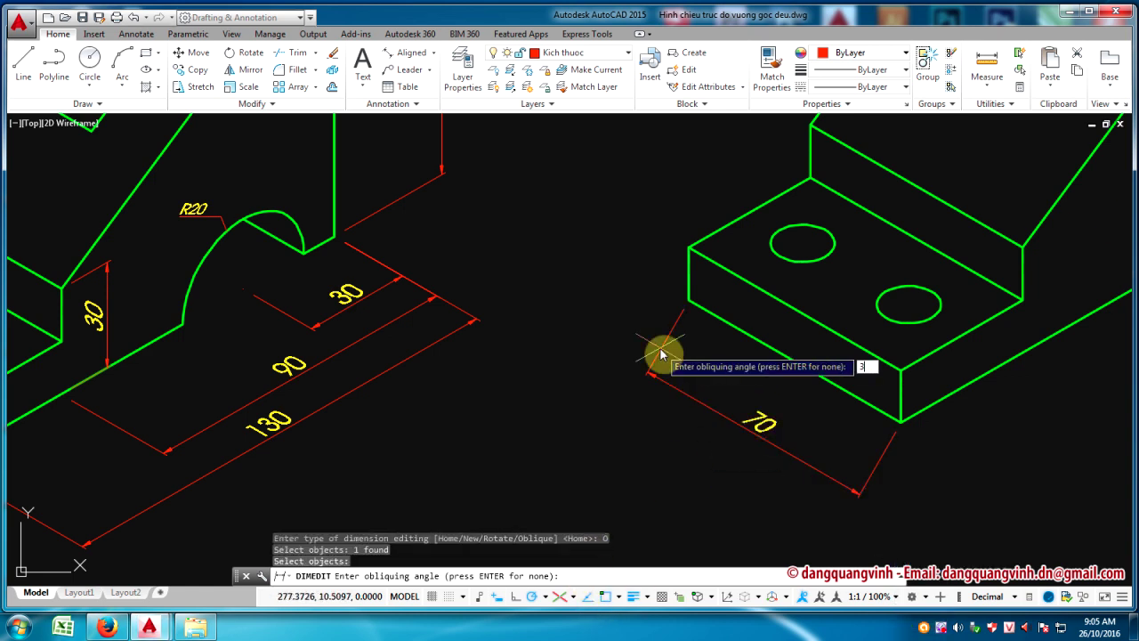
pyautogui.write('30')
pyautogui.press('Return')
pyautogui.scroll(-3, 659, 347)
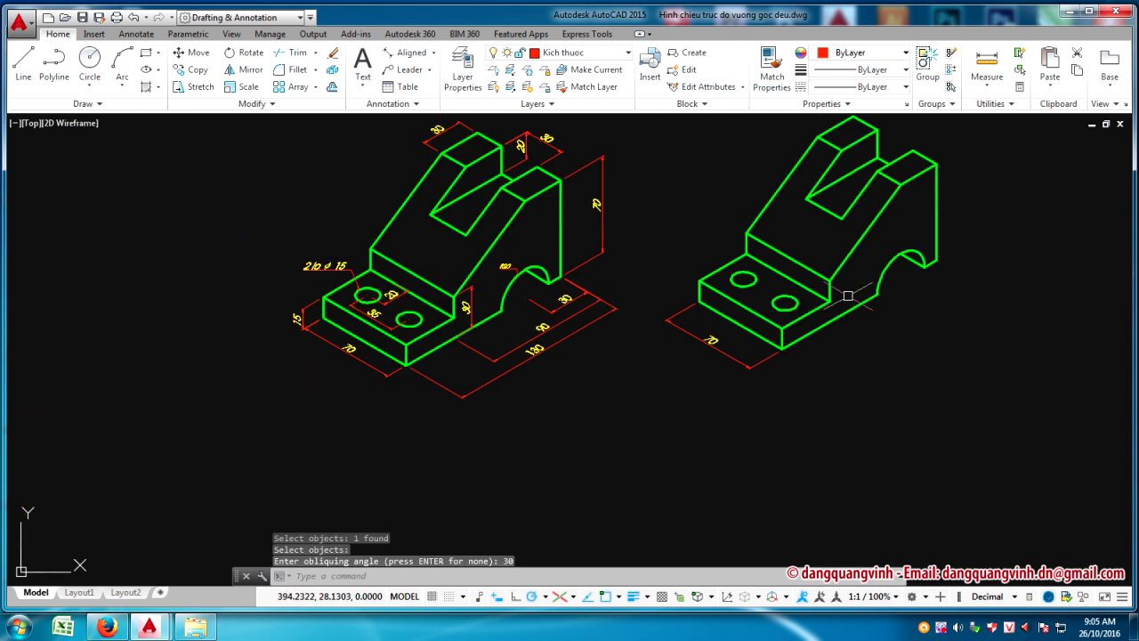
pyautogui.moveTo(848, 295)
pyautogui.mouseDown(button='middle')
pyautogui.moveTo(552, 287)
pyautogui.moveTo(378, 327)
pyautogui.mouseUp(button='middle')
pyautogui.scroll(2, 531, 287)
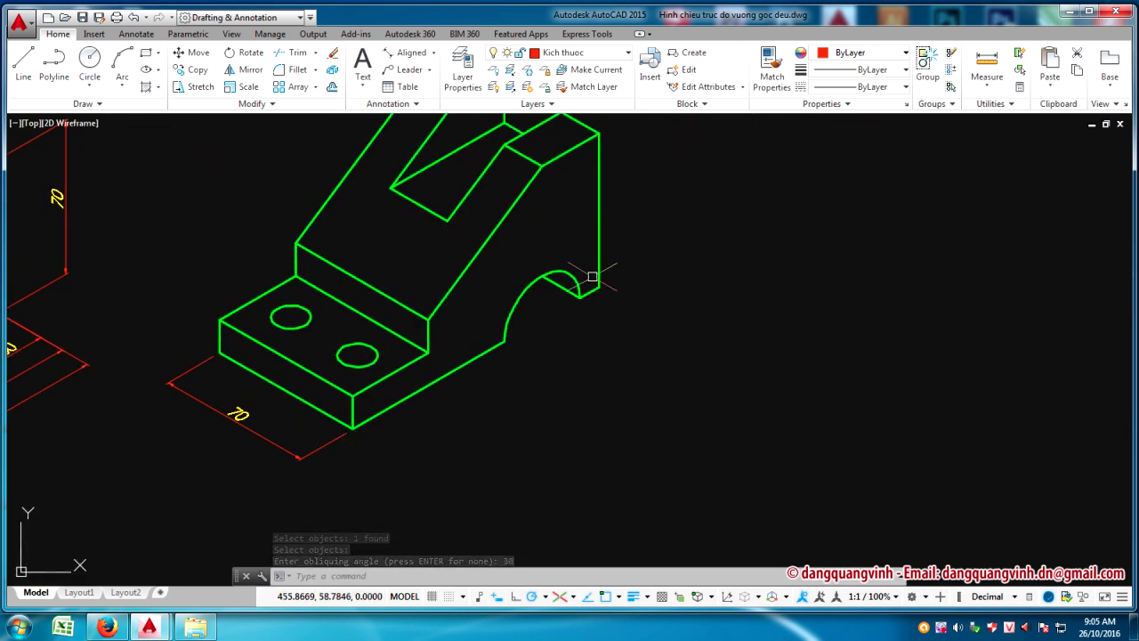
pyautogui.scroll(-3, 585, 320)
# Abandon a first aligned attempt and make Dim 2 the current dimension style
pyautogui.scroll(3, 549, 371)
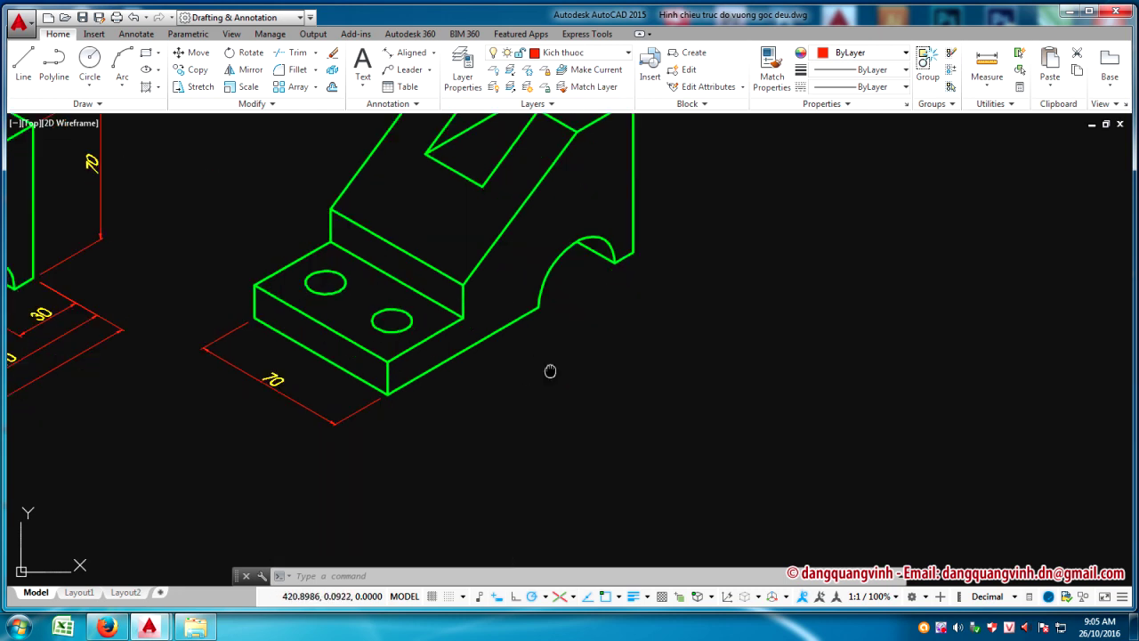
pyautogui.moveTo(548, 371); pyautogui.dragTo(534, 355, button='middle')
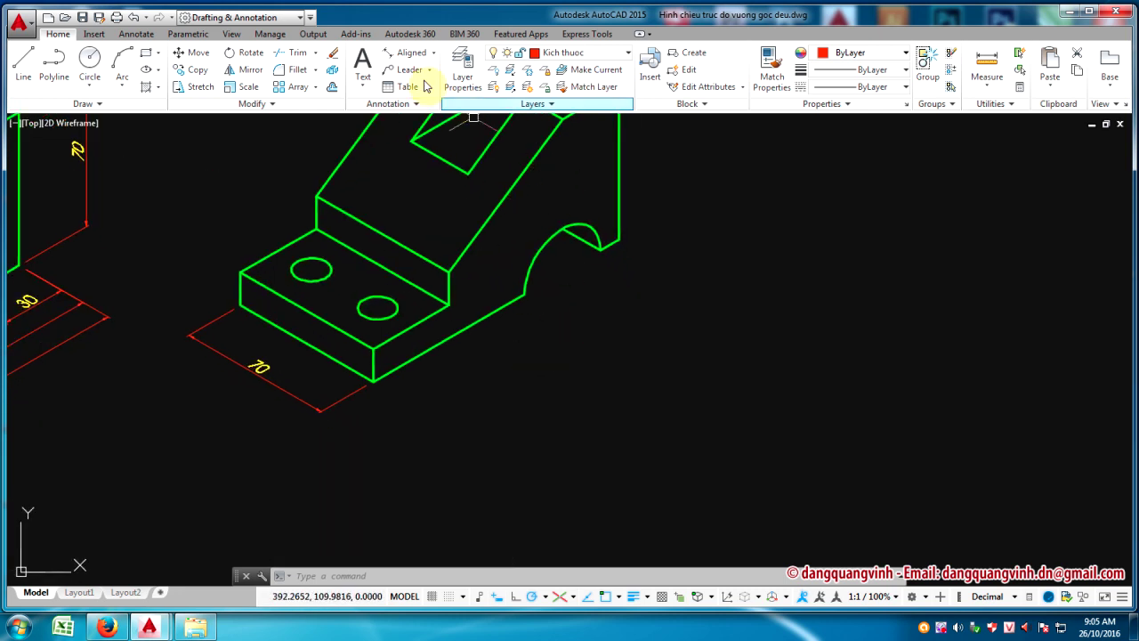
pyautogui.click(404, 52)
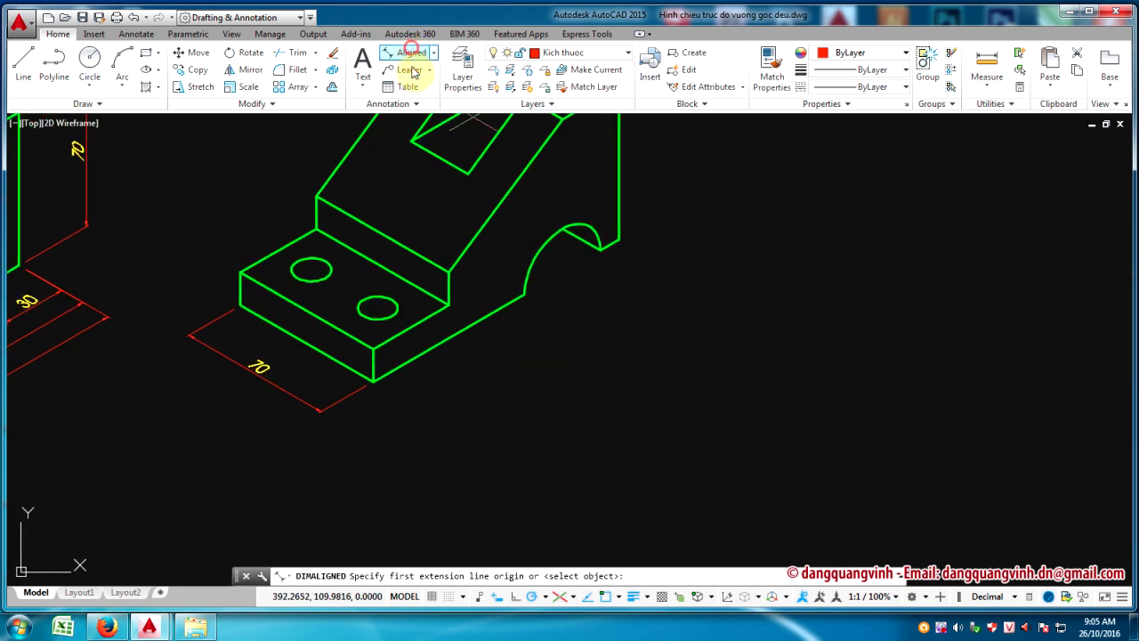
pyautogui.click(373, 381)
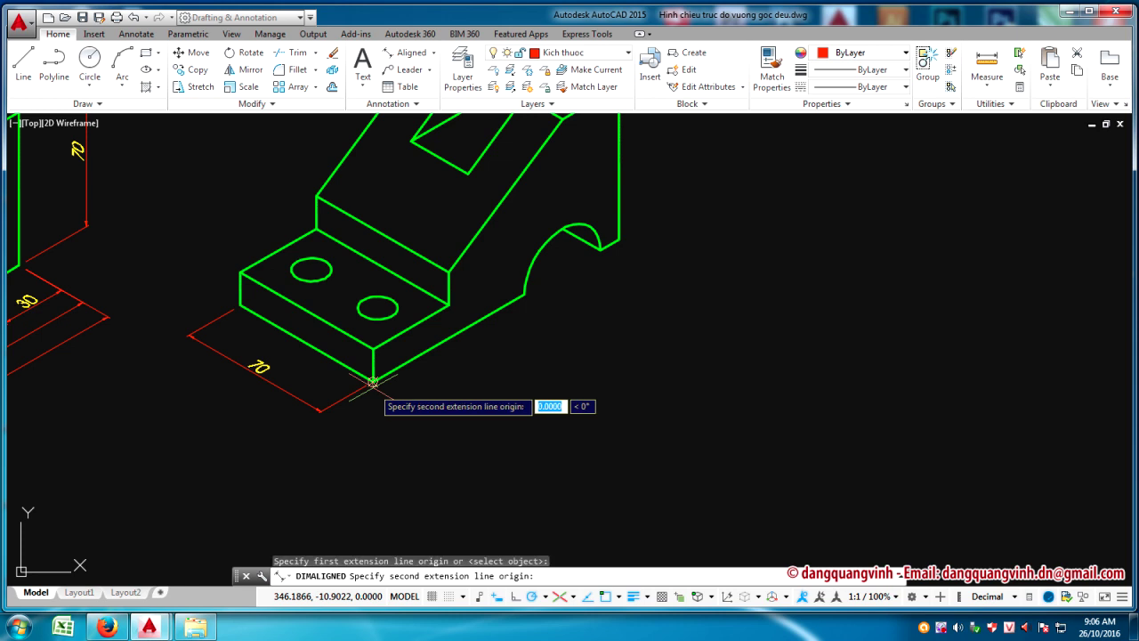
pyautogui.click(618, 242)
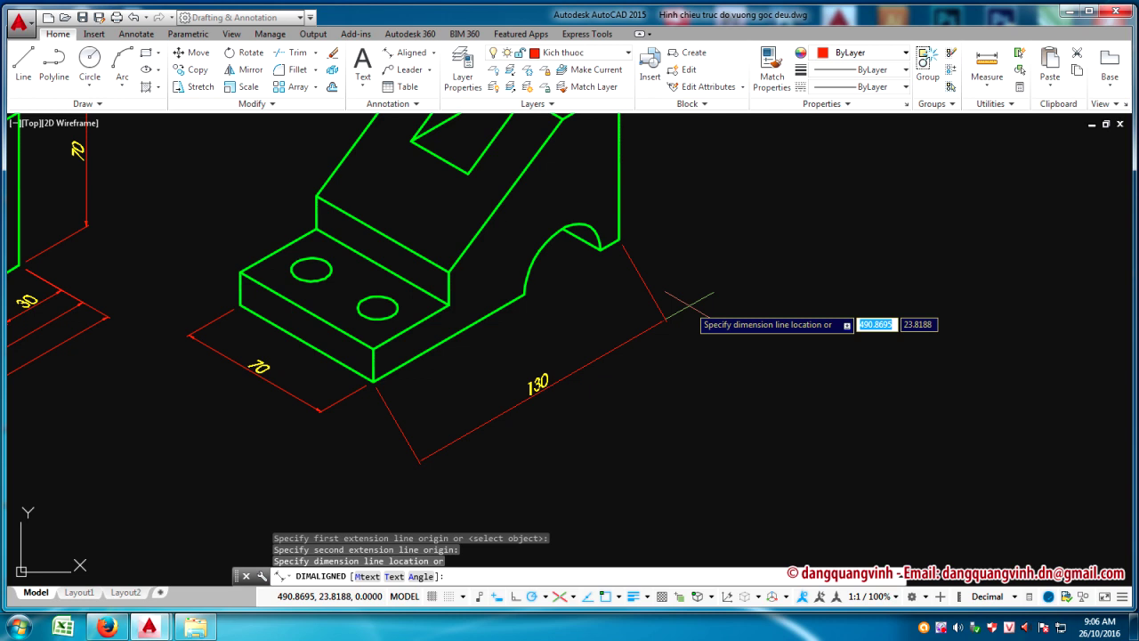
pyautogui.press('Escape')
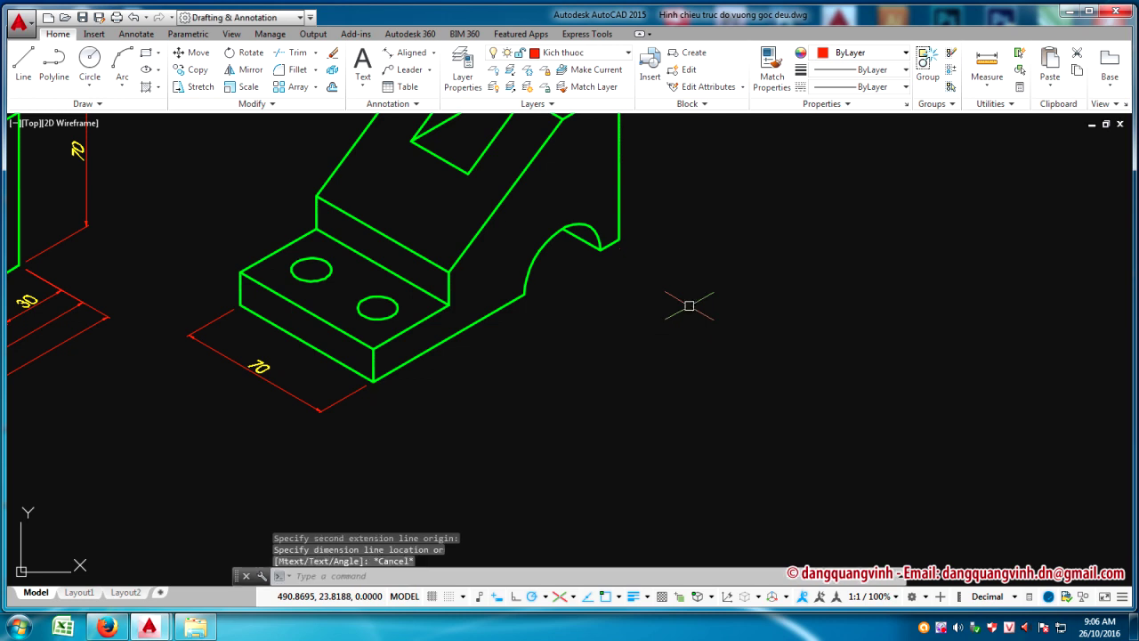
pyautogui.write('D')
pyautogui.press('Return')
pyautogui.click(421, 259)
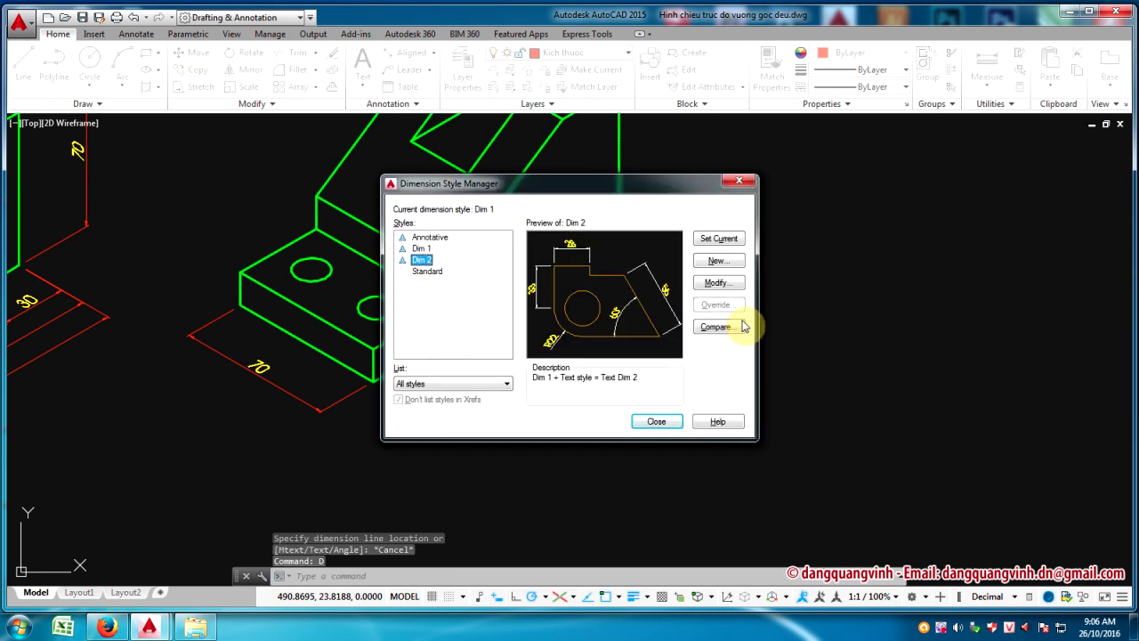
pyautogui.click(718, 238)
pyautogui.click(657, 422)
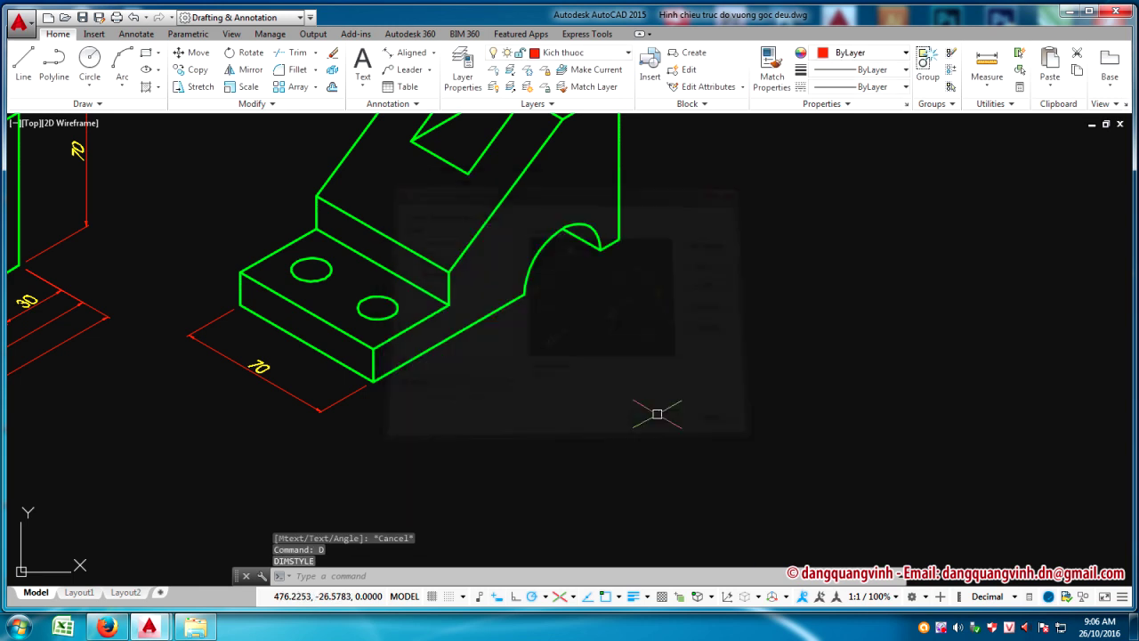
# Add an aligned 130 dimension along the copy's long lower edge
pyautogui.click(412, 55)
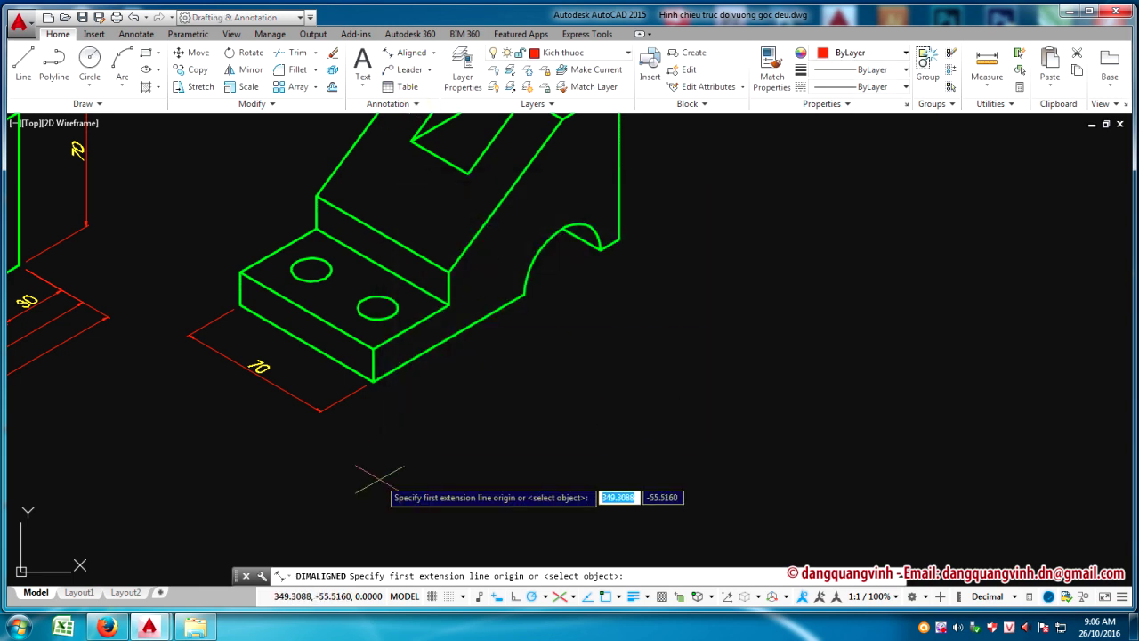
pyautogui.click(374, 381)
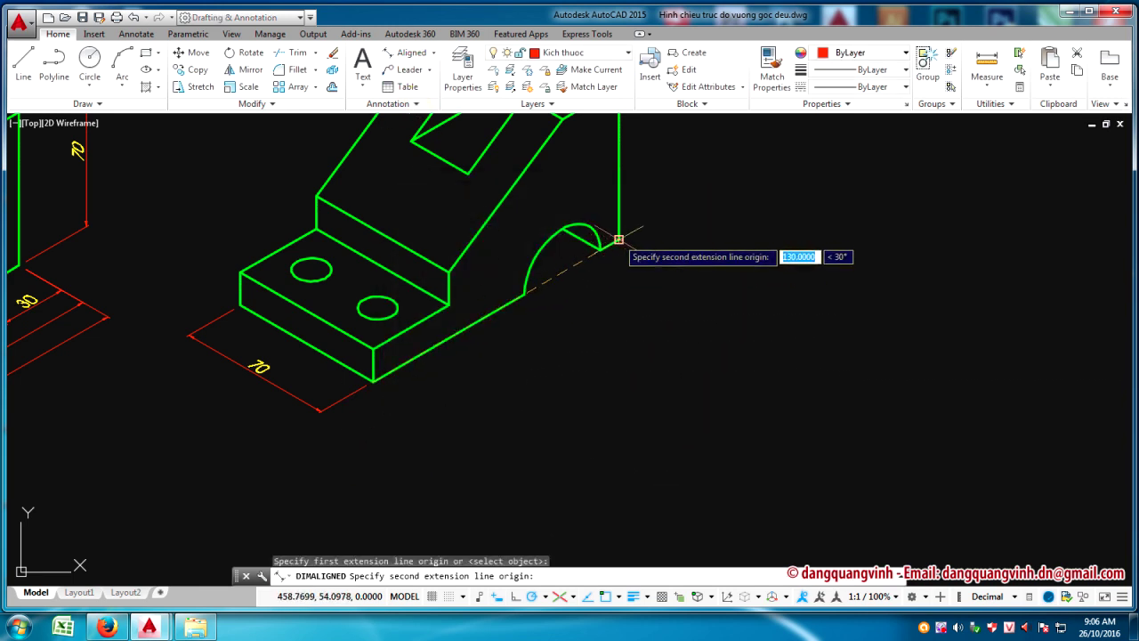
pyautogui.click(607, 245)
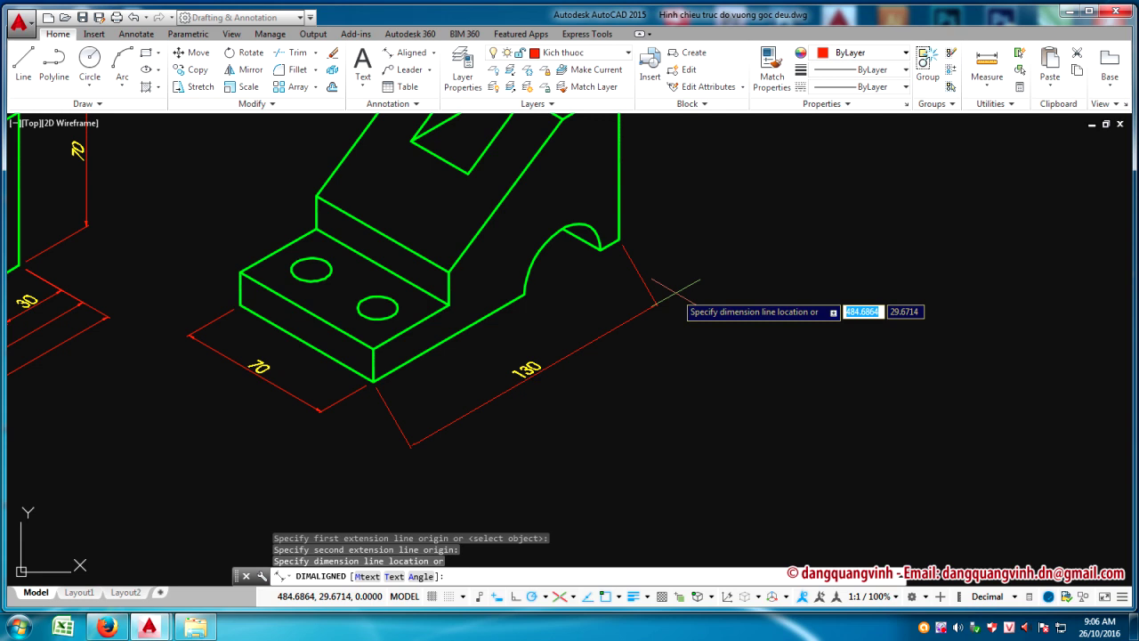
pyautogui.click(688, 304)
pyautogui.write('DIME')
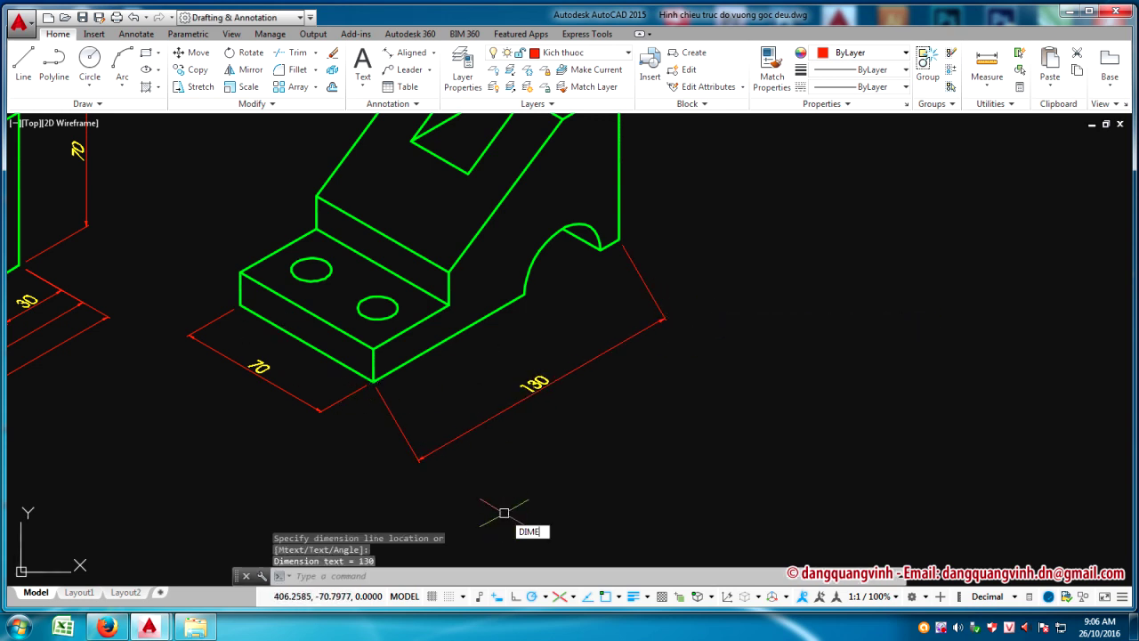
# Oblique the 130 dimension to -30° with DIMEDIT Oblique
pyautogui.write('DIT')
pyautogui.press('Return')
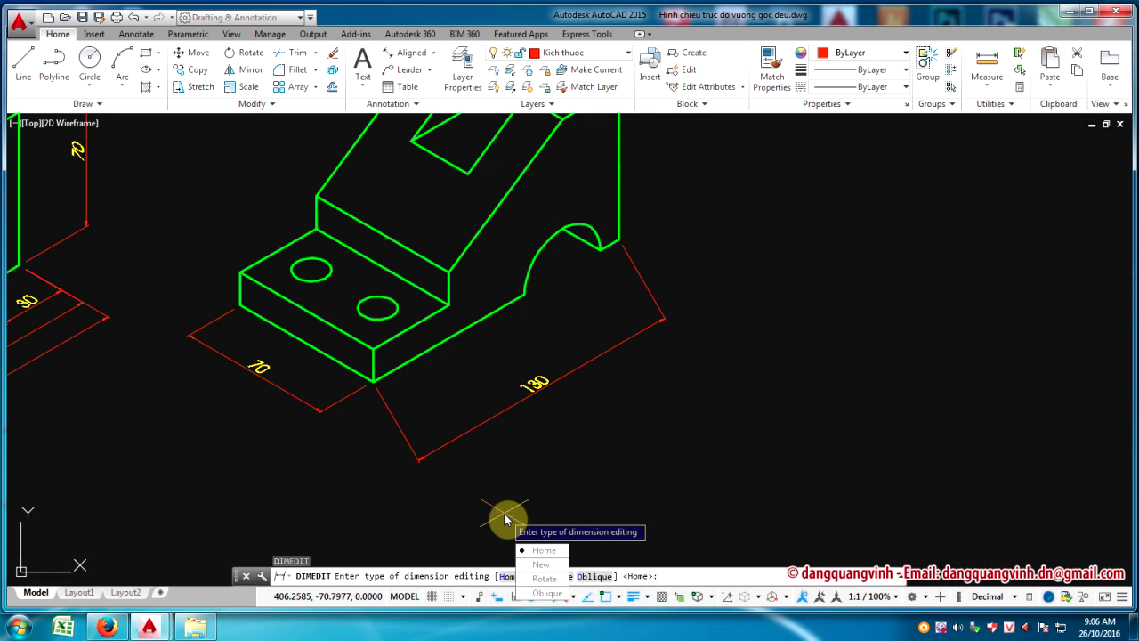
pyautogui.click(545, 593)
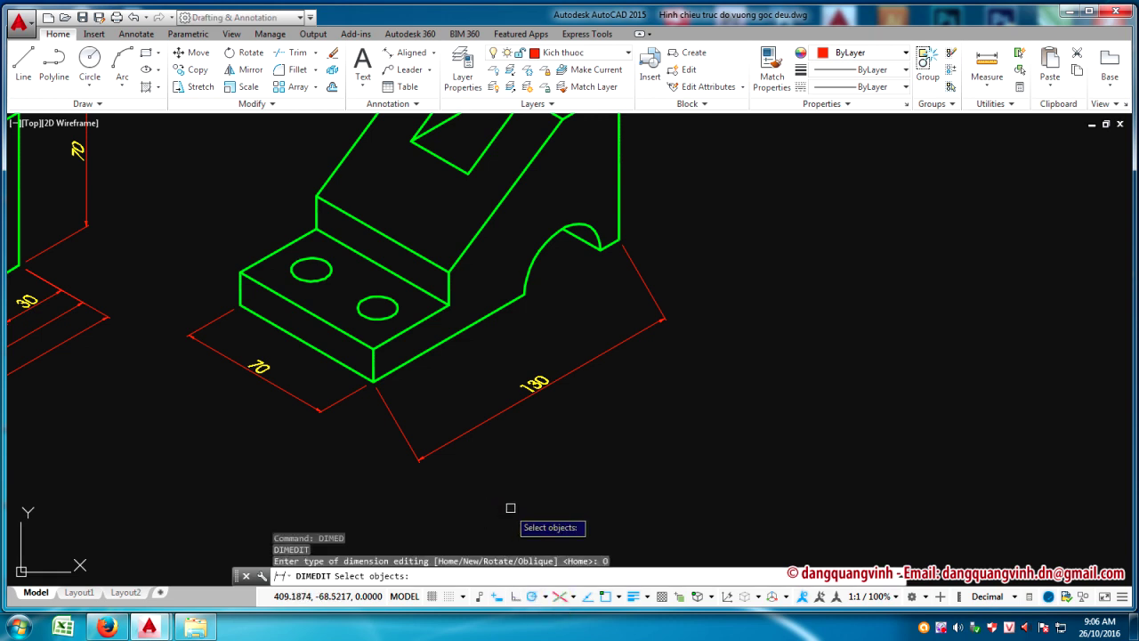
pyautogui.click(646, 283)
pyautogui.press('Return')
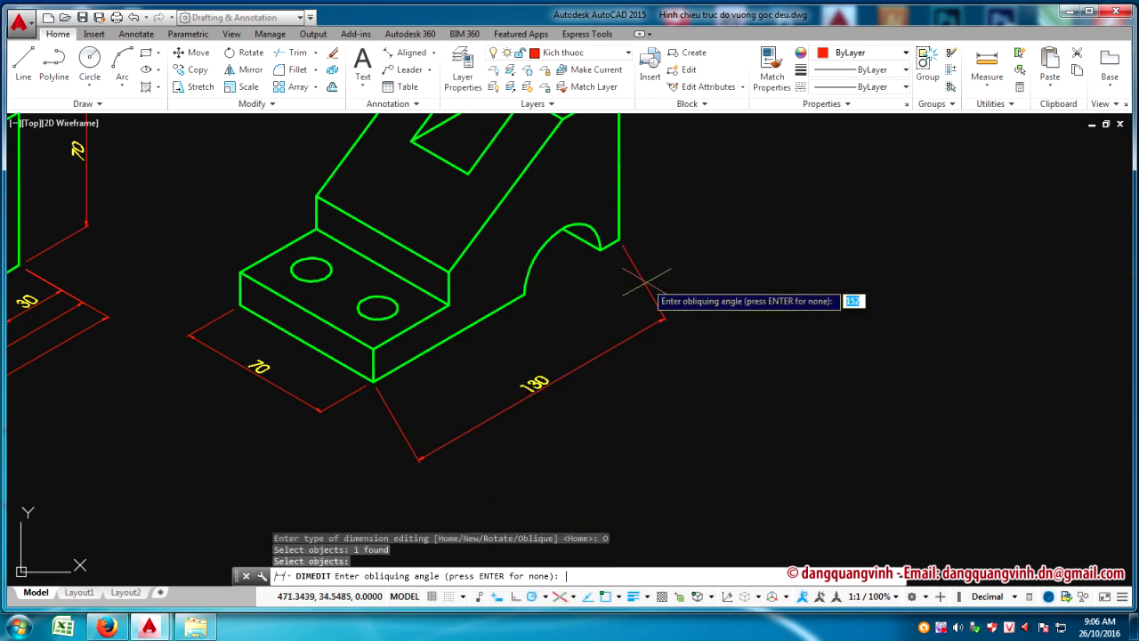
pyautogui.write('-30')
pyautogui.press('Return')
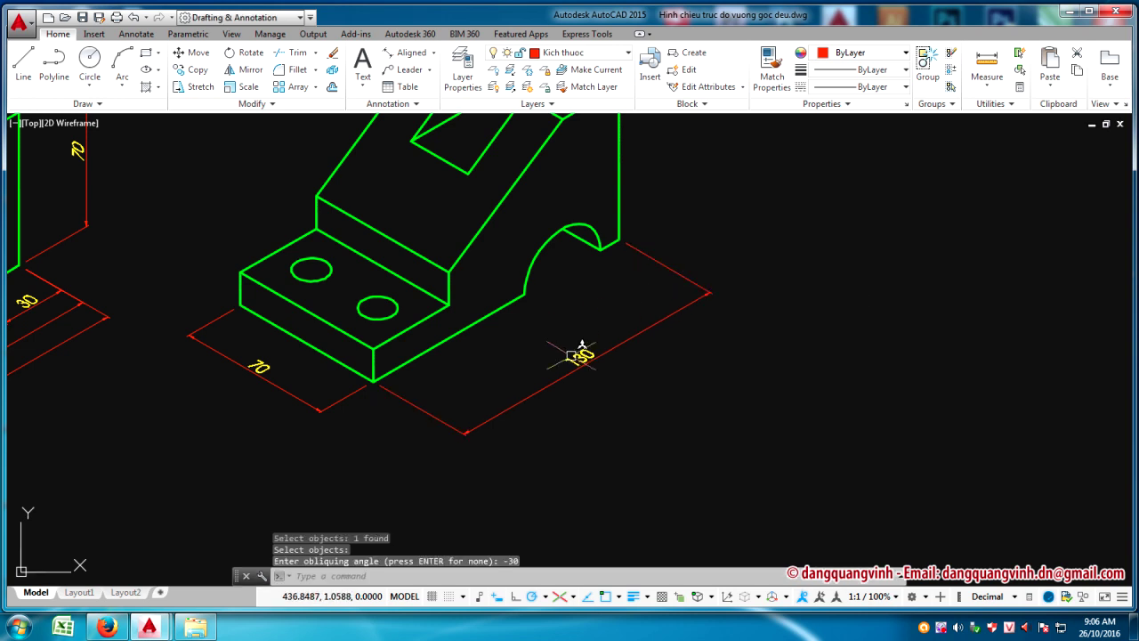
pyautogui.scroll(2, 533, 321)
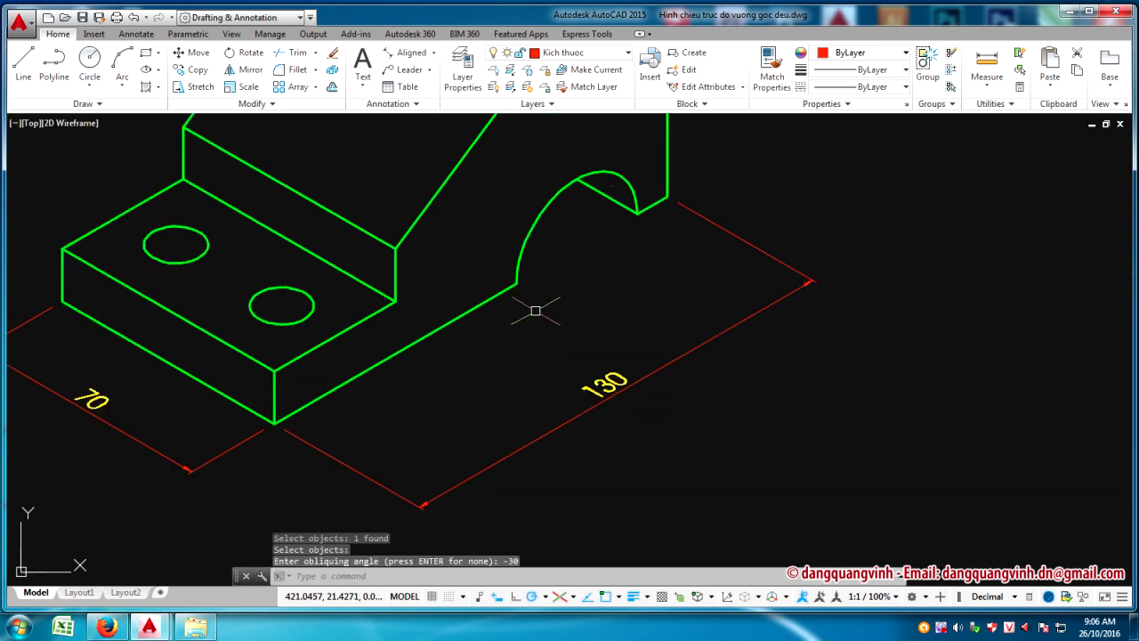
# Add a 90 aligned dimension from the corner right of the arch, placed inside the 130
pyautogui.click(406, 52)
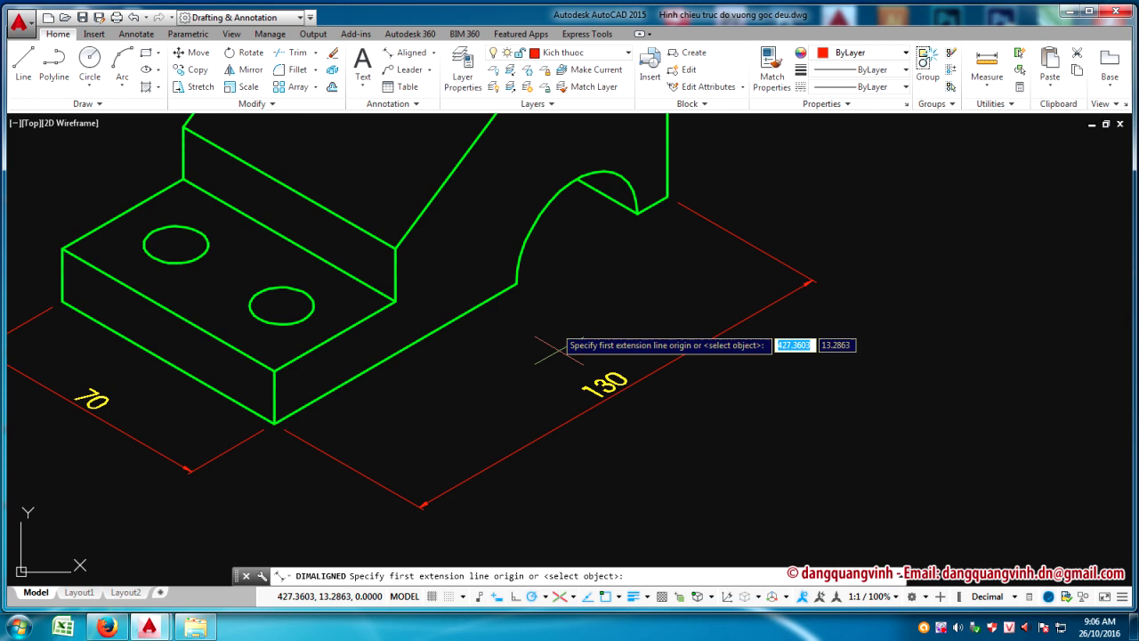
pyautogui.click(667, 194)
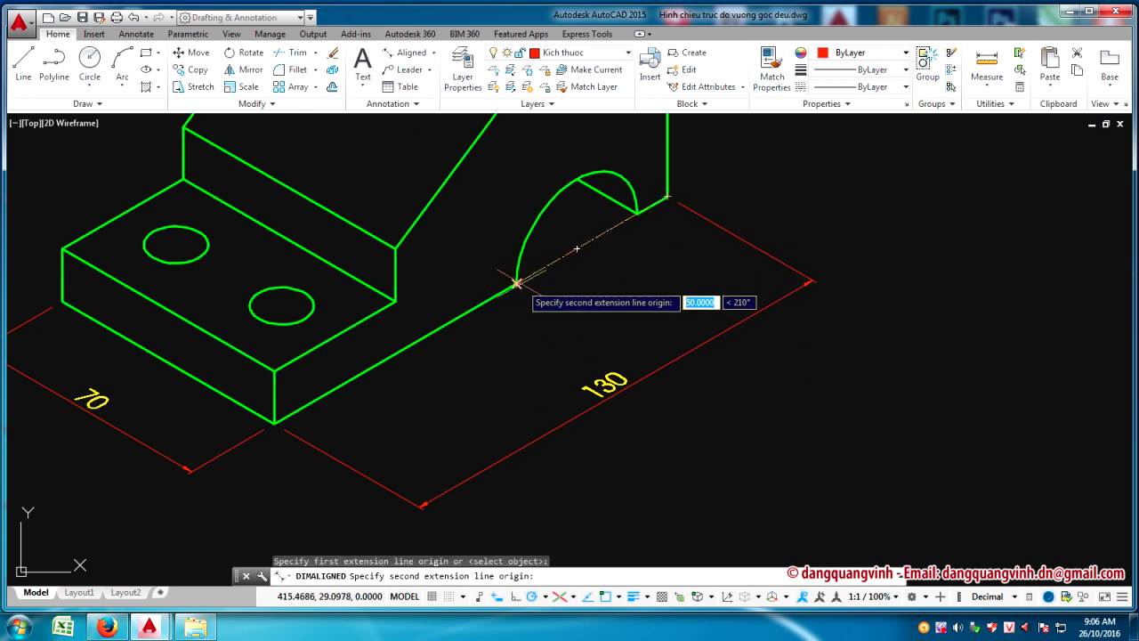
pyautogui.scroll(-4, 516, 283)
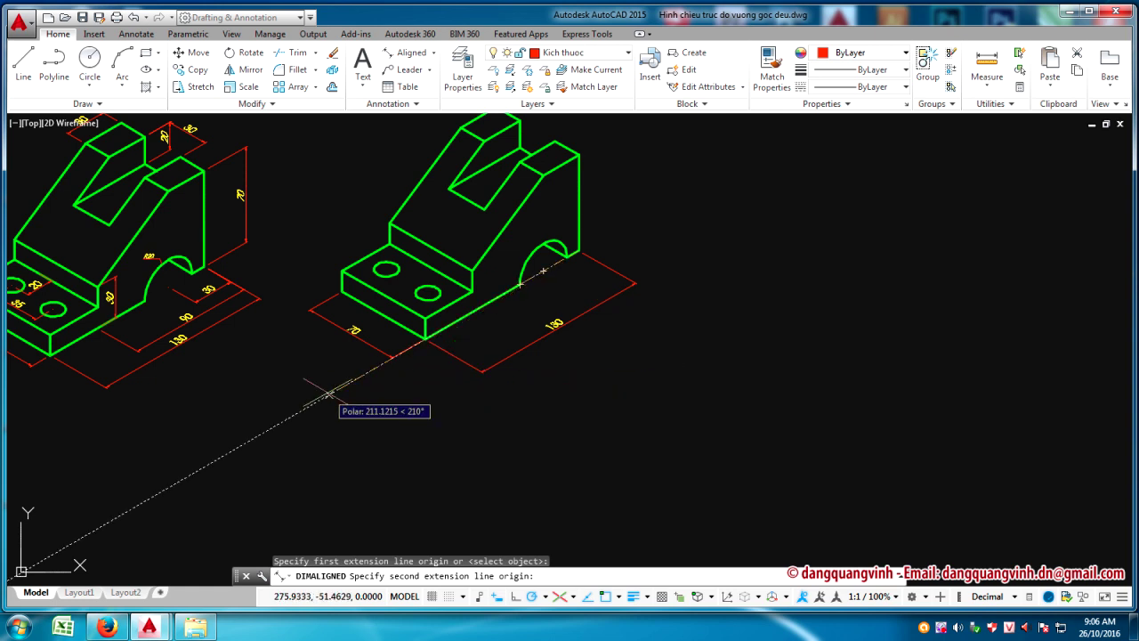
pyautogui.write('90')
pyautogui.press('Return')
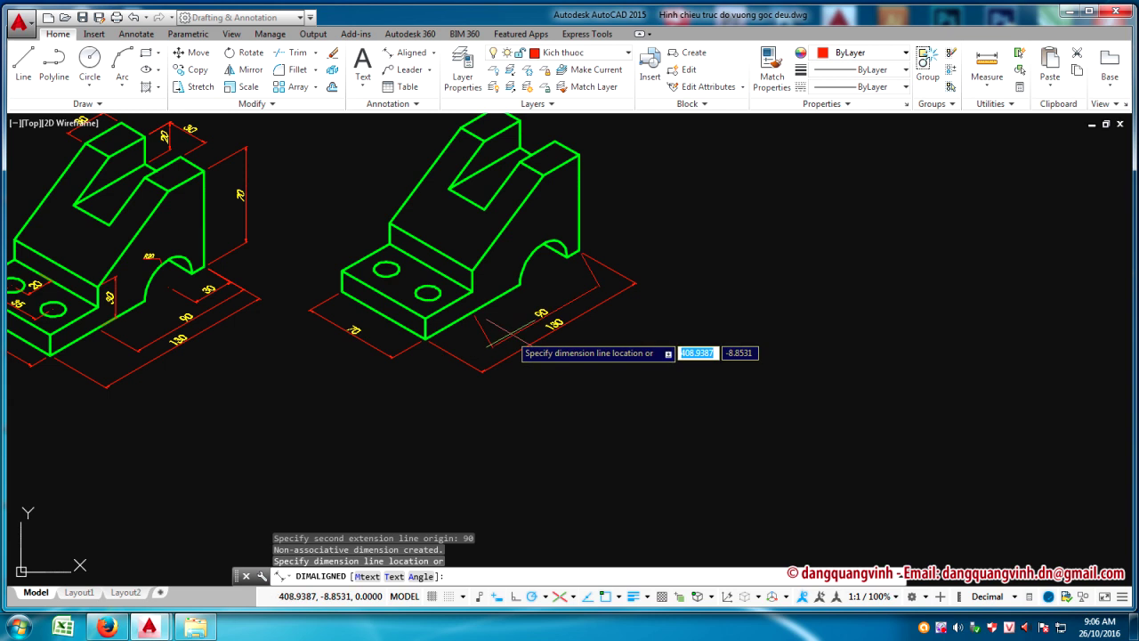
pyautogui.scroll(2, 525, 334)
pyautogui.scroll(2, 534, 324)
pyautogui.click(537, 322)
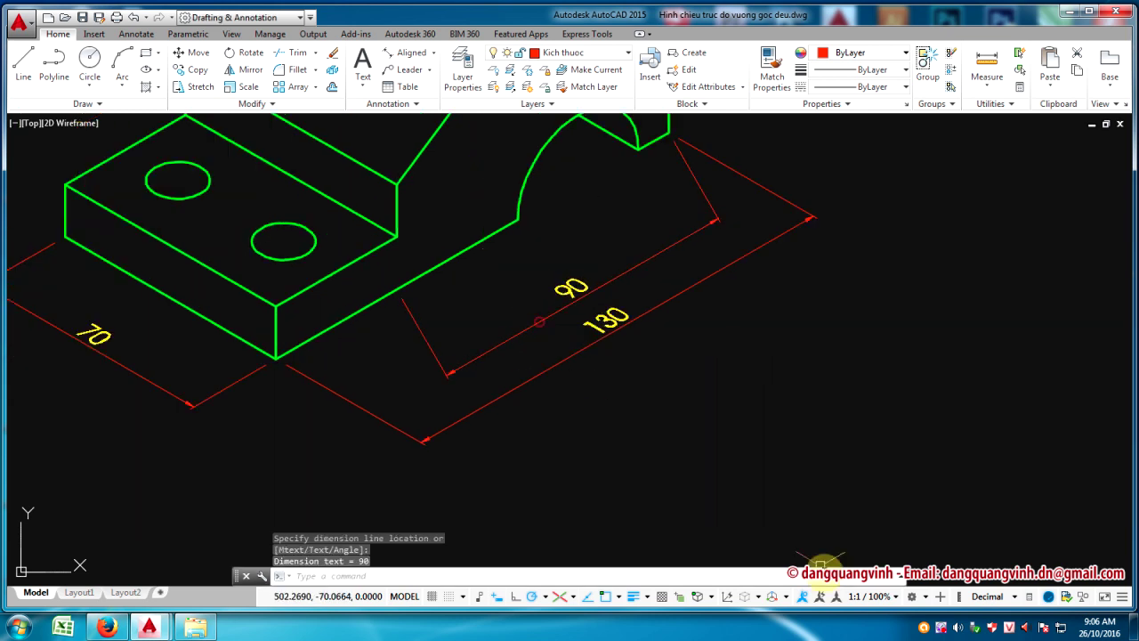
pyautogui.click(779, 573)
pyautogui.write('DIME')
# Oblique the 90 dimension to -30° with DIMEDIT
pyautogui.press('Return')
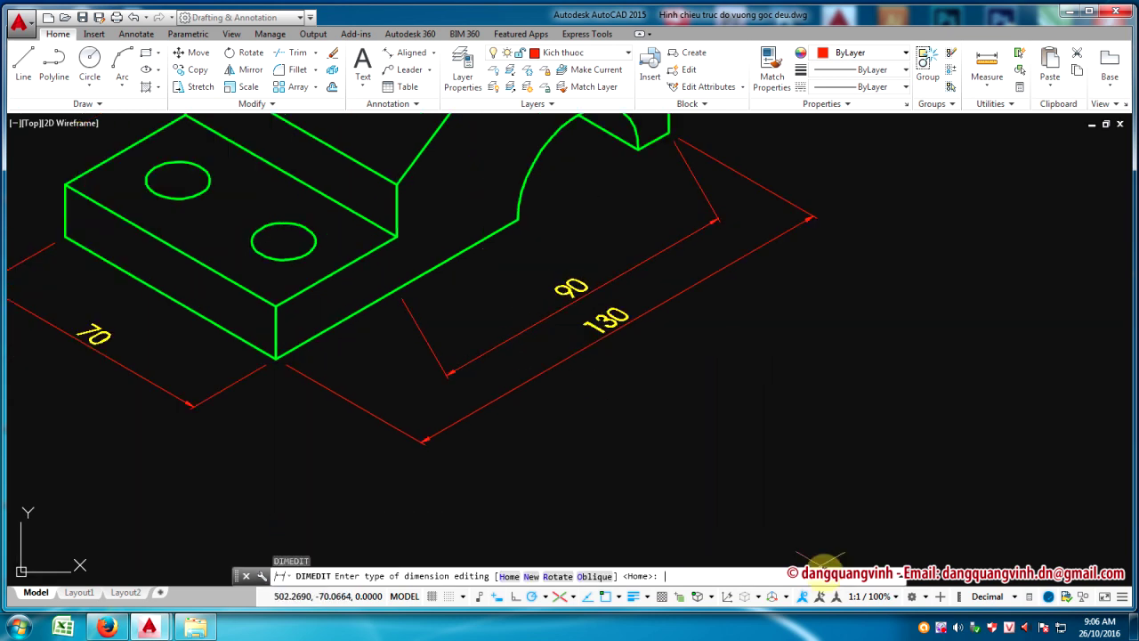
pyautogui.click(595, 576)
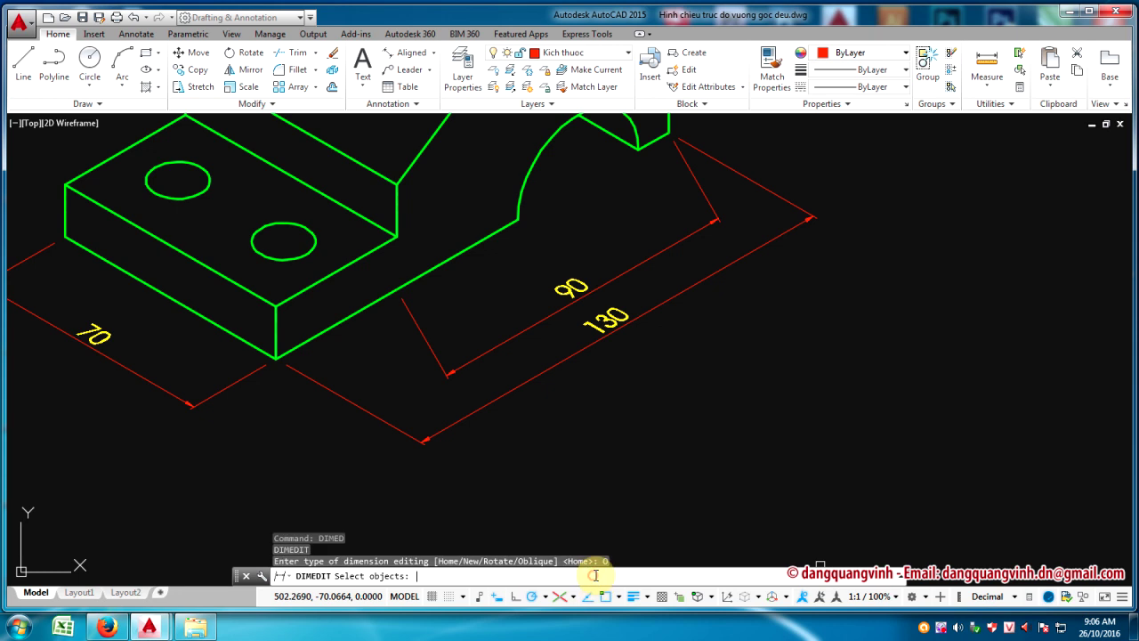
pyautogui.click(419, 335)
pyautogui.press('Return')
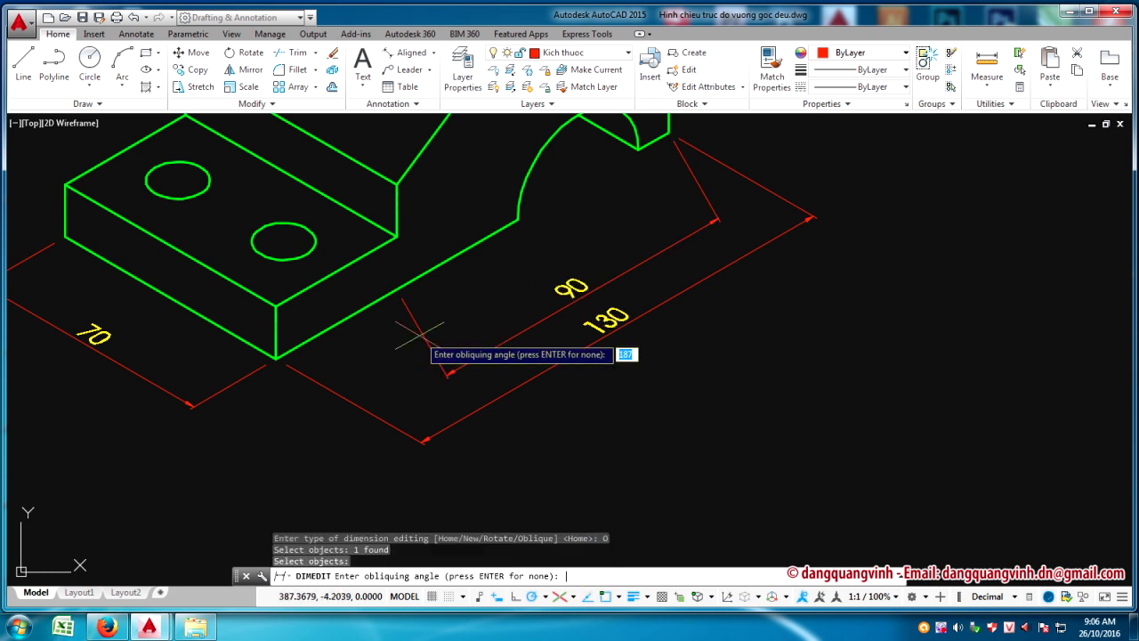
pyautogui.write('-30')
pyautogui.press('Return')
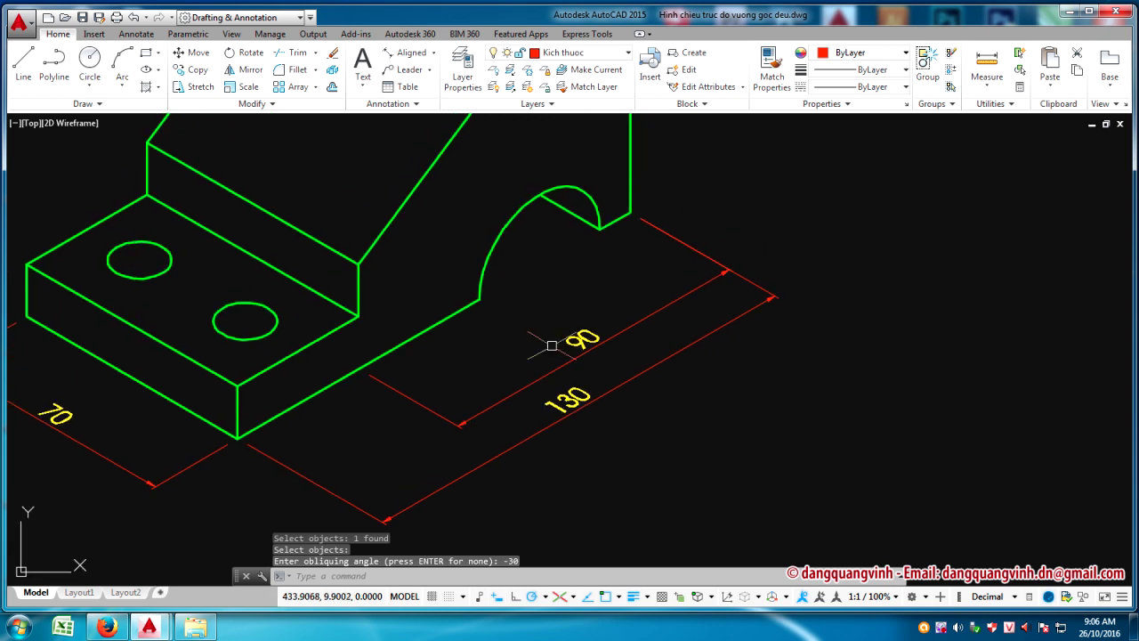
# Add a 30 aligned dimension along the arch's end edge, placed above the 90
pyautogui.click(407, 52)
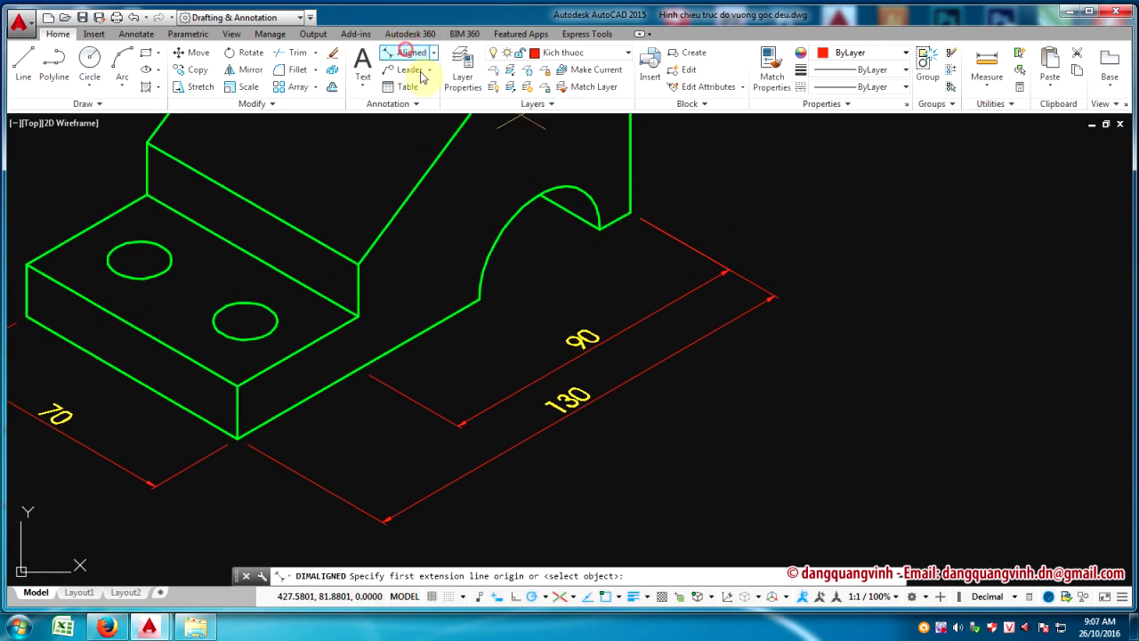
pyautogui.click(629, 212)
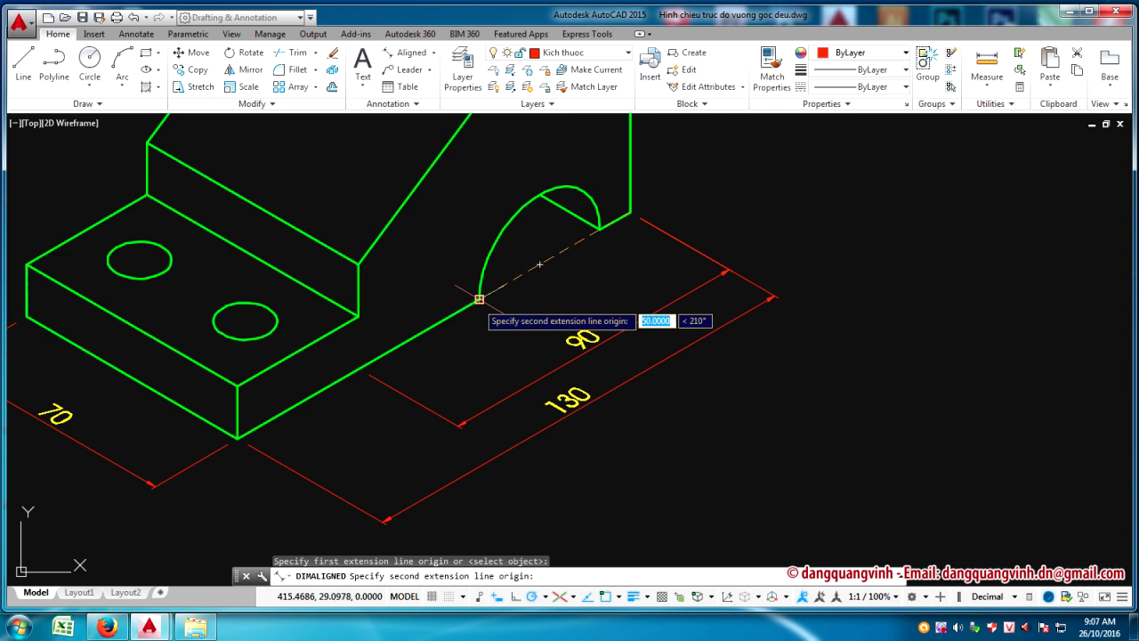
pyautogui.scroll(-3, 478, 299)
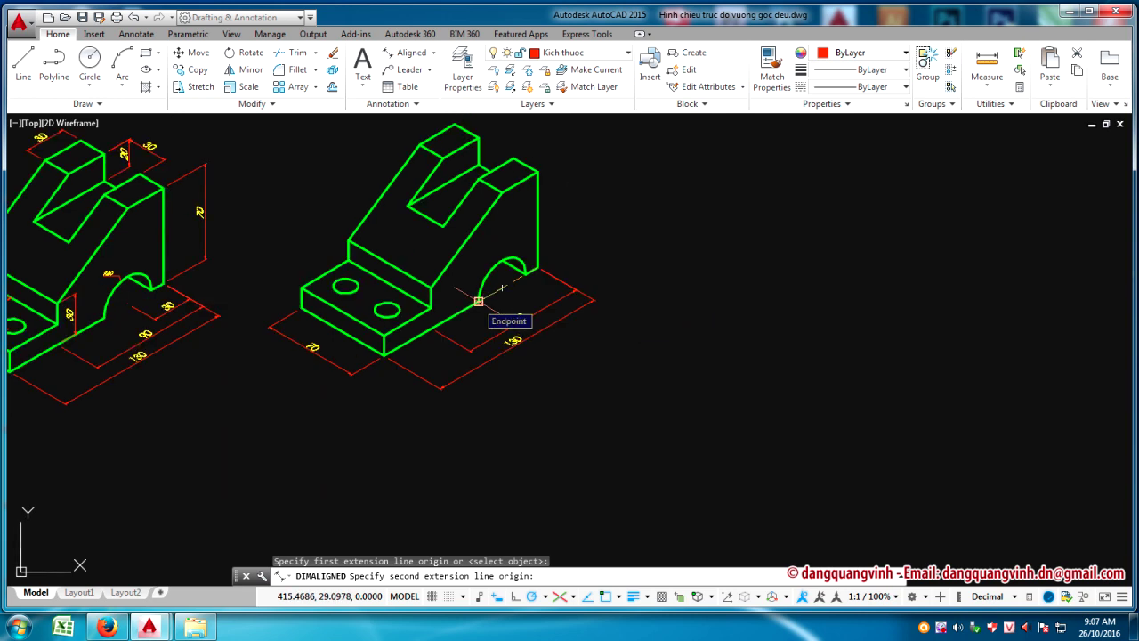
pyautogui.scroll(3, 478, 300)
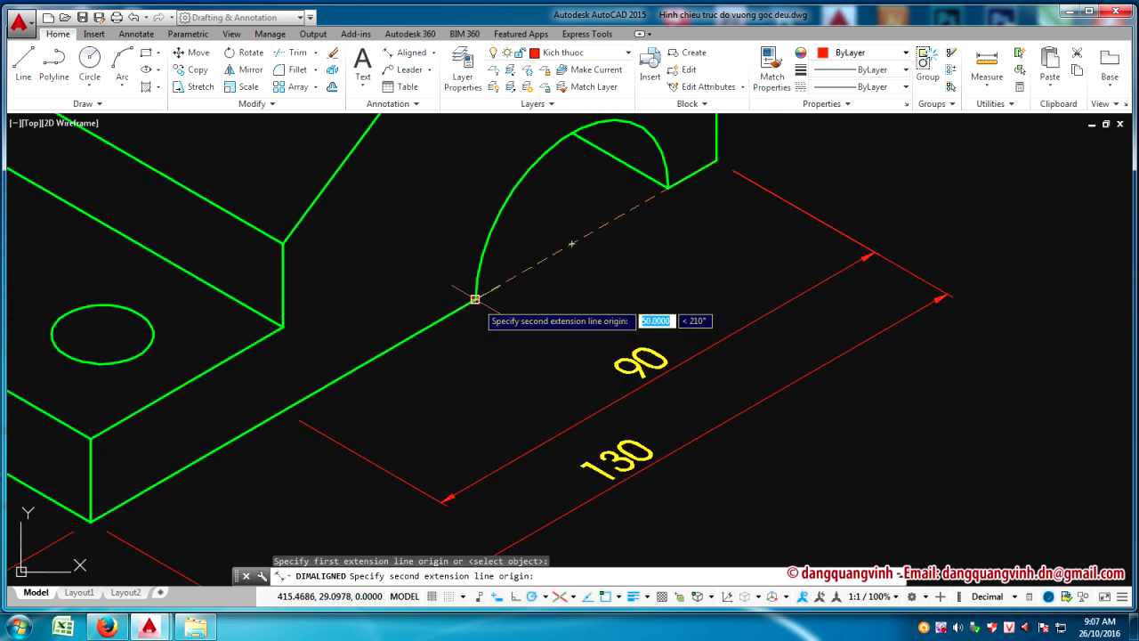
pyautogui.click(567, 244)
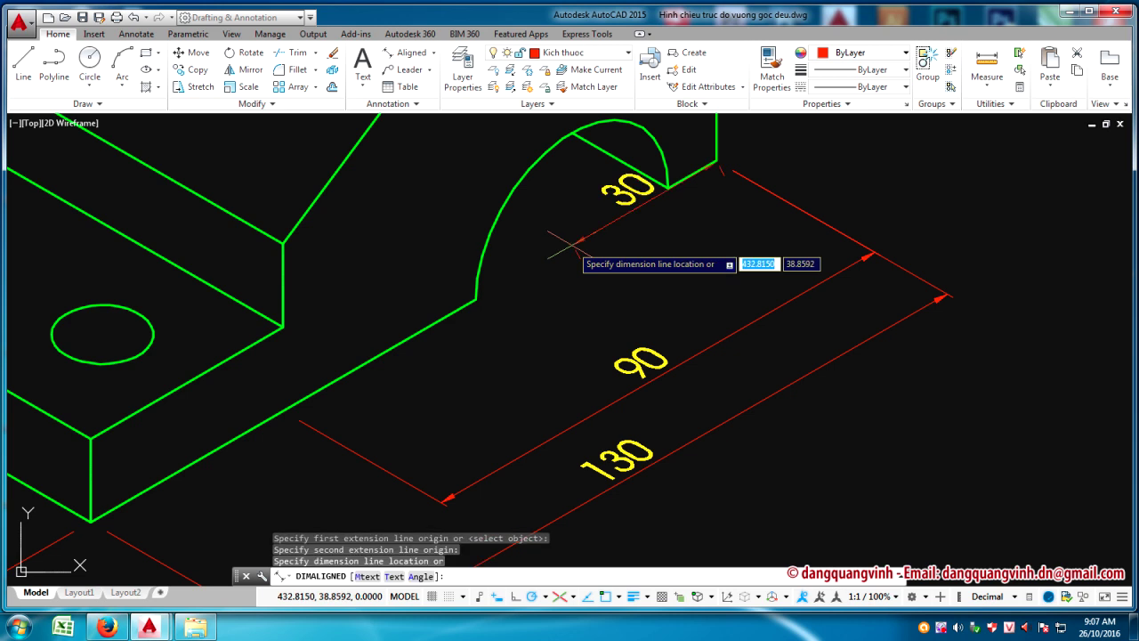
pyautogui.click(658, 290)
pyautogui.write('DIMED')
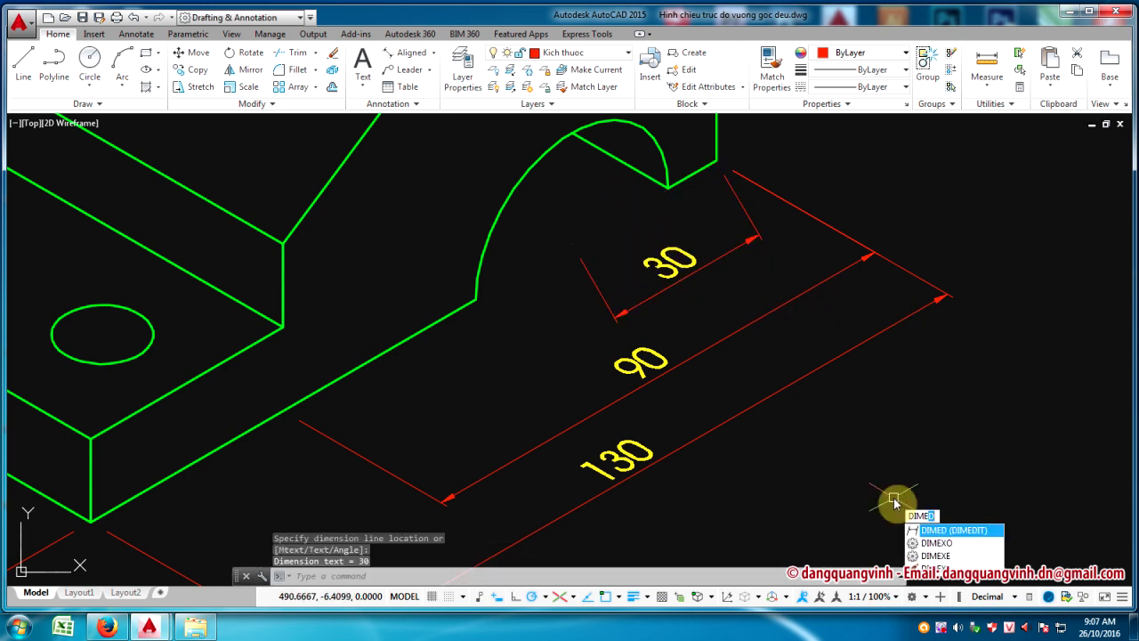
# Oblique the 30 dimension to -30° with DIMEDIT, then check both parts
pyautogui.press('Return')
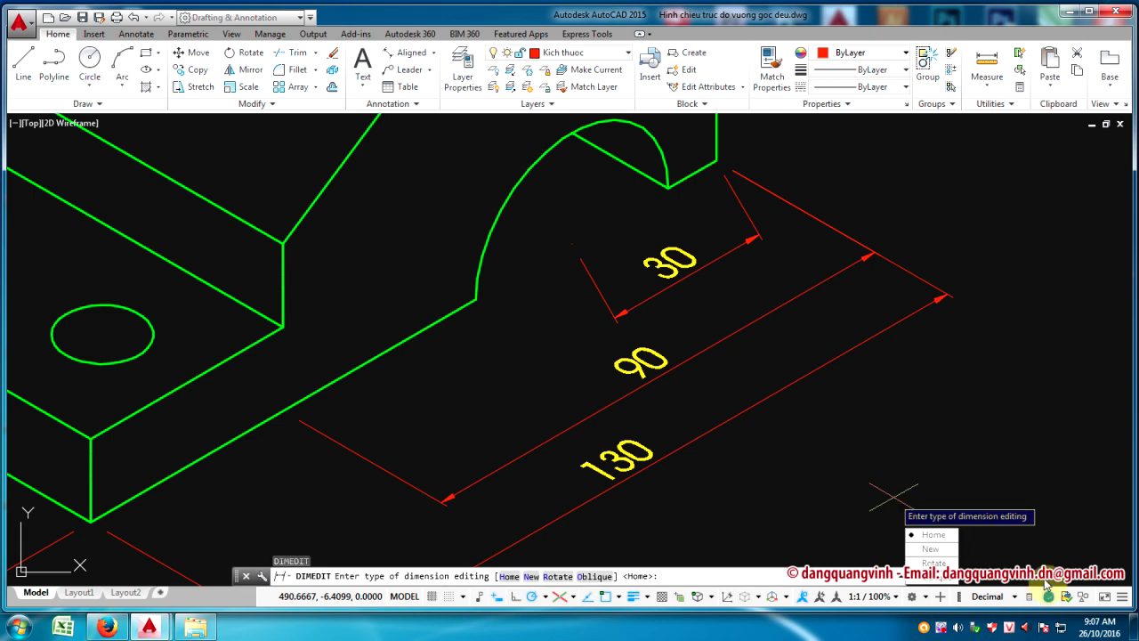
pyautogui.write('O')
pyautogui.press('Return')
pyautogui.click(736, 198)
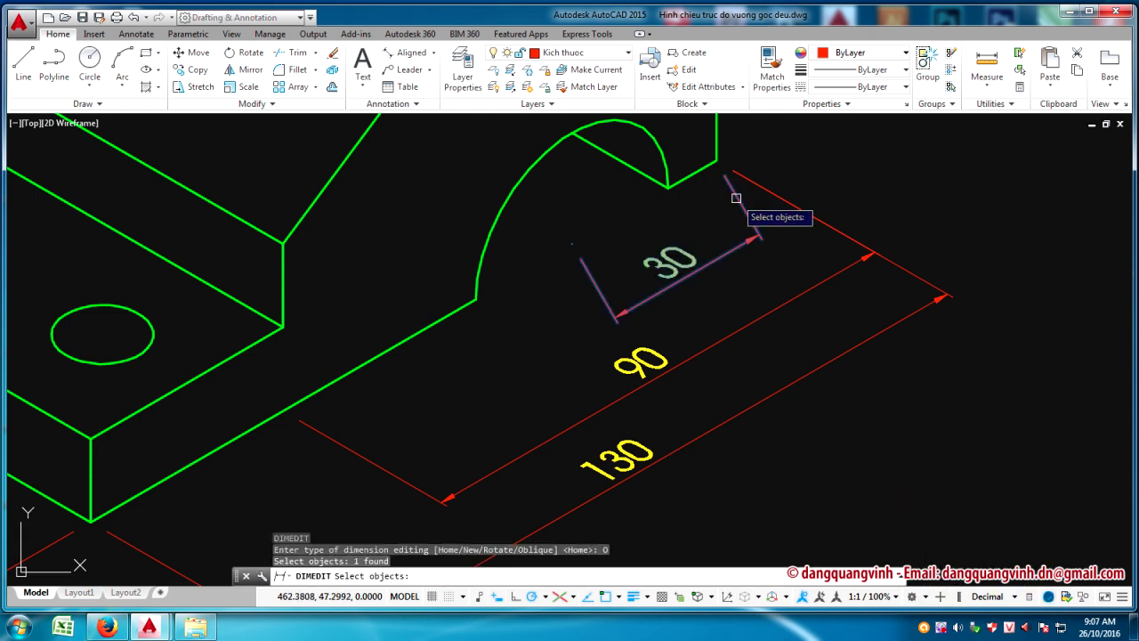
pyautogui.press('Return')
pyautogui.write('-30')
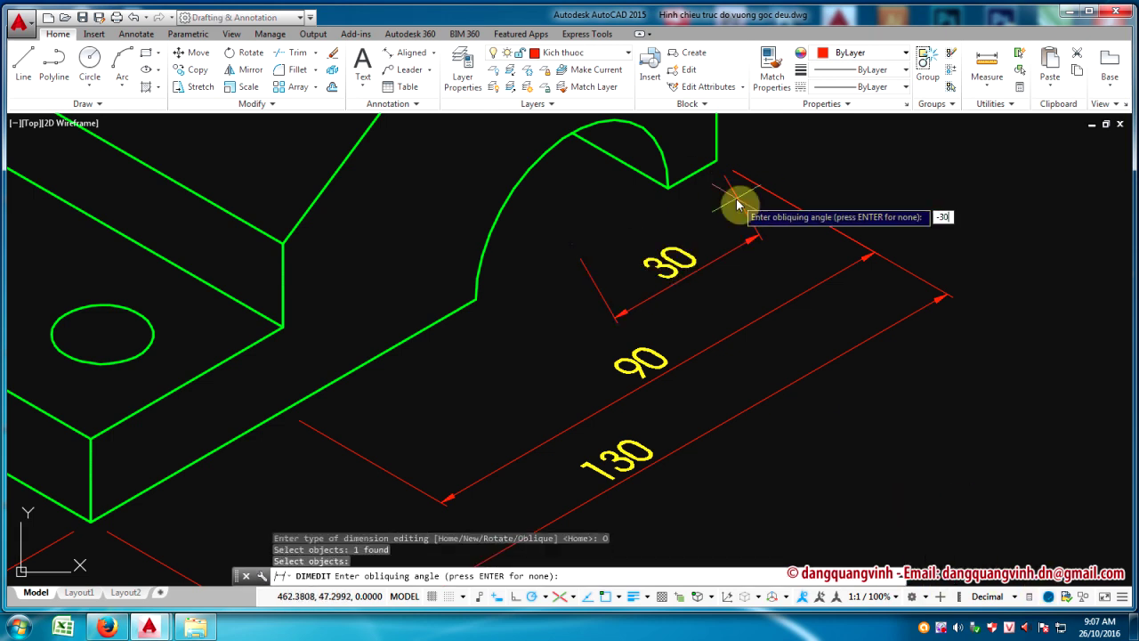
pyautogui.press('Return')
pyautogui.scroll(-2, 735, 197)
pyautogui.scroll(-2, 686, 298)
pyautogui.scroll(-2, 680, 299)
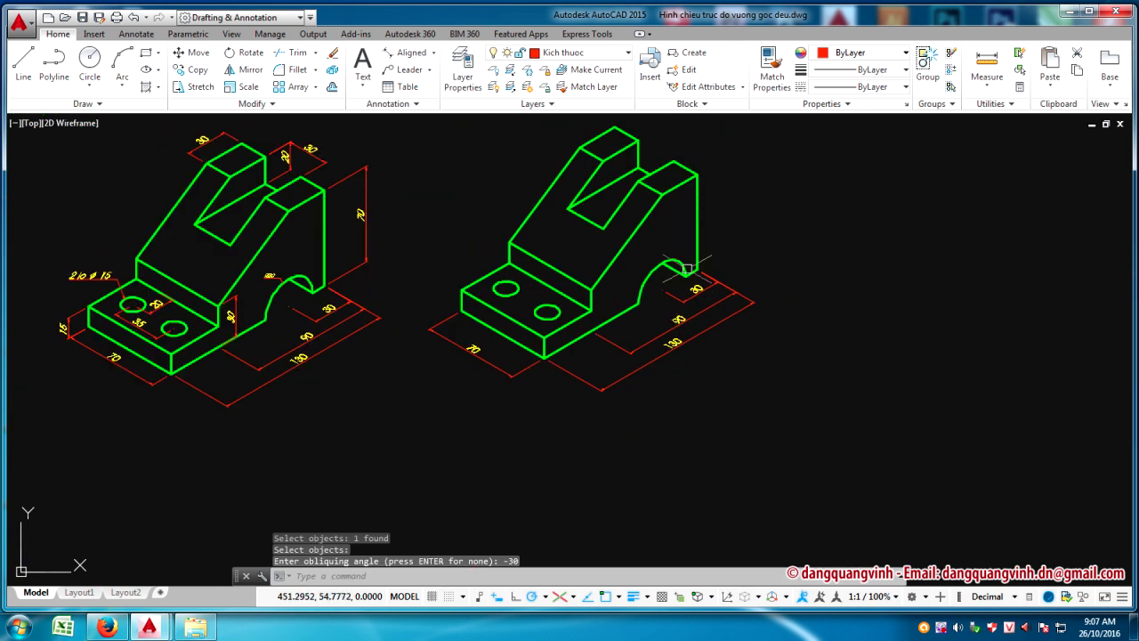
pyautogui.scroll(-1, 611, 307)
pyautogui.scroll(1, 611, 307)
pyautogui.scroll(1, 584, 300)
pyautogui.scroll(1, 541, 386)
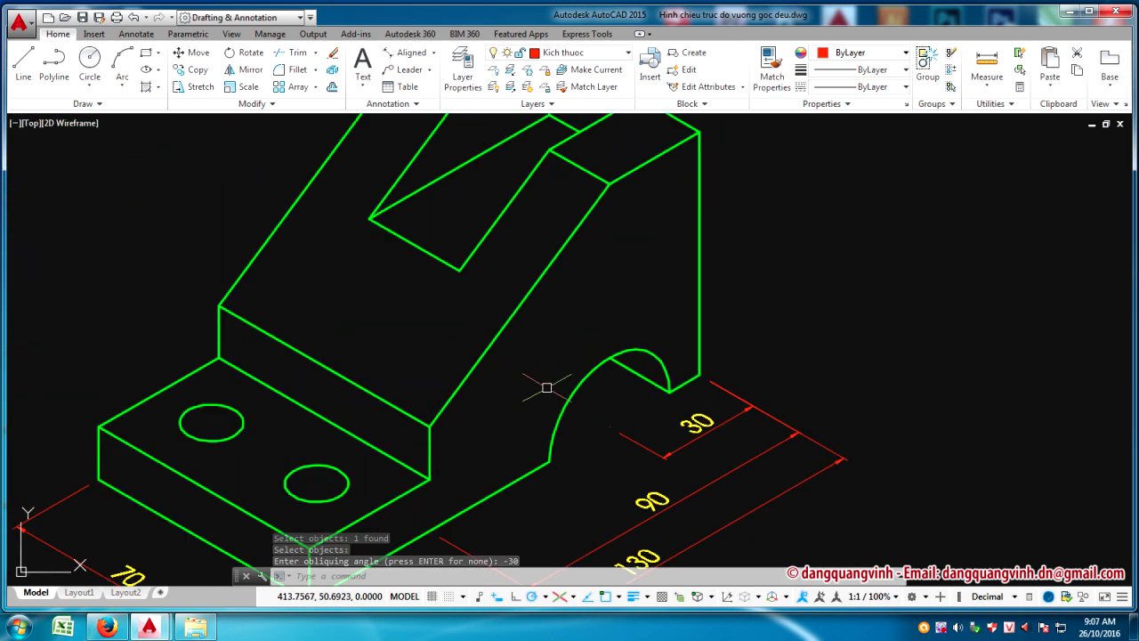
pyautogui.scroll(2, 758, 307)
pyautogui.scroll(-2, 758, 307)
pyautogui.scroll(-2, 712, 329)
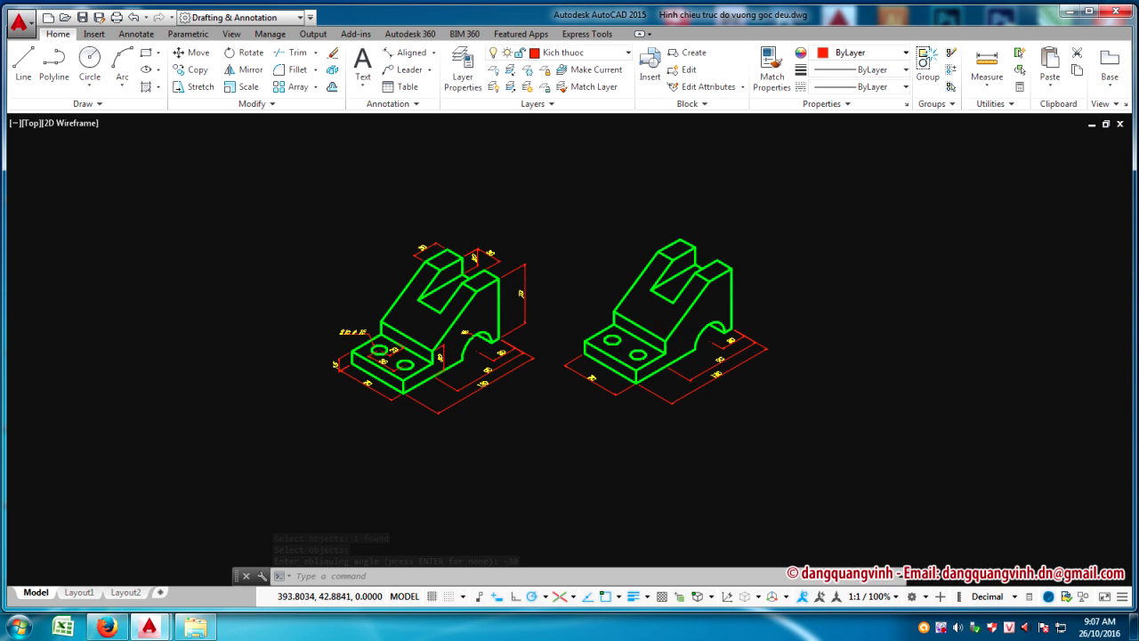
pyautogui.scroll(3, 592, 350)
pyautogui.scroll(3, 114, 328)
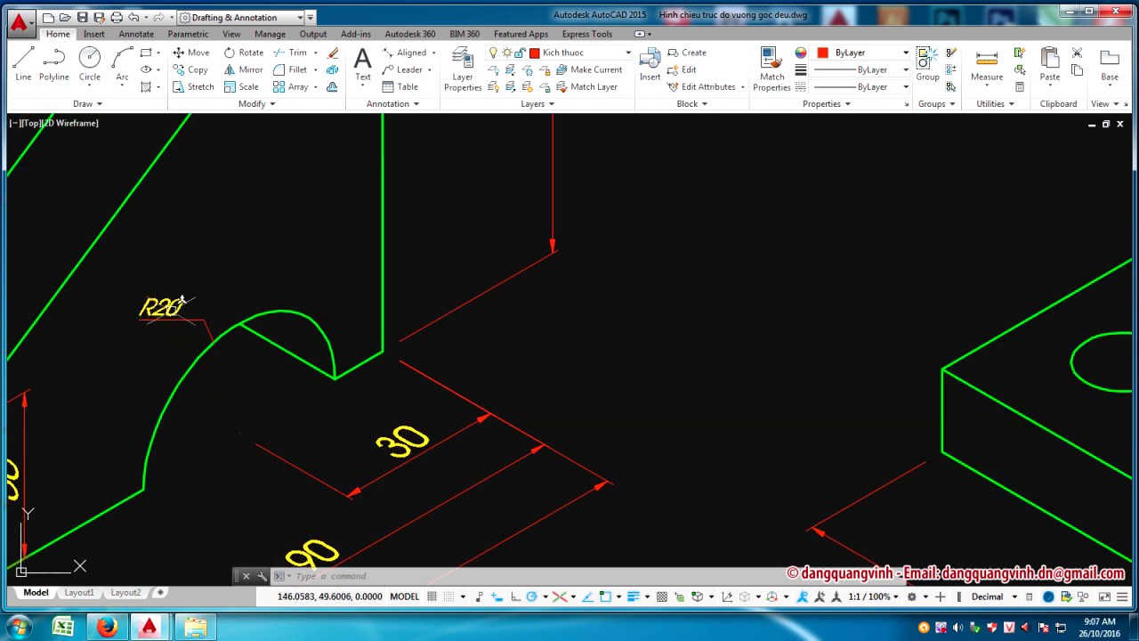
pyautogui.scroll(-5, 151, 338)
pyautogui.scroll(4, 533, 325)
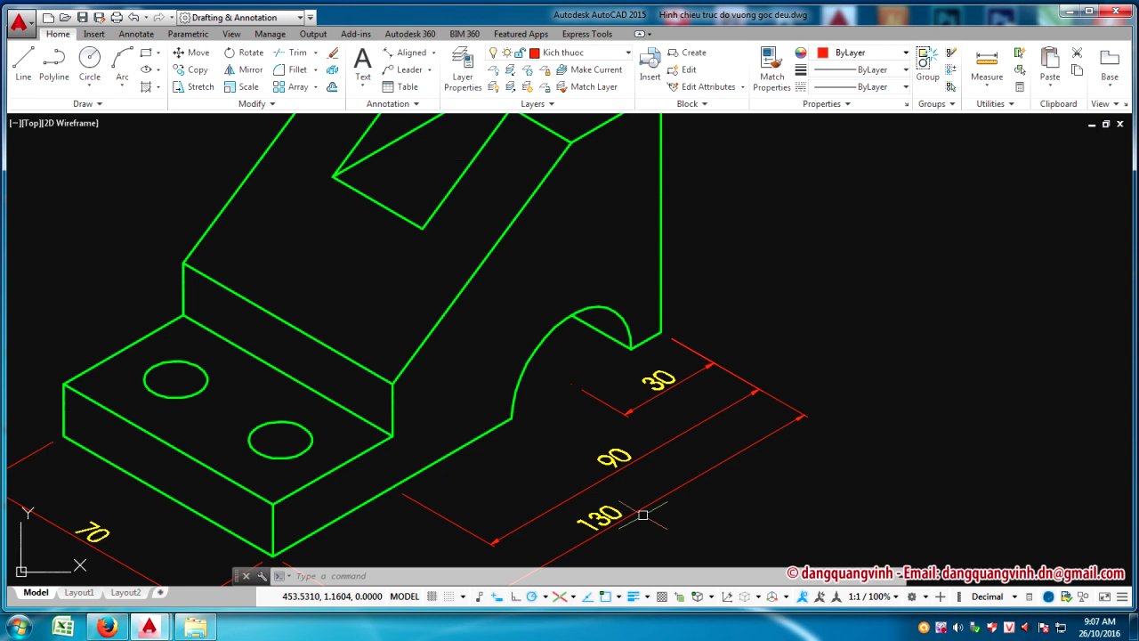
# Start a quick leader (LE) with text attachment set to underline the bottom line
pyautogui.write('le')
pyautogui.press('Return')
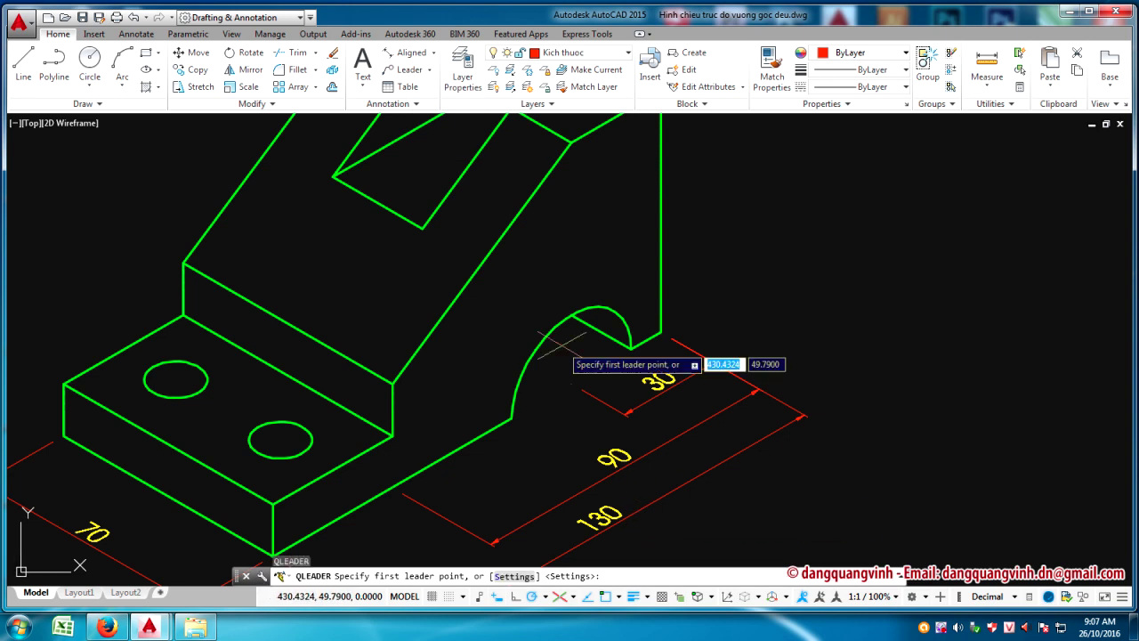
pyautogui.click(564, 576)
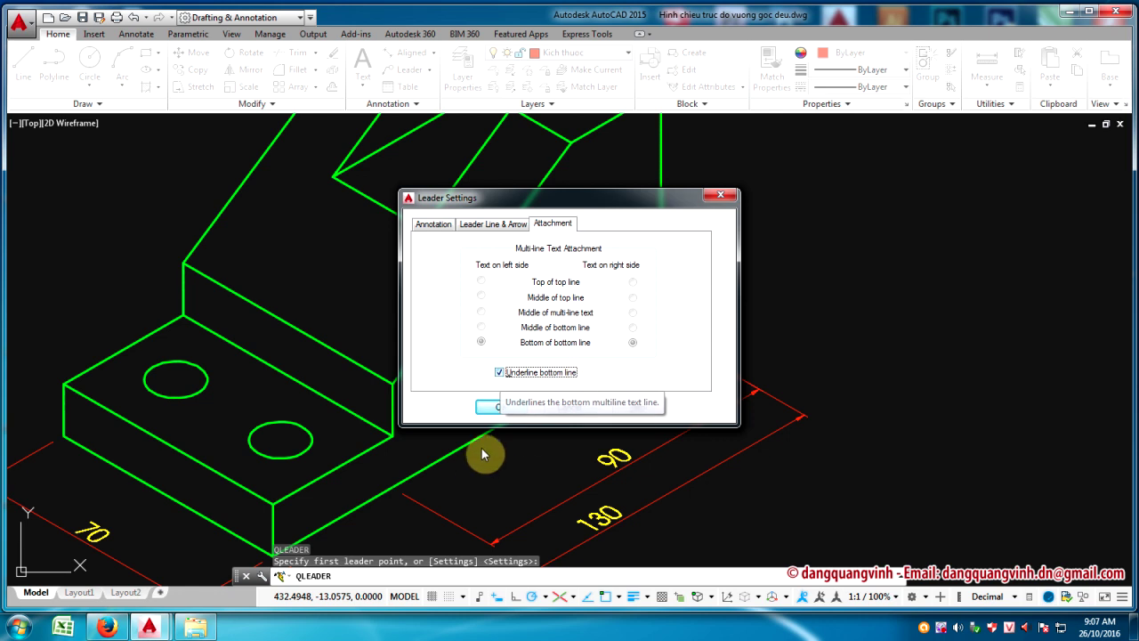
pyautogui.click(490, 406)
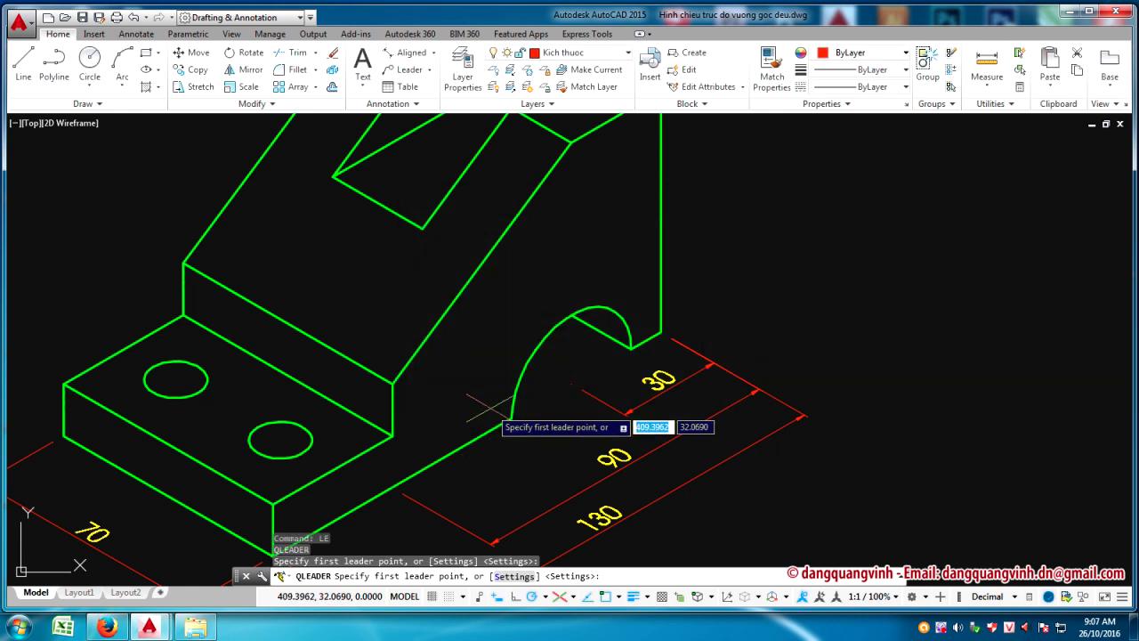
# Point the leader at the arc and enter the note R20, correcting the mistyped 120
pyautogui.click(567, 314)
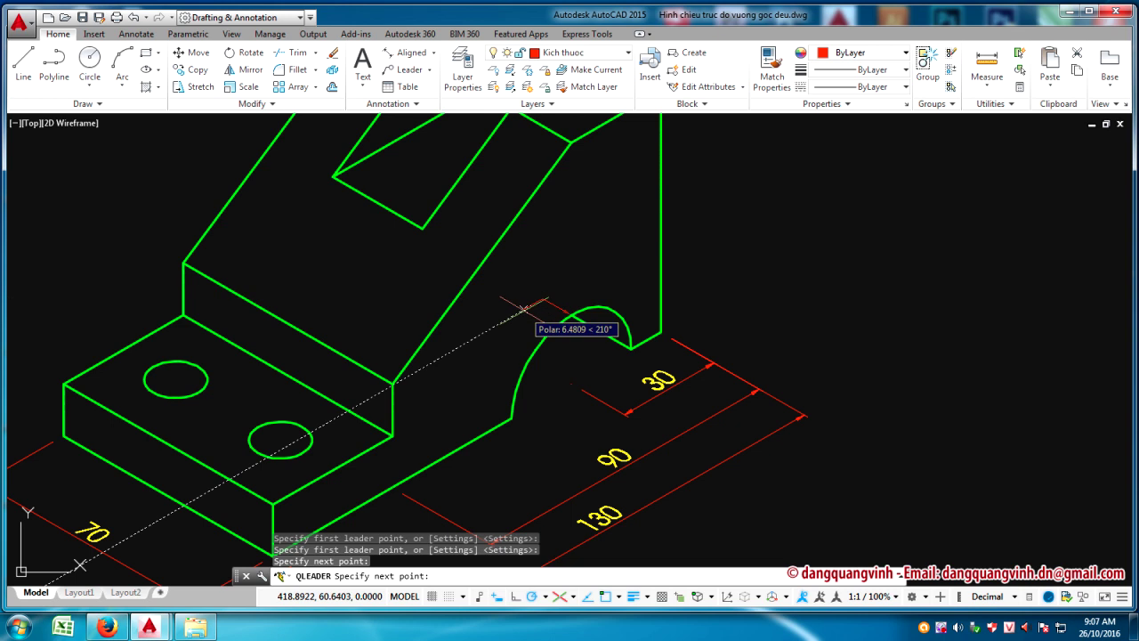
pyautogui.click(523, 308)
pyautogui.press('Return')
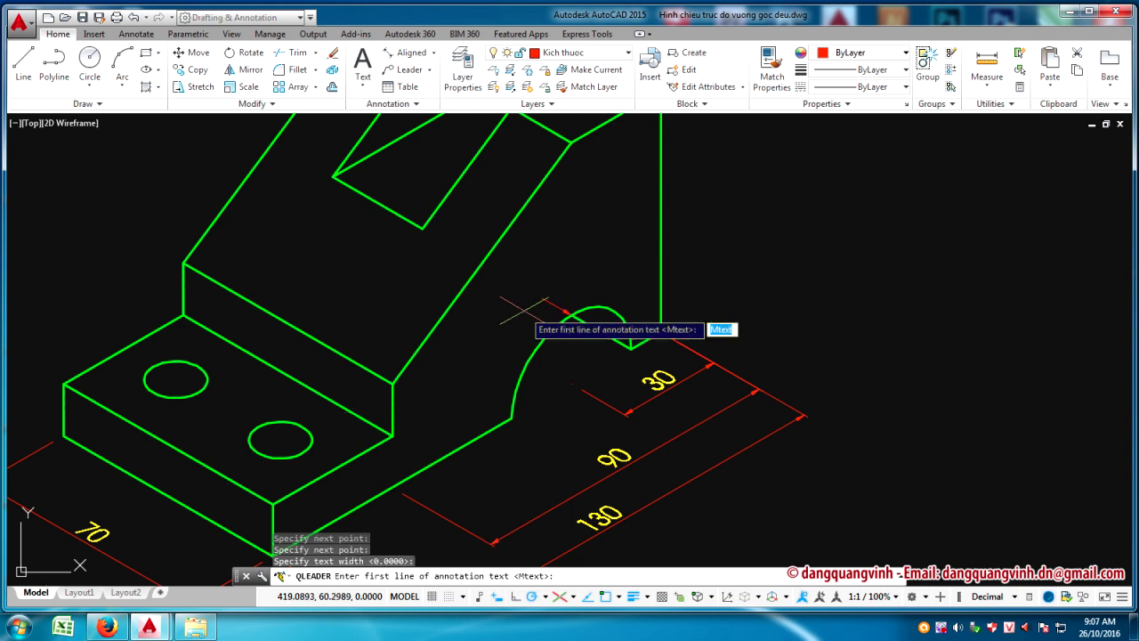
pyautogui.press('Return')
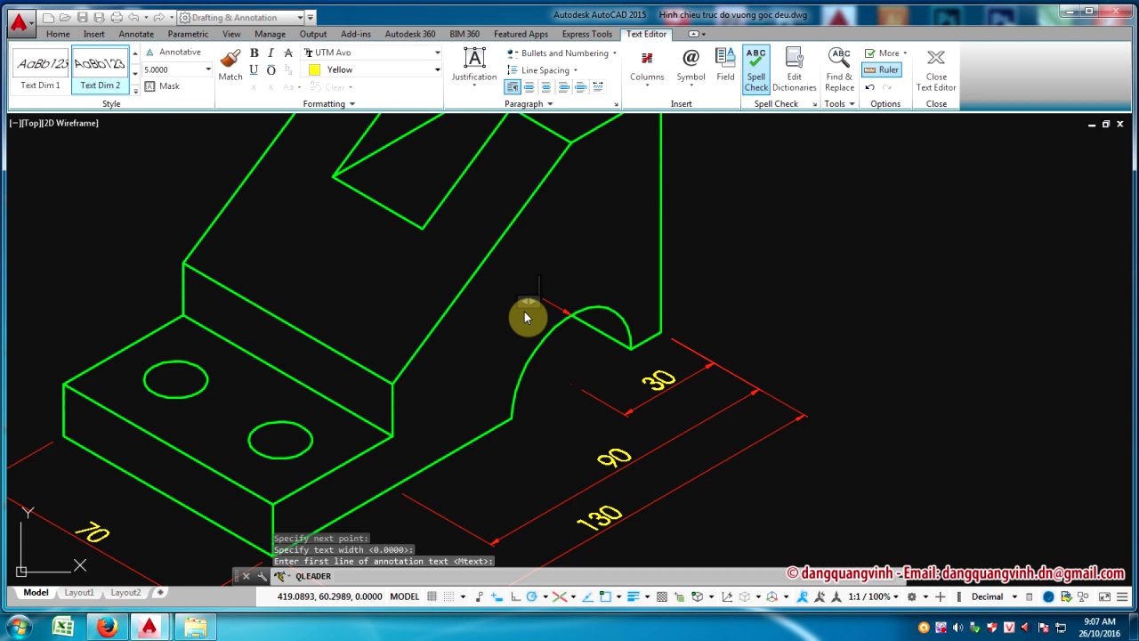
pyautogui.write('120')
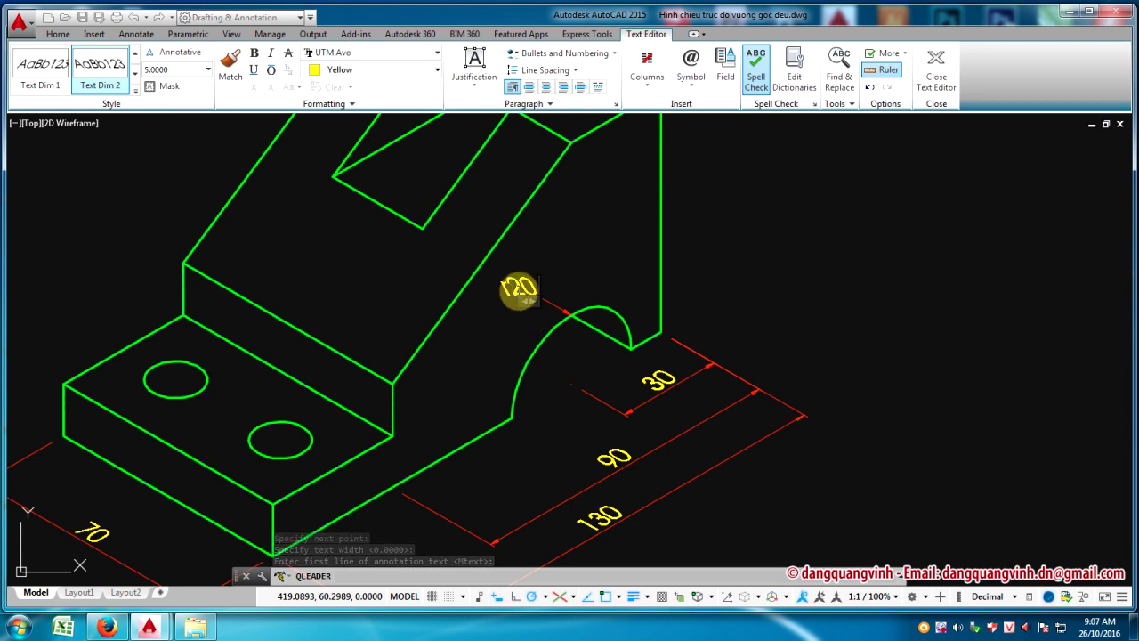
pyautogui.moveTo(519, 290); pyautogui.dragTo(501, 294)
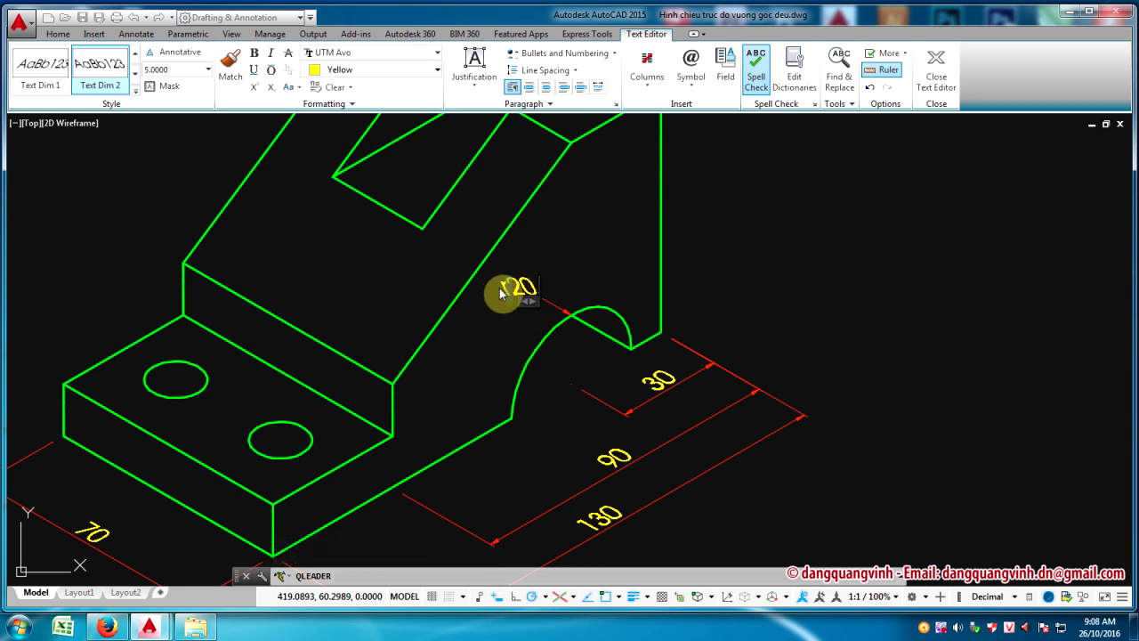
pyautogui.write('r')
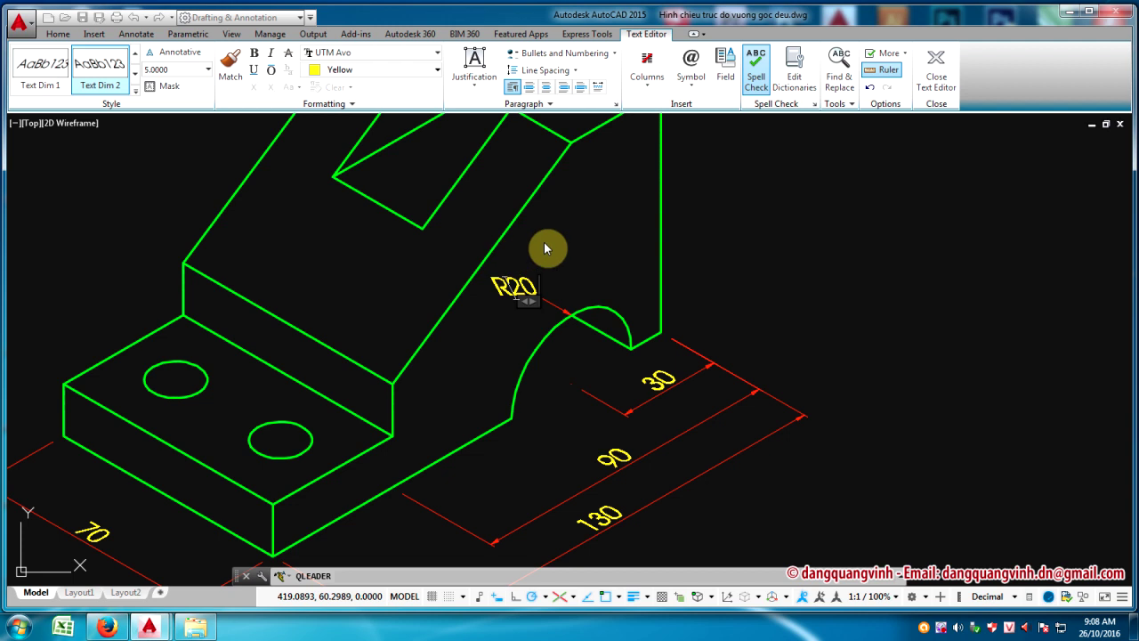
pyautogui.click(657, 229)
pyautogui.scroll(-3, 809, 229)
pyautogui.moveTo(507, 261); pyautogui.dragTo(656, 262, button='middle')
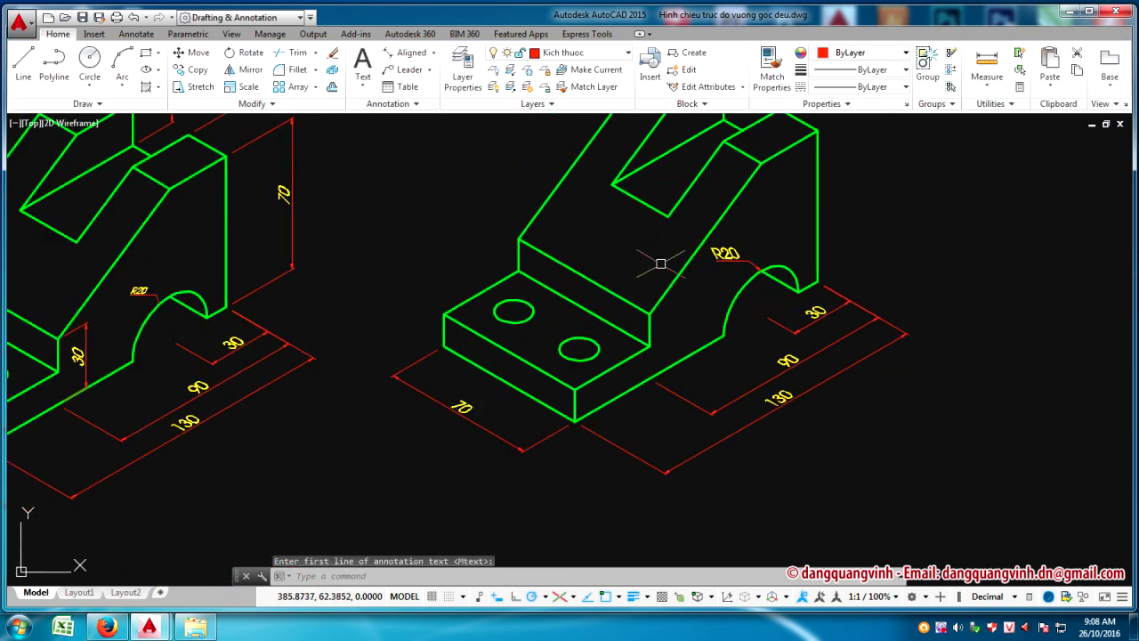
pyautogui.scroll(3, 755, 249)
pyautogui.scroll(-3, 752, 248)
pyautogui.scroll(1, 759, 267)
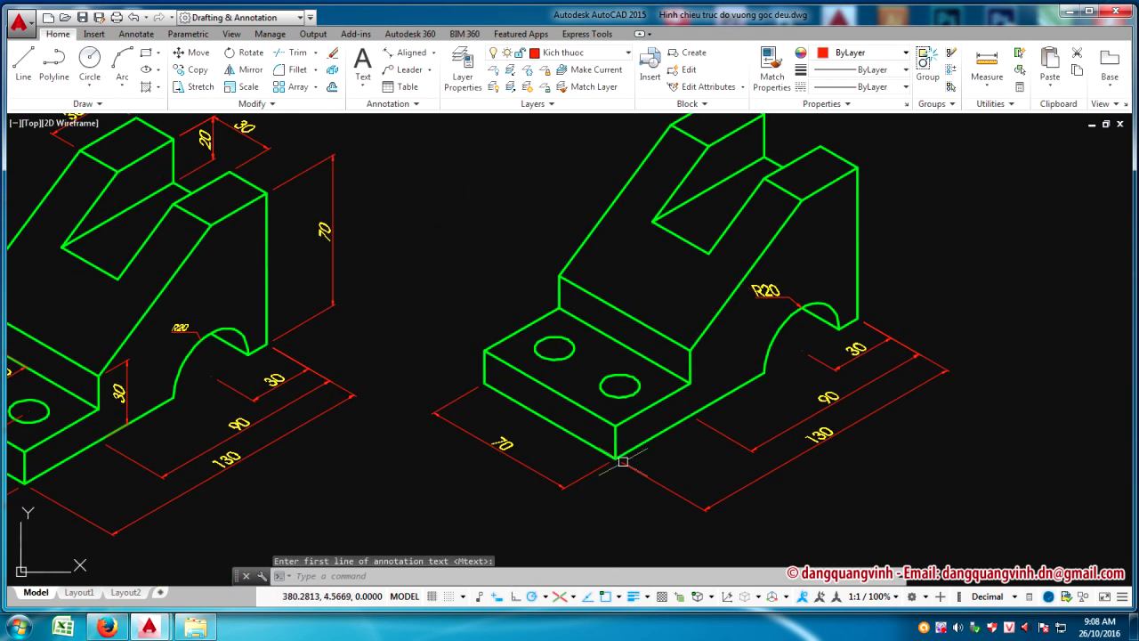
pyautogui.scroll(-2, 620, 339)
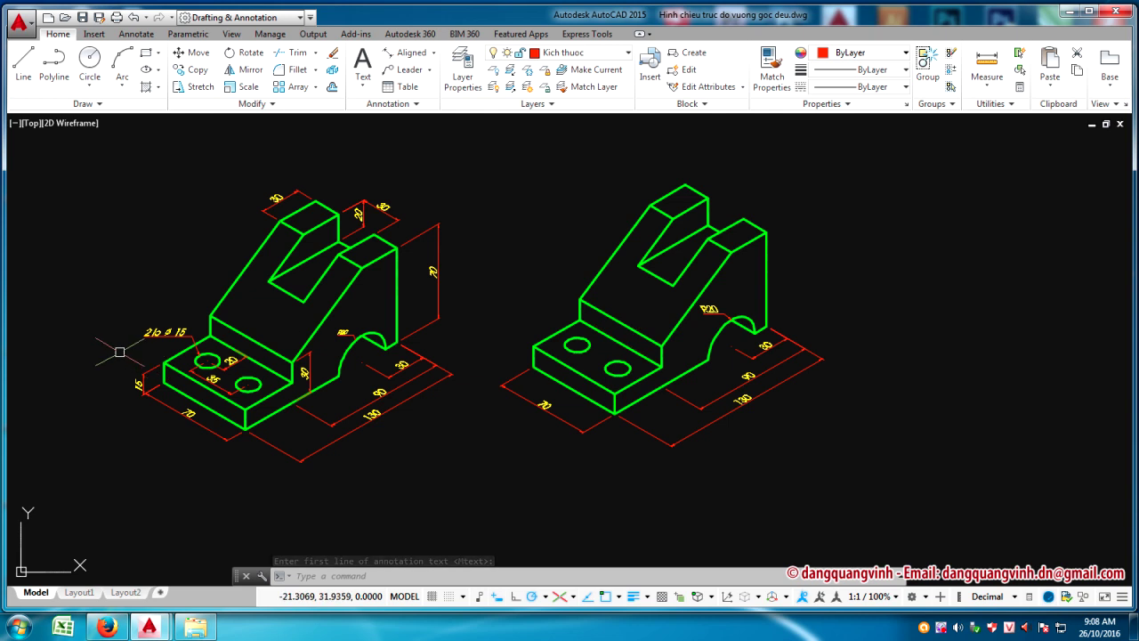
pyautogui.scroll(2, 597, 366)
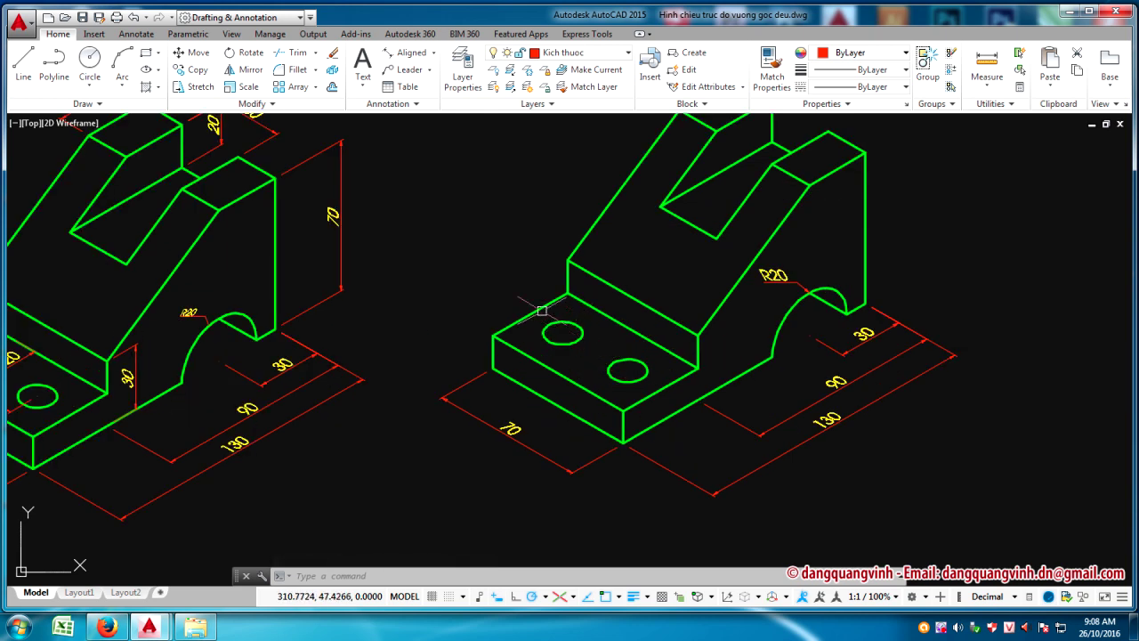
pyautogui.scroll(-3, 559, 332)
pyautogui.scroll(1, 648, 296)
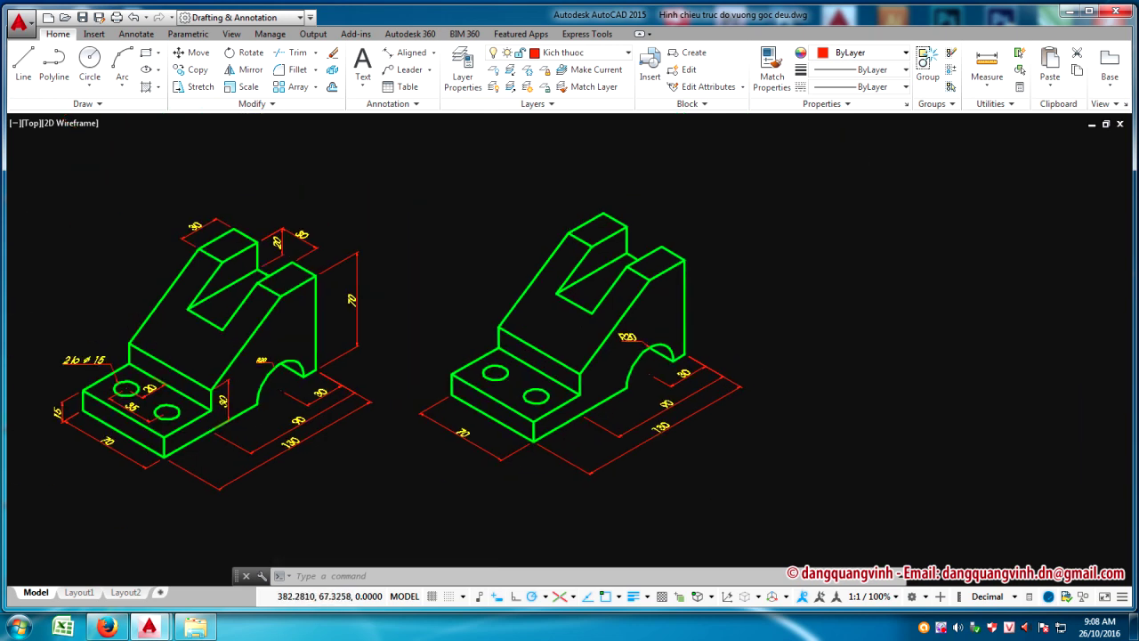
pyautogui.moveTo(673, 318)
pyautogui.mouseDown(button='middle')
pyautogui.moveTo(635, 337)
pyautogui.moveTo(555, 238)
pyautogui.mouseUp(button='middle')
pyautogui.scroll(4, 652, 286)
pyautogui.scroll(-2, 635, 318)
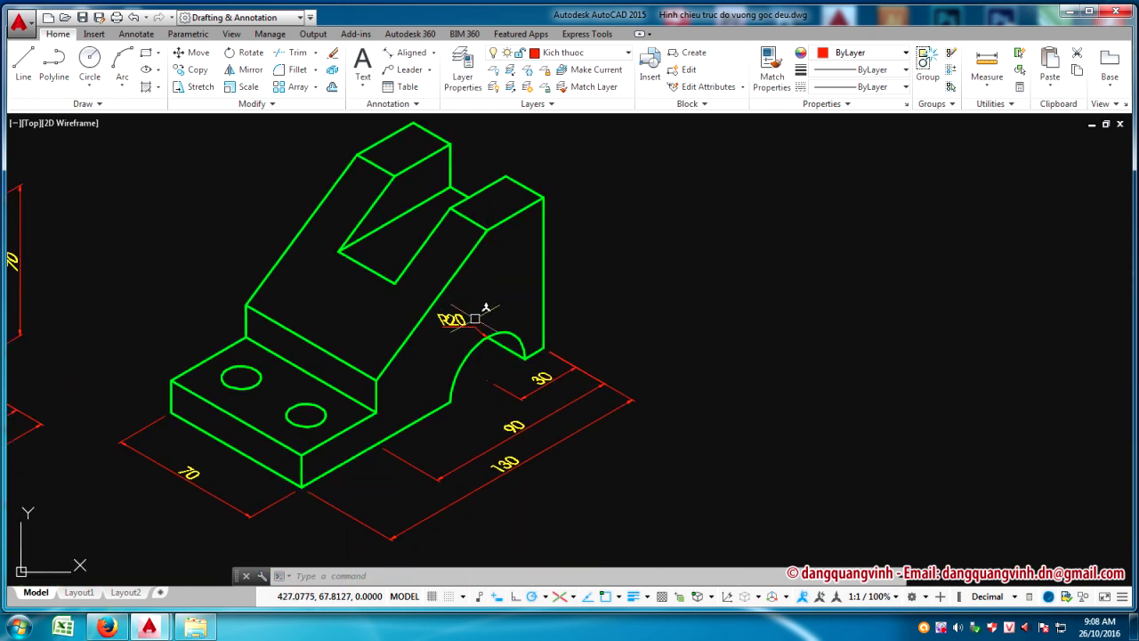
# Switch to the right isoplane and try an aligned dimension on the upright, then cancel it
pyautogui.press('F5')
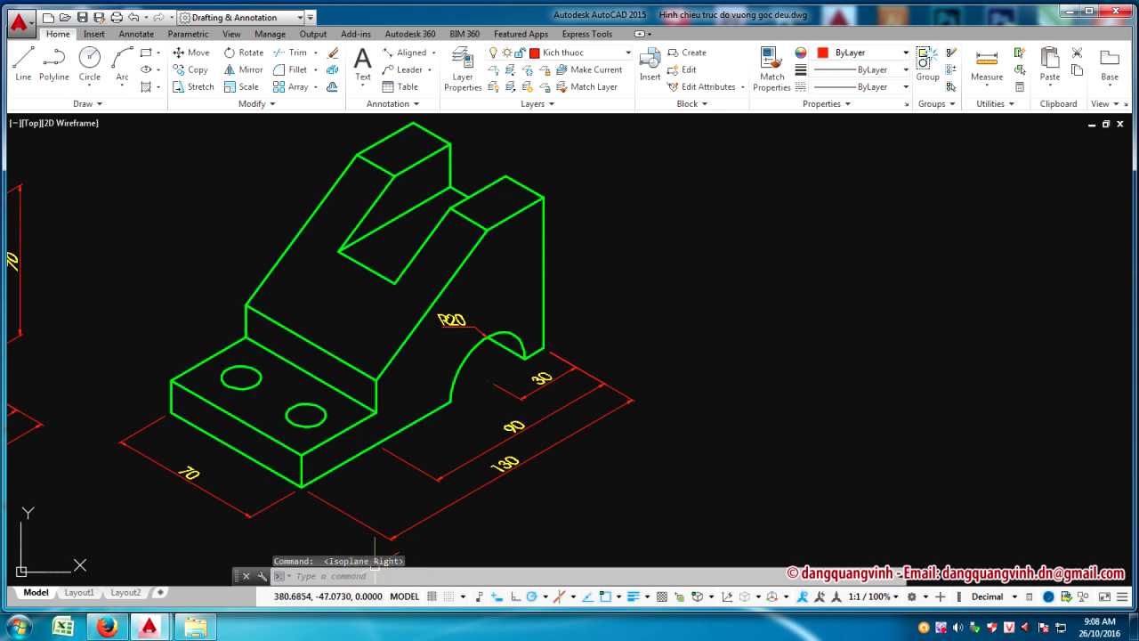
pyautogui.click(405, 53)
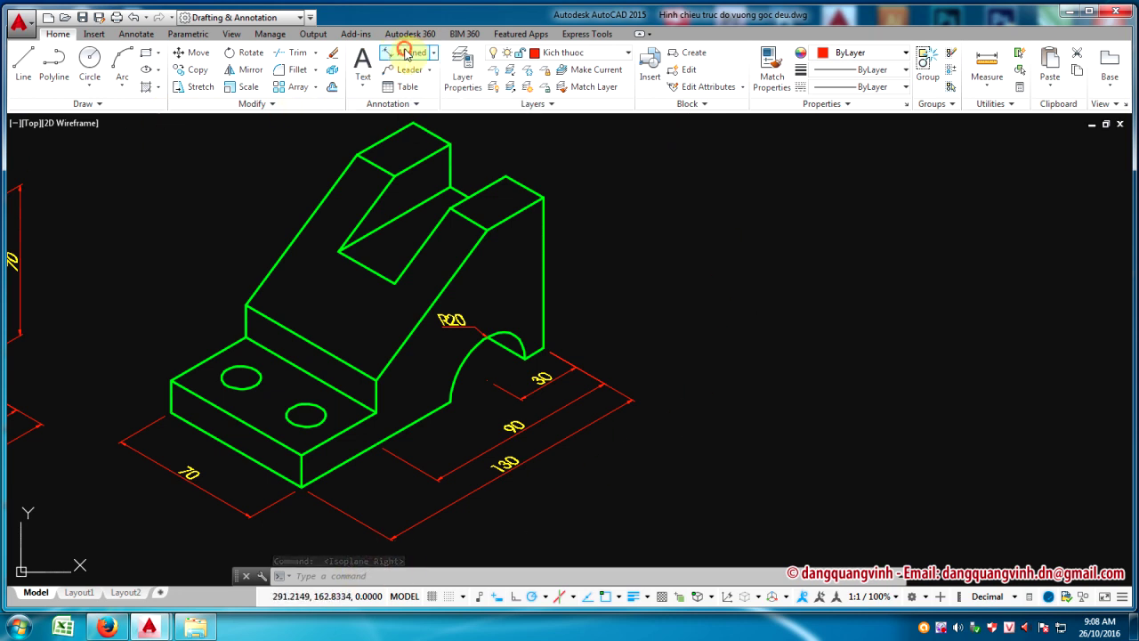
pyautogui.click(543, 198)
pyautogui.click(543, 347)
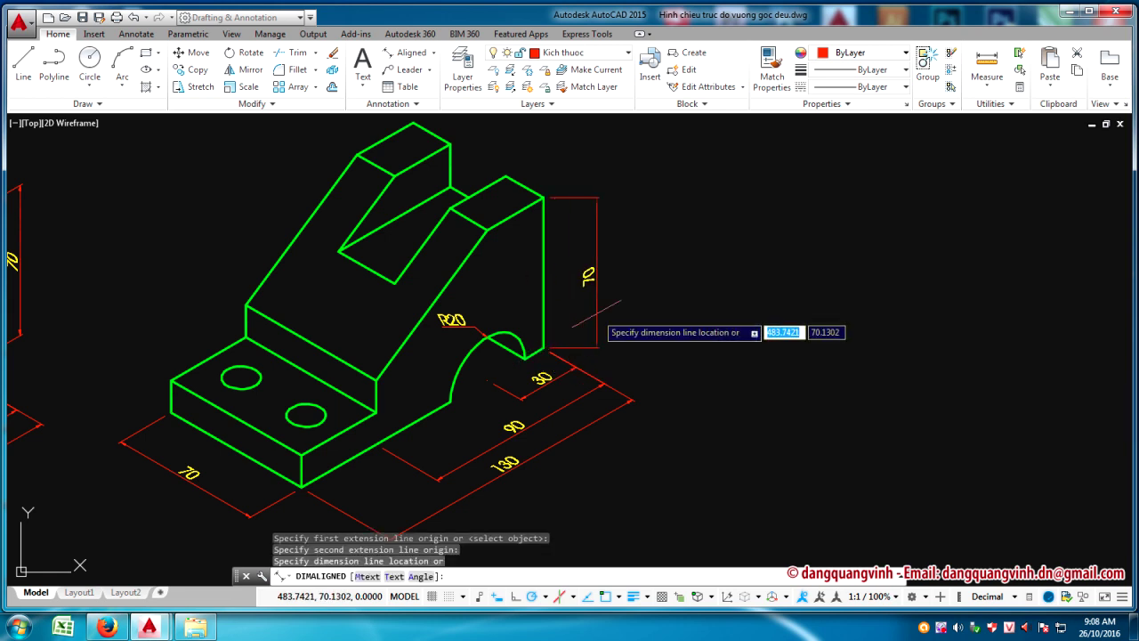
pyautogui.press('Escape')
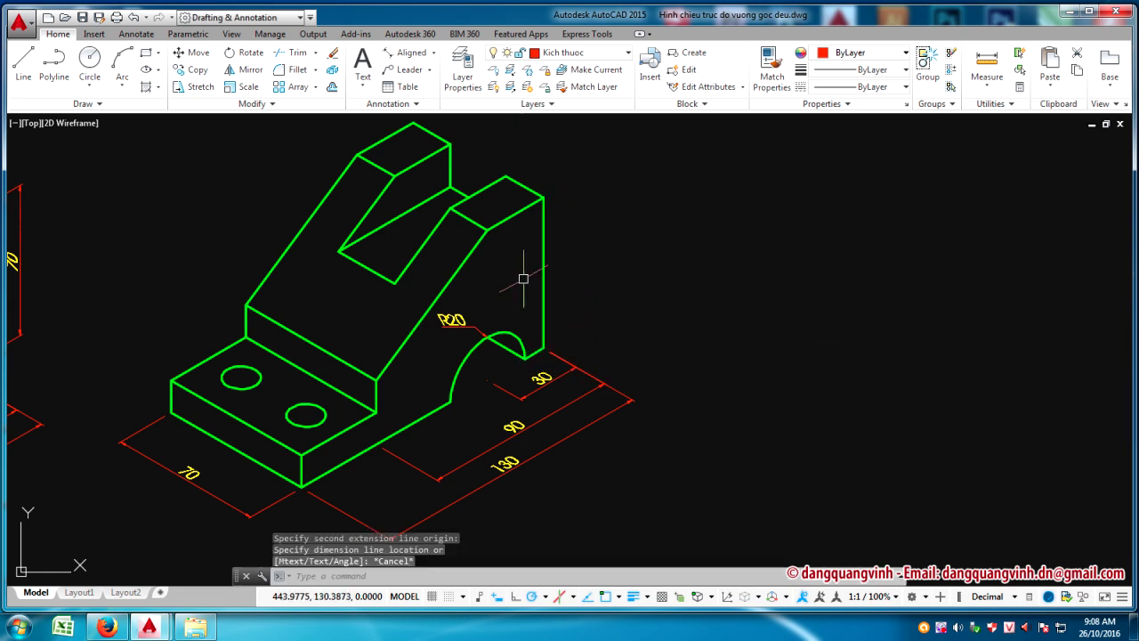
# Make Dim 1 the current dimension style
pyautogui.write('d')
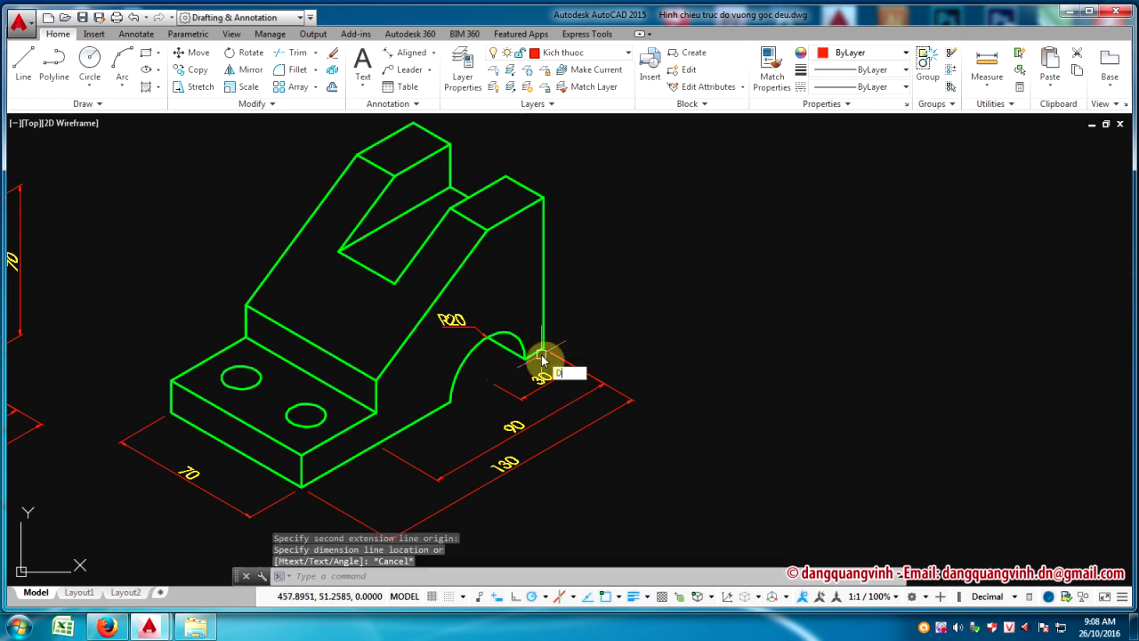
pyautogui.press('Return')
pyautogui.click(424, 252)
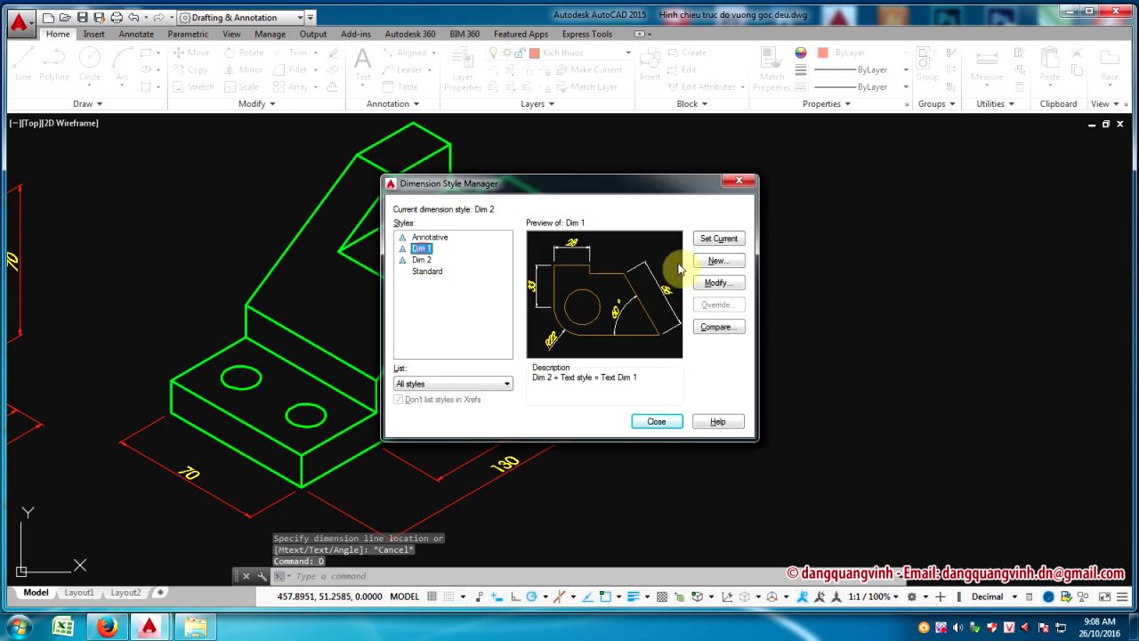
pyautogui.click(722, 239)
pyautogui.click(673, 424)
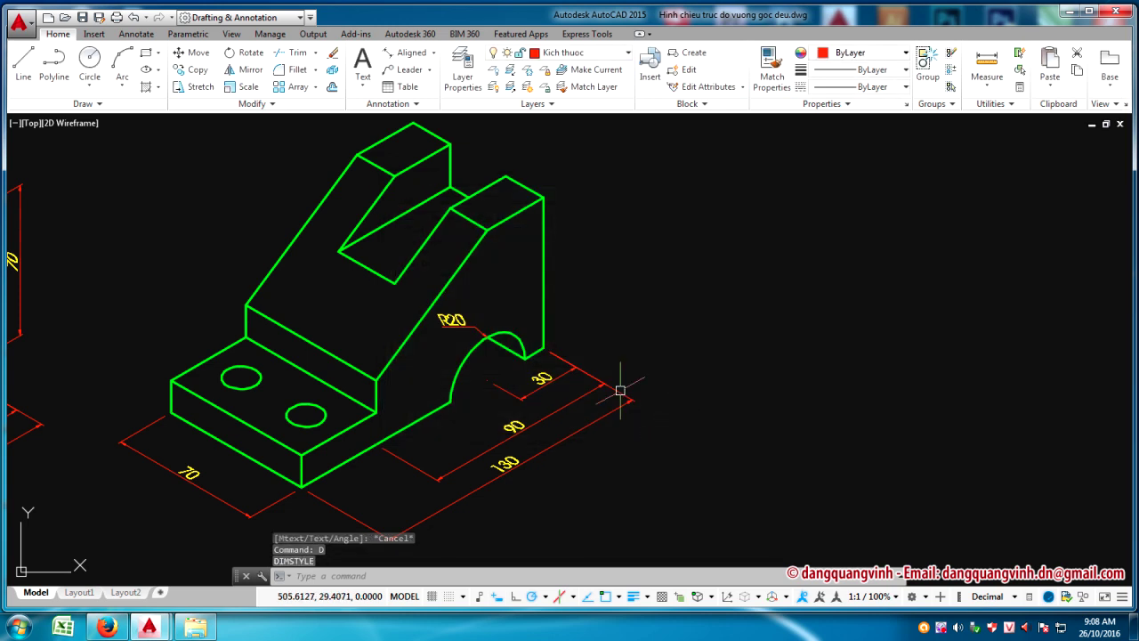
# Add the vertical 70 aligned dimension along the upright's edge, right of the part
pyautogui.click(411, 55)
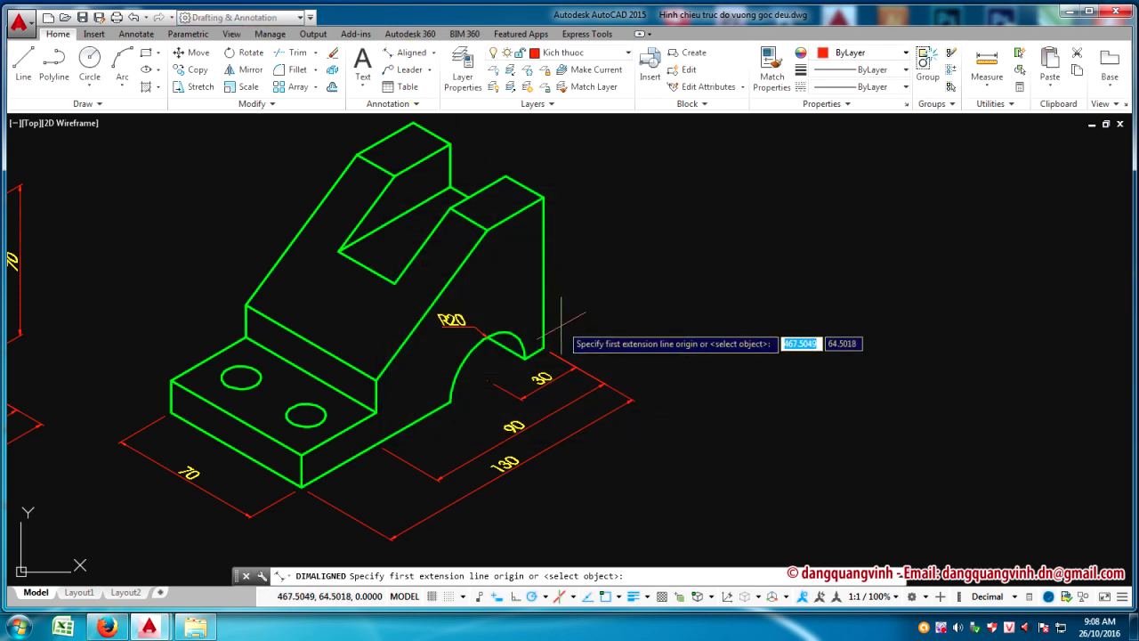
pyautogui.click(542, 348)
pyautogui.click(543, 197)
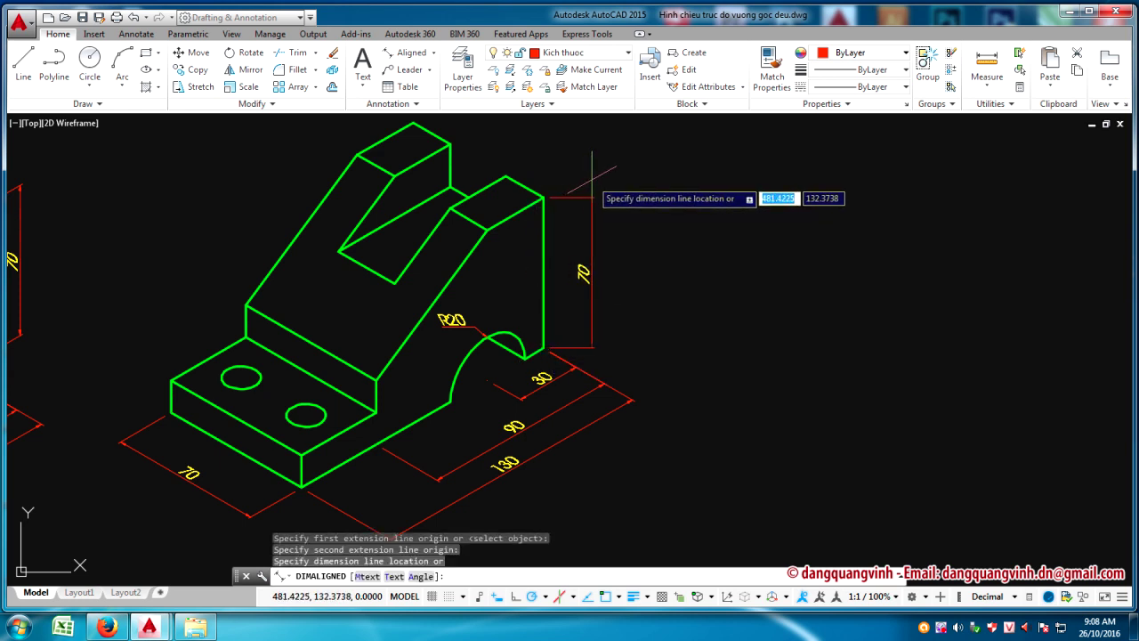
pyautogui.click(598, 169)
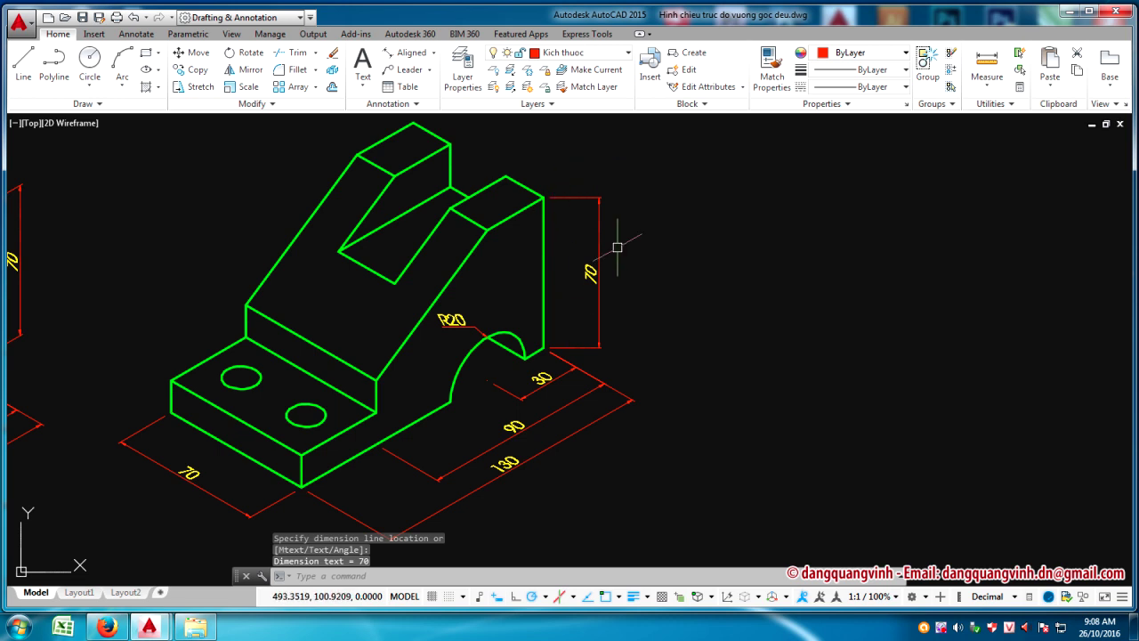
# Oblique the 70 dimension to 30° with DIMEDIT
pyautogui.write('DIMEDIT')
pyautogui.press('Return')
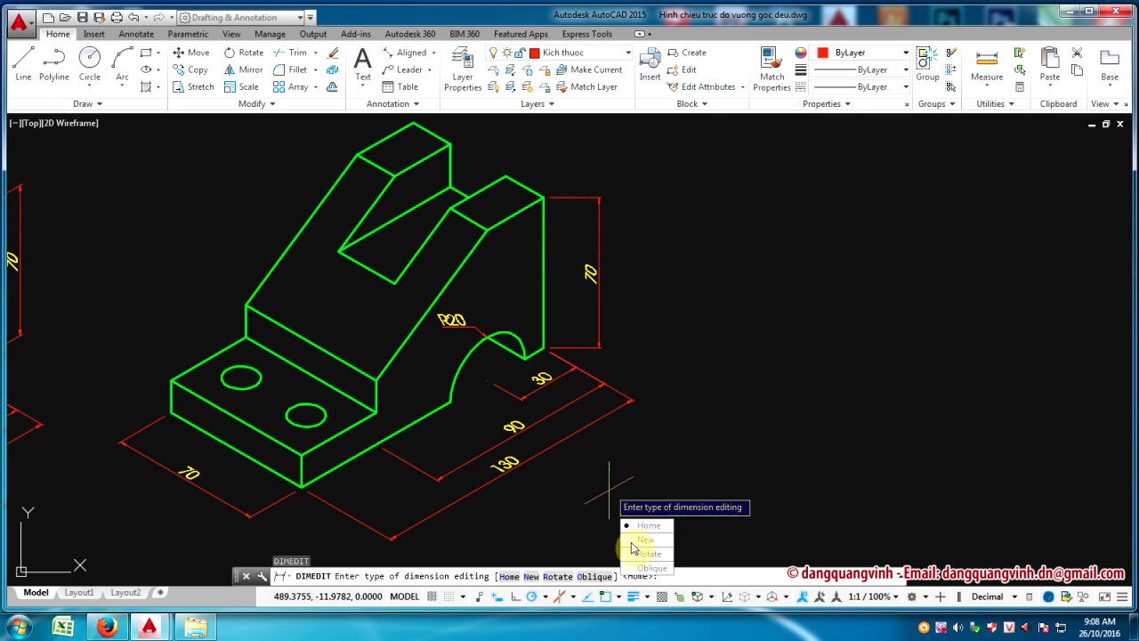
pyautogui.click(642, 569)
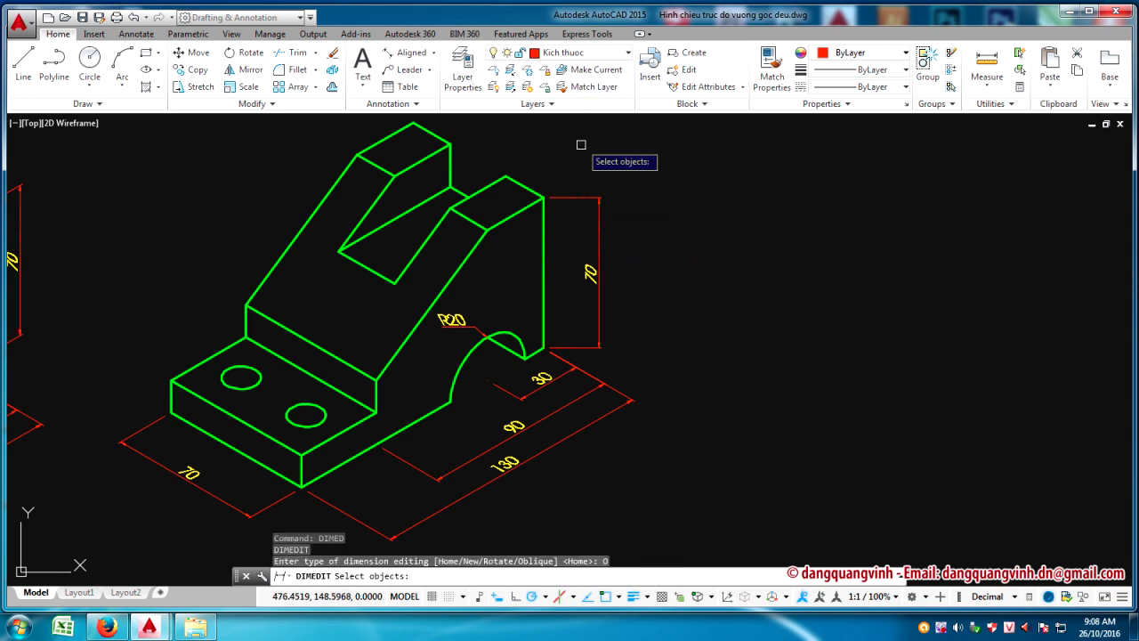
pyautogui.click(588, 198)
pyautogui.press('Return')
pyautogui.write('30')
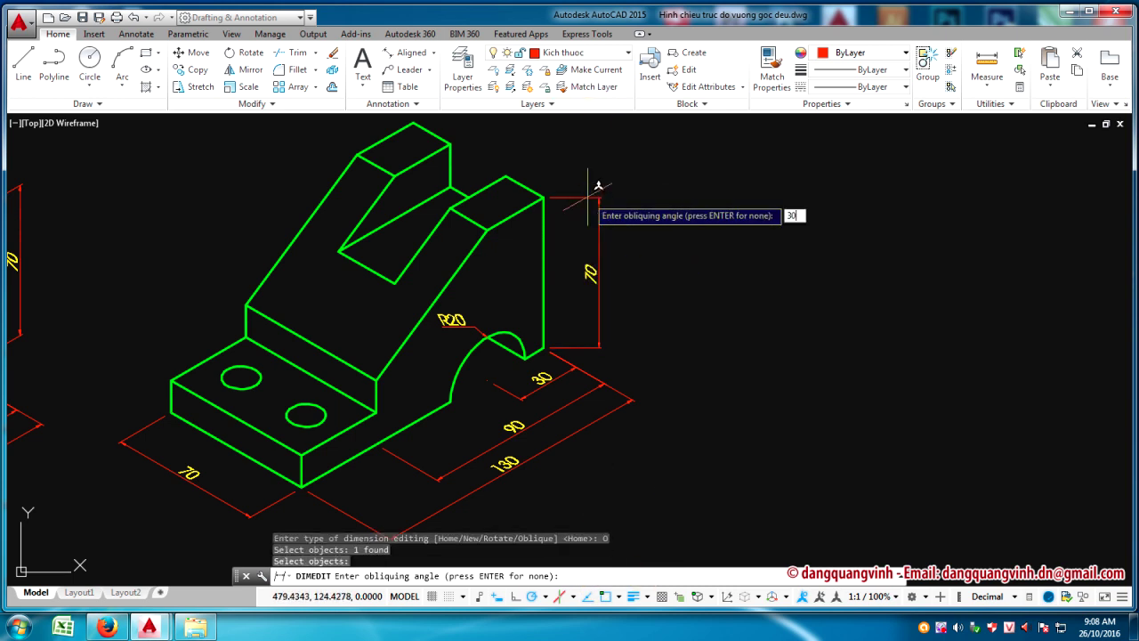
pyautogui.press('Return')
pyautogui.scroll(-3, 605, 213)
pyautogui.scroll(3, 623, 231)
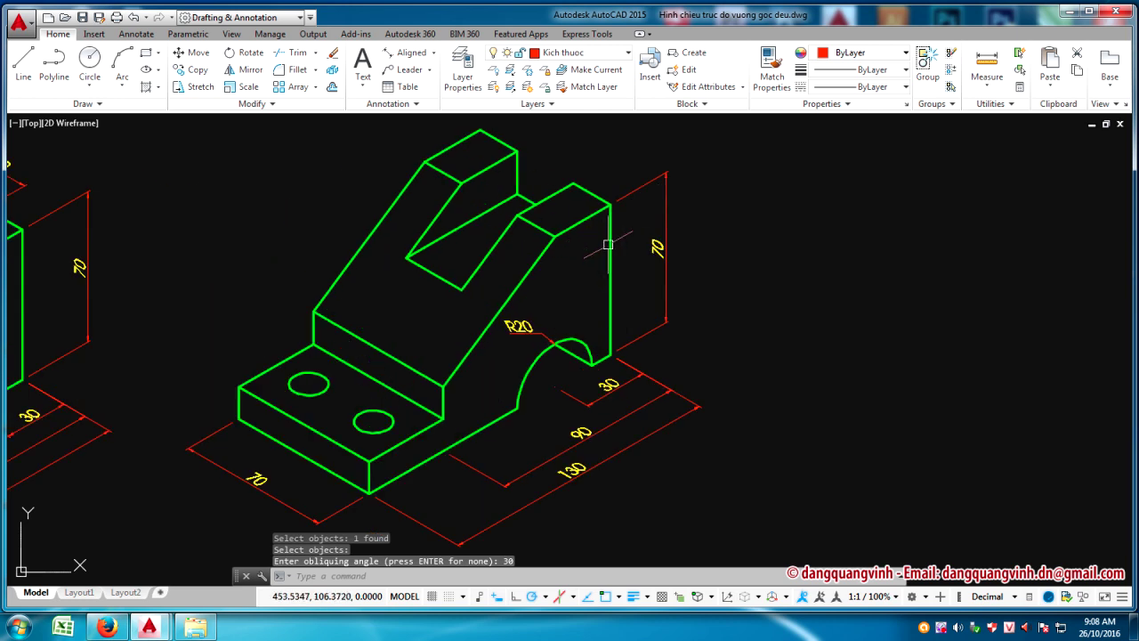
pyautogui.scroll(2, 889, 213)
pyautogui.scroll(-1, 809, 347)
pyautogui.scroll(-1, 809, 347)
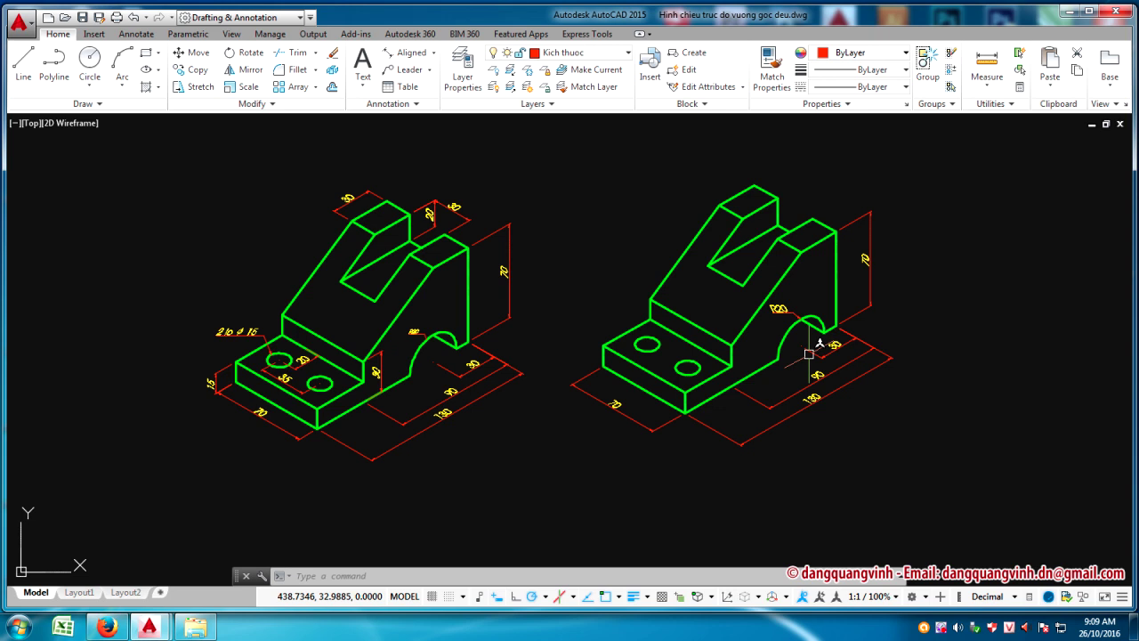
pyautogui.rightClick(530, 598)
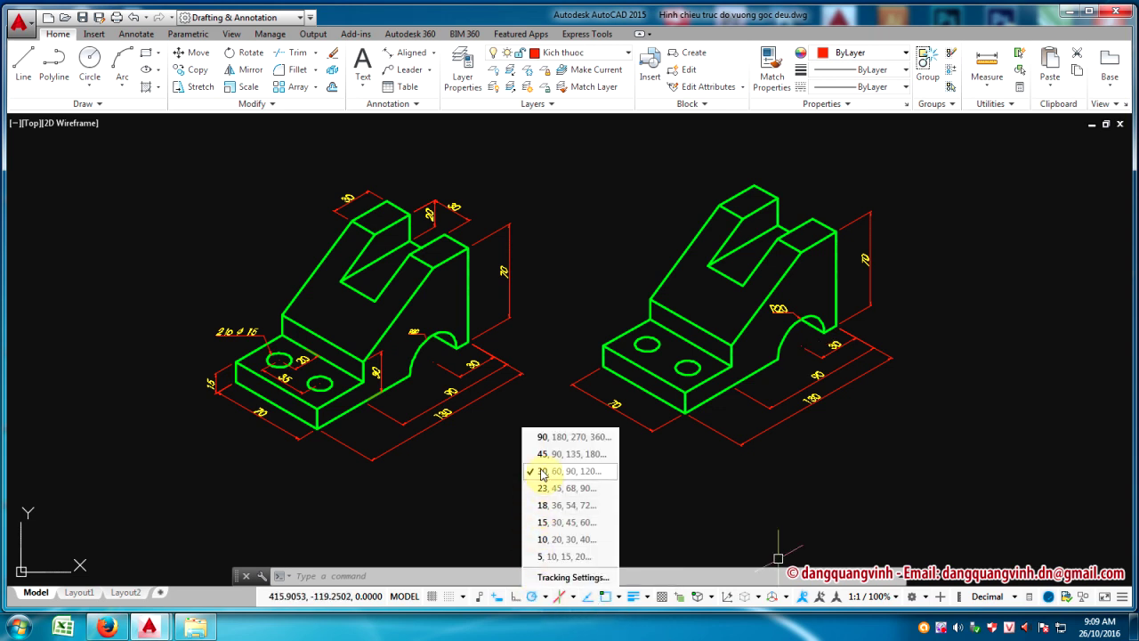
pyautogui.click(489, 492)
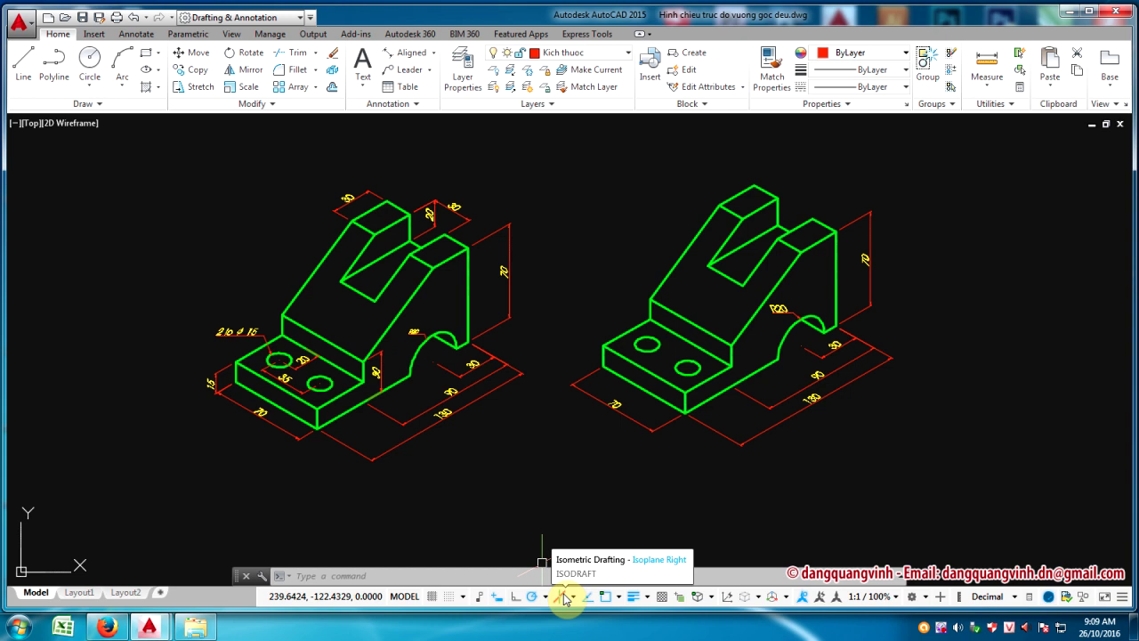
pyautogui.scroll(-3, 542, 471)
pyautogui.moveTo(542, 470); pyautogui.dragTo(438, 378, button='middle')
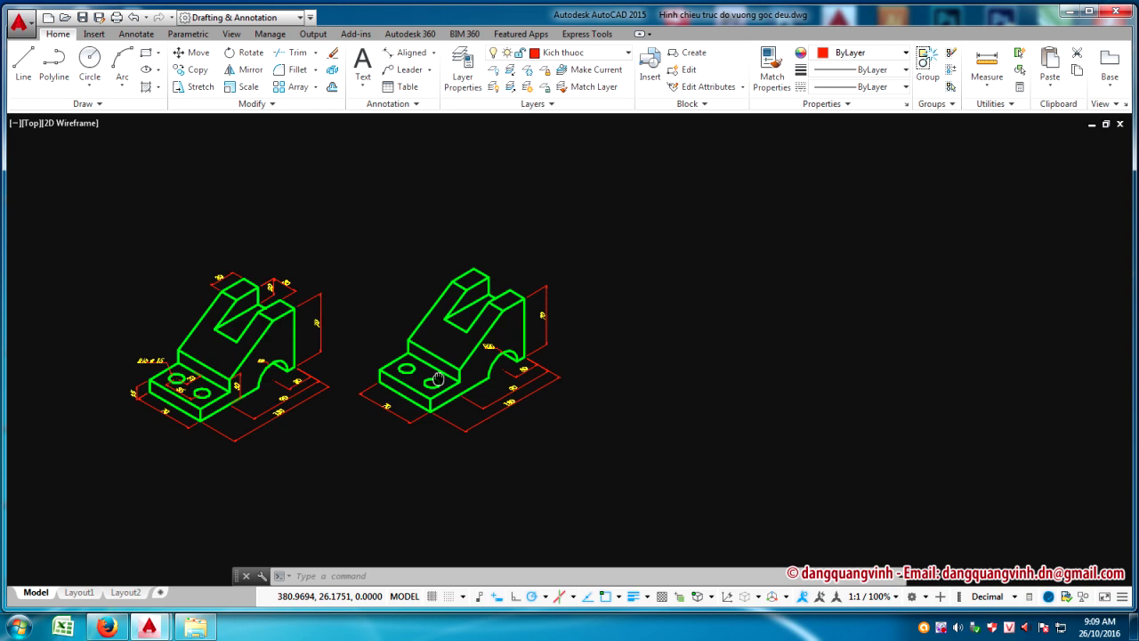
pyautogui.scroll(2, 511, 351)
pyautogui.scroll(2, 518, 346)
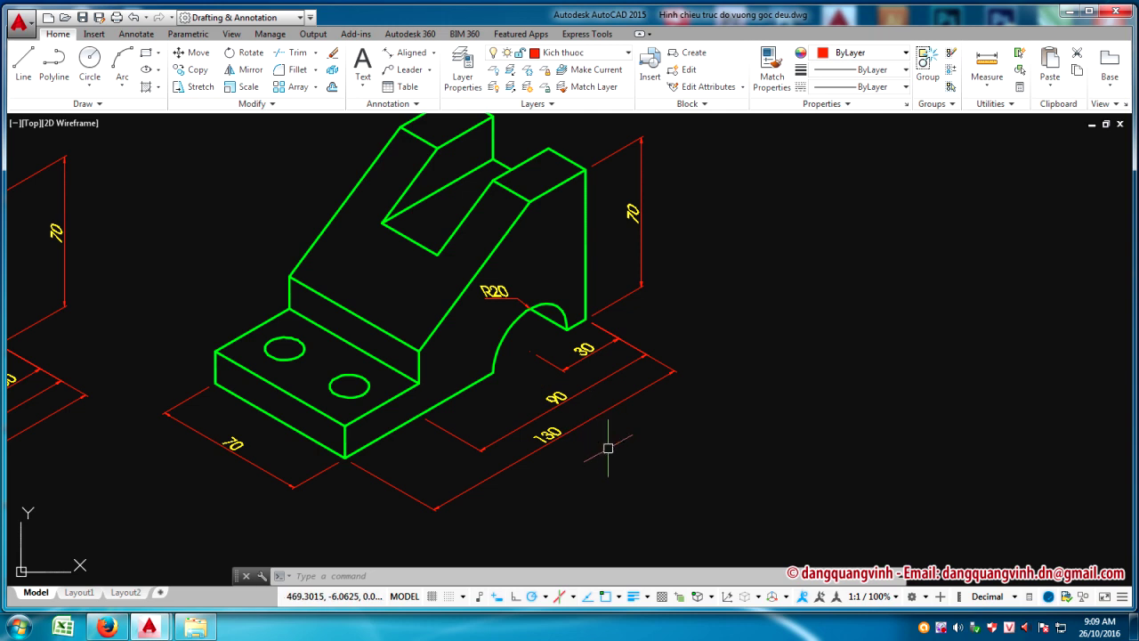
pyautogui.write('EL')
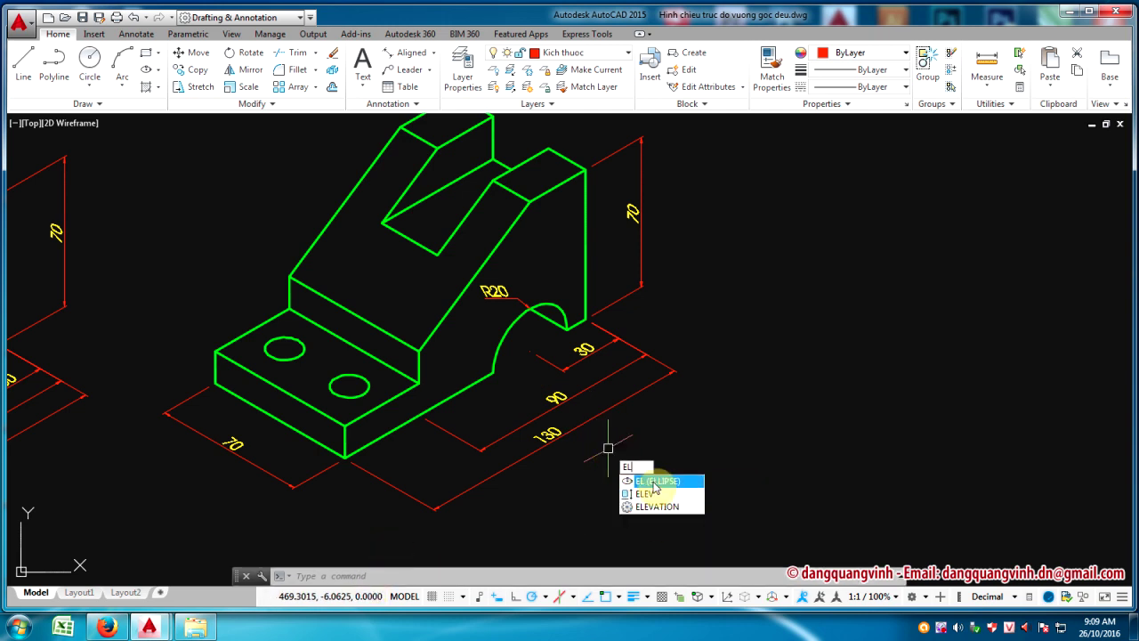
pyautogui.click(656, 486)
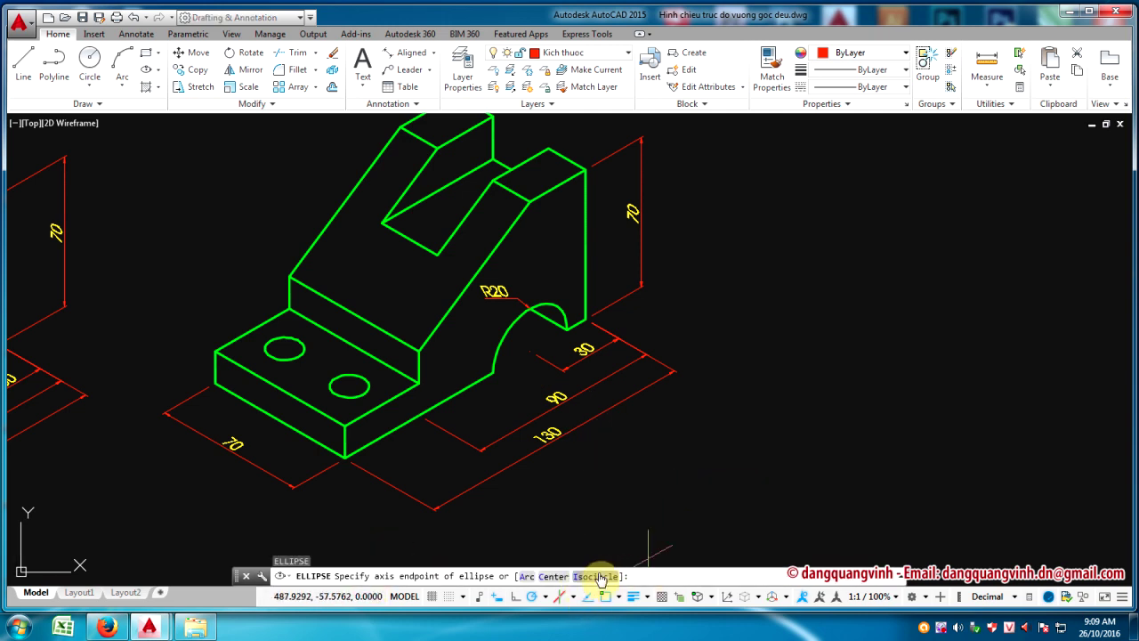
pyautogui.press('Escape')
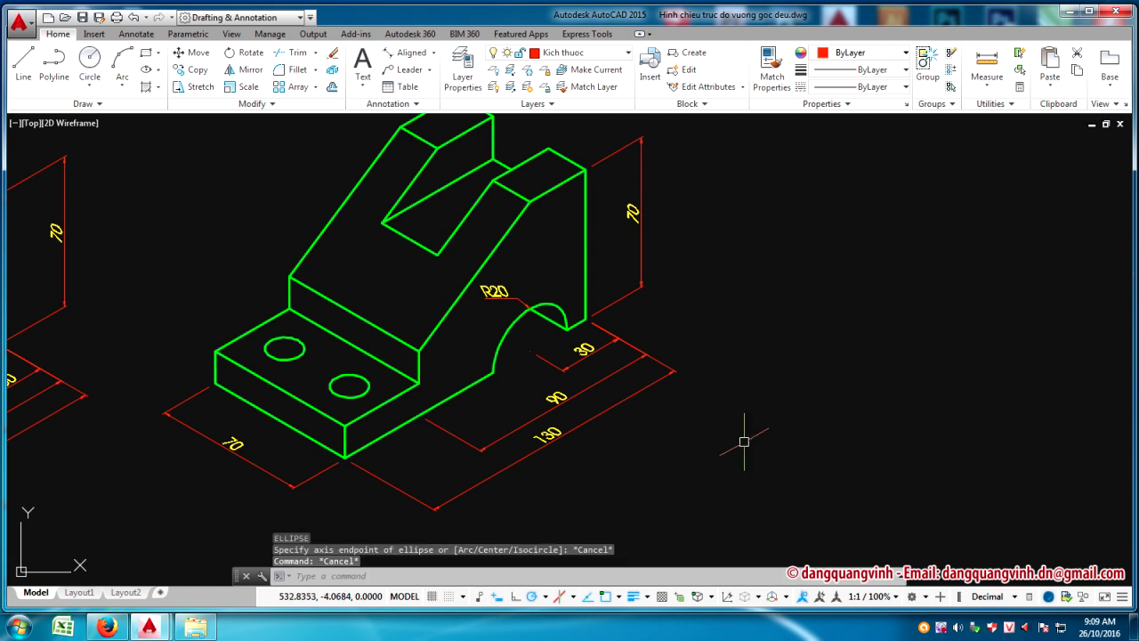
pyautogui.scroll(-3, 720, 431)
pyautogui.scroll(1, 696, 418)
pyautogui.scroll(3, 712, 405)
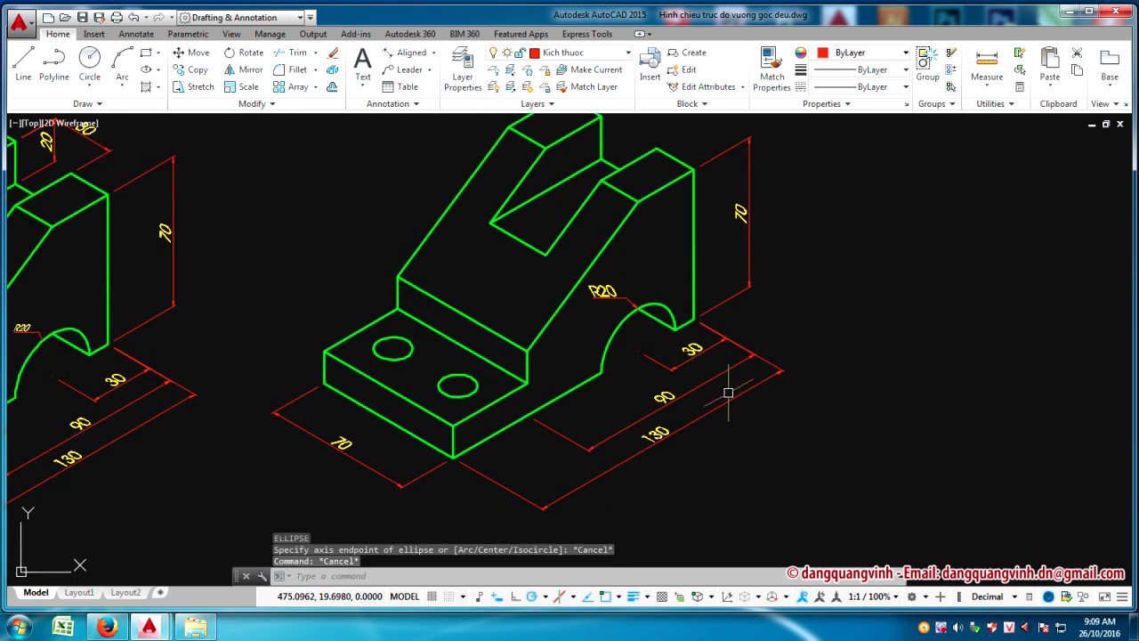
pyautogui.write('d')
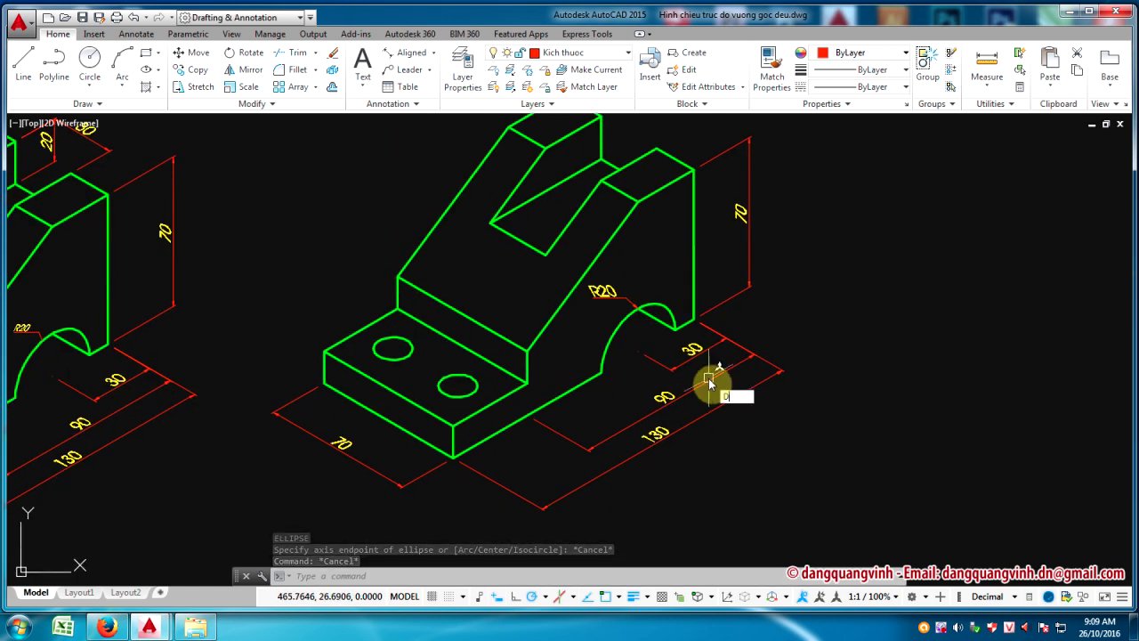
pyautogui.press('Return')
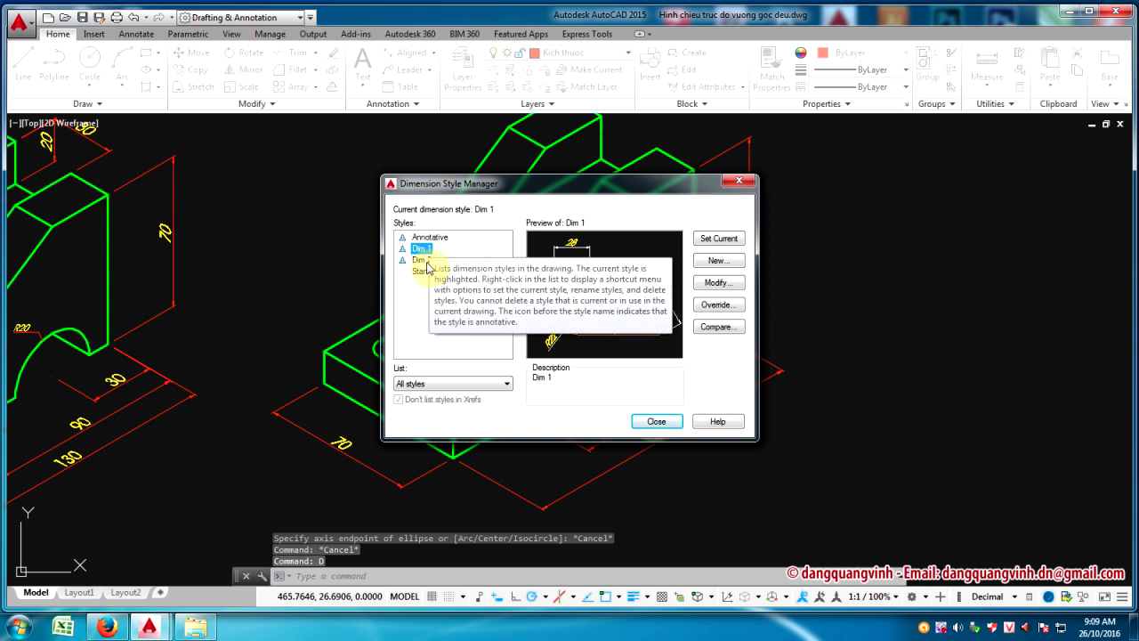
pyautogui.click(421, 259)
pyautogui.click(421, 248)
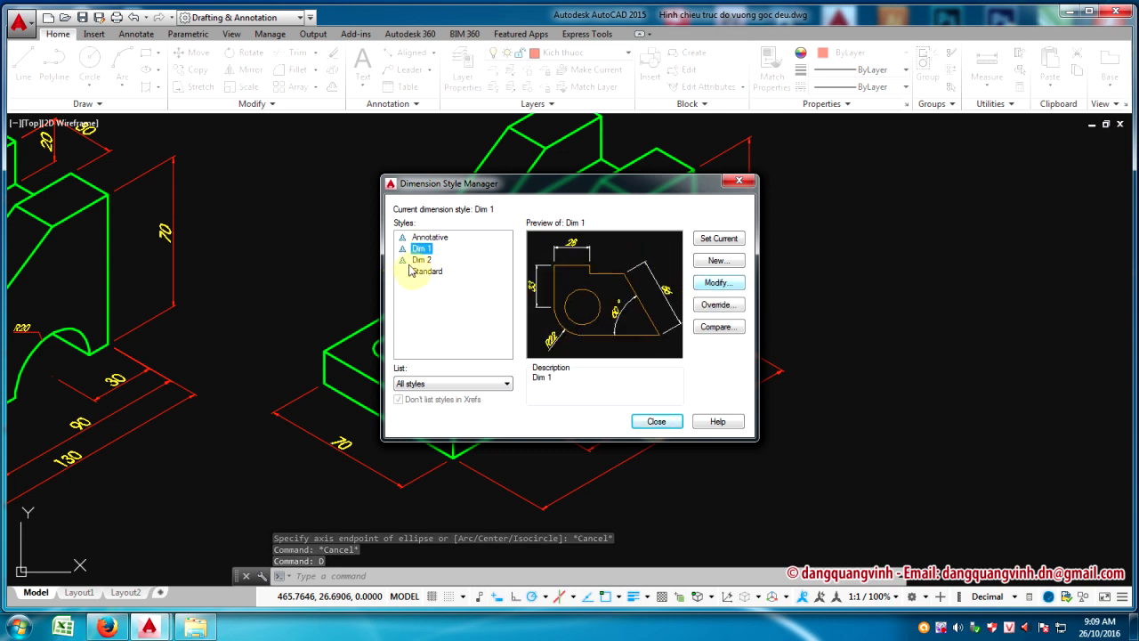
pyautogui.click(709, 282)
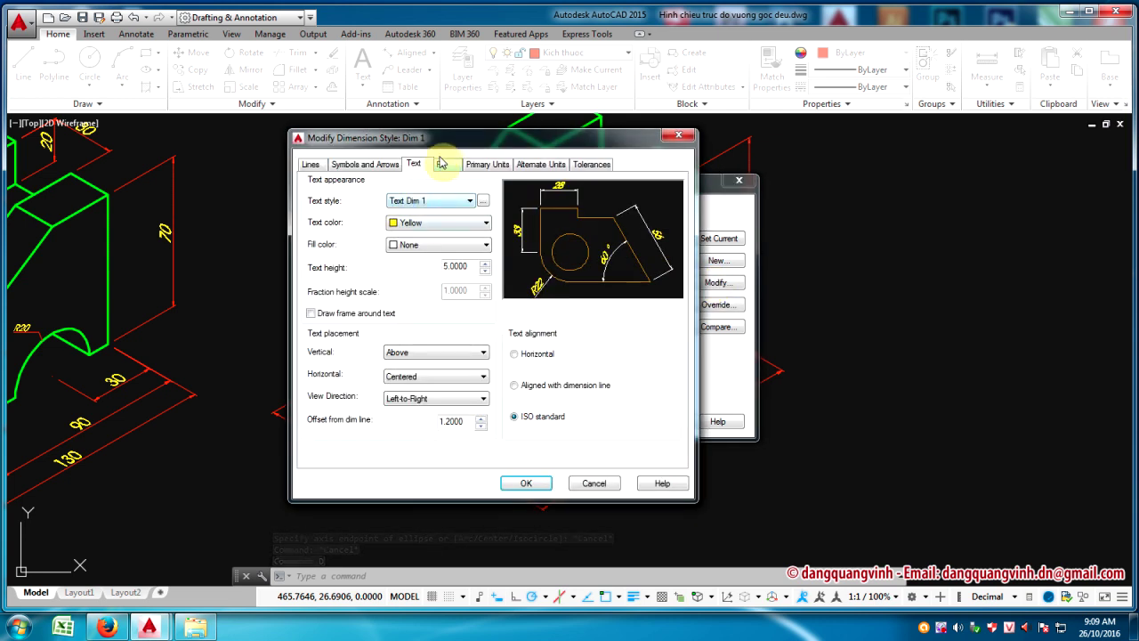
pyautogui.click(485, 200)
pyautogui.doubleClick(557, 413)
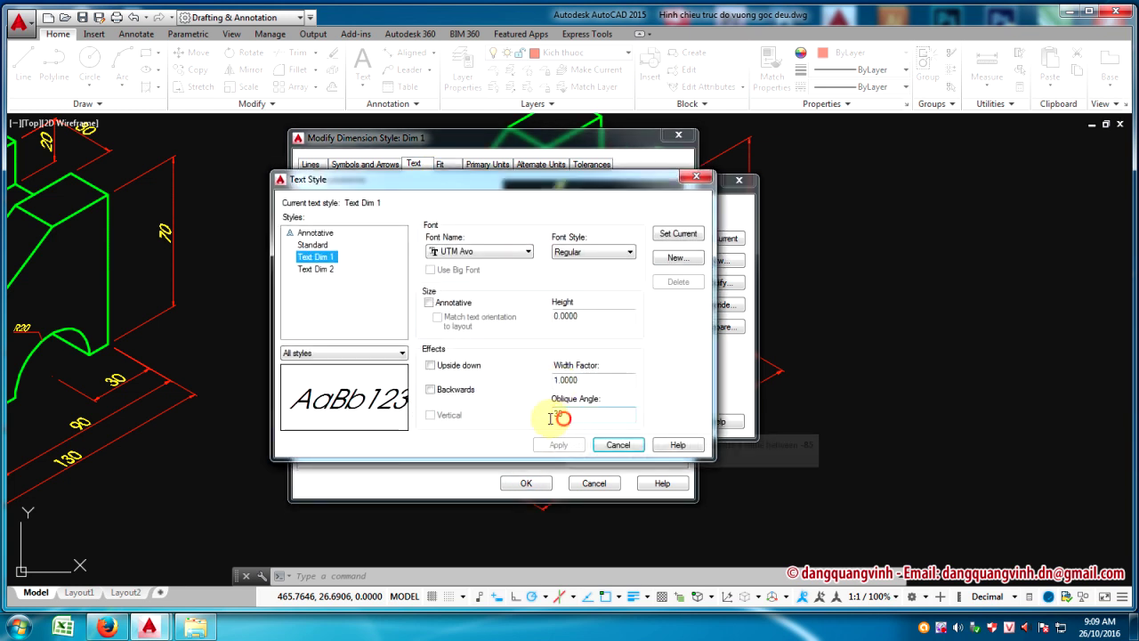
pyautogui.click(617, 445)
pyautogui.click(678, 135)
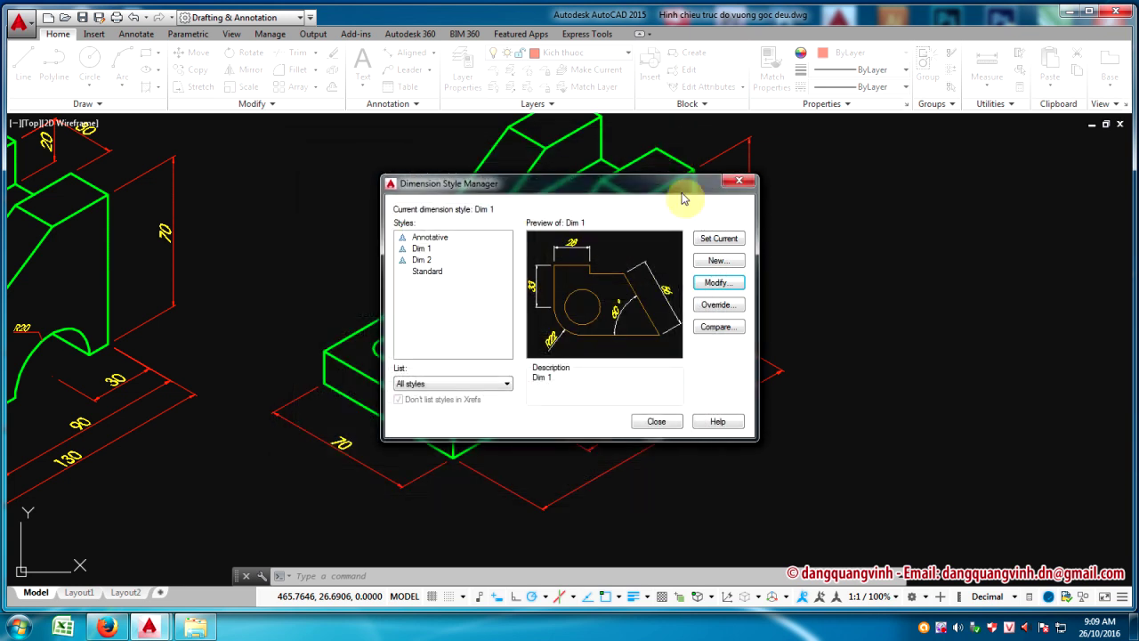
pyautogui.click(665, 422)
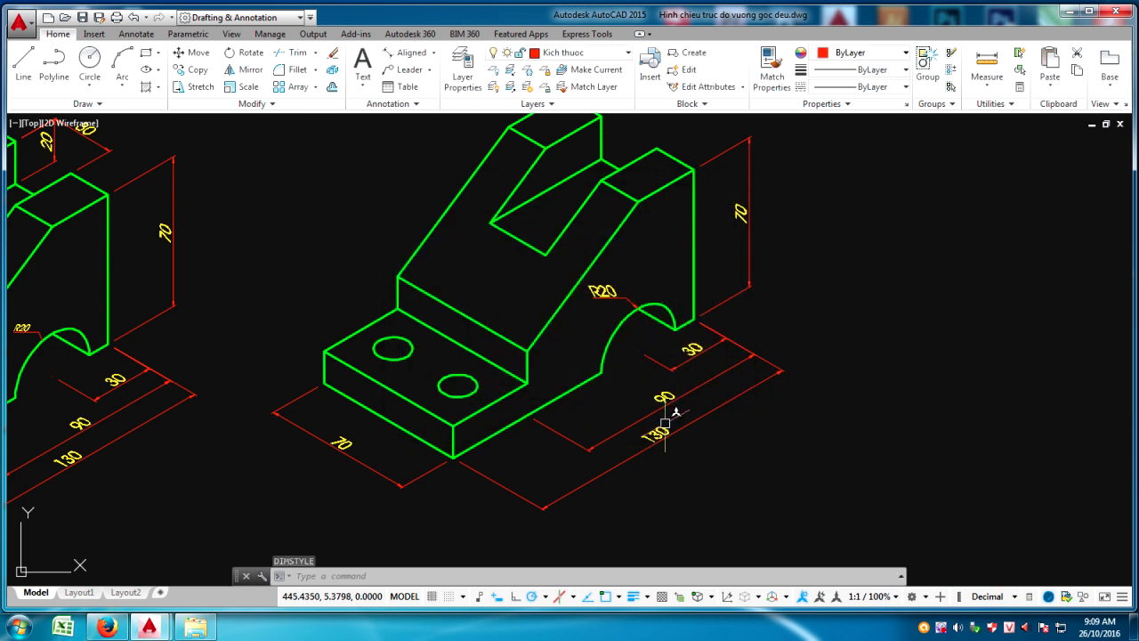
pyautogui.scroll(-5, 663, 413)
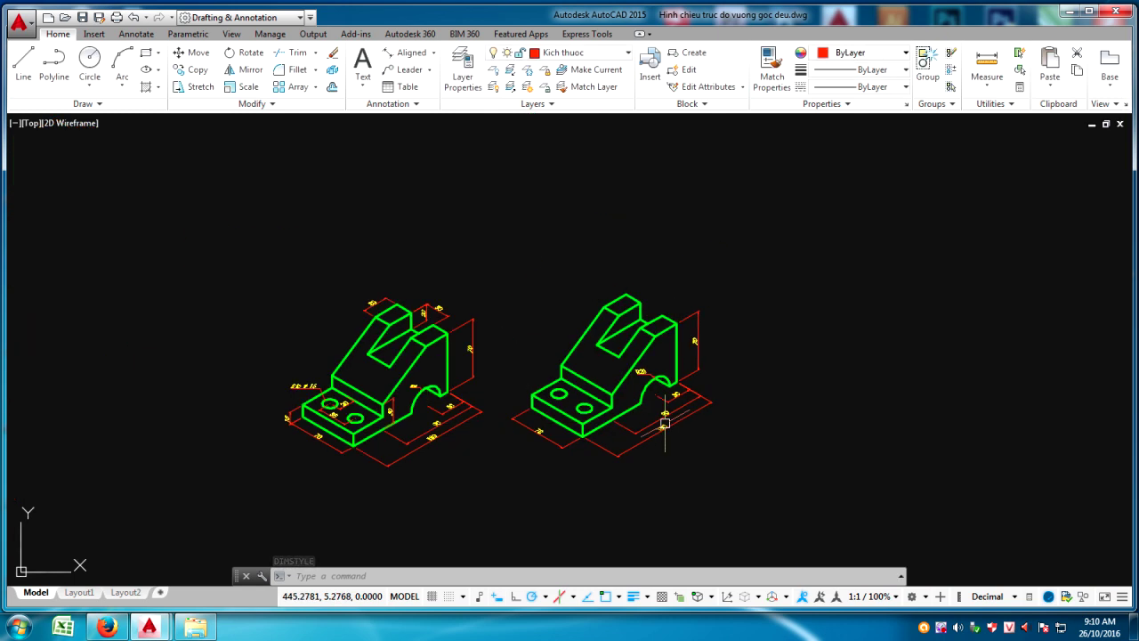
pyautogui.scroll(4, 666, 478)
pyautogui.scroll(-2, 653, 432)
pyautogui.moveTo(635, 294); pyautogui.dragTo(600, 363, button='middle')
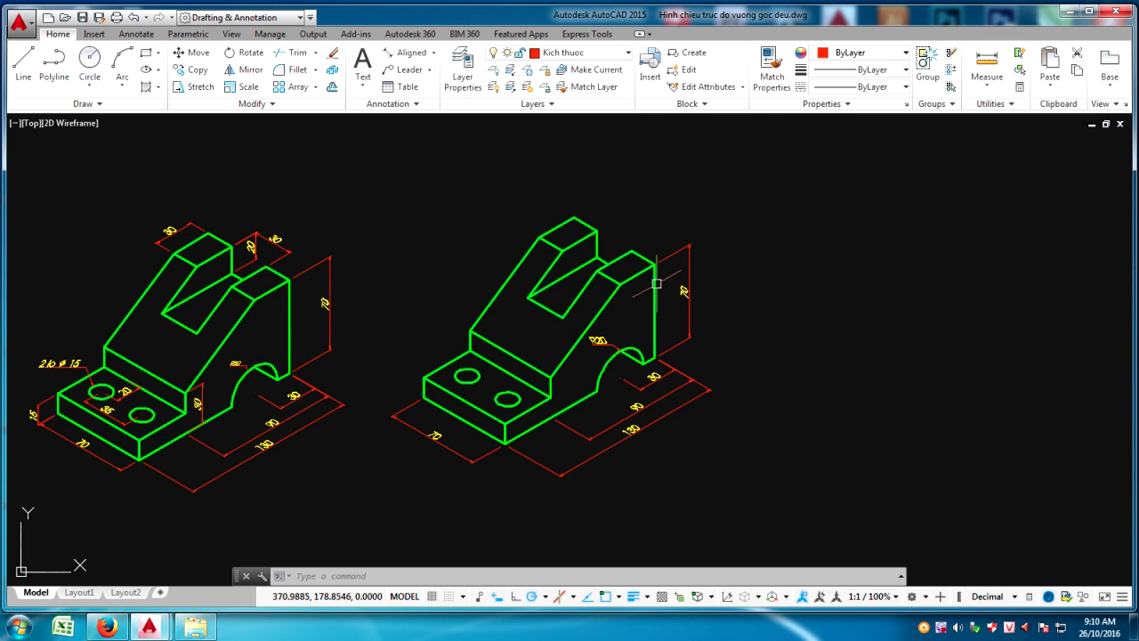
pyautogui.scroll(2, 806, 389)
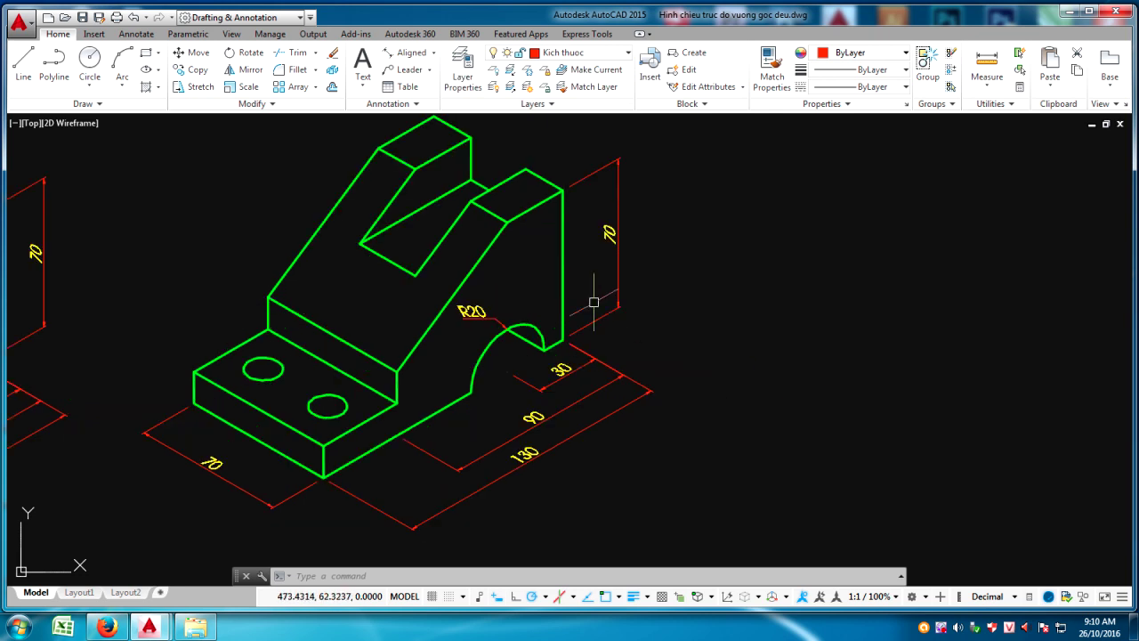
pyautogui.click(394, 577)
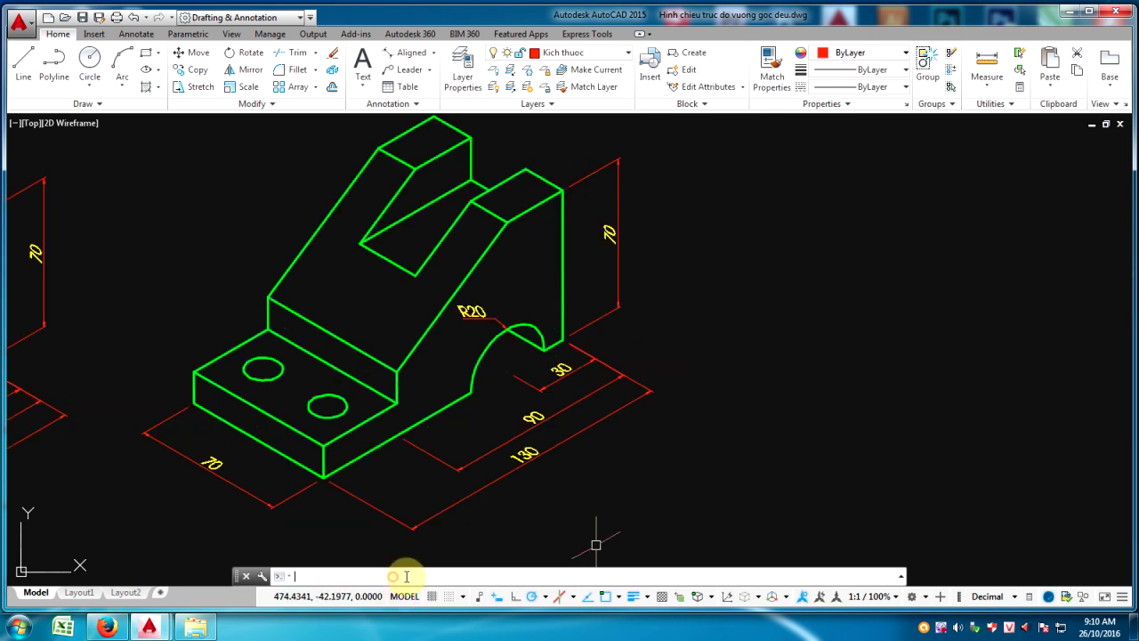
pyautogui.write('DIMED')
pyautogui.press('Return')
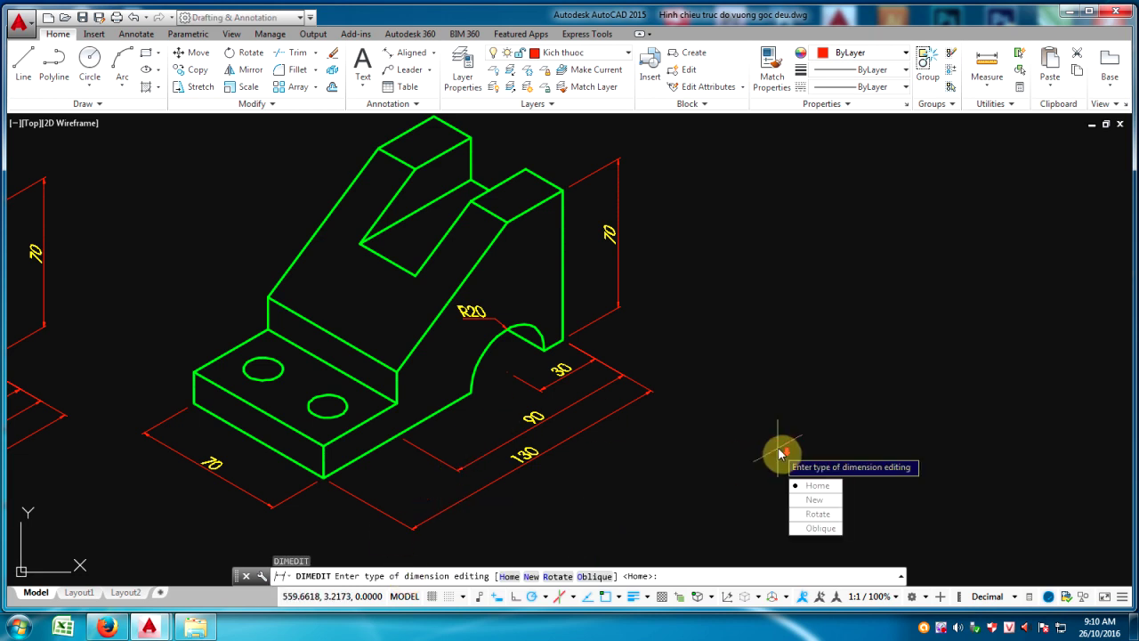
pyautogui.press('Escape')
pyautogui.scroll(-4, 479, 405)
pyautogui.scroll(3, 479, 404)
pyautogui.moveTo(480, 400); pyautogui.dragTo(681, 356, button='middle')
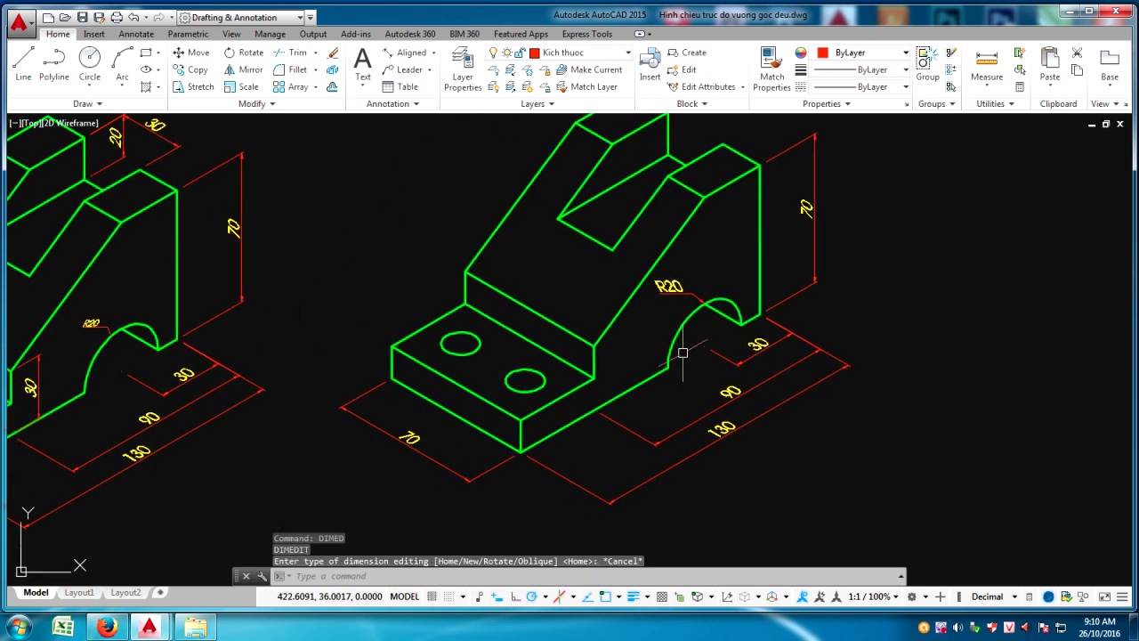
pyautogui.scroll(-3, 682, 361)
pyautogui.scroll(2, 627, 372)
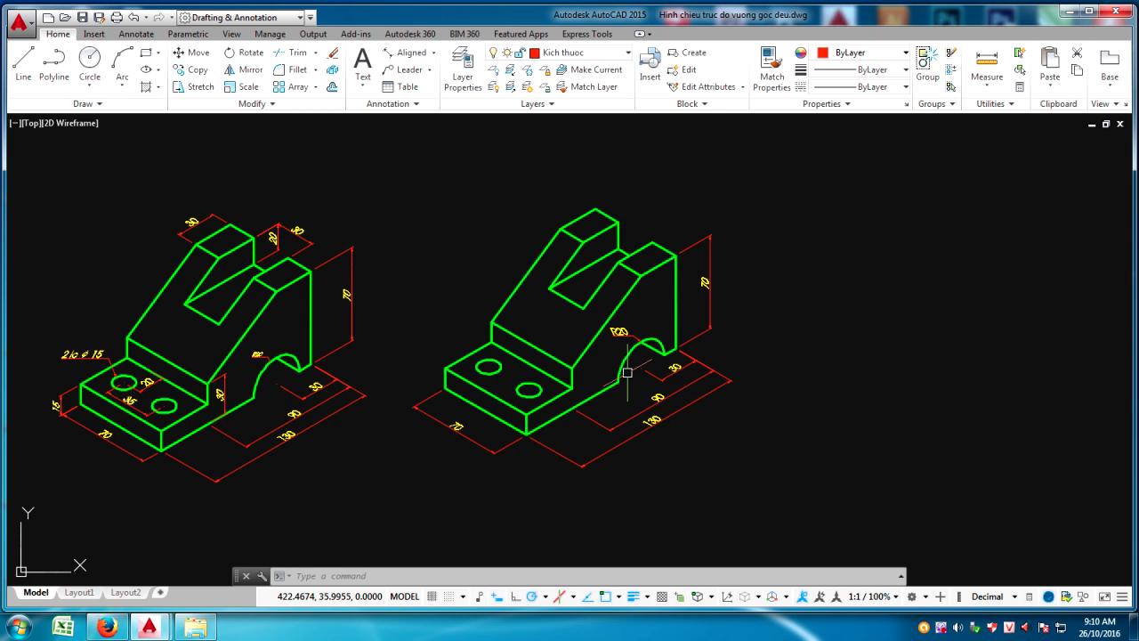
pyautogui.moveTo(553, 372); pyautogui.dragTo(638, 367, button='middle')
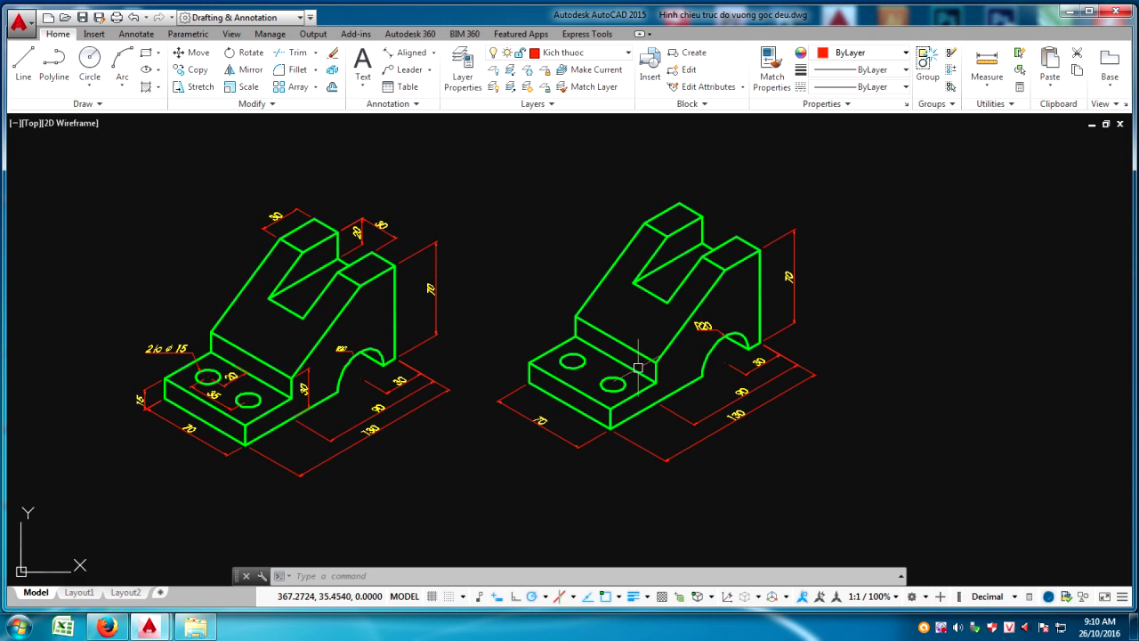